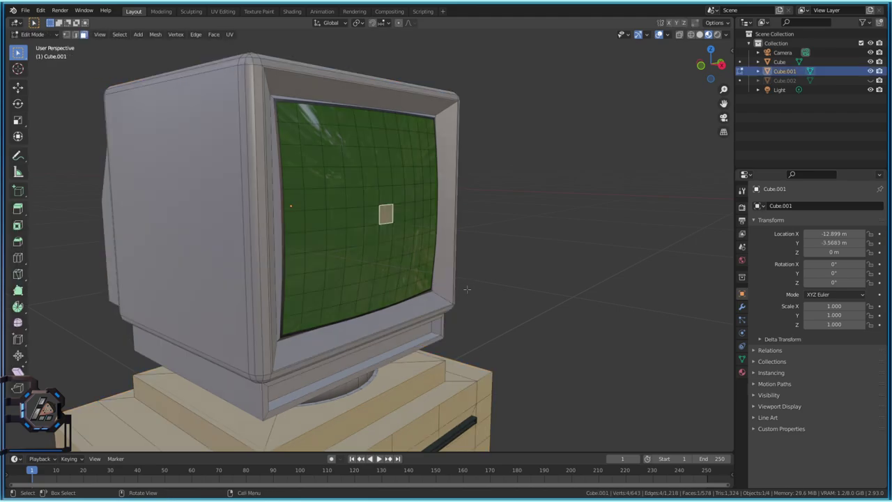
# Return the retro computer model to Object Mode and unhide the hidden standalone monitor.
pyautogui.moveTo(417, 291)
pyautogui.mouseDown(button='middle')
pyautogui.moveTo(428, 298)
pyautogui.moveTo(415, 302)
pyautogui.mouseUp(button='middle')
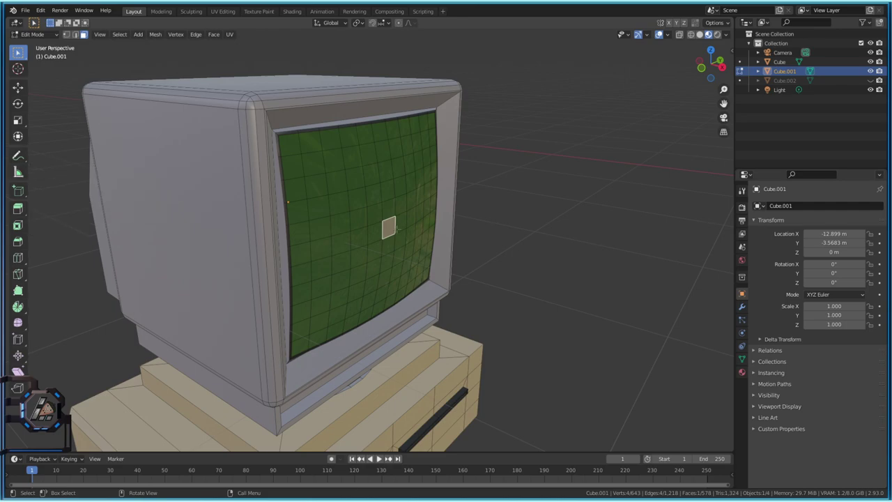
pyautogui.moveTo(489, 215); pyautogui.dragTo(486, 136, button='middle')
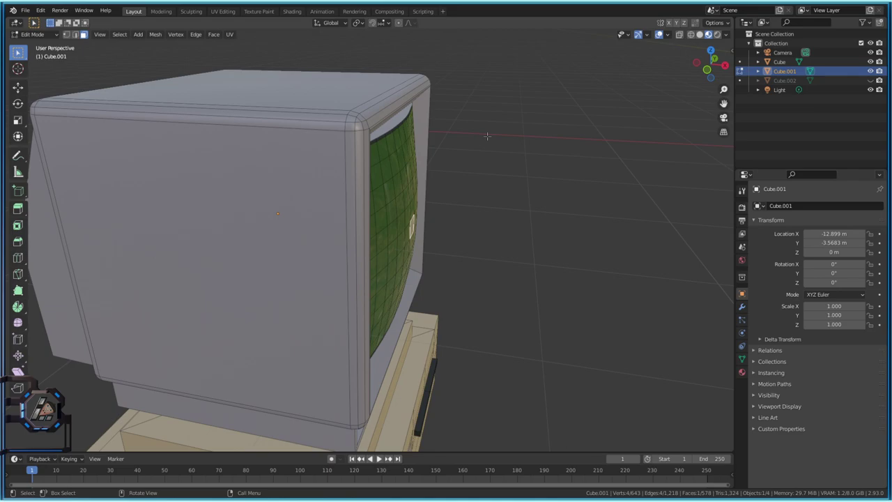
pyautogui.moveTo(565, 171); pyautogui.dragTo(489, 240, button='middle')
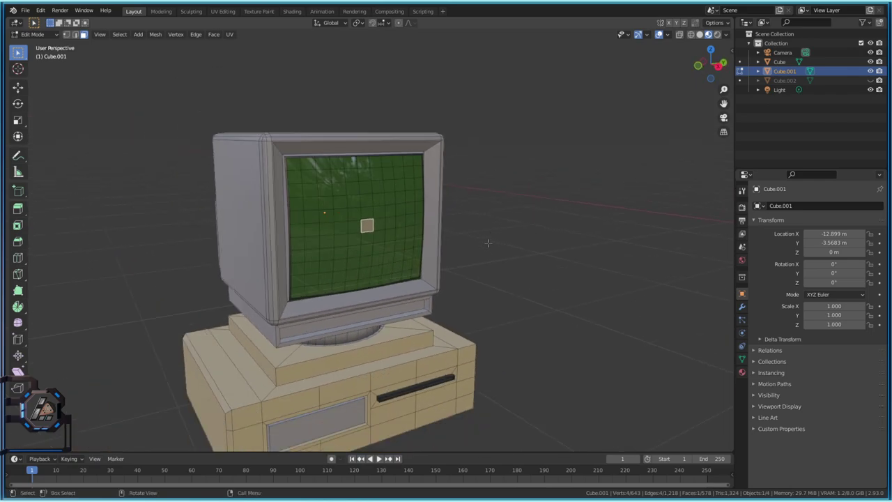
pyautogui.scroll(-2, 489, 240)
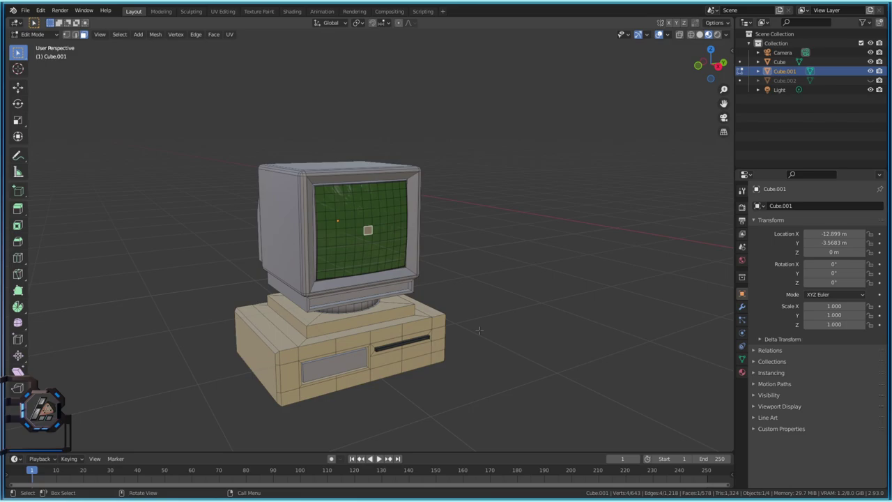
pyautogui.scroll(2, 479, 330)
pyautogui.moveTo(480, 330); pyautogui.dragTo(419, 263, button='middle')
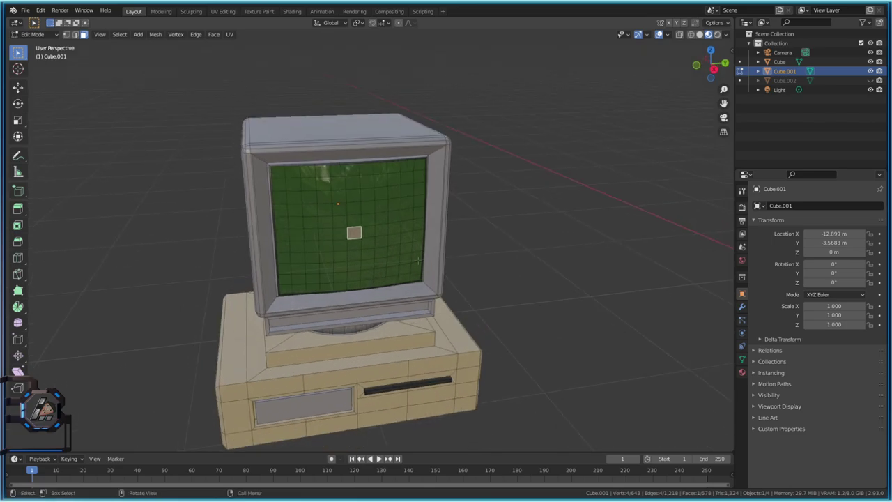
pyautogui.press('Tab')
pyautogui.hotkey('alt', 'h')
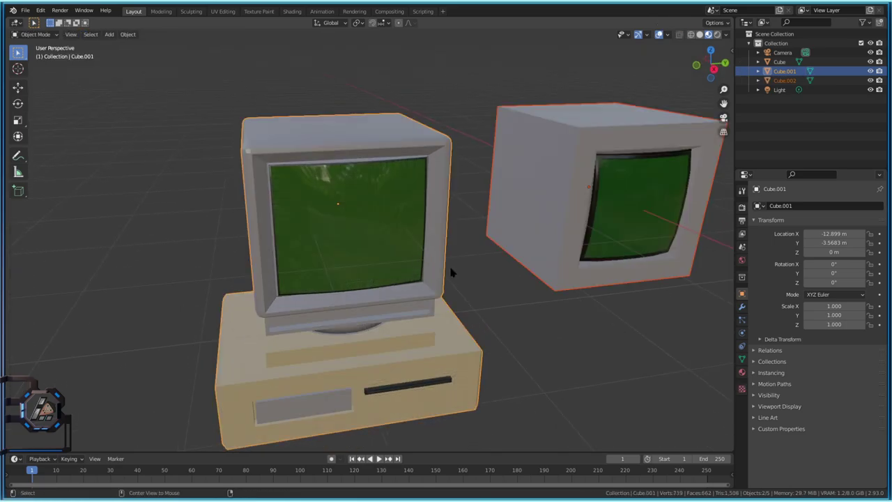
# Select the standalone monitor, inspect its mesh in Edit Mode, and return it to Object Mode.
pyautogui.click(653, 212)
pyautogui.moveTo(646, 220); pyautogui.dragTo(529, 220, button='middle')
pyautogui.press('Tab')
pyautogui.press('Tab')
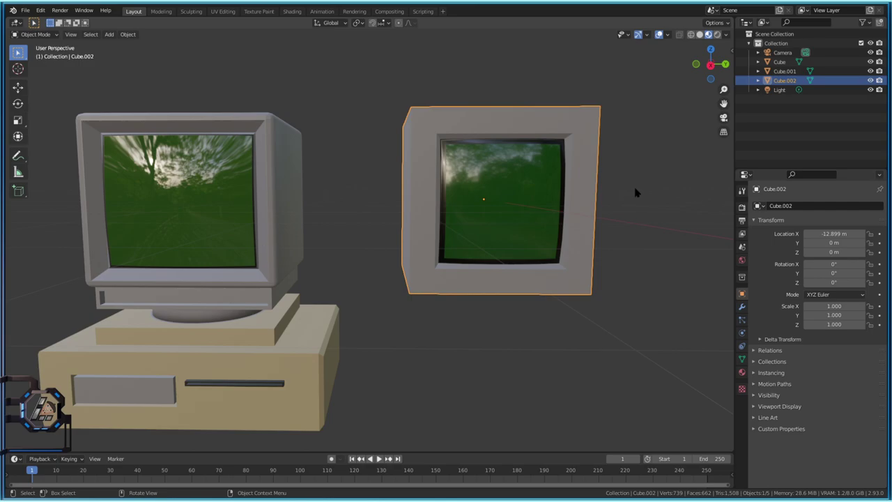
pyautogui.press('Tab')
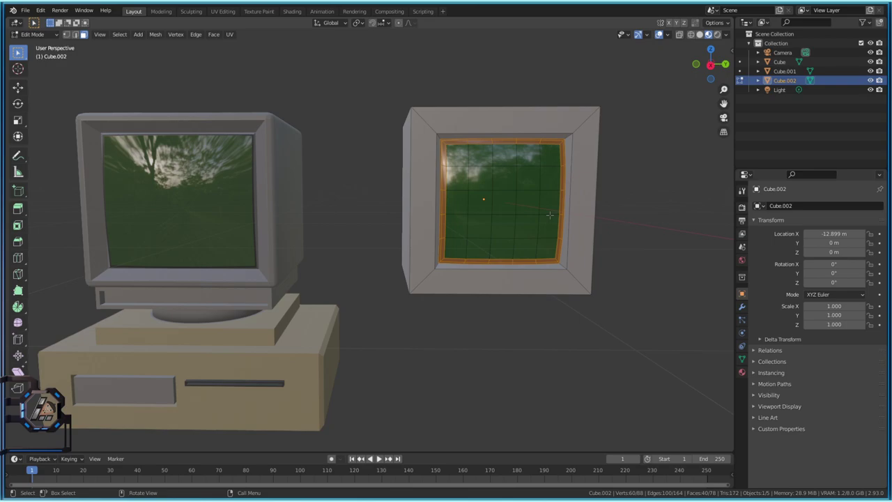
pyautogui.press('Tab')
pyautogui.moveTo(551, 219)
pyautogui.mouseDown(button='middle')
pyautogui.moveTo(523, 218)
pyautogui.moveTo(540, 219)
pyautogui.mouseUp(button='middle')
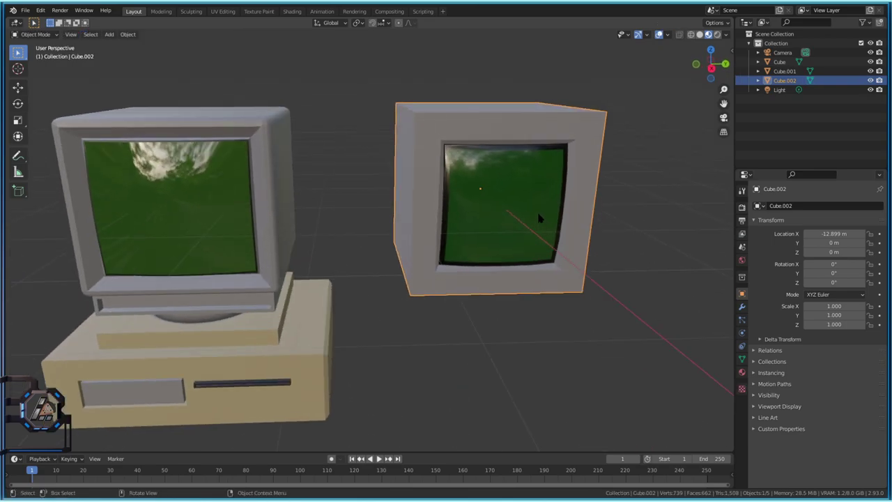
pyautogui.scroll(-3, 339, 239)
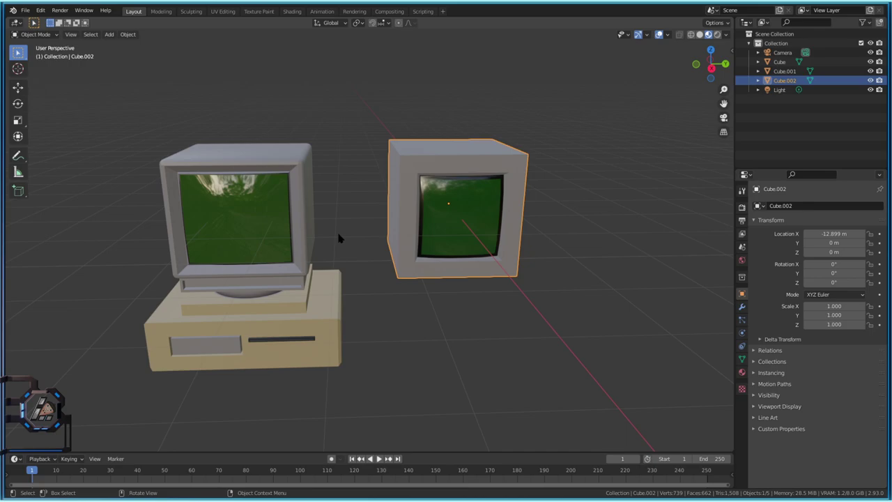
pyautogui.scroll(-8, 390, 300)
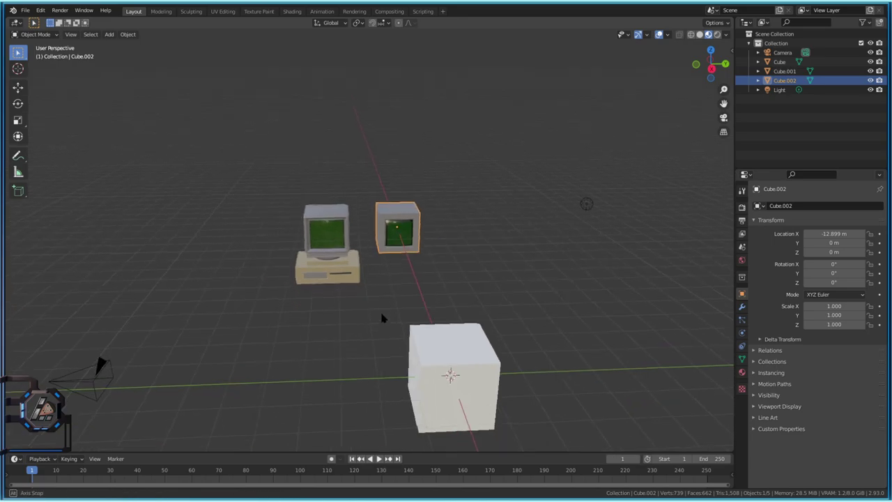
# Select the retro computer and the standalone monitor one at a time, clearing the selection in between.
pyautogui.click(346, 262)
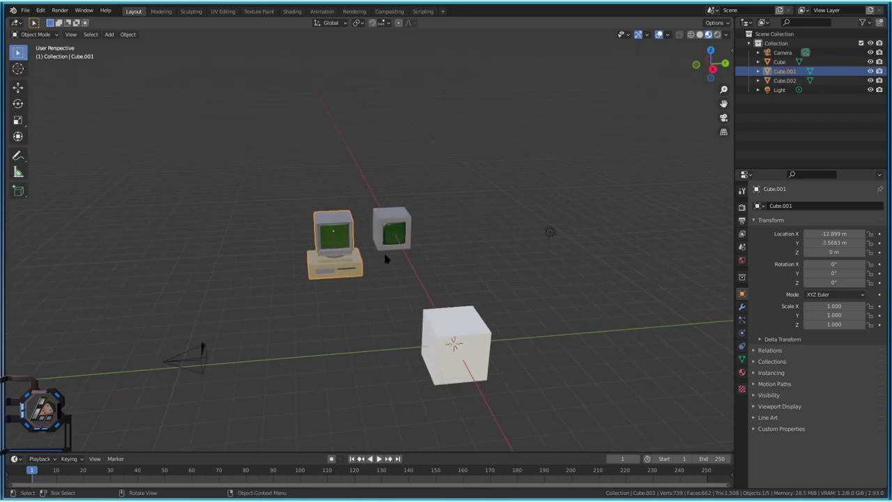
pyautogui.scroll(3, 396, 220)
pyautogui.click(397, 219)
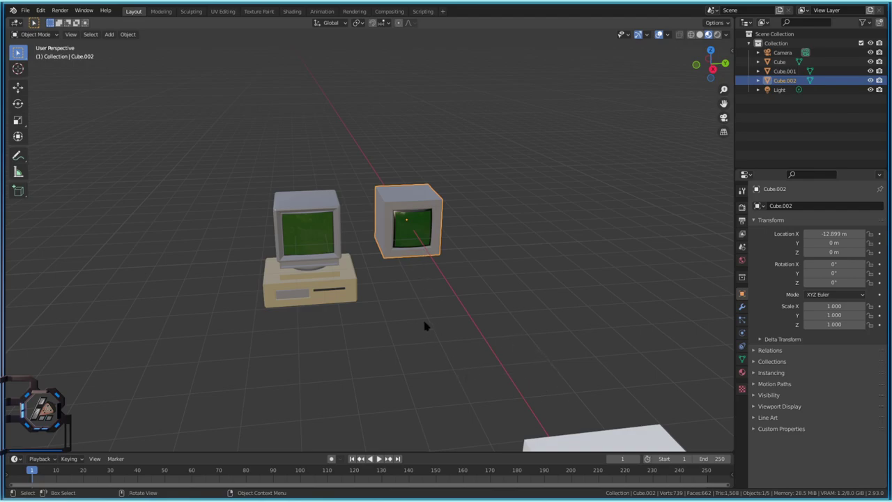
pyautogui.click(387, 323)
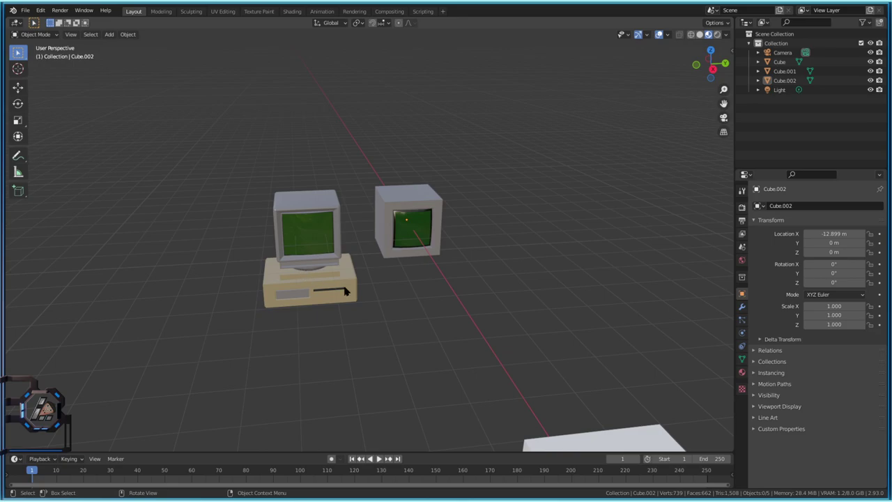
pyautogui.scroll(2, 385, 303)
pyautogui.click(305, 258)
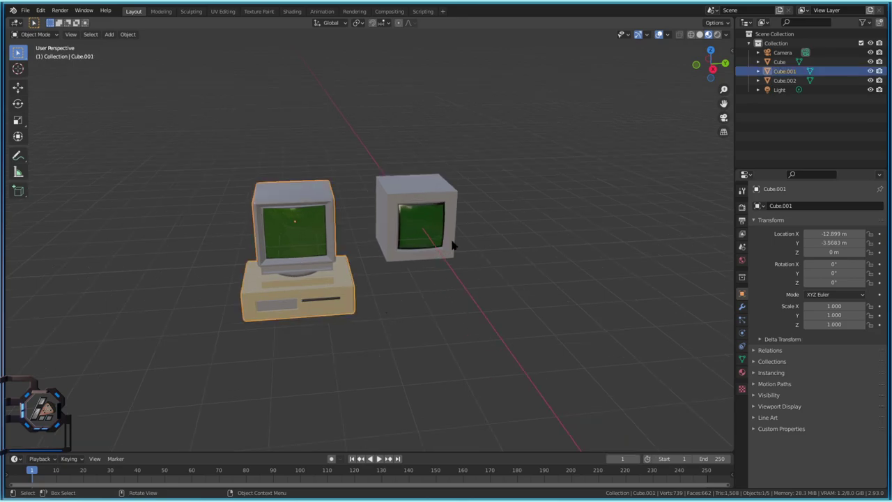
# Select the standalone monitor and the retro computer together and hide both, unhiding them once and hiding them again.
pyautogui.click(410, 204)
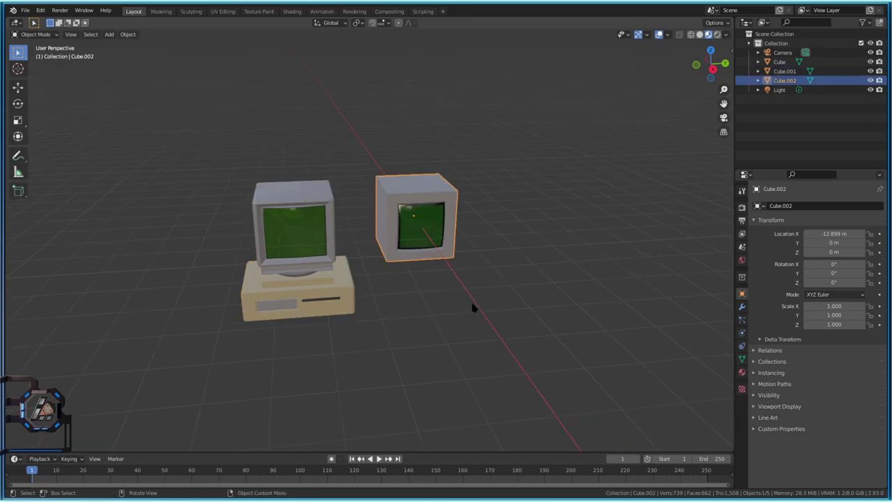
pyautogui.keyDown('shift'); pyautogui.click(428, 230); pyautogui.keyUp('shift')
pyautogui.keyDown('shift'); pyautogui.click(427, 230); pyautogui.keyUp('shift')
pyautogui.keyDown('shift'); pyautogui.click(278, 252); pyautogui.keyUp('shift')
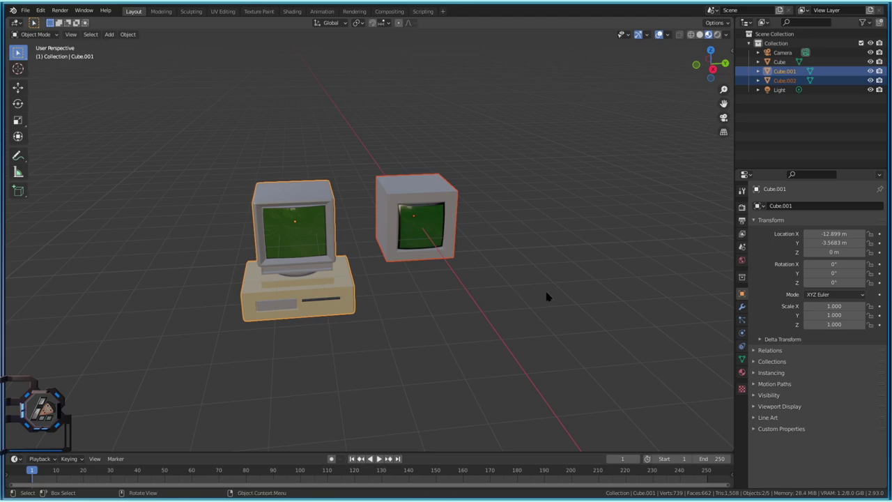
pyautogui.press('h')
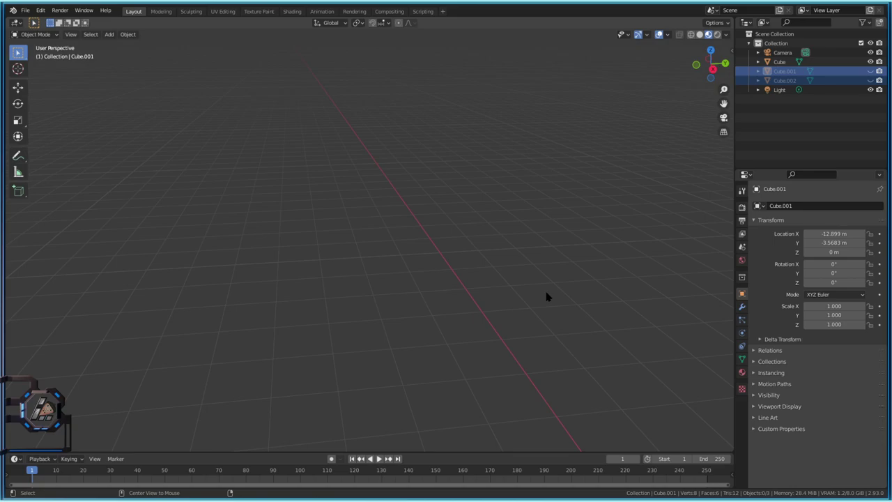
pyautogui.hotkey('alt', 'h')
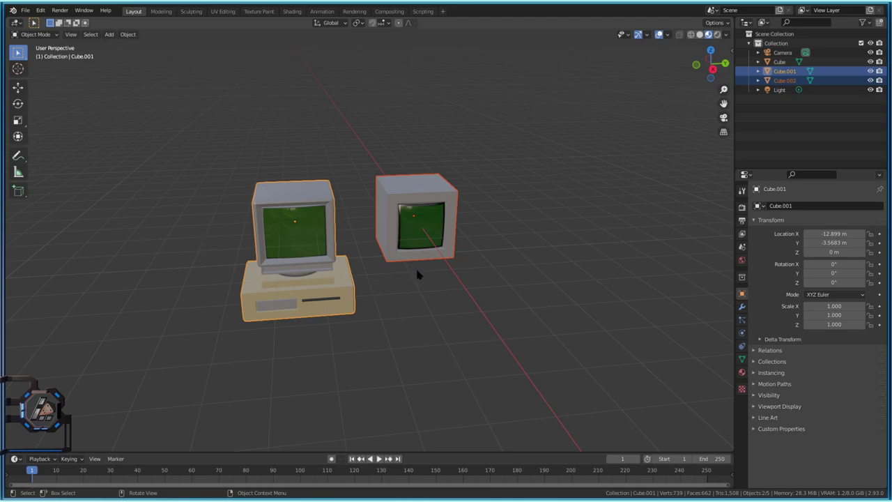
pyautogui.press('h')
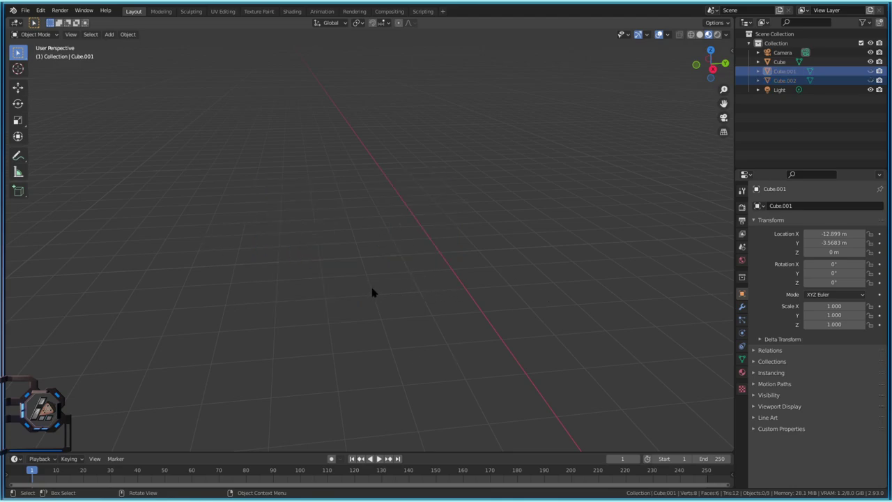
# Frame the remaining visible objects around the default cube and switch the viewport to Solid shading.
pyautogui.press('Home')
pyautogui.scroll(-4, 424, 357)
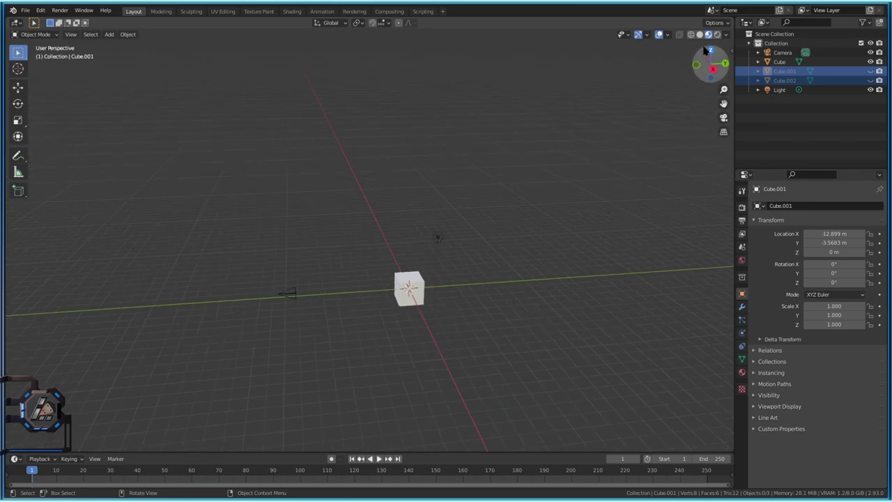
pyautogui.moveTo(670, 89); pyautogui.dragTo(444, 280, button='middle')
pyautogui.scroll(4, 481, 258)
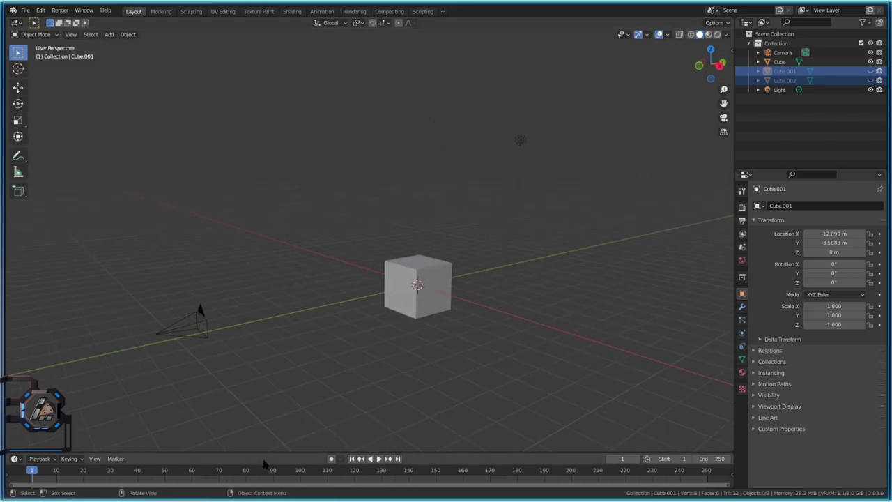
# Hide the camera and the light, leaving only the default cube in the scene view.
pyautogui.click(198, 330)
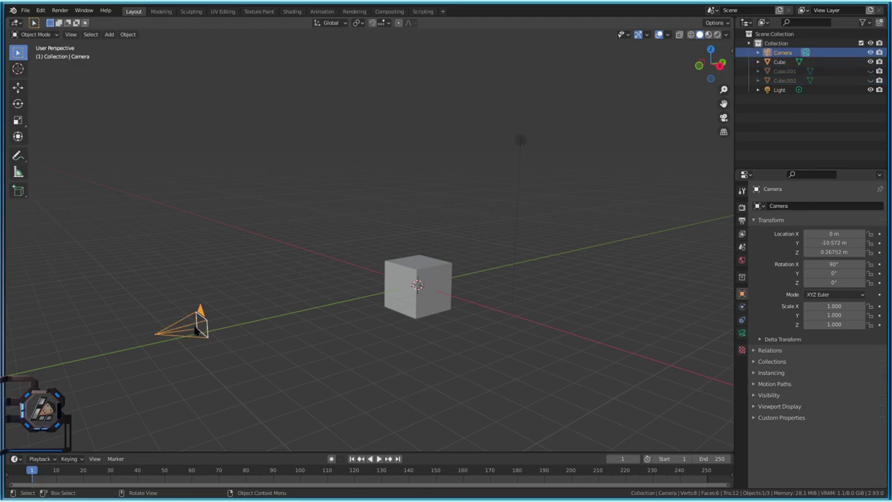
pyautogui.click(215, 374)
pyautogui.click(186, 332)
pyautogui.press('h')
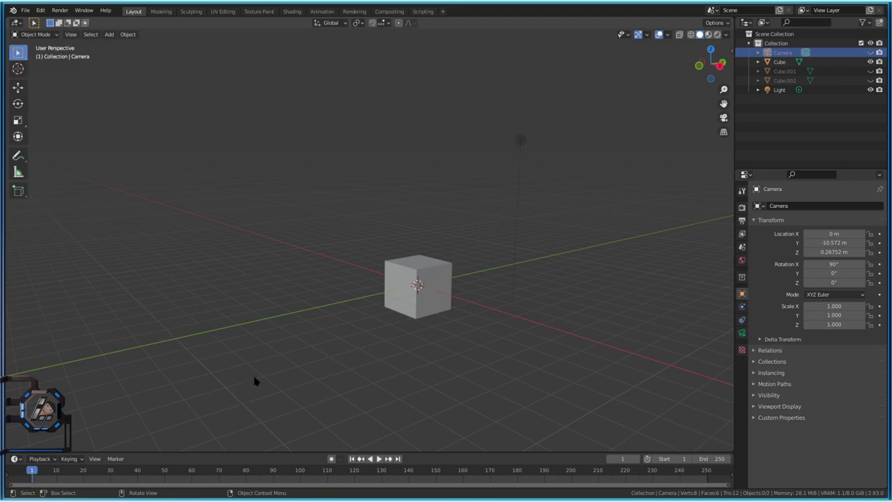
pyautogui.click(520, 140)
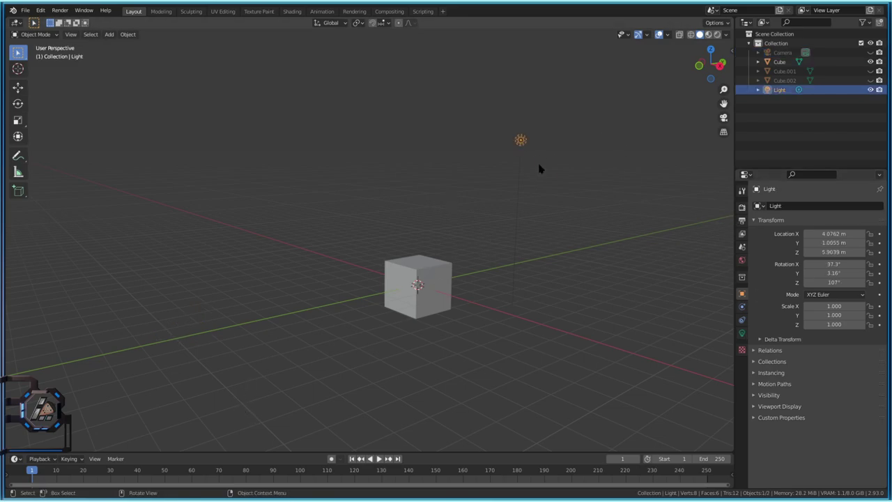
pyautogui.press('h')
# Select the default cube at the world origin and switch it to Edit Mode.
pyautogui.click(418, 291)
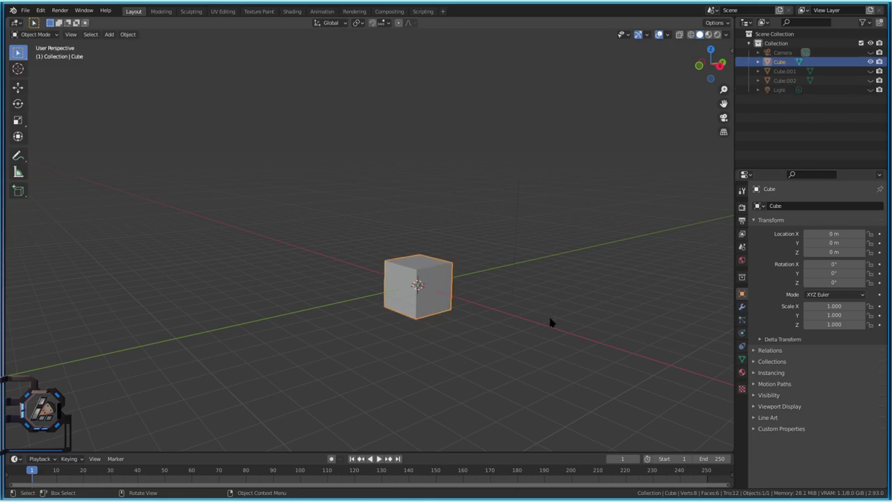
pyautogui.scroll(1, 529, 296)
pyautogui.keyDown('shift'); pyautogui.moveTo(575, 346); pyautogui.dragTo(526, 284, button='middle'); pyautogui.keyUp('shift')
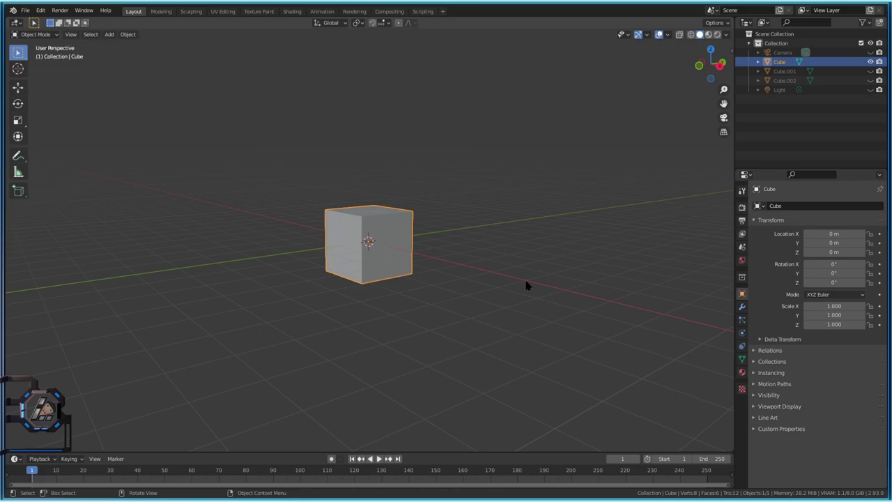
pyautogui.click(38, 34)
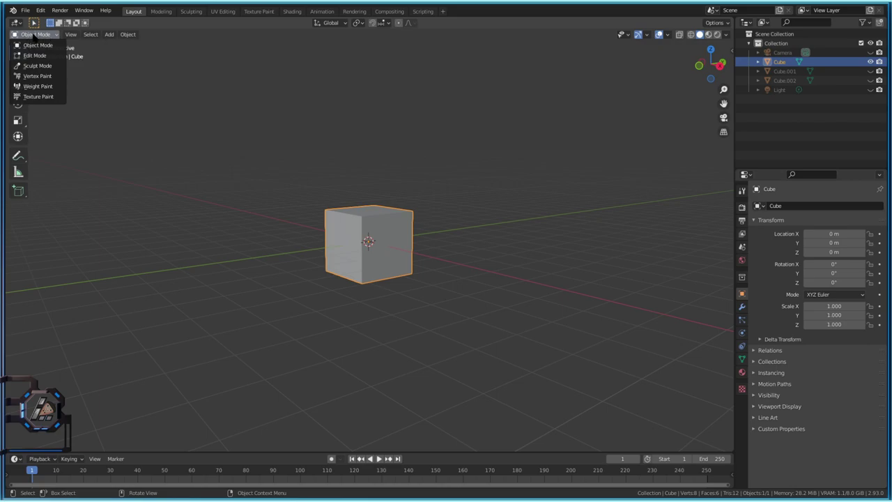
pyautogui.click(32, 55)
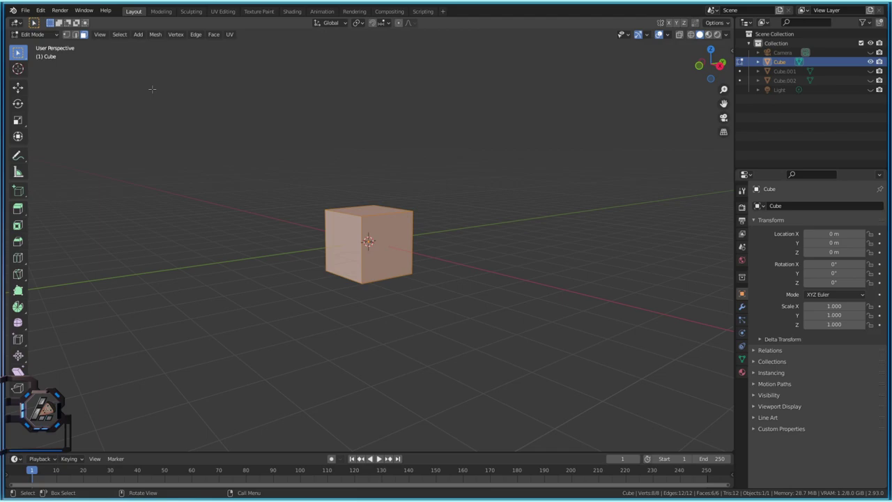
# Toggle the cube between Object Mode and Edit Mode several times, finishing in Edit Mode.
pyautogui.press('Tab')
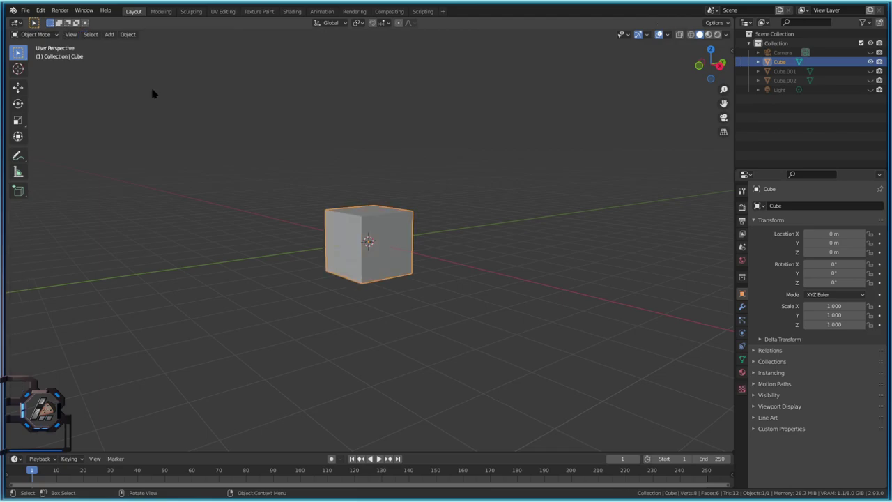
pyautogui.press('Tab')
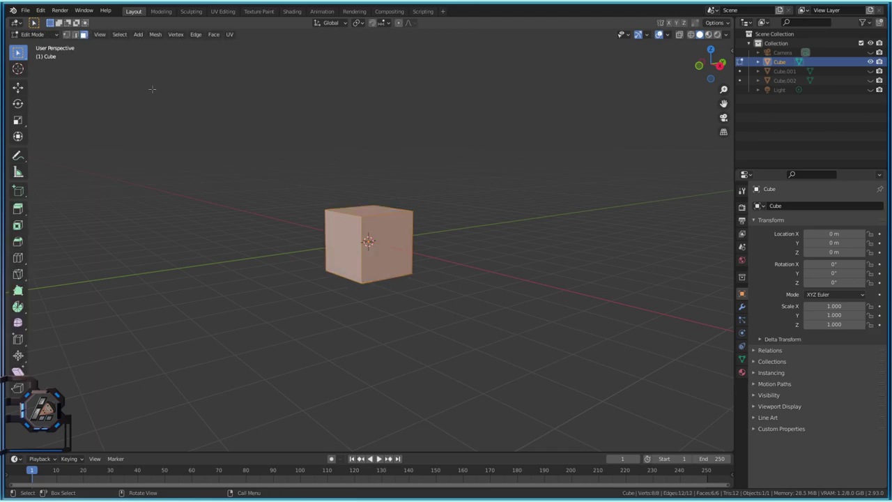
pyautogui.press('Tab')
pyautogui.press('Tab')
pyautogui.press('Tab')
pyautogui.press('Tab')
pyautogui.scroll(4, 250, 79)
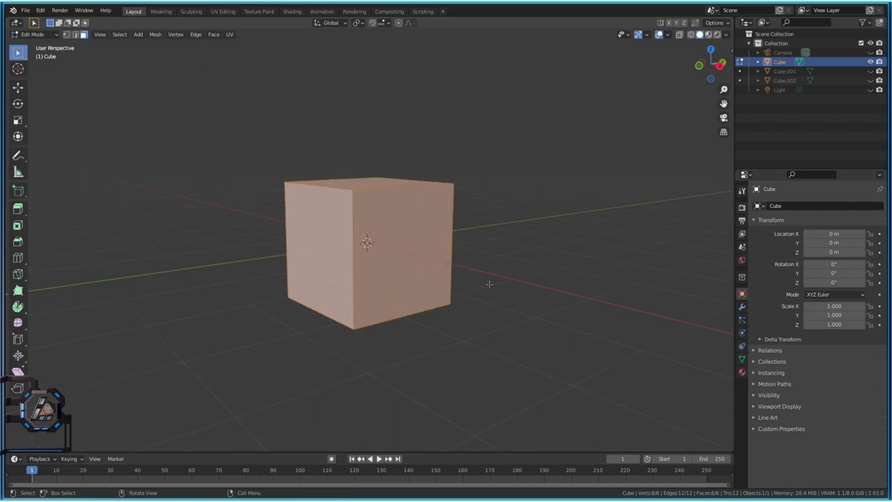
pyautogui.press('Tab')
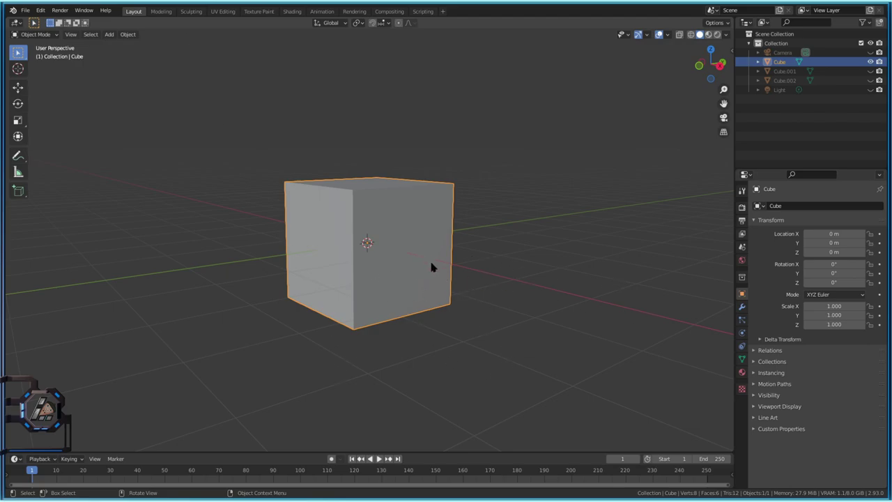
pyautogui.press('Tab')
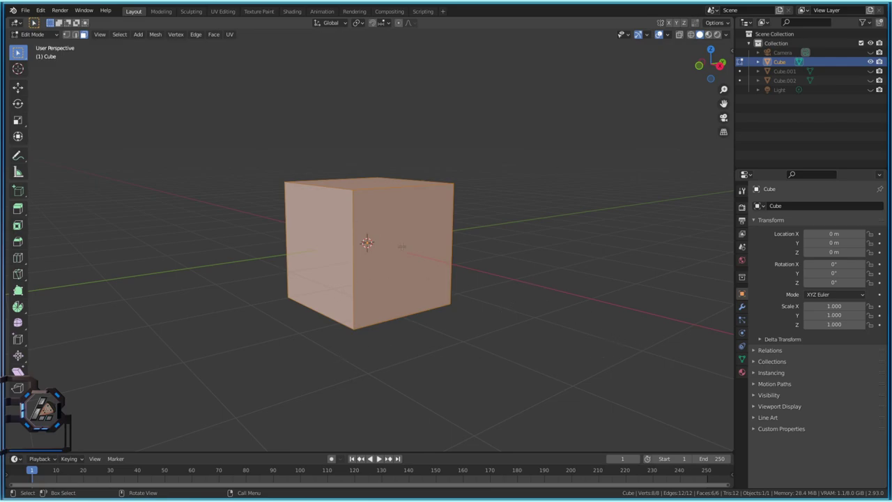
# Select only the cube's side face on the positive X side.
pyautogui.click(450, 295)
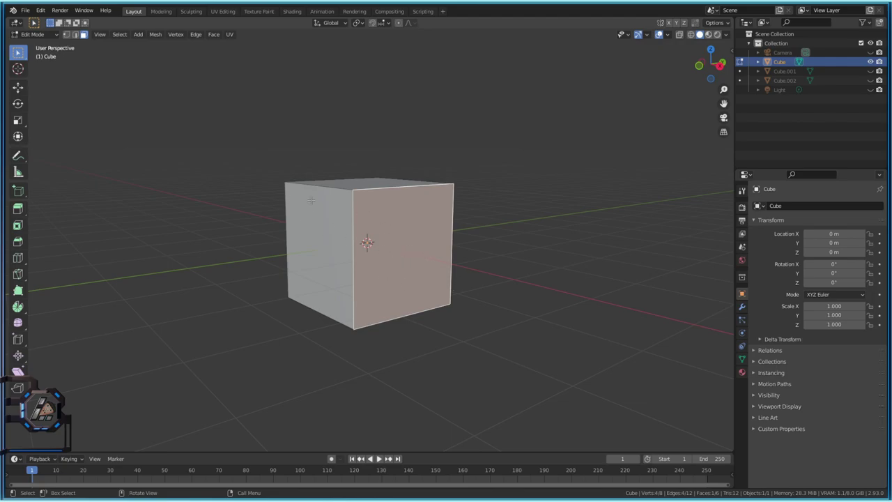
# Inset the selected positive-X face of the cube to form a wide border frame around it.
pyautogui.click(17, 225)
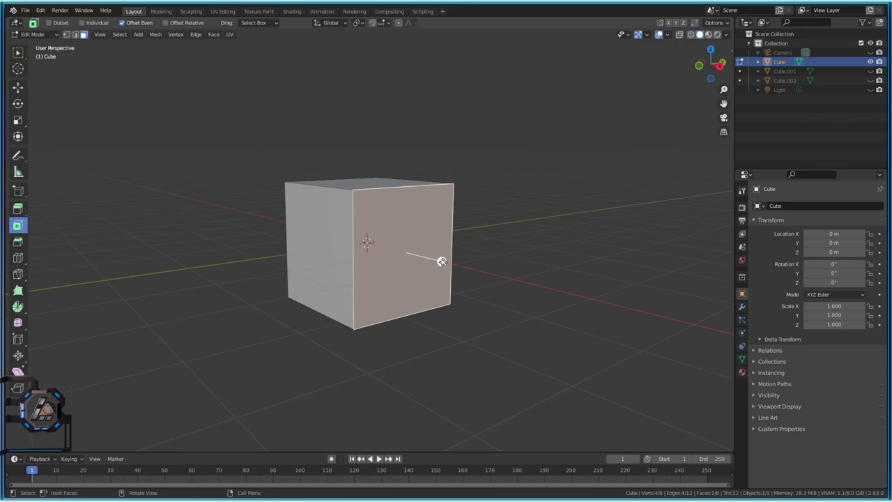
pyautogui.moveTo(441, 262)
pyautogui.mouseDown()
pyautogui.moveTo(419, 260)
pyautogui.moveTo(429, 259)
pyautogui.mouseUp()
pyautogui.click(430, 259)
pyautogui.moveTo(441, 260); pyautogui.dragTo(269, 239, button='middle')
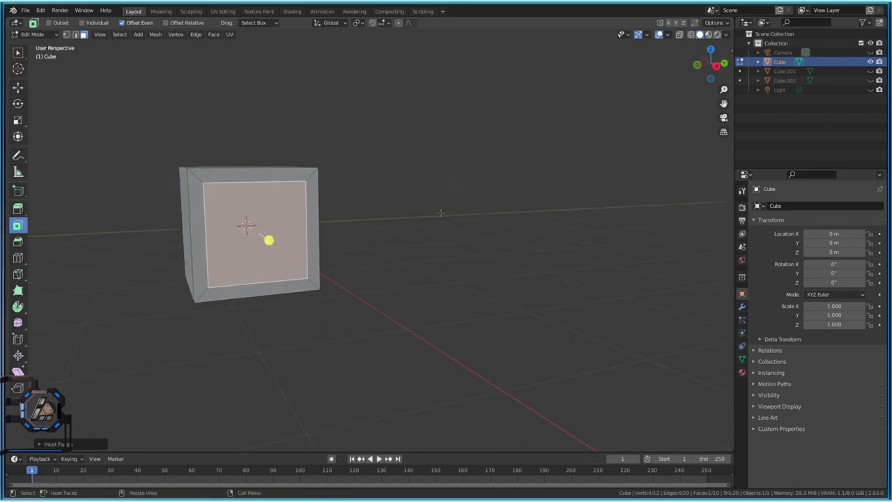
pyautogui.moveTo(542, 363); pyautogui.dragTo(393, 246, button='middle')
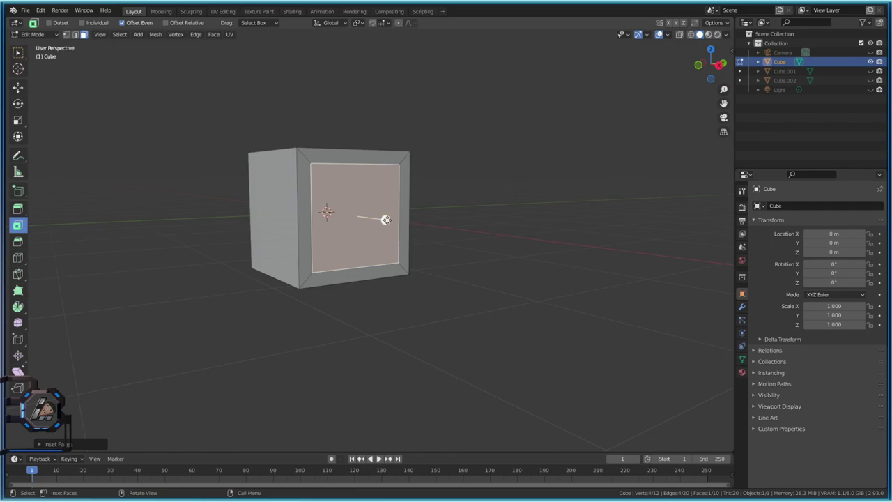
# Inset the inner face again by a small amount for a thin second border, and clear the selection.
pyautogui.moveTo(386, 219)
pyautogui.mouseDown()
pyautogui.moveTo(375, 213)
pyautogui.moveTo(382, 224)
pyautogui.mouseUp()
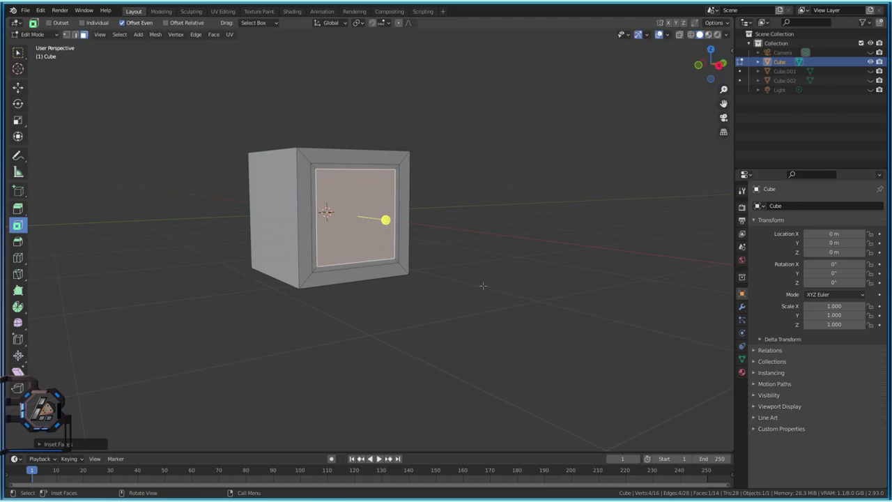
pyautogui.click(435, 363)
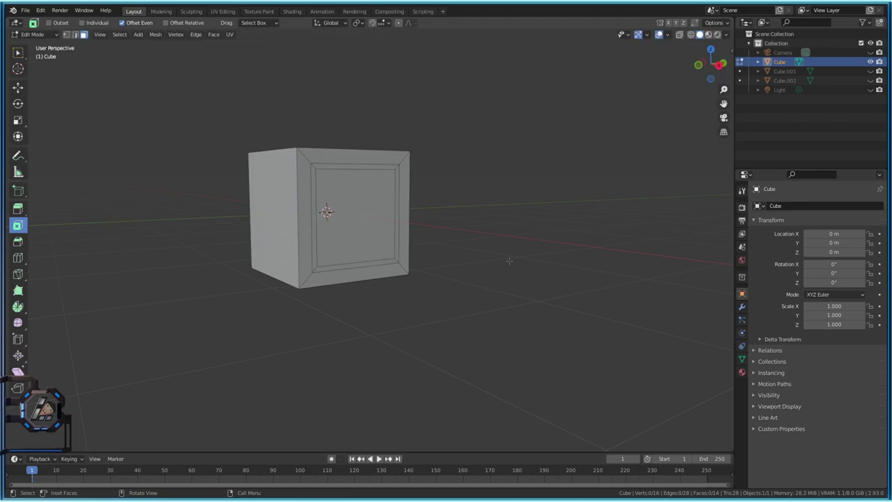
pyautogui.moveTo(488, 259); pyautogui.dragTo(470, 244, button='middle')
# Subdivide the innermost face of the double inset with 10 cuts and deselect everything.
pyautogui.click(295, 235)
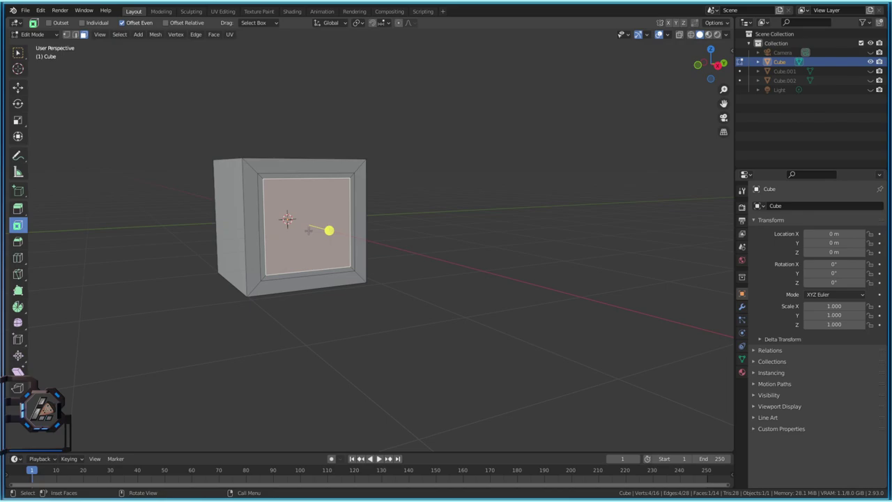
pyautogui.rightClick(309, 230)
pyautogui.click(310, 231)
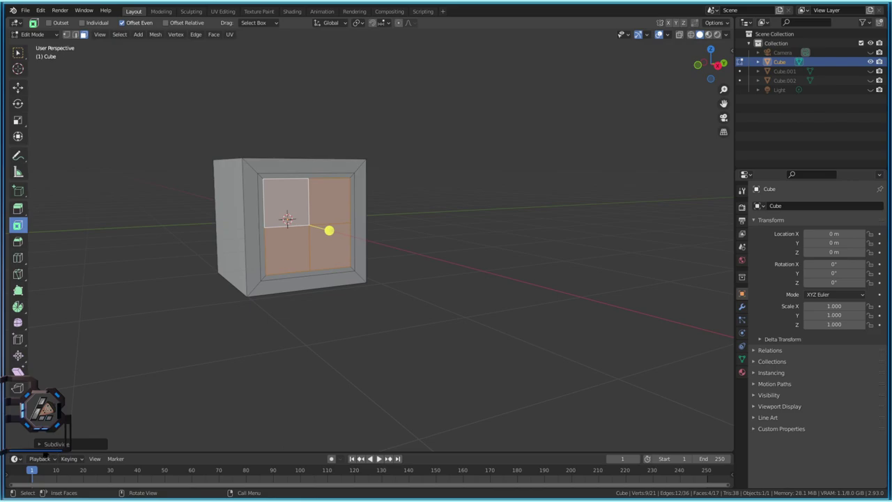
pyautogui.click(63, 444)
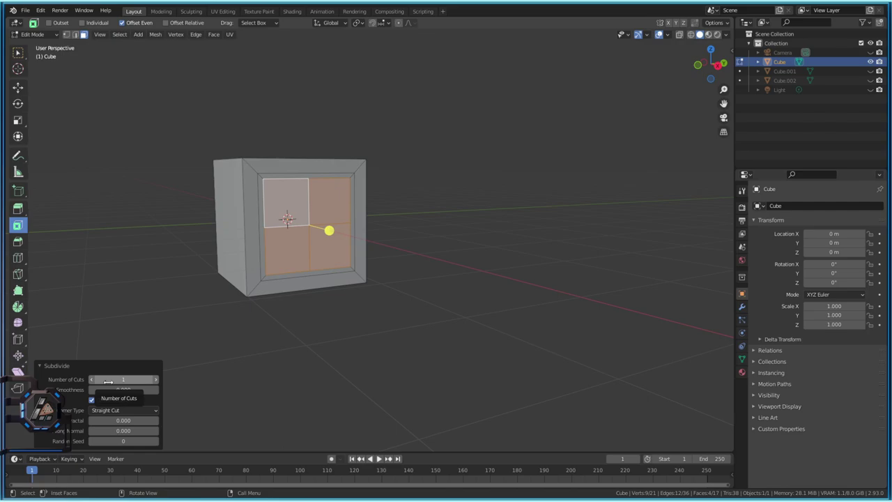
pyautogui.click(156, 379)
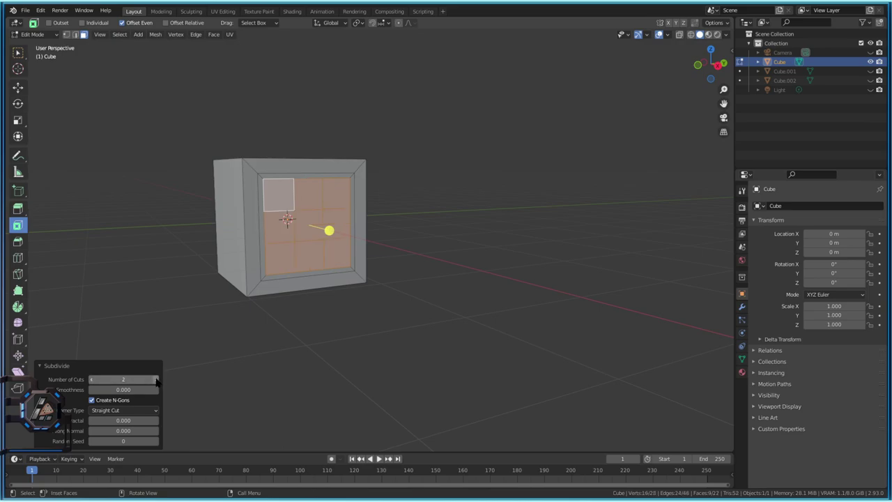
pyautogui.click(156, 379)
pyautogui.click(156, 379)
pyautogui.click(156, 379)
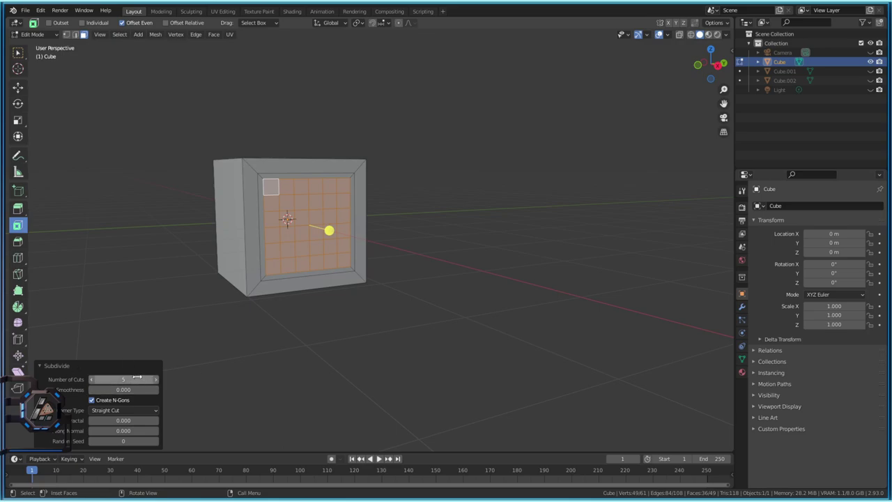
pyautogui.click(123, 379)
pyautogui.write('10')
pyautogui.press('Return')
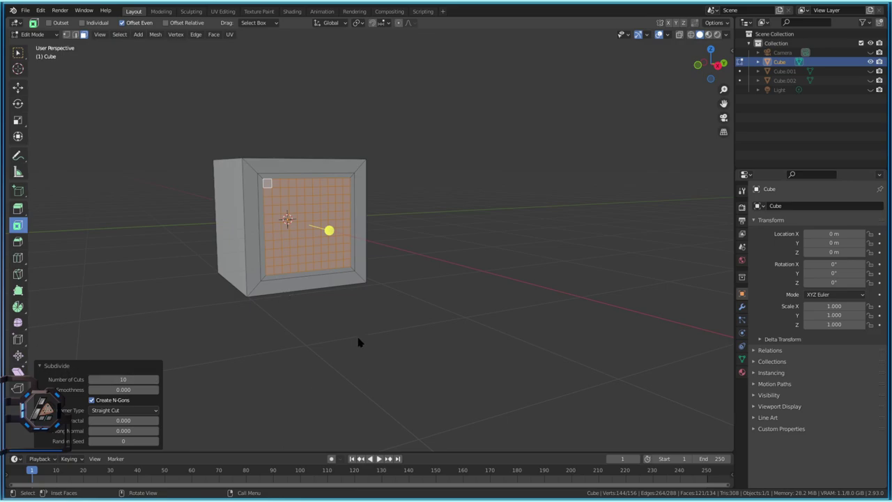
pyautogui.click(356, 333)
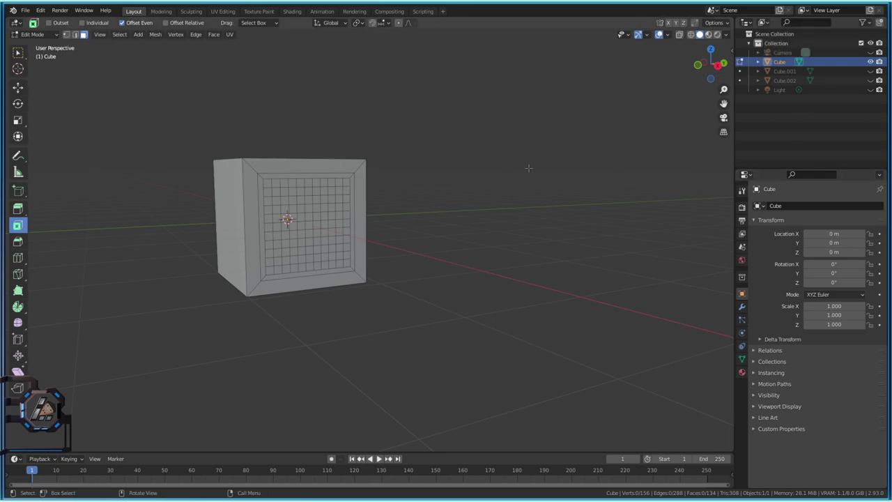
# Select only the small face at the centre of the subdivided grid.
pyautogui.scroll(8, 406, 277)
pyautogui.scroll(-6, 404, 265)
pyautogui.scroll(2, 341, 245)
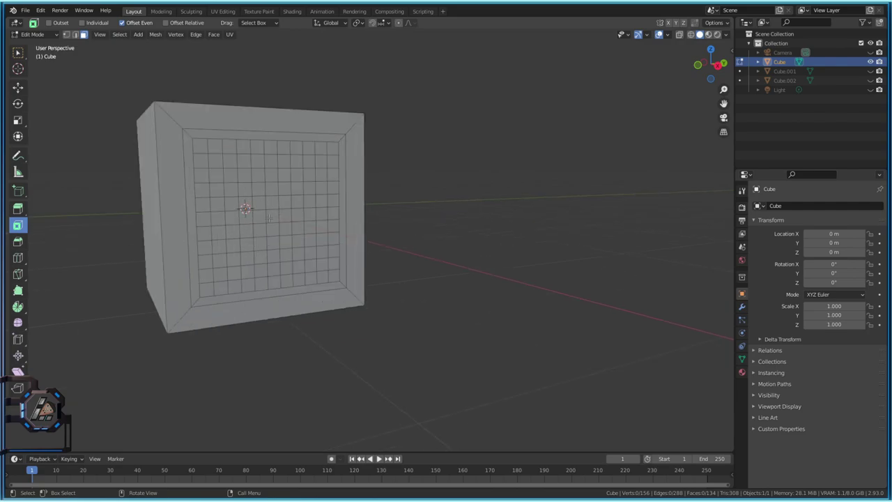
pyautogui.moveTo(273, 198); pyautogui.dragTo(425, 252, button='middle')
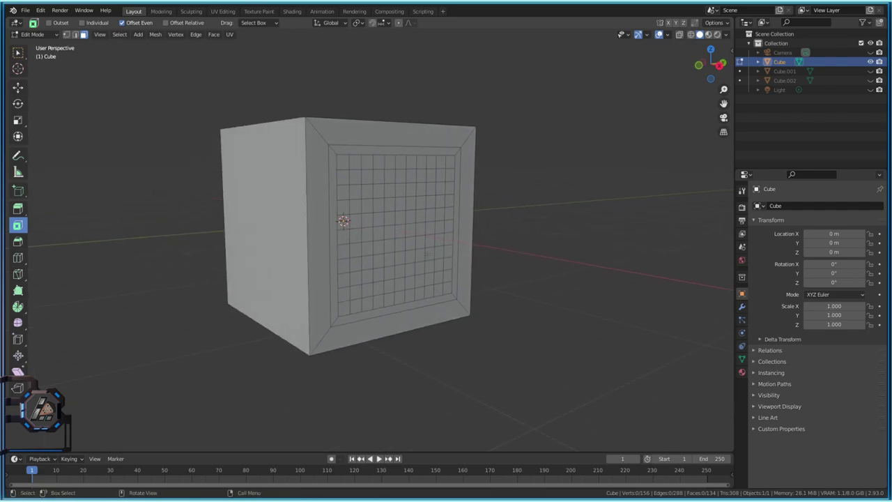
pyautogui.click(400, 233)
# Return to Object Mode, show Material Preview shading, and replace the cube's existing material with a new one.
pyautogui.press('Tab')
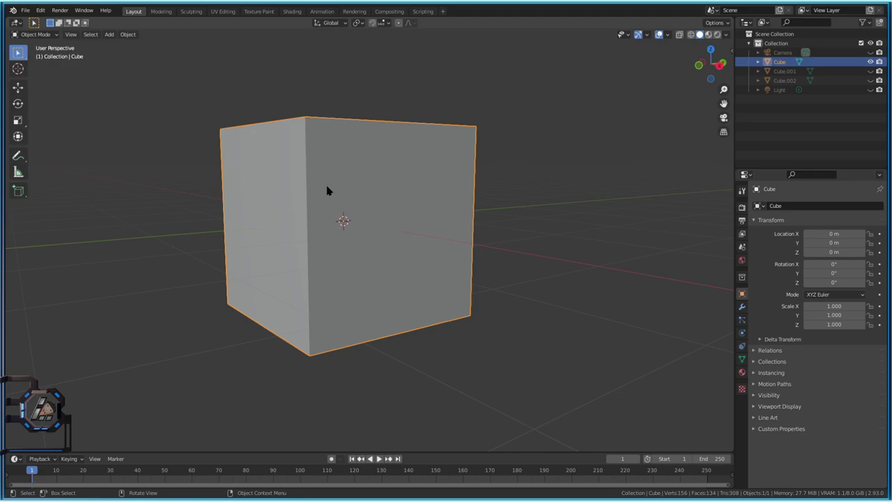
pyautogui.click(708, 35)
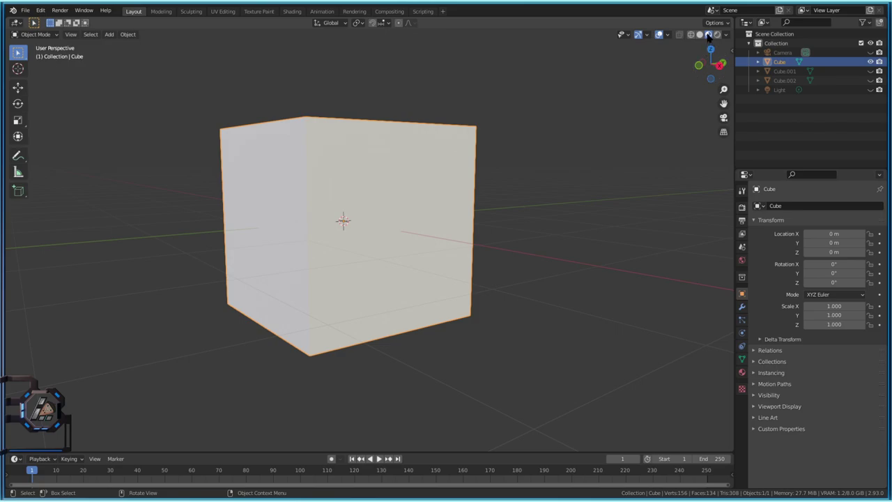
pyautogui.click(742, 373)
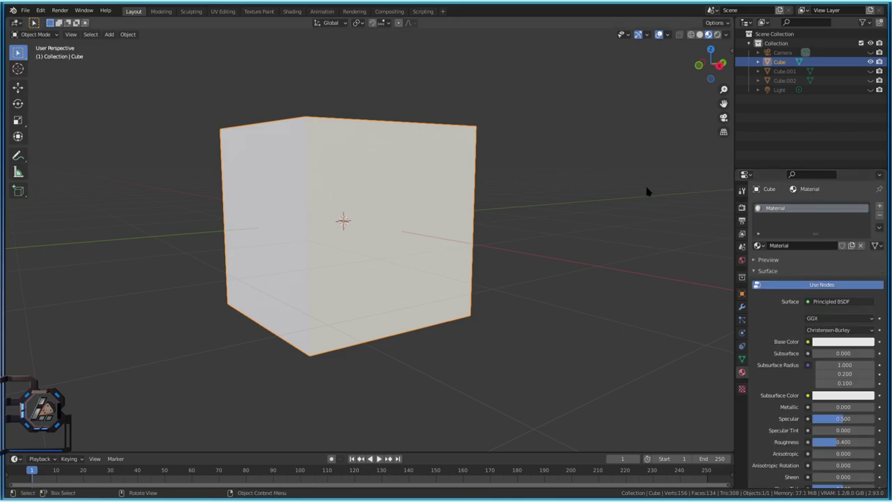
pyautogui.click(879, 218)
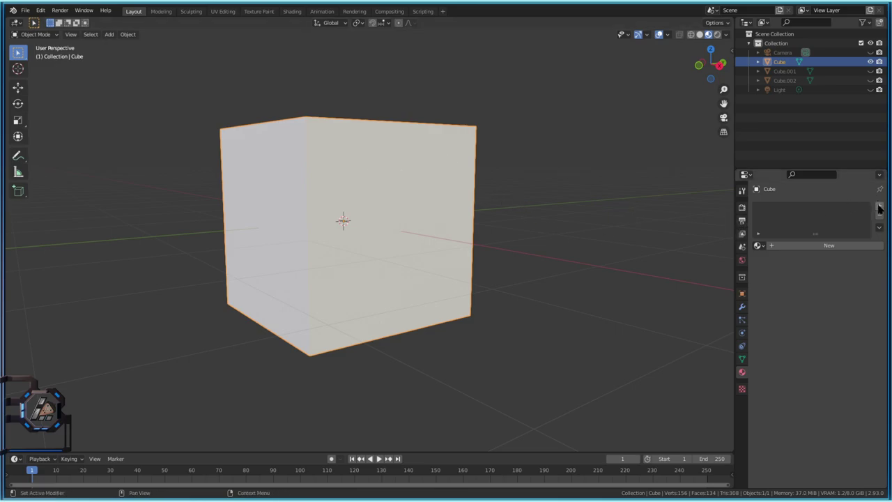
pyautogui.click(879, 207)
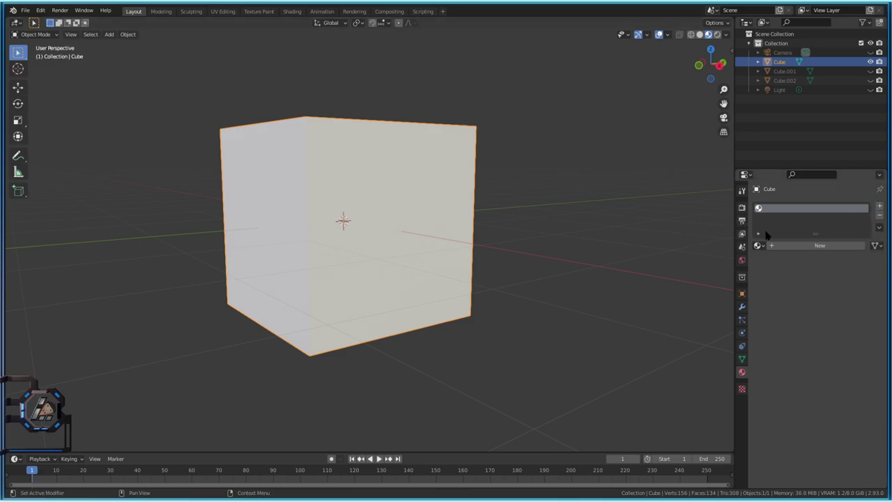
pyautogui.click(810, 246)
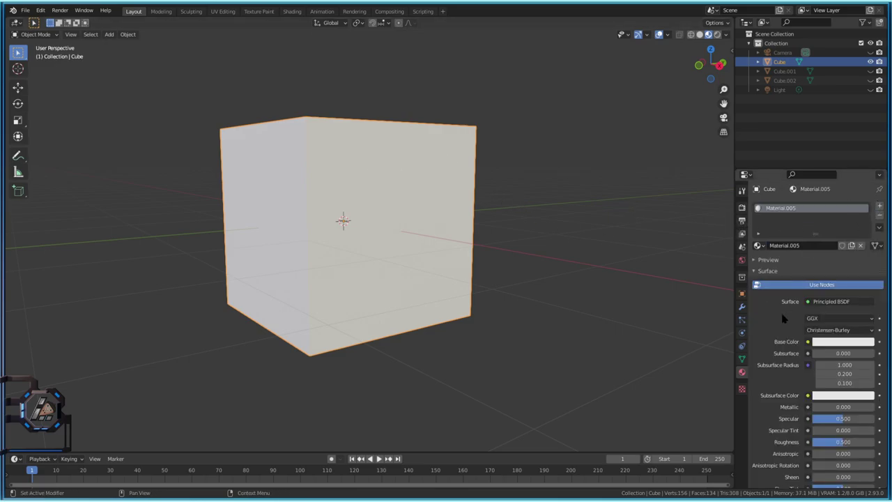
# Set the new material's base color to a dark, muted navy blue.
pyautogui.click(833, 342)
pyautogui.click(829, 237)
pyautogui.moveTo(828, 238); pyautogui.dragTo(842, 224)
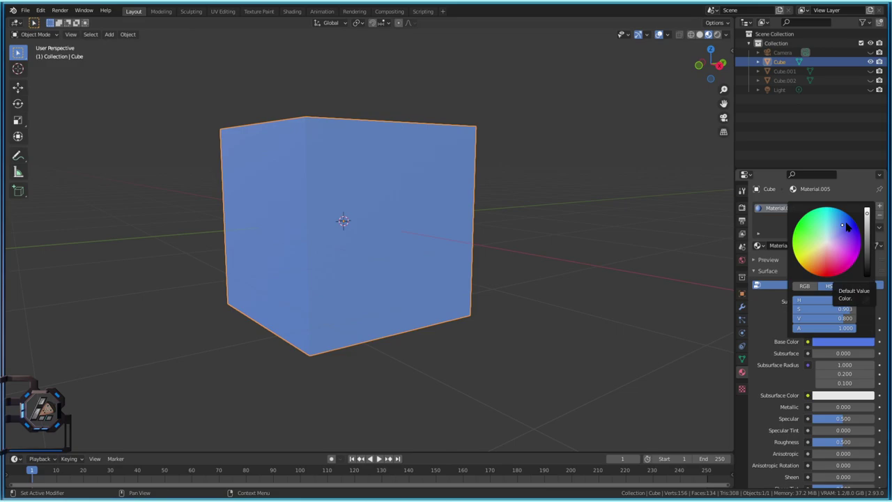
pyautogui.click(868, 241)
pyautogui.moveTo(867, 241); pyautogui.dragTo(867, 259)
pyautogui.click(837, 229)
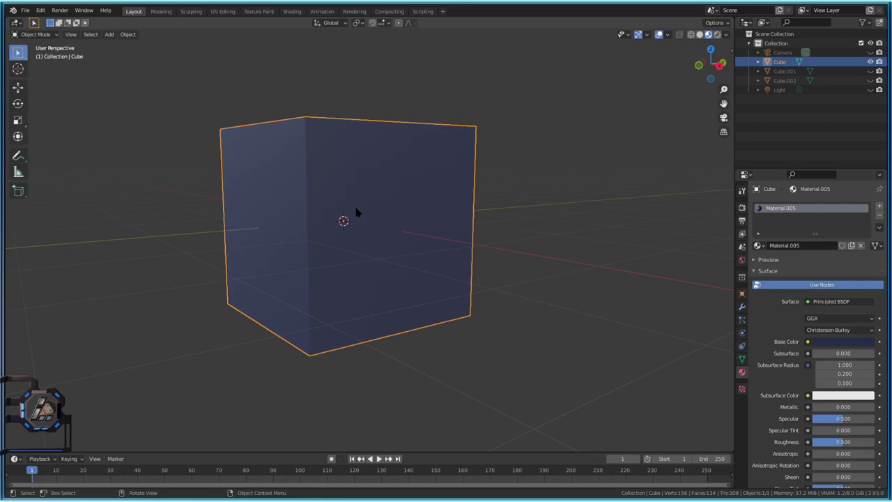
# Switch the blue cube back to Edit Mode.
pyautogui.press('Tab')
pyautogui.press('Tab')
pyautogui.click(32, 35)
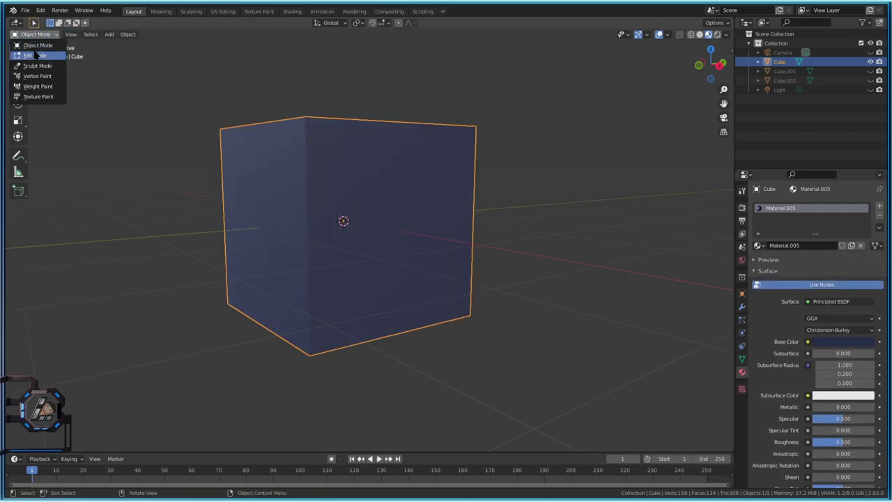
pyautogui.click(35, 55)
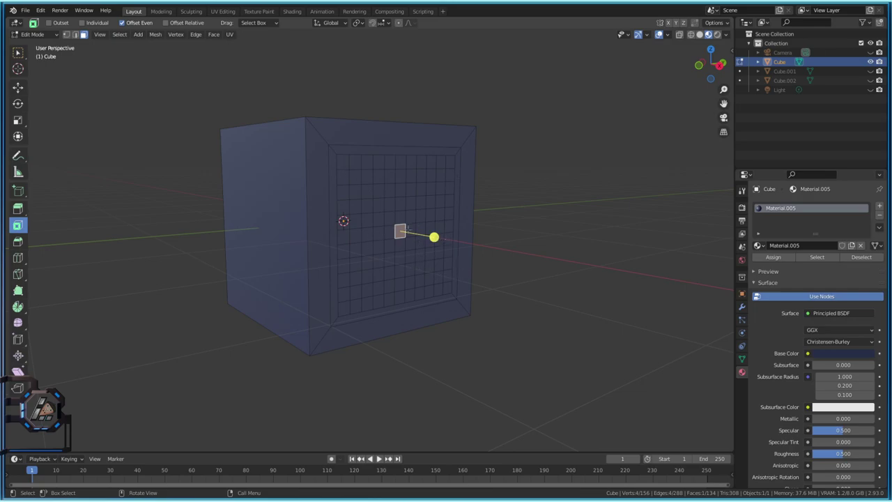
# Grow the selection ring by ring from the centre face until the whole subdivided grid is selected.
pyautogui.scroll(6, 449, 225)
pyautogui.scroll(-6, 442, 226)
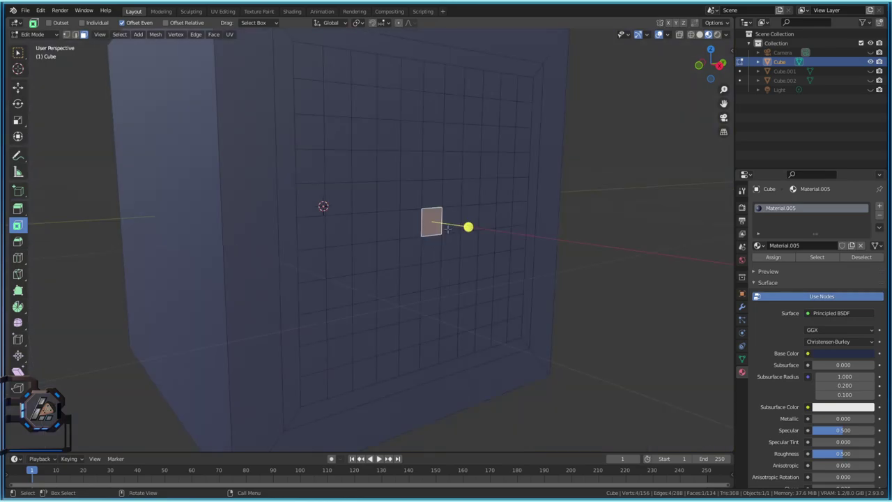
pyautogui.scroll(5, 439, 226)
pyautogui.moveTo(434, 223); pyautogui.dragTo(335, 276, button='middle')
pyautogui.scroll(-5, 362, 282)
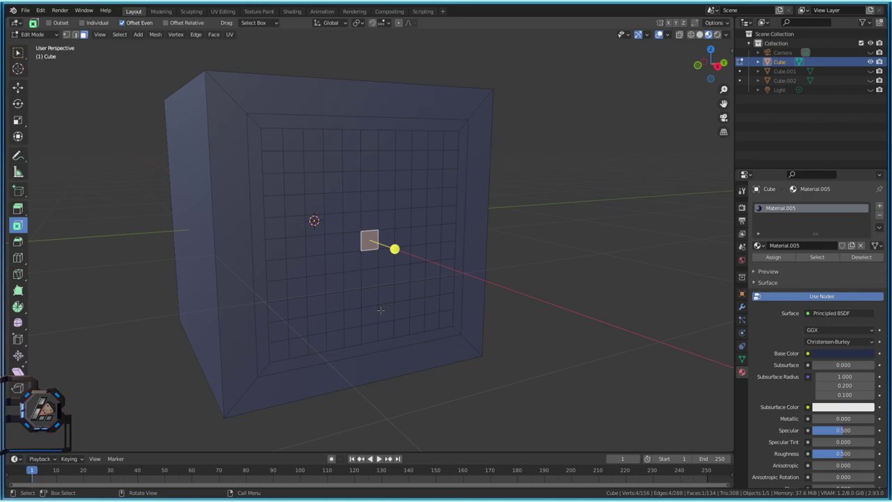
pyautogui.press('ctrl')
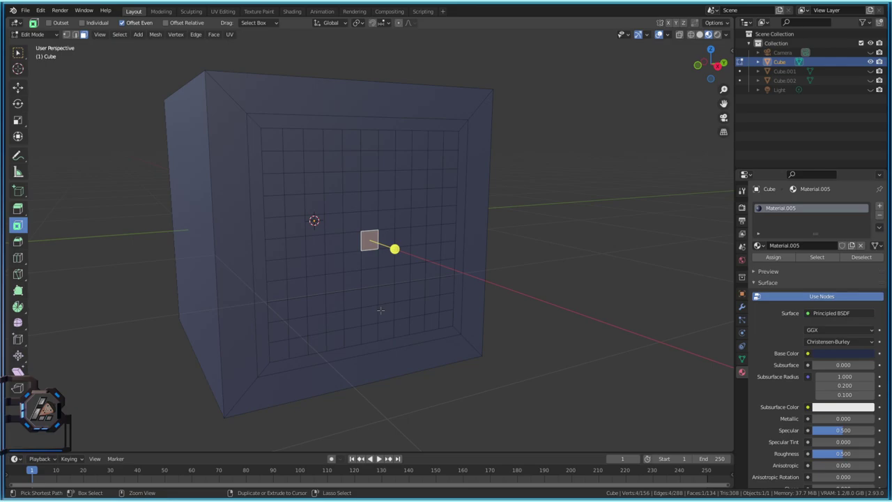
pyautogui.press('ctrl+KP_Add')
pyautogui.press('ctrl+KP_Add')
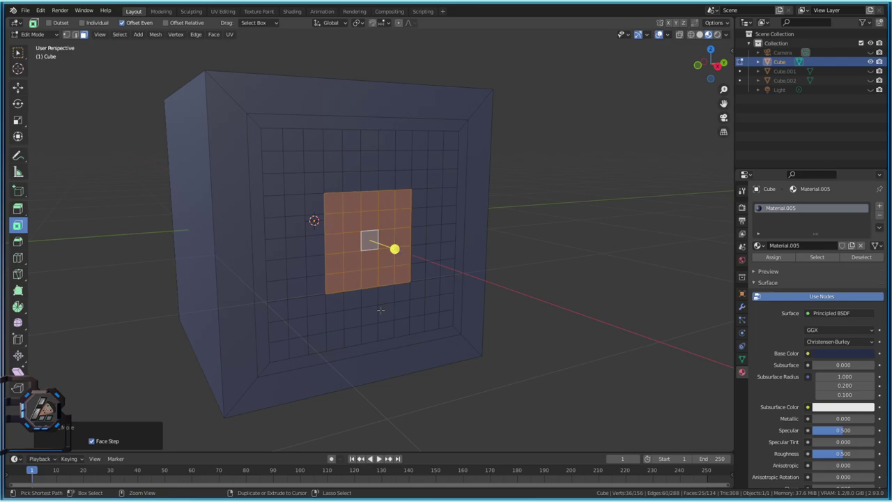
pyautogui.press('ctrl+KP_Add')
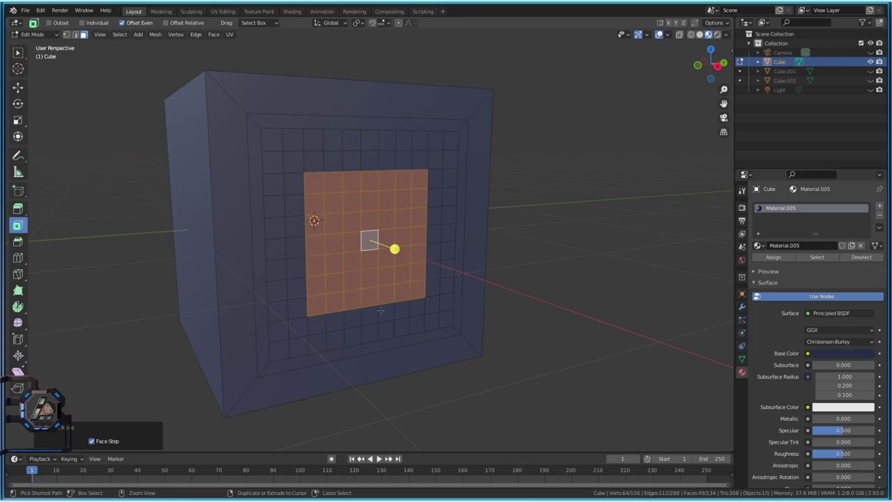
pyautogui.press('ctrl+KP_Add')
pyautogui.press('ctrl+KP_Add')
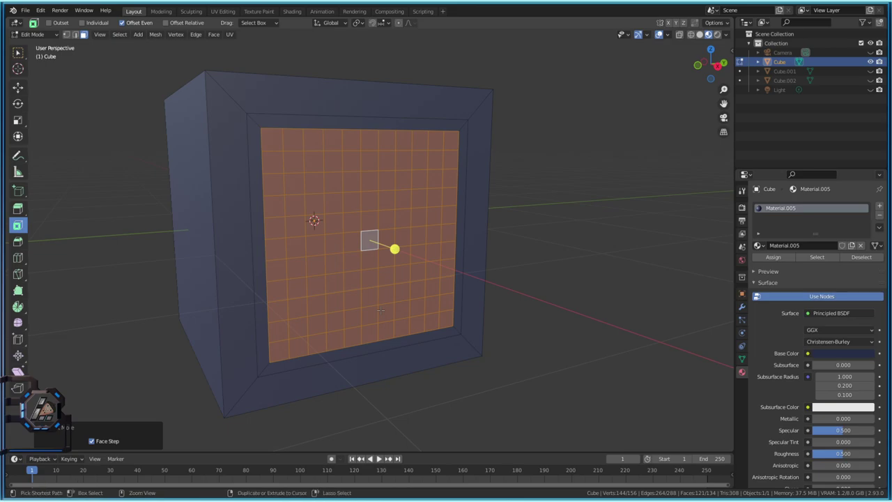
# Shrink the selection by three rings and grow it back over the full grid, finishing with everything deselected.
pyautogui.press('ctrl+KP_Subtract')
pyautogui.press('ctrl+KP_Subtract')
pyautogui.press('ctrl+KP_Subtract')
pyautogui.press('ctrl+KP_Add')
pyautogui.press('ctrl+KP_Add')
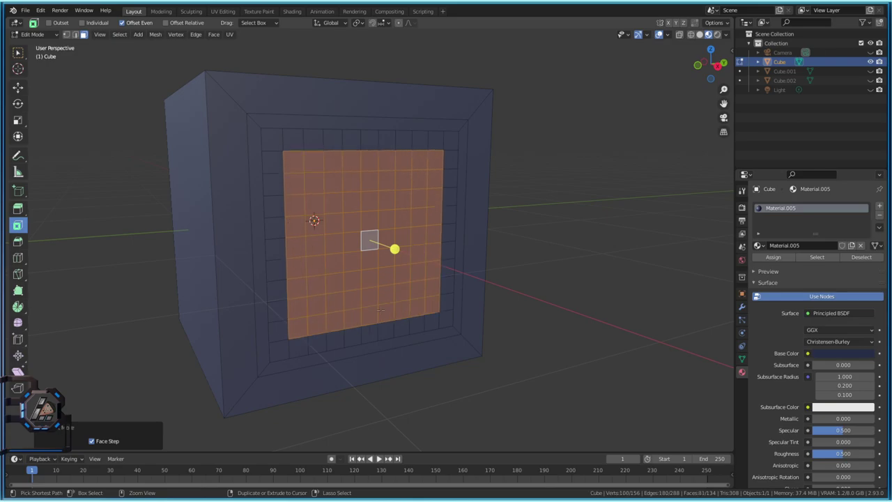
pyautogui.press('ctrl+KP_Add')
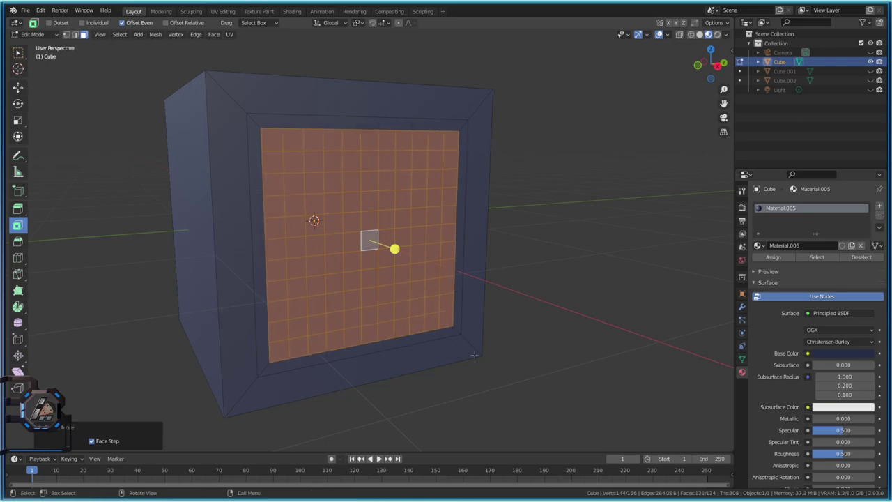
pyautogui.click(573, 347)
# Box-select the faces of the subdivided grid from a more frontal view and clear the selection.
pyautogui.moveTo(444, 234); pyautogui.dragTo(425, 223, button='middle')
pyautogui.press('b')
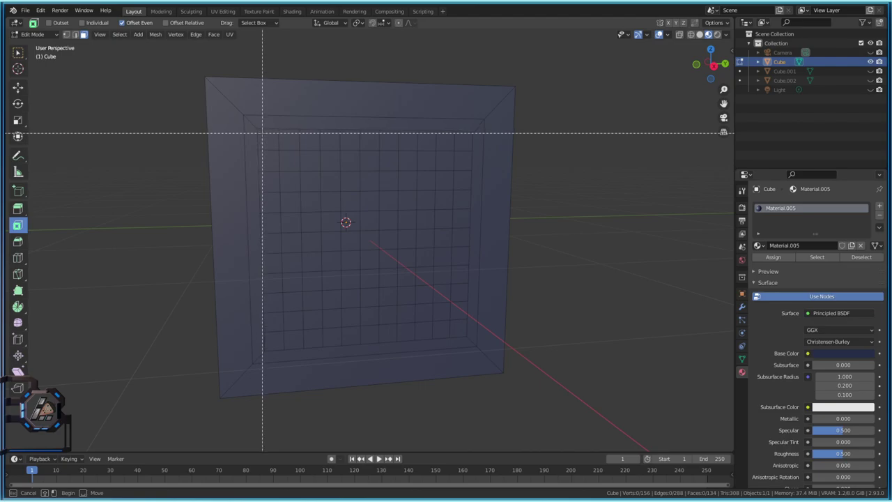
pyautogui.moveTo(261, 132); pyautogui.dragTo(467, 341)
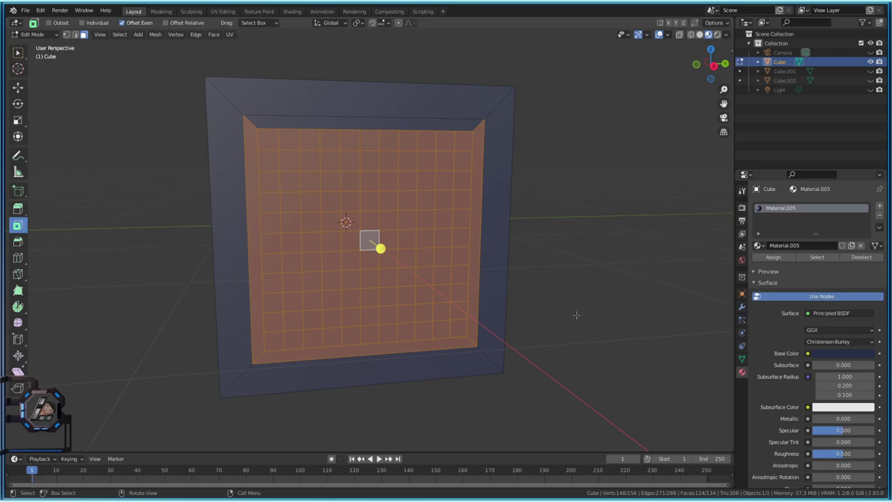
pyautogui.click(596, 298)
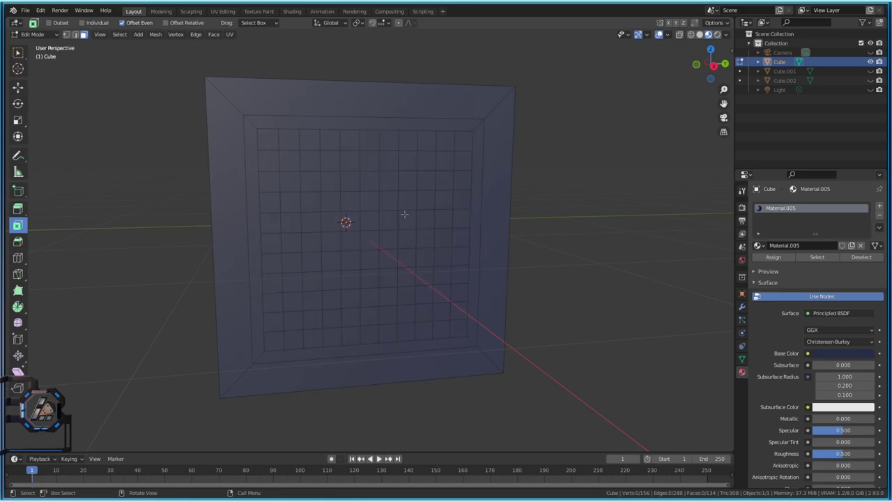
# Circle-select a patch of faces across the upper part of the grid, resizing the selection circle while painting.
pyautogui.press('c')
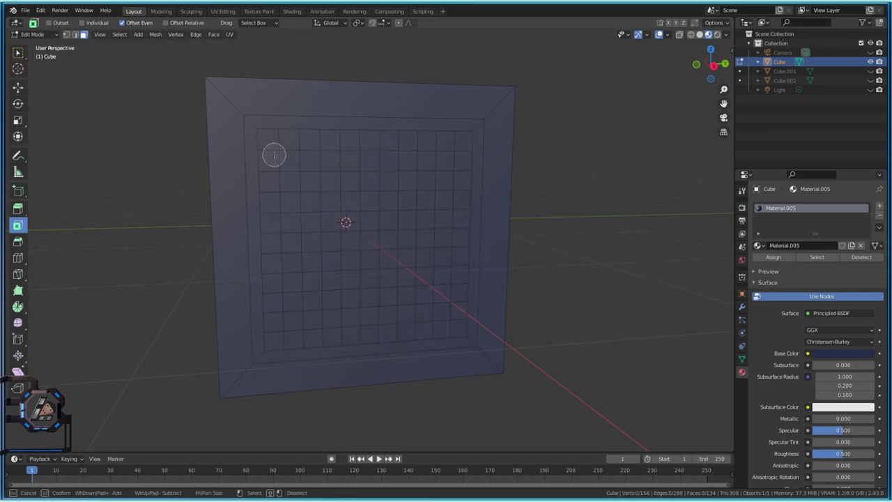
pyautogui.click(277, 152)
pyautogui.scroll(-6, 333, 199)
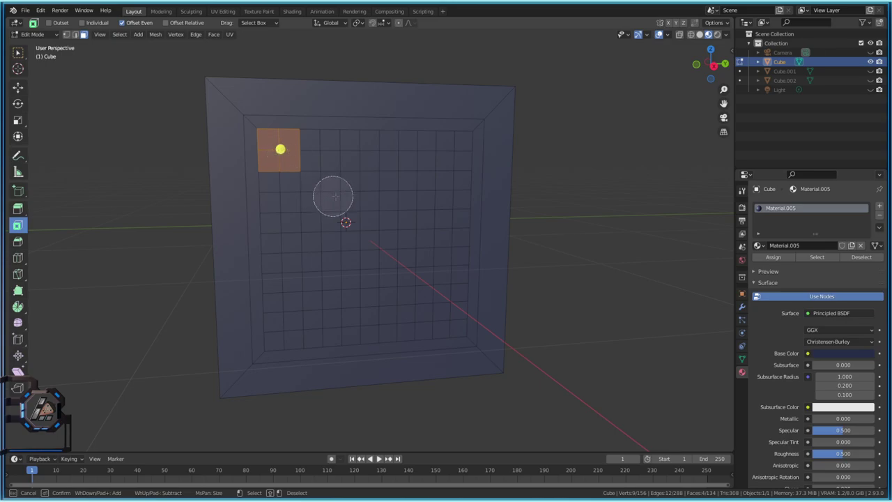
pyautogui.scroll(5, 376, 241)
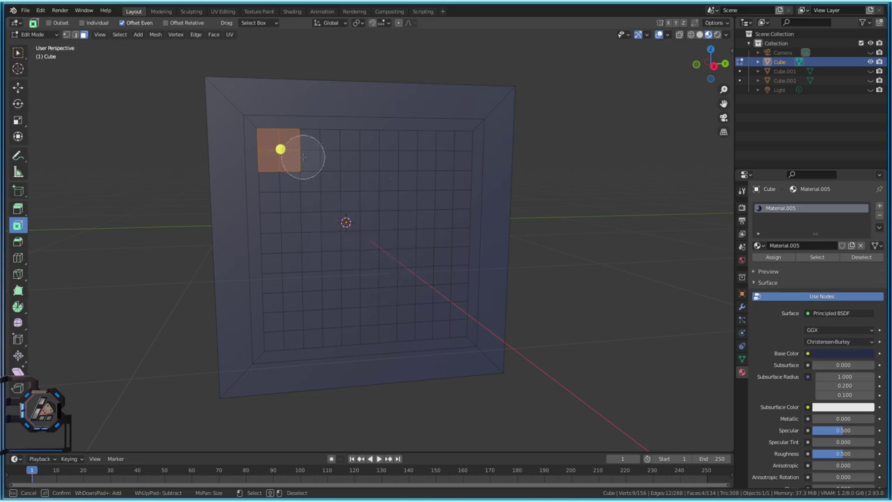
pyautogui.moveTo(289, 151)
pyautogui.mouseDown()
pyautogui.moveTo(377, 169)
pyautogui.moveTo(417, 167)
pyautogui.mouseUp()
pyautogui.scroll(-4, 355, 236)
pyautogui.scroll(-1, 355, 237)
pyautogui.scroll(3, 355, 237)
pyautogui.scroll(-5, 354, 236)
pyautogui.scroll(4, 354, 234)
pyautogui.moveTo(354, 234)
pyautogui.mouseDown()
pyautogui.moveTo(365, 230)
pyautogui.moveTo(319, 232)
pyautogui.mouseUp()
pyautogui.press('Escape')
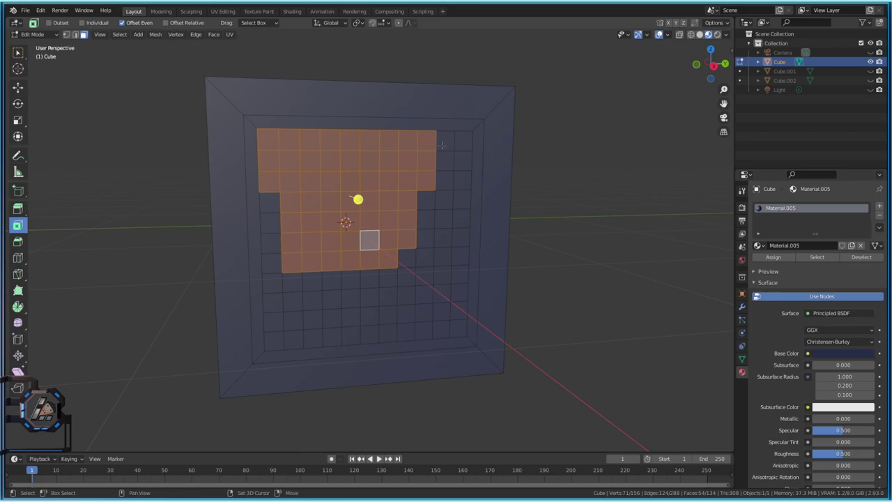
# Add individual faces along the painted patch's edge to the selection one by one, and clear the whole selection.
pyautogui.keyDown('shift'); pyautogui.click(442, 143); pyautogui.keyUp('shift')
pyautogui.keyDown('shift'); pyautogui.click(443, 178); pyautogui.keyUp('shift')
pyautogui.keyDown('shift'); pyautogui.click(444, 161); pyautogui.keyUp('shift')
pyautogui.keyDown('shift'); pyautogui.click(444, 199); pyautogui.keyUp('shift')
pyautogui.keyDown('shift'); pyautogui.click(425, 199); pyautogui.keyUp('shift')
pyautogui.keyDown('shift'); pyautogui.click(444, 217); pyautogui.keyUp('shift')
pyautogui.keyDown('shift'); pyautogui.click(443, 237); pyautogui.keyUp('shift')
pyautogui.keyDown('shift'); pyautogui.click(425, 219); pyautogui.keyUp('shift')
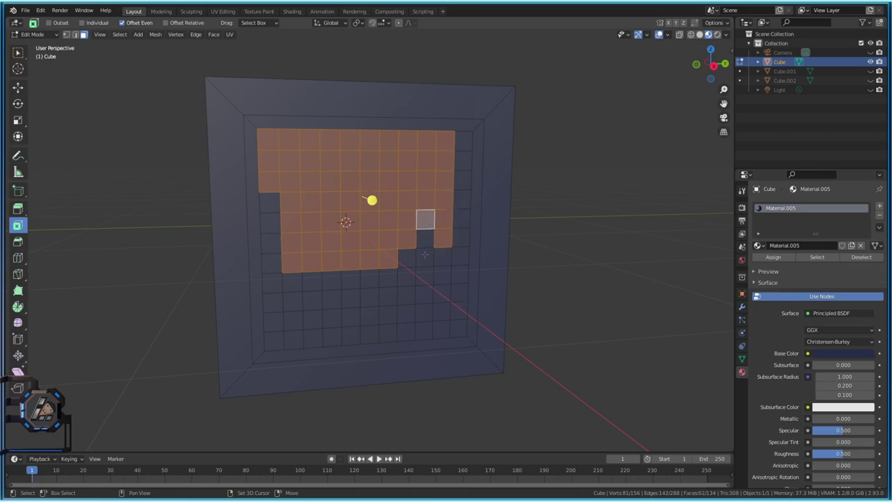
pyautogui.click(650, 338)
# Select the centre face and grow the selection five rings until it covers the whole subdivided grid.
pyautogui.click(369, 239)
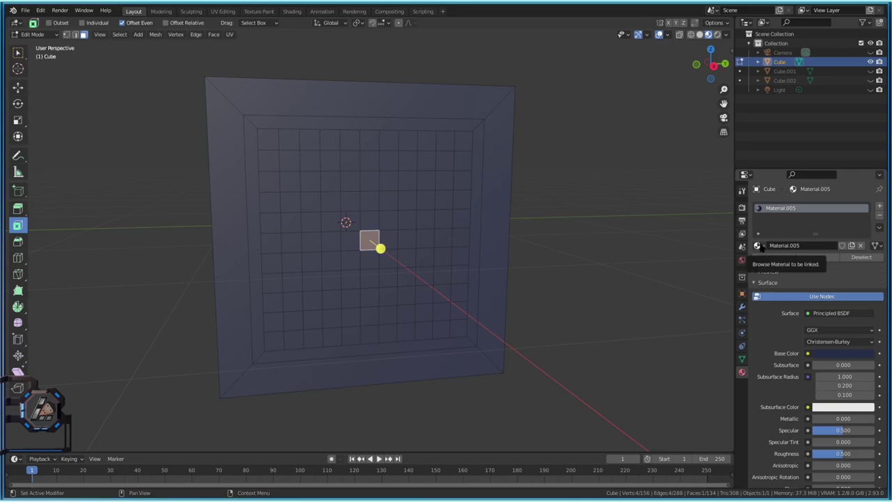
pyautogui.press('ctrl')
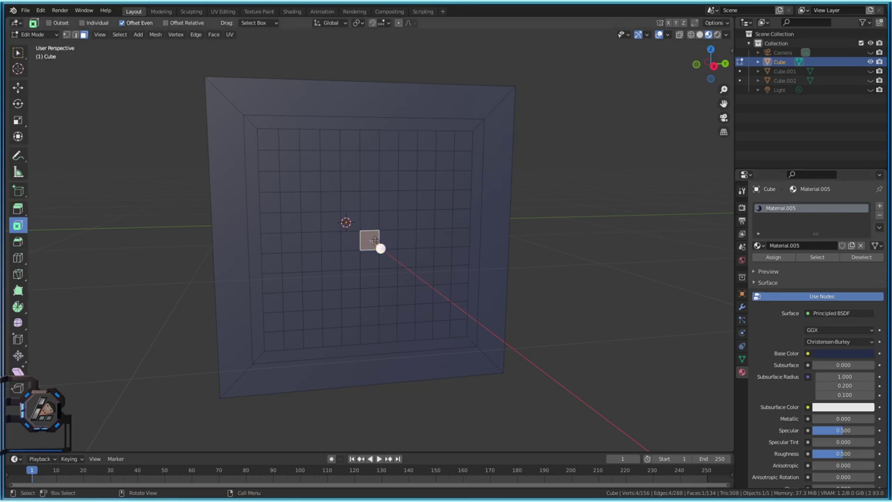
pyautogui.keyDown('ctrl'); pyautogui.click(409, 243); pyautogui.keyUp('ctrl')
pyautogui.keyDown('ctrl'); pyautogui.click(410, 242); pyautogui.keyUp('ctrl')
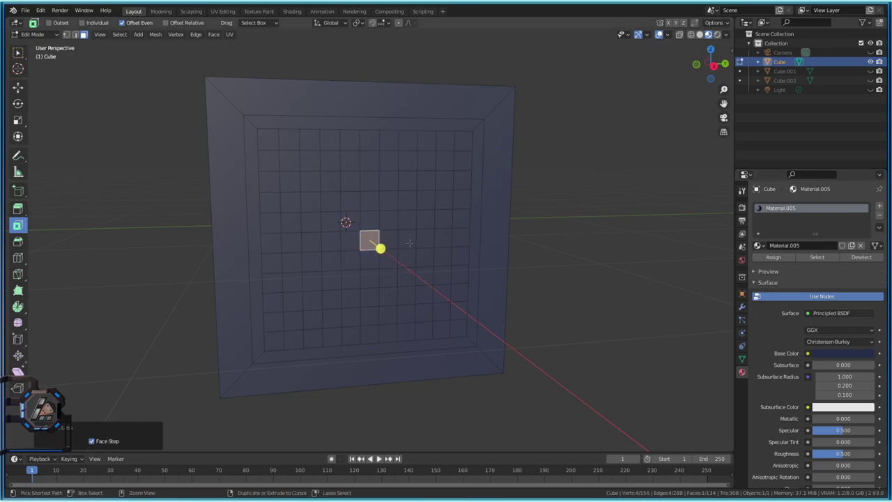
pyautogui.press('ctrl+KP_Add')
pyautogui.press('ctrl+KP_Add')
pyautogui.press('ctrl+KP_Add')
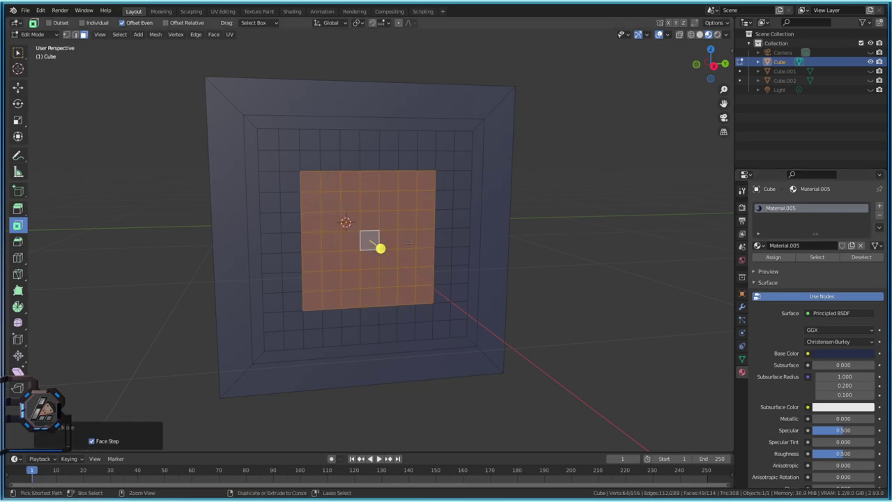
pyautogui.press('ctrl+KP_Add')
pyautogui.press('ctrl+KP_Add')
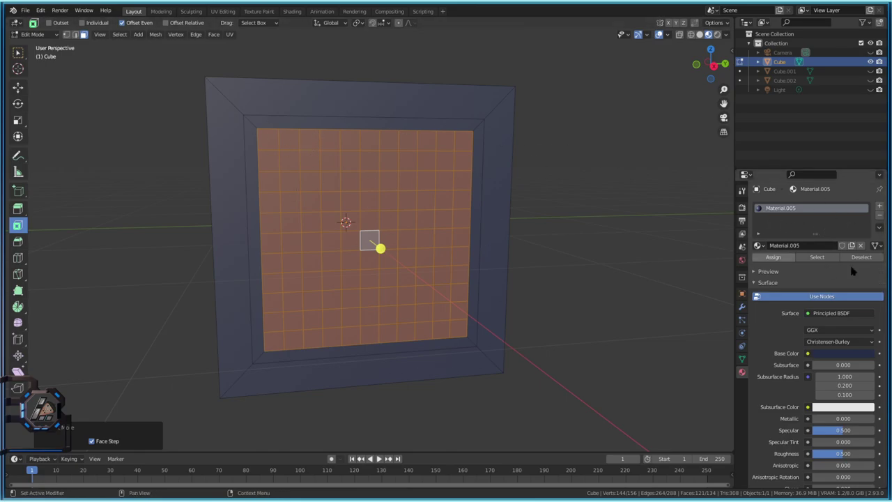
# Add a second material slot with a new material to the cube and assign it to the selected grid faces.
pyautogui.click(879, 206)
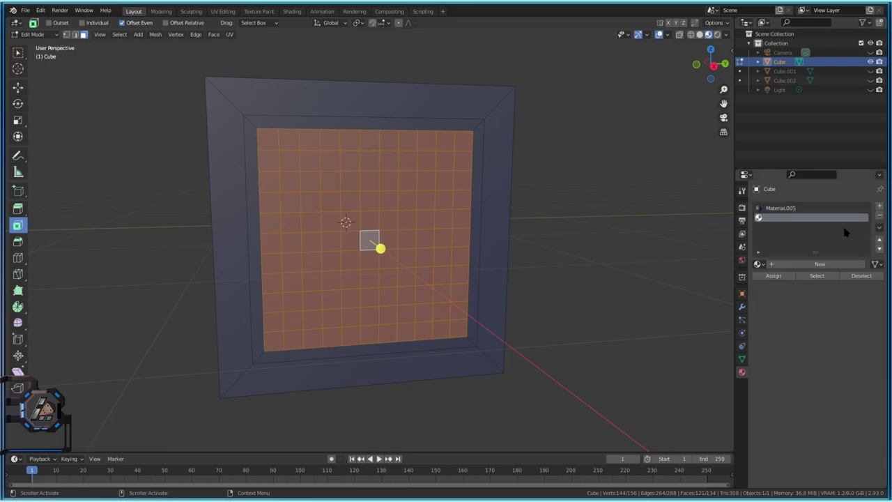
pyautogui.click(811, 263)
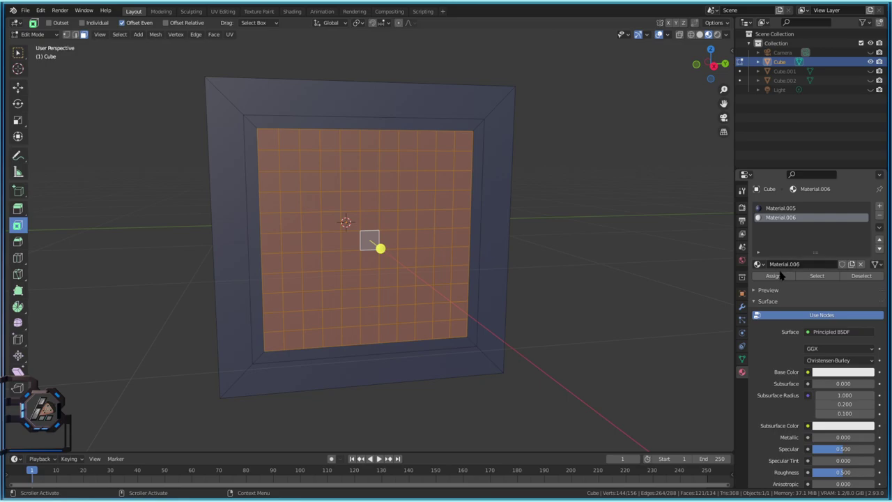
pyautogui.click(777, 277)
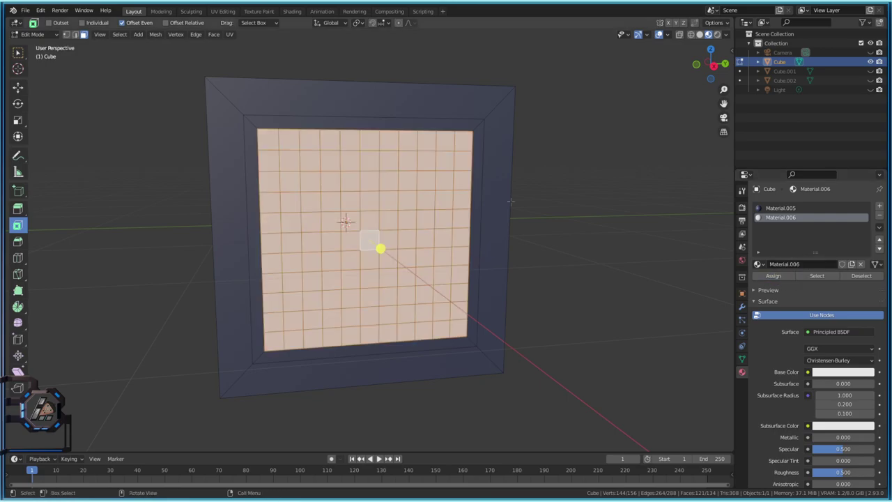
# Set the new screen material's base colour to a dark green with hue 0.352 and saturation 0.969.
pyautogui.click(849, 374)
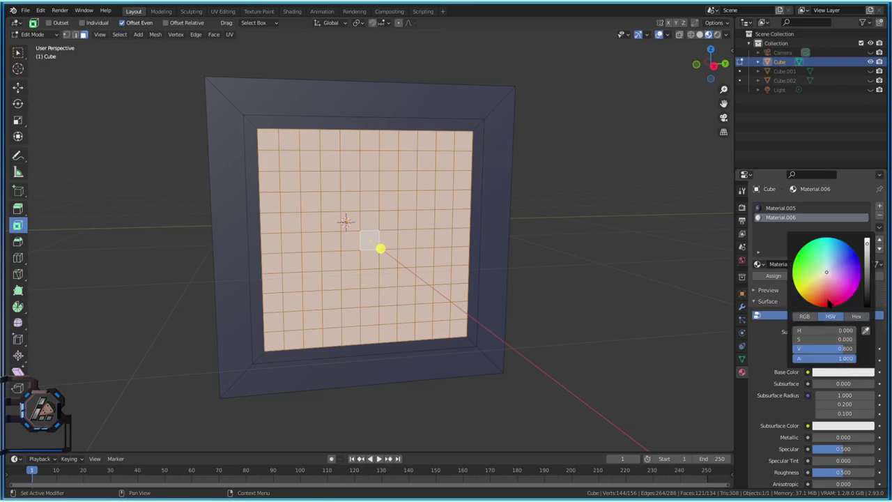
pyautogui.moveTo(826, 272); pyautogui.dragTo(807, 252)
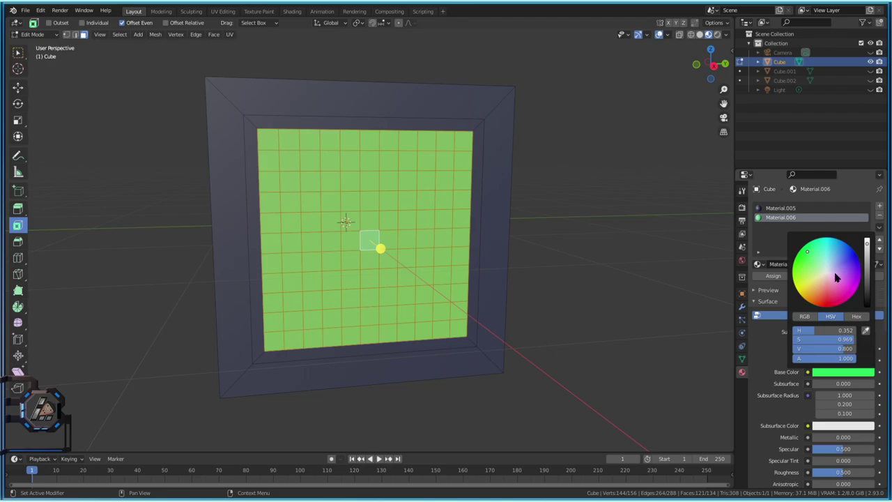
pyautogui.click(864, 374)
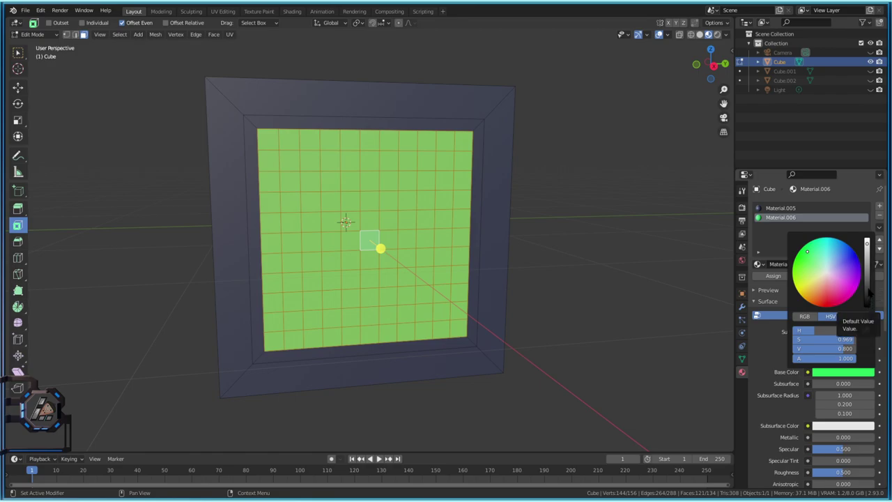
pyautogui.moveTo(868, 246); pyautogui.dragTo(867, 282)
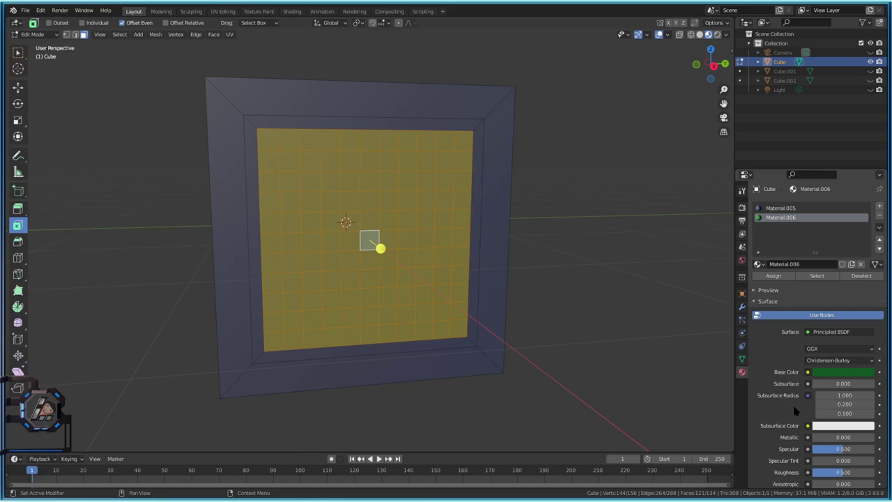
# Lower the green screen material's roughness to 0.029.
pyautogui.scroll(-3, 794, 411)
pyautogui.moveTo(854, 403); pyautogui.dragTo(822, 403)
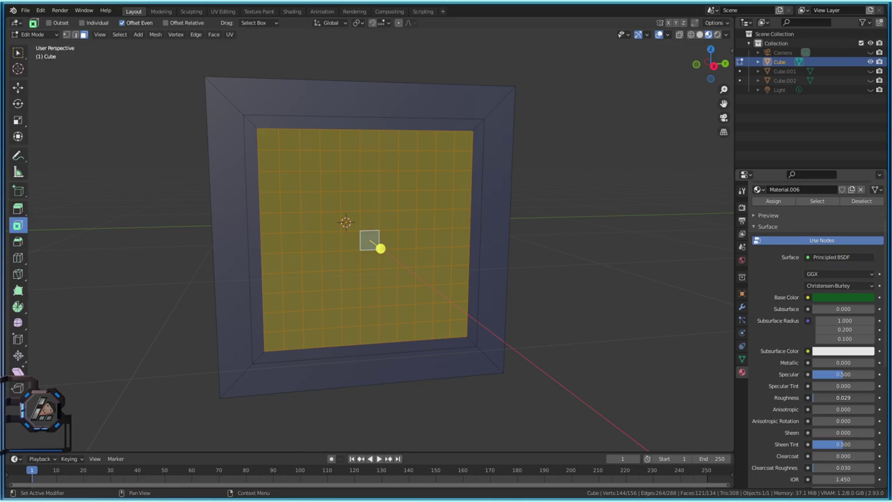
pyautogui.moveTo(822, 402); pyautogui.dragTo(817, 398)
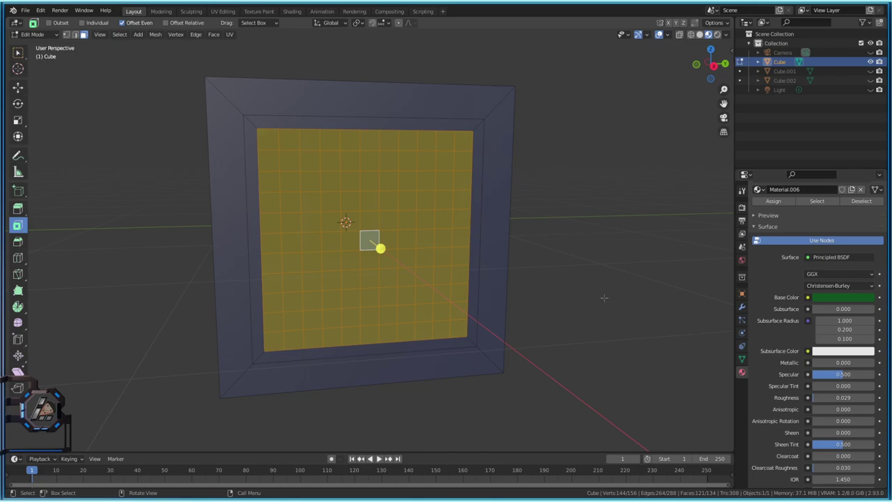
# Inspect the glossy green screen in Object Mode from several angles and return to Edit Mode.
pyautogui.press('Tab')
pyautogui.moveTo(604, 298); pyautogui.dragTo(395, 181, button='middle')
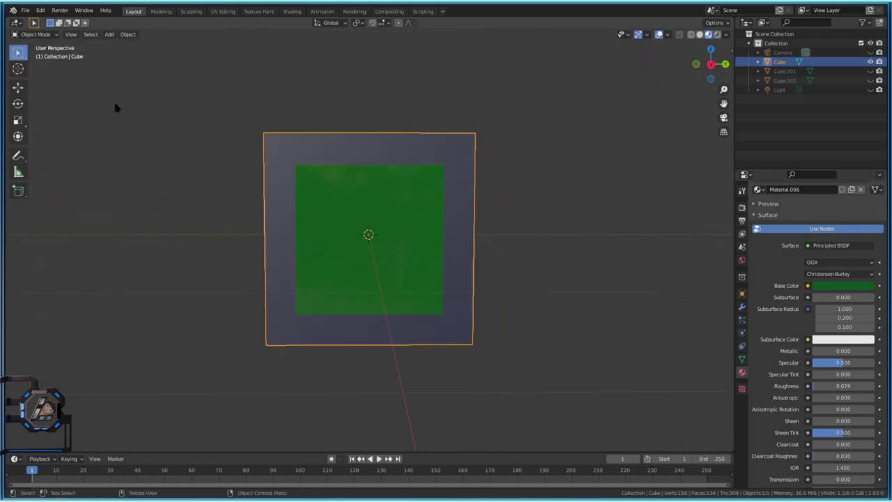
pyautogui.click(34, 34)
pyautogui.click(32, 52)
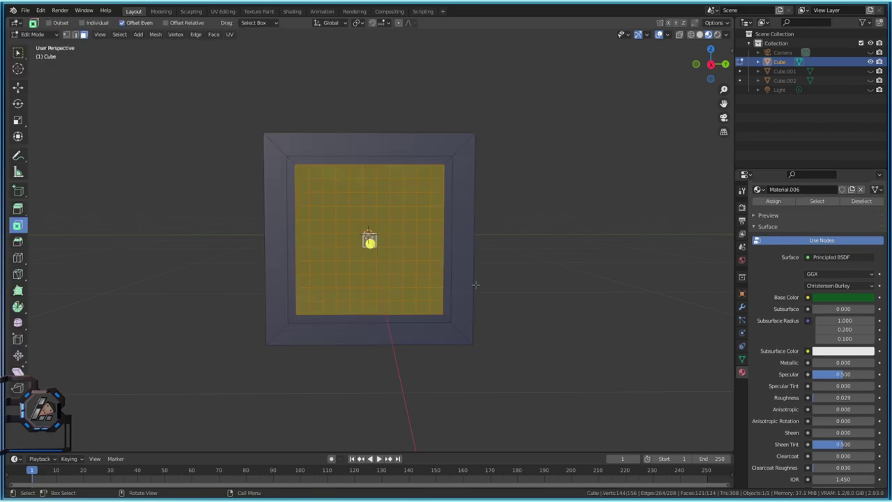
pyautogui.moveTo(475, 284); pyautogui.dragTo(515, 240, button='middle')
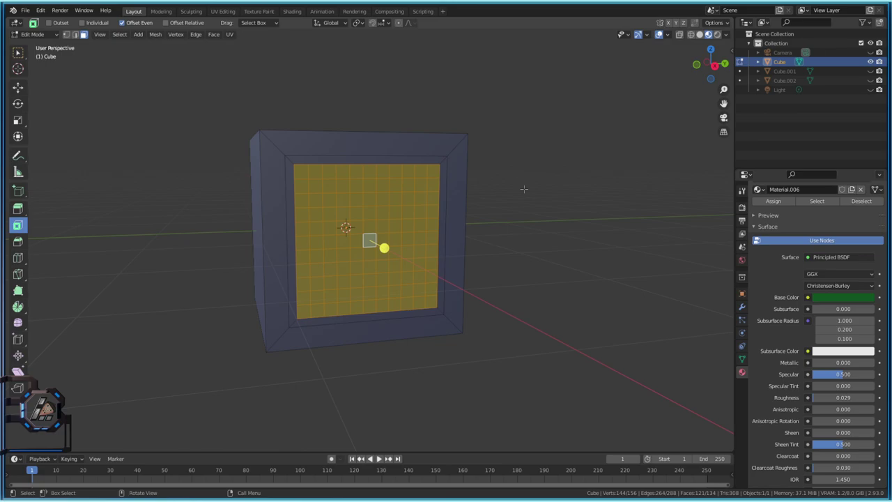
pyautogui.scroll(4, 780, 316)
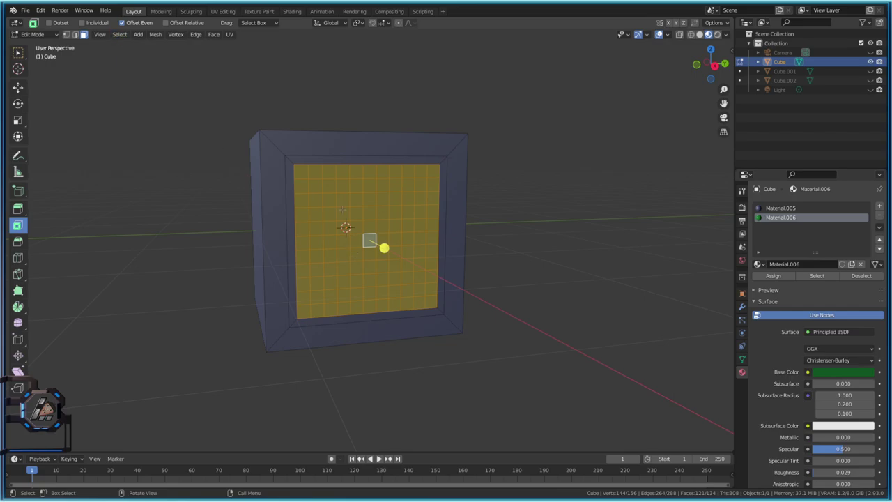
# Invert the selection to the blue casing faces and hide them, revealing and hiding them once more.
pyautogui.click(122, 35)
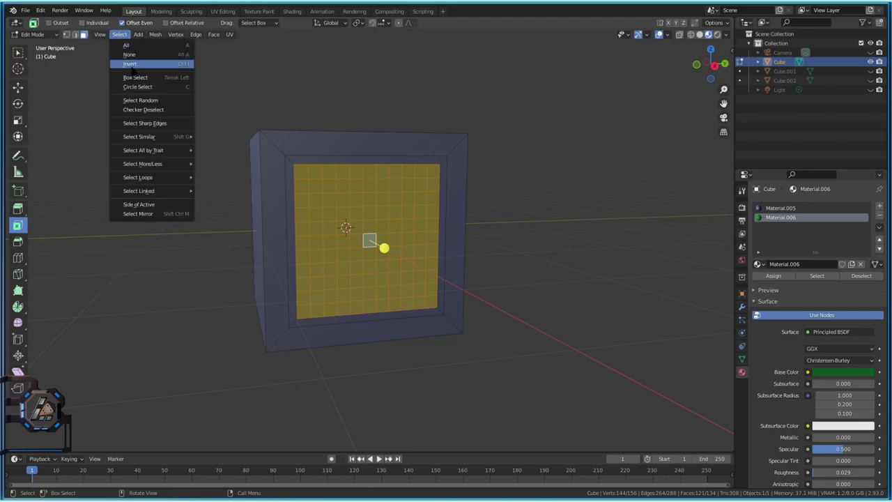
pyautogui.click(187, 64)
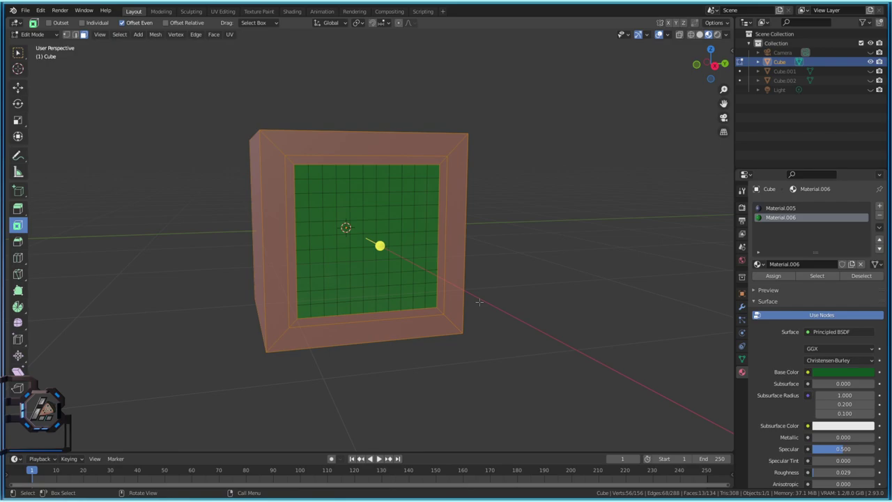
pyautogui.press('h')
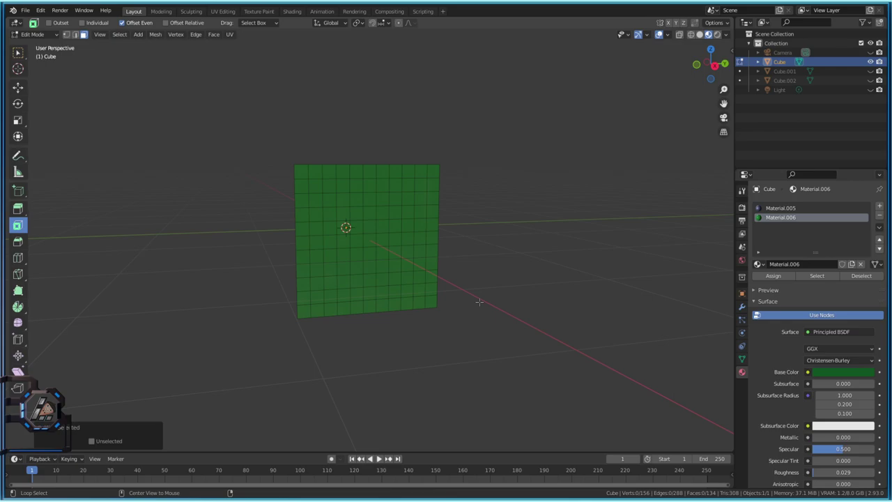
pyautogui.hotkey('alt', 'h')
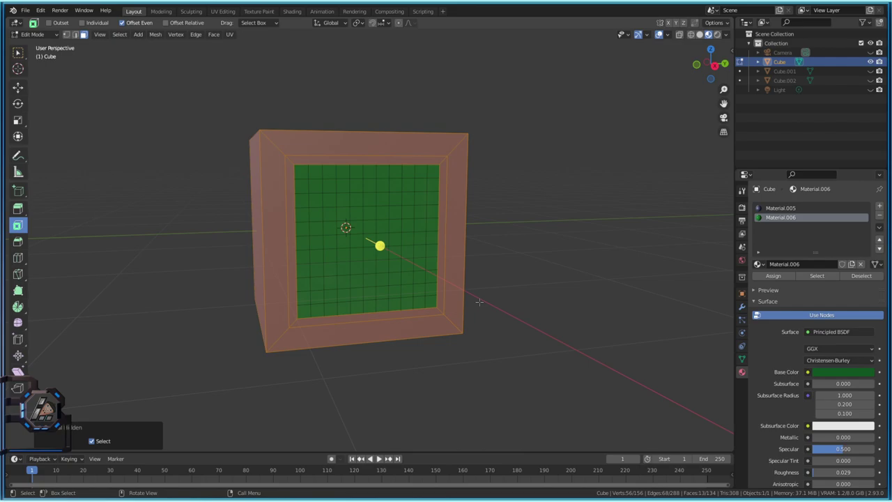
pyautogui.press('h')
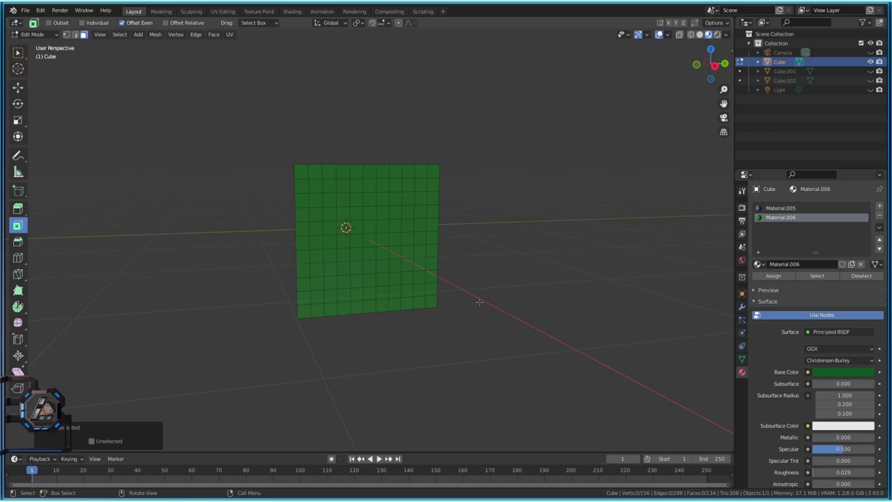
# Select the centre face of the isolated green grid and enable proportional editing with Sphere falloff.
pyautogui.moveTo(557, 197); pyautogui.dragTo(535, 371, button='middle')
pyautogui.moveTo(368, 353); pyautogui.dragTo(326, 306, button='middle')
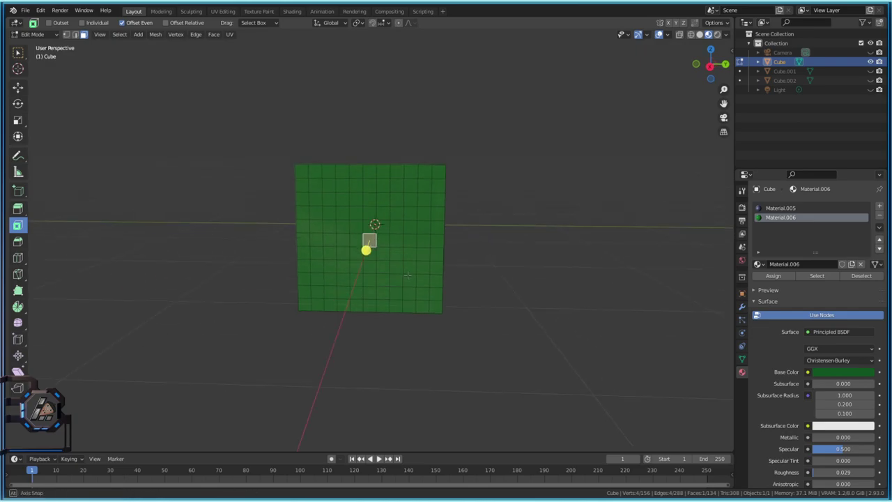
pyautogui.click(399, 23)
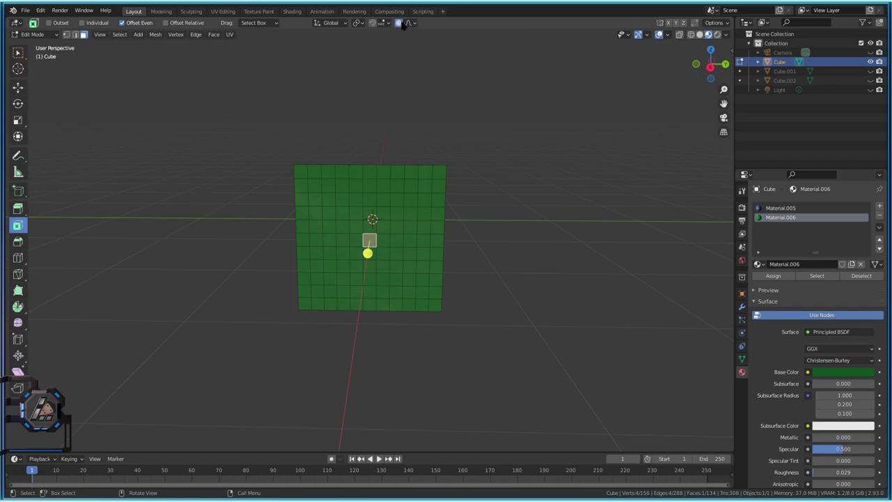
pyautogui.click(409, 23)
pyautogui.click(409, 23)
pyautogui.click(409, 23)
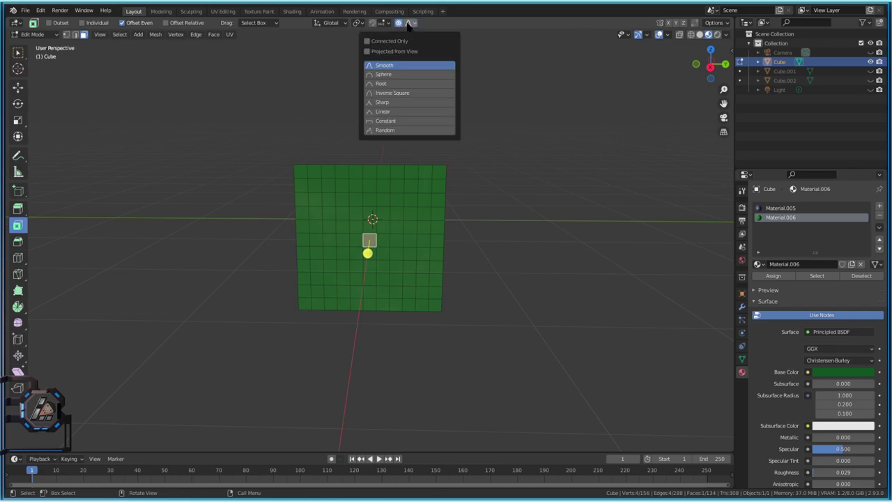
pyautogui.click(387, 75)
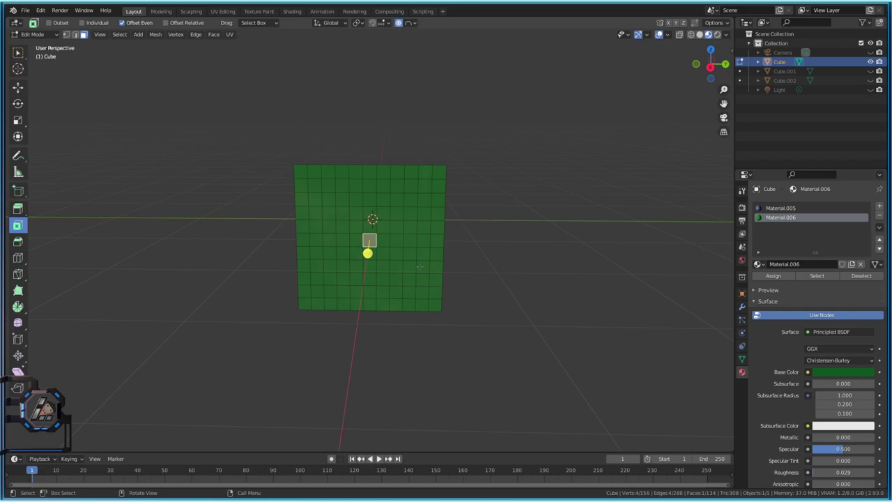
# Resize the proportional influence circle around the centre face of the green grid to 0.83 and cancel the move.
pyautogui.click(399, 22)
pyautogui.press('g')
pyautogui.press('Escape')
pyautogui.press('g')
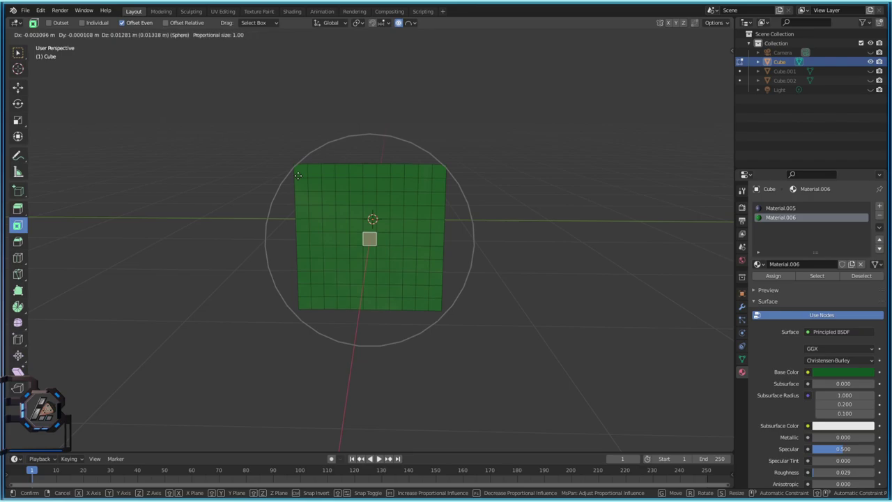
pyautogui.scroll(-9, 297, 175)
pyautogui.scroll(18, 297, 176)
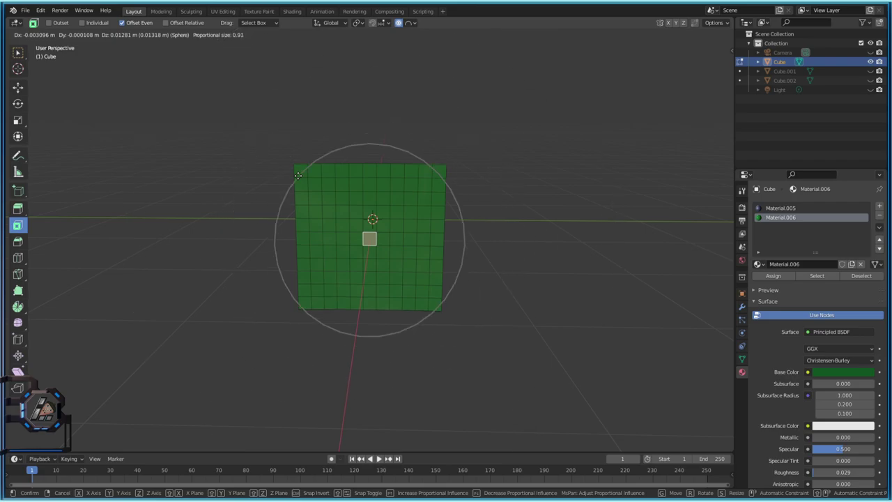
pyautogui.scroll(-12, 297, 176)
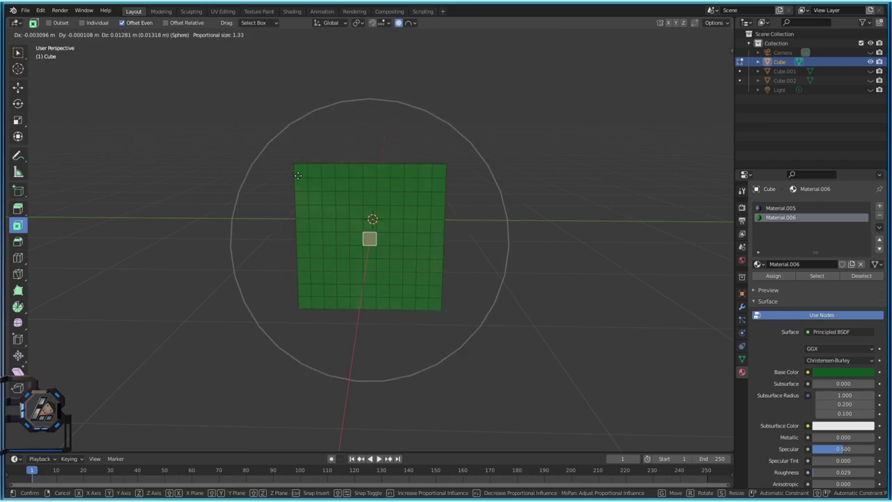
pyautogui.scroll(-2, 297, 175)
pyautogui.scroll(13, 297, 175)
pyautogui.scroll(-3, 298, 176)
pyautogui.scroll(-10, 298, 175)
pyautogui.scroll(3, 297, 175)
pyautogui.scroll(4, 297, 175)
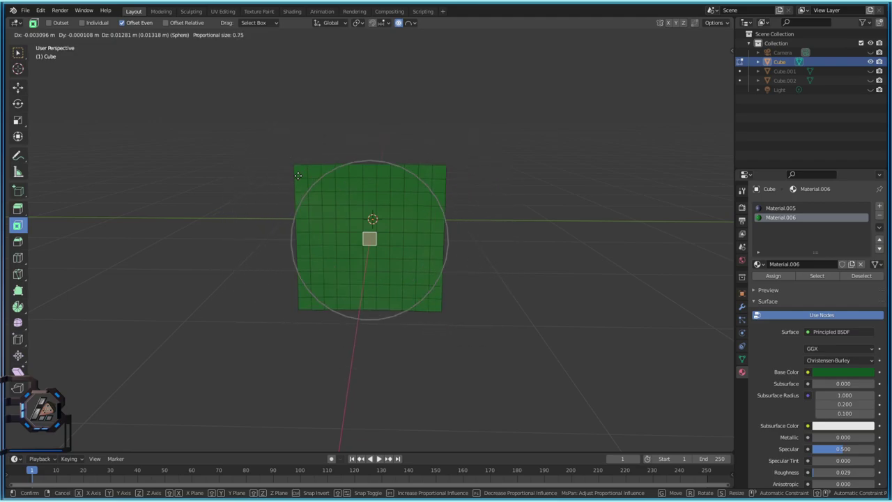
pyautogui.scroll(-3, 297, 175)
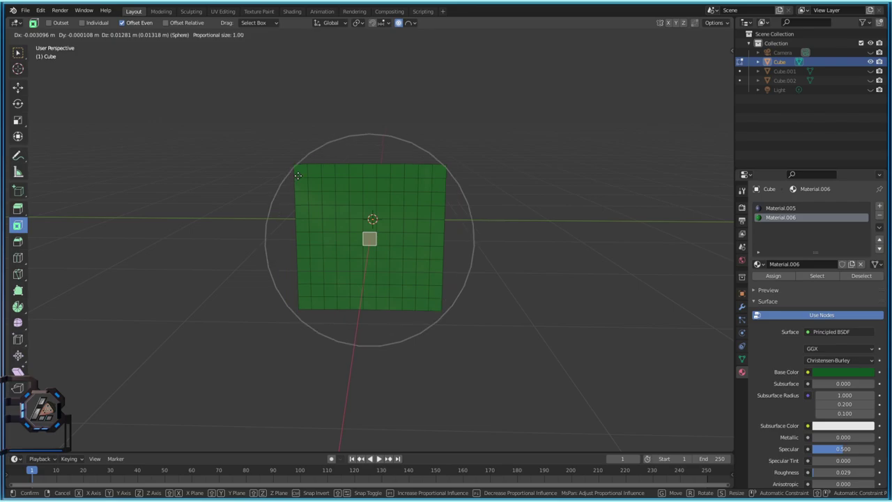
pyautogui.scroll(-1, 297, 175)
pyautogui.scroll(4, 297, 175)
pyautogui.scroll(3, 297, 175)
pyautogui.scroll(-5, 297, 175)
pyautogui.scroll(3, 297, 176)
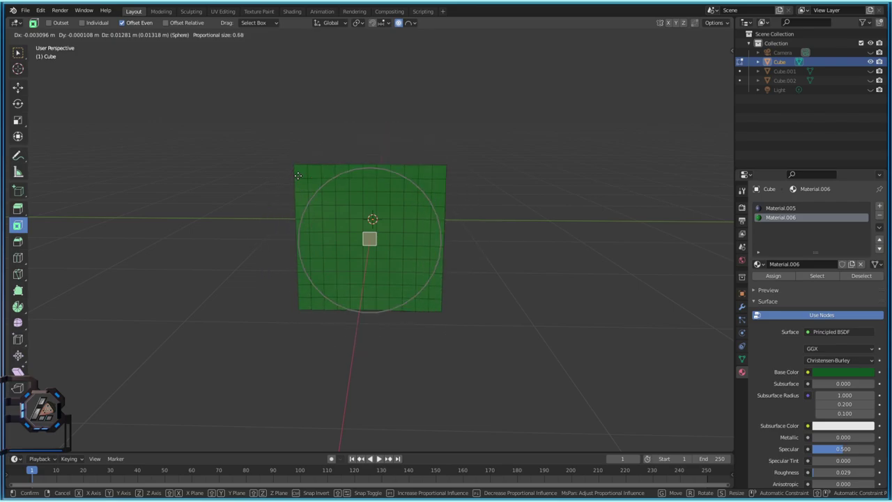
pyautogui.scroll(3, 298, 176)
pyautogui.scroll(-5, 298, 176)
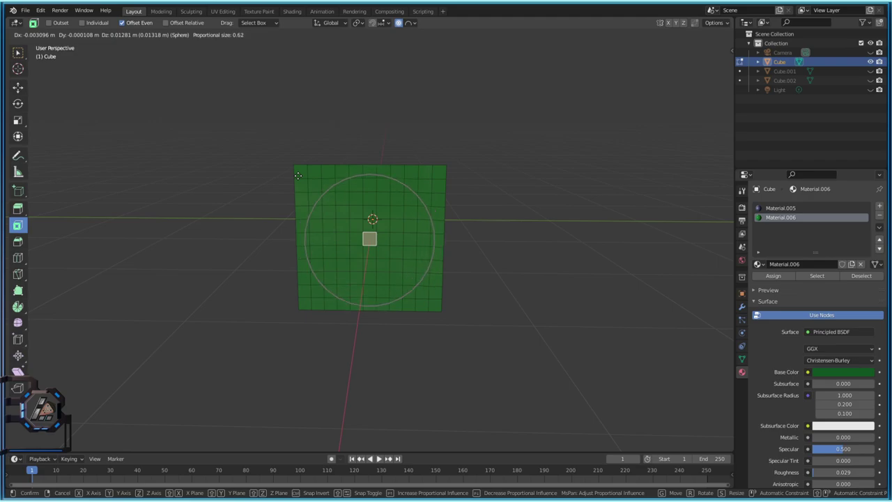
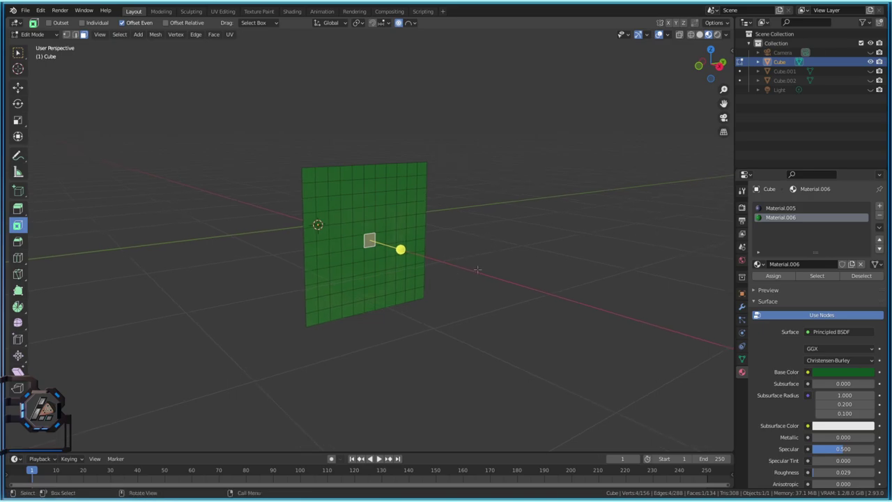
# Try to pull the centre face about 0.22 m along the X axis with a proportional size of 0.83.
pyautogui.press('g')
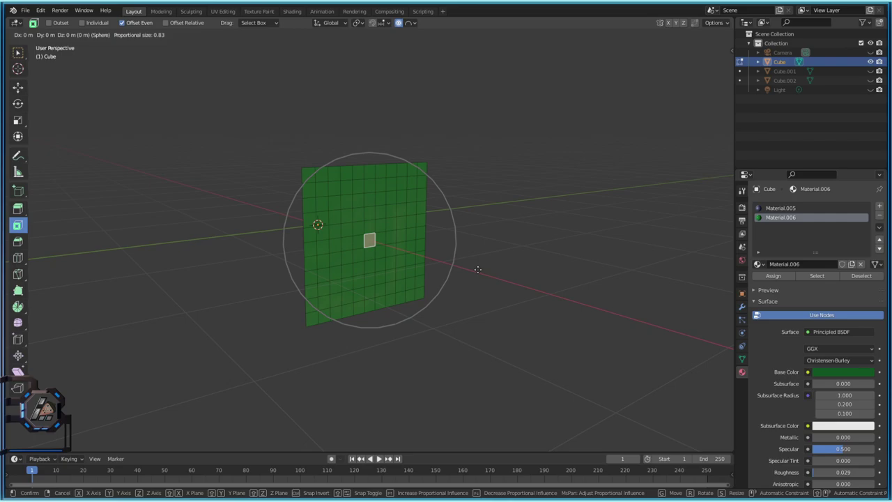
pyautogui.press('x')
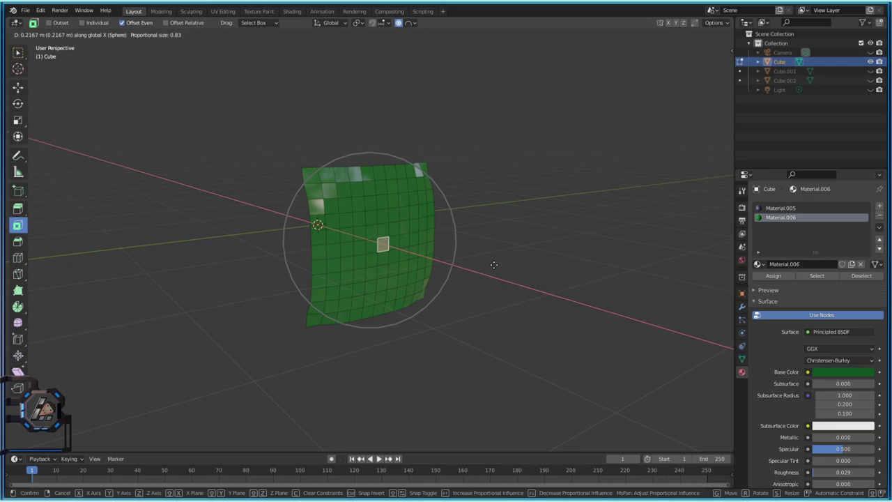
pyautogui.press('Escape')
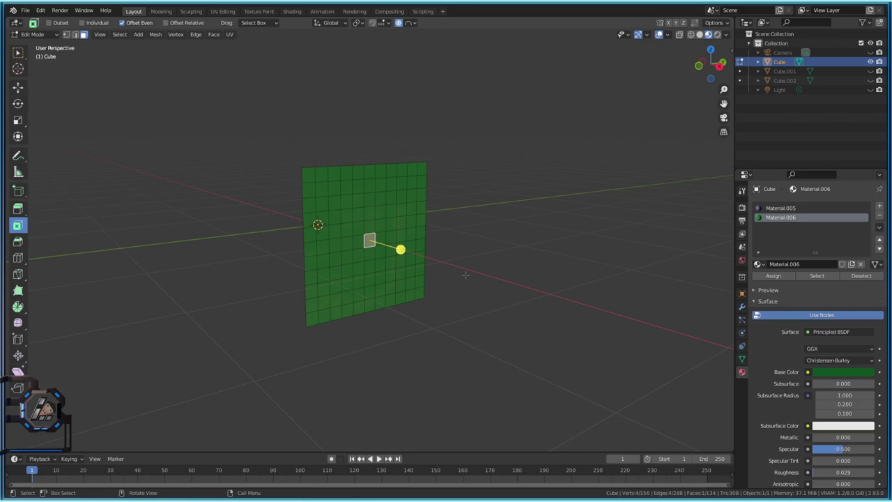
# Shade all faces of the green grid smooth and select only its centre face again.
pyautogui.press('a')
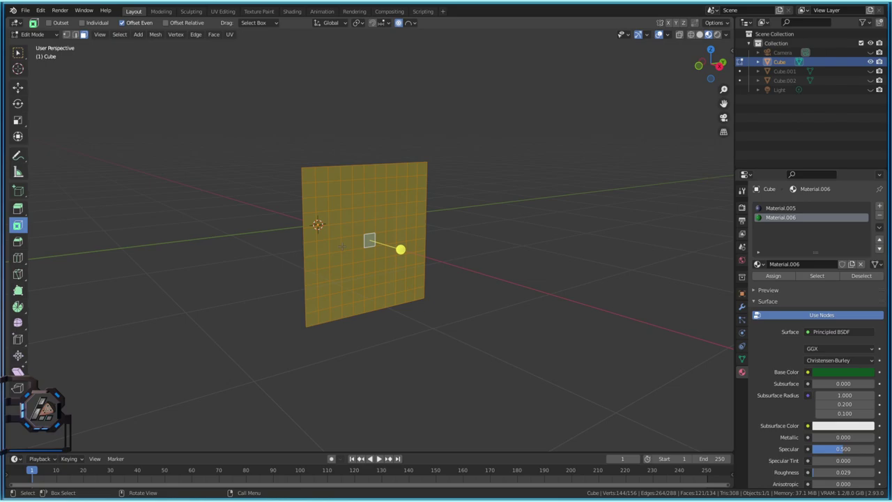
pyautogui.hotkey('alt', 'a')
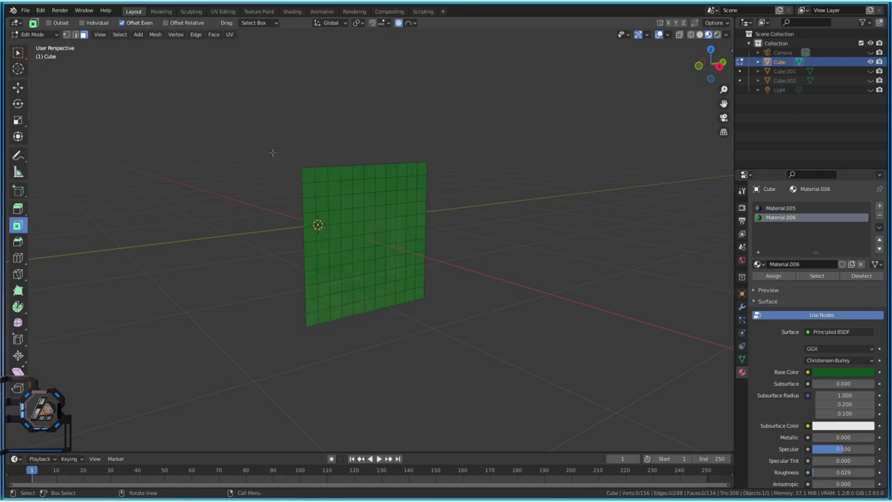
pyautogui.press('b')
pyautogui.moveTo(264, 144); pyautogui.dragTo(494, 371)
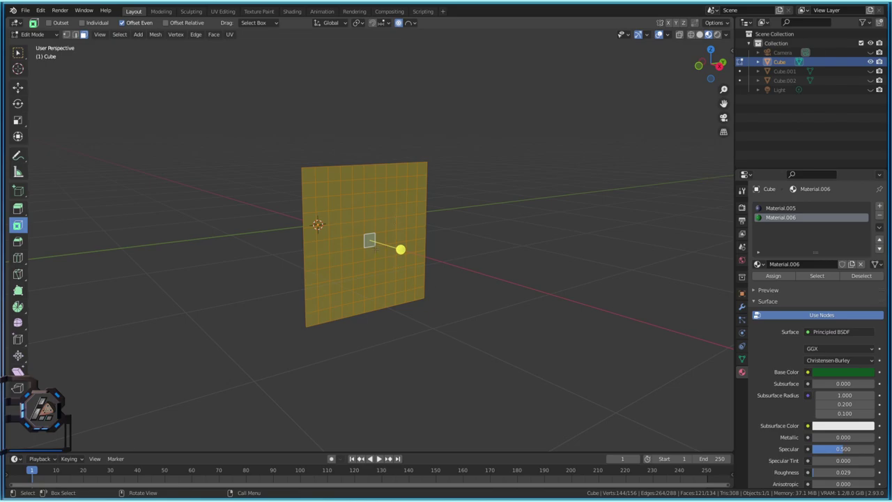
pyautogui.rightClick(369, 248)
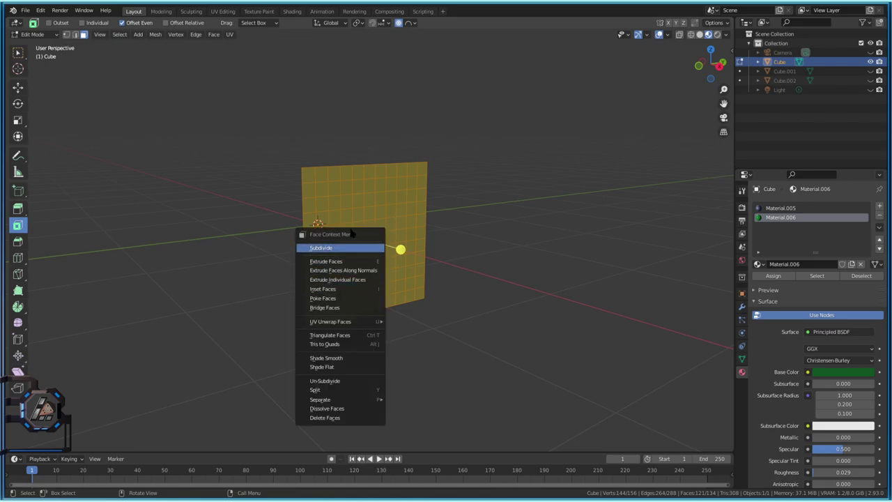
pyautogui.rightClick(356, 193)
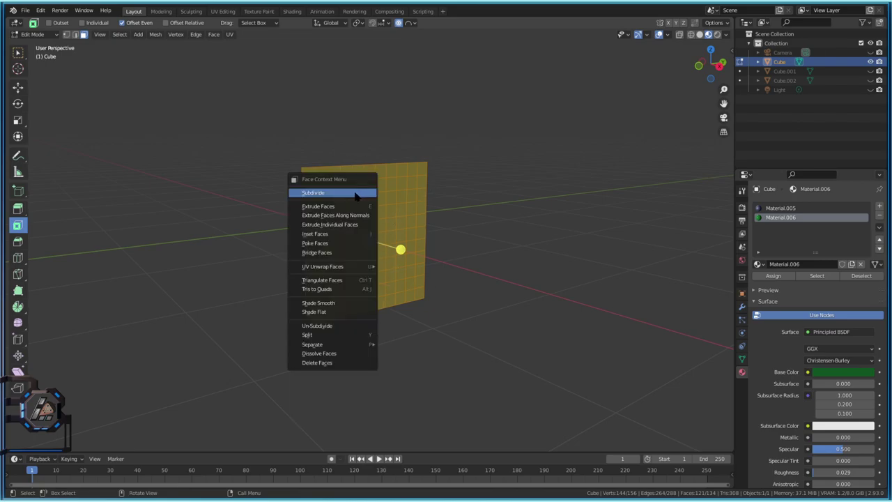
pyautogui.click(339, 304)
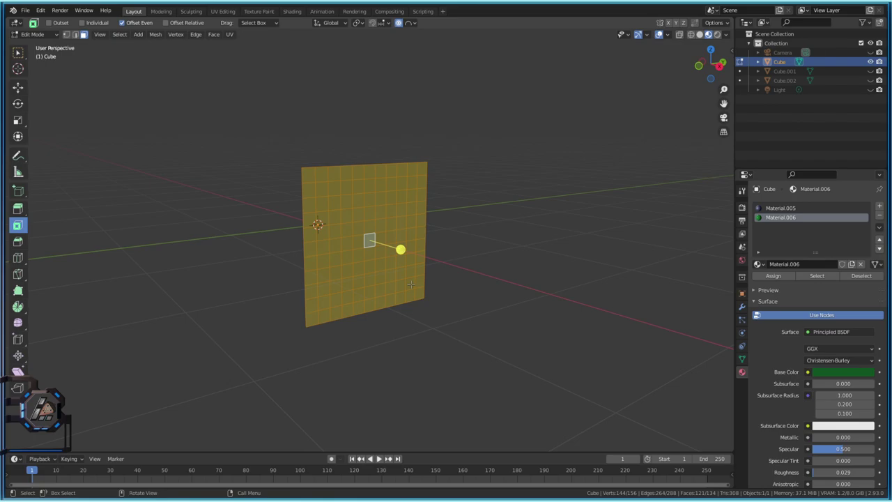
pyautogui.scroll(1, 426, 251)
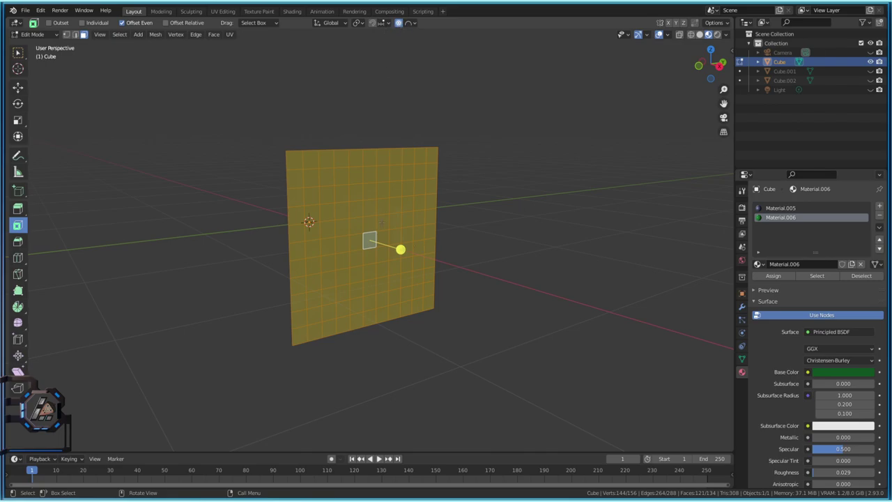
pyautogui.click(366, 255)
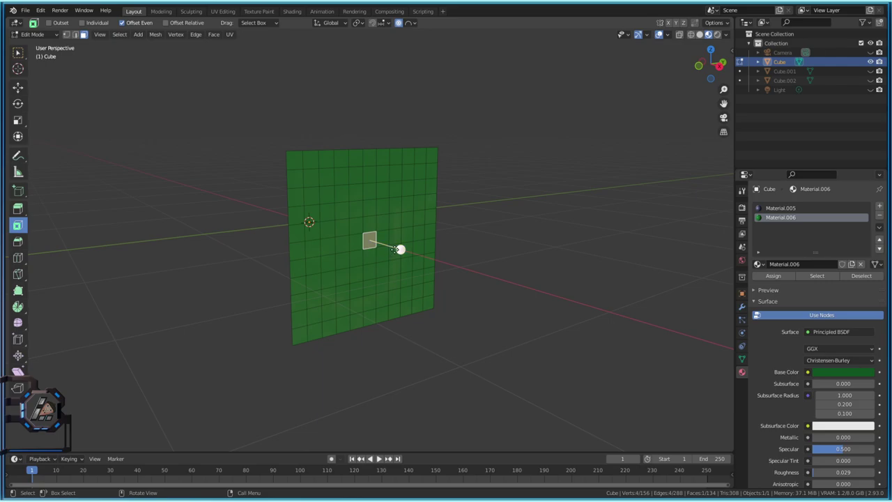
# Bulge the smooth green grid by moving its centre face about 0.49 m along X with a proportional size of 1.10.
pyautogui.press('g')
pyautogui.press('x')
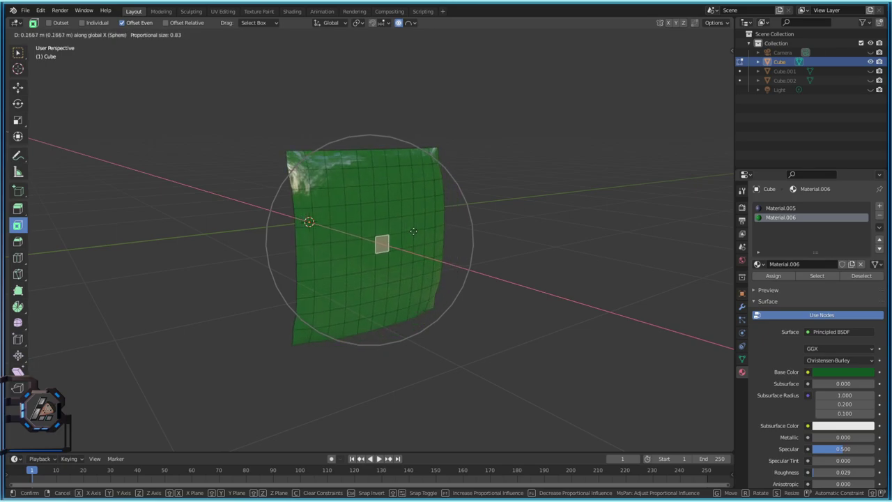
pyautogui.scroll(-4, 413, 231)
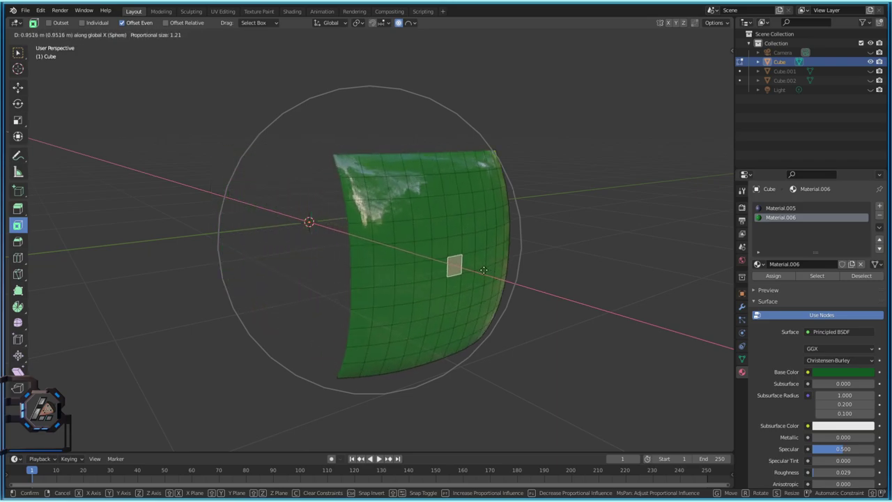
pyautogui.scroll(12, 375, 203)
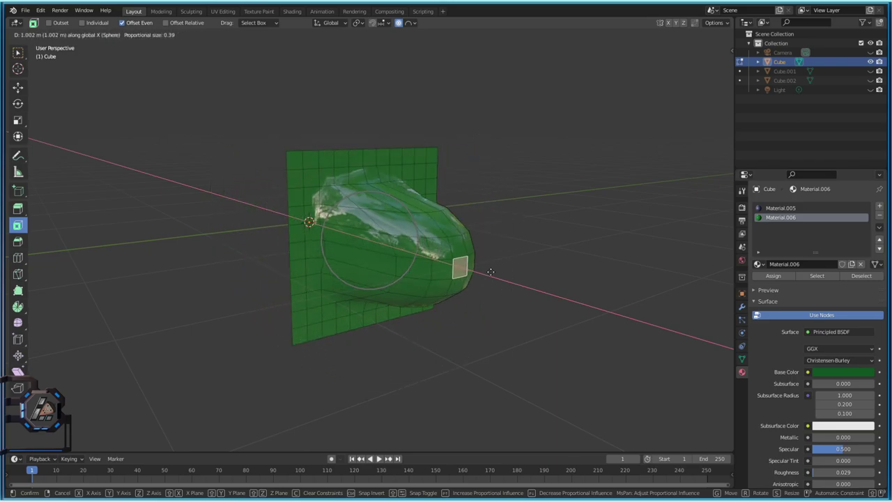
pyautogui.scroll(-8, 356, 193)
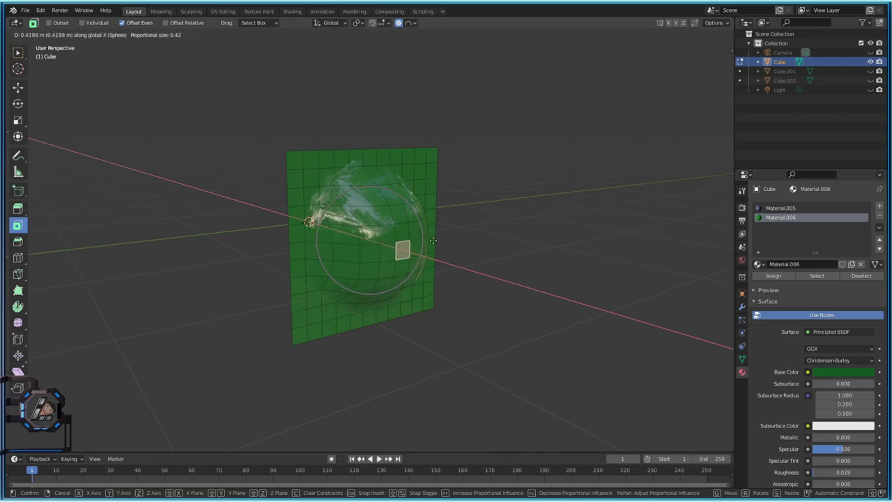
pyautogui.scroll(-9, 433, 240)
pyautogui.scroll(-5, 433, 241)
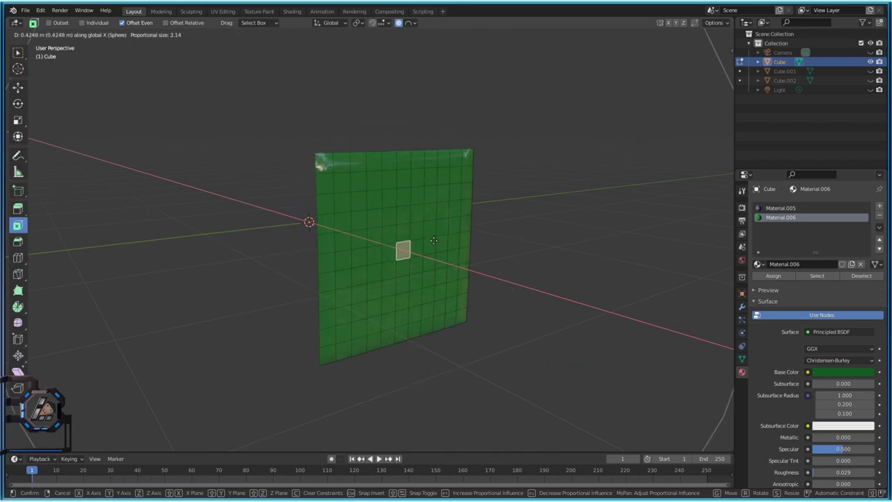
pyautogui.scroll(15, 433, 240)
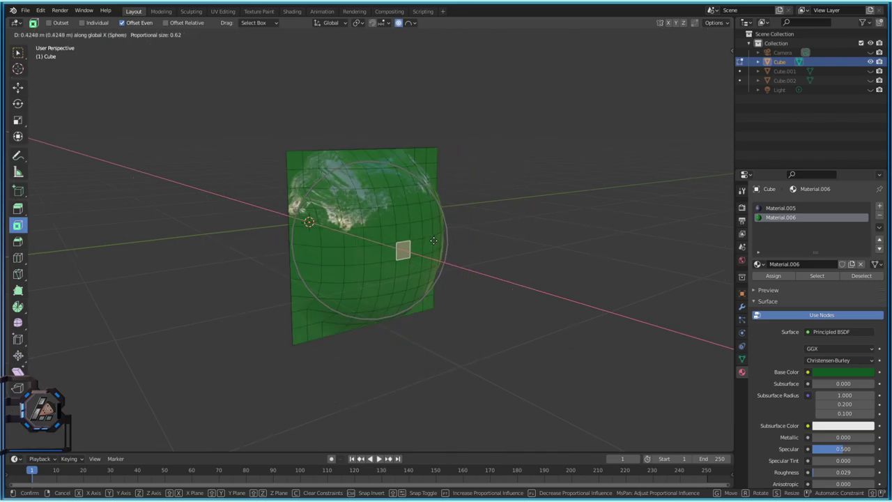
pyautogui.scroll(-6, 433, 240)
pyautogui.scroll(4, 433, 240)
pyautogui.scroll(-9, 434, 240)
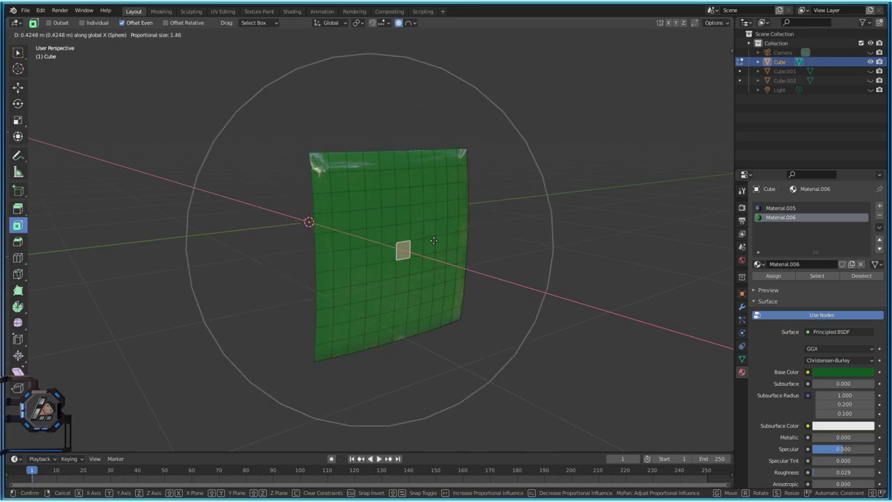
pyautogui.scroll(-20, 433, 240)
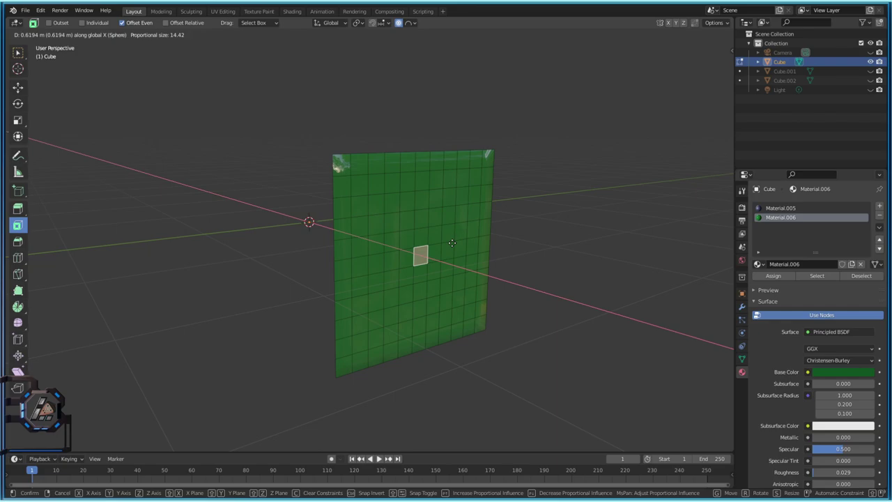
pyautogui.scroll(20, 452, 243)
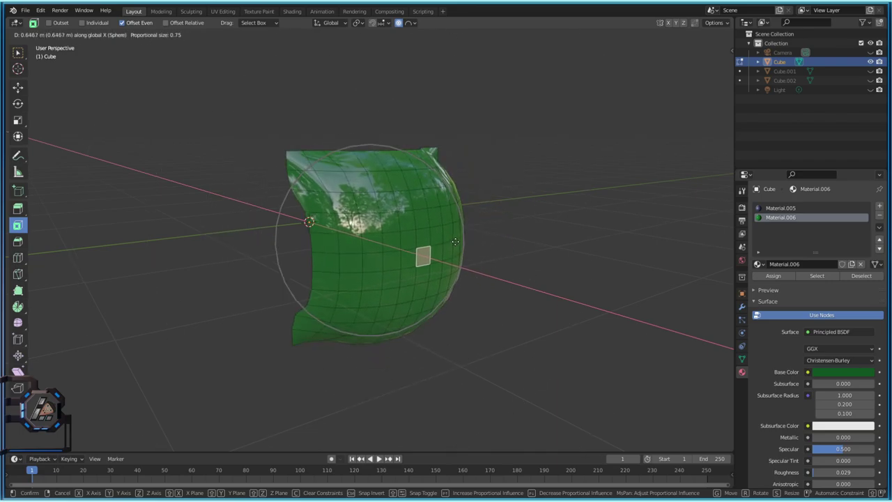
pyautogui.scroll(-3, 455, 242)
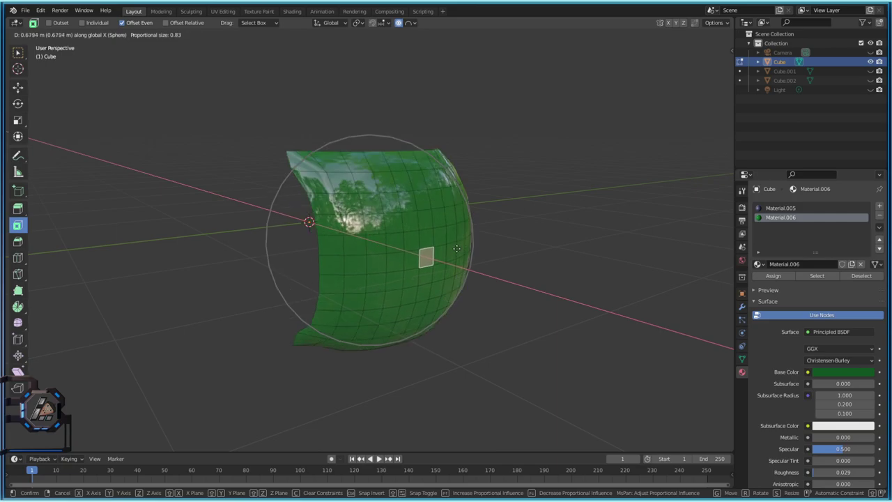
pyautogui.scroll(-1, 456, 248)
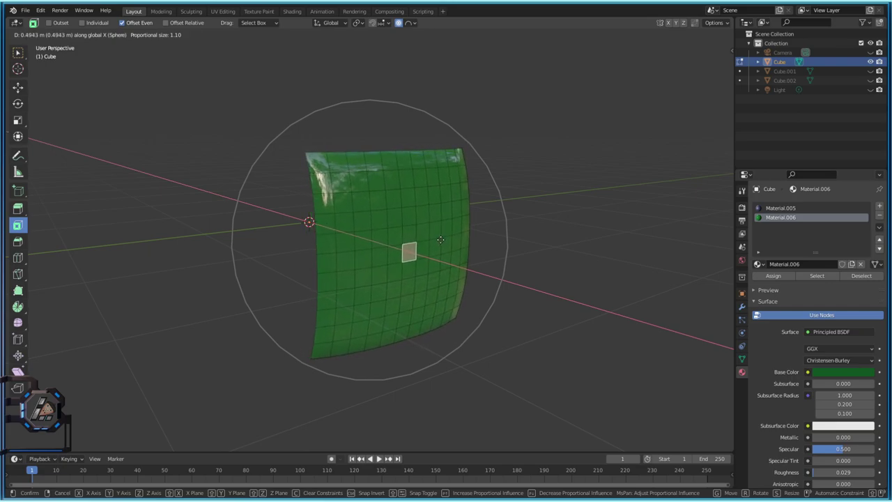
pyautogui.click(441, 240)
# Inspect the bulged screen within the casing in Object Mode, return to Edit Mode and undo the bulge.
pyautogui.moveTo(440, 240); pyautogui.dragTo(298, 236, button='middle')
pyautogui.press('Tab')
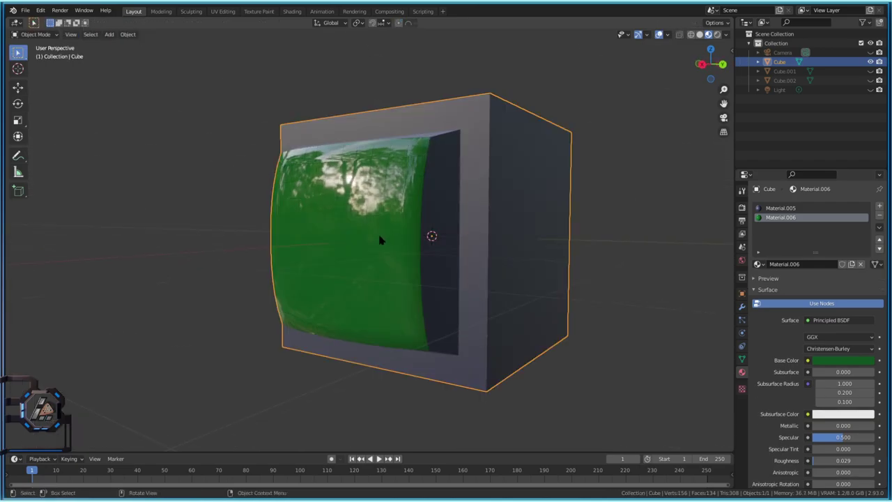
pyautogui.moveTo(359, 214); pyautogui.dragTo(424, 241, button='middle')
pyautogui.press('Tab')
pyautogui.press('Tab')
pyautogui.press('Tab')
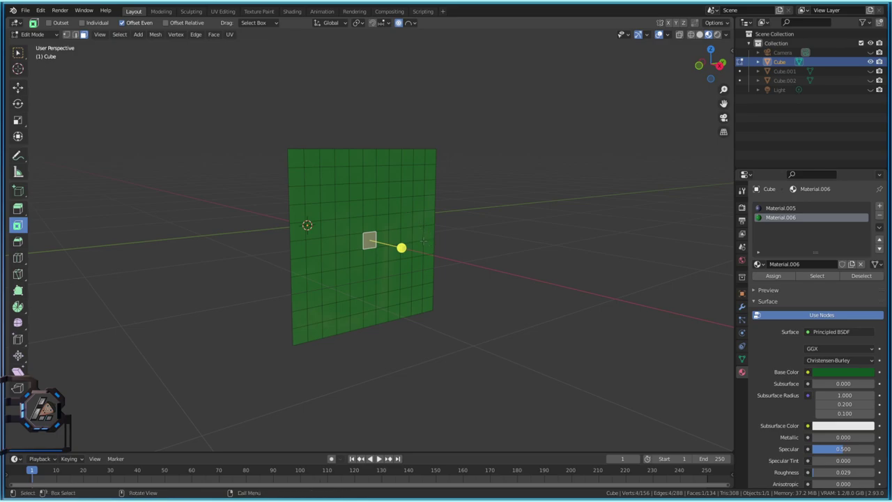
# Bulge the green grid by moving its centre face about 0.40 m along X with a proportional size of 1.00.
pyautogui.press('g')
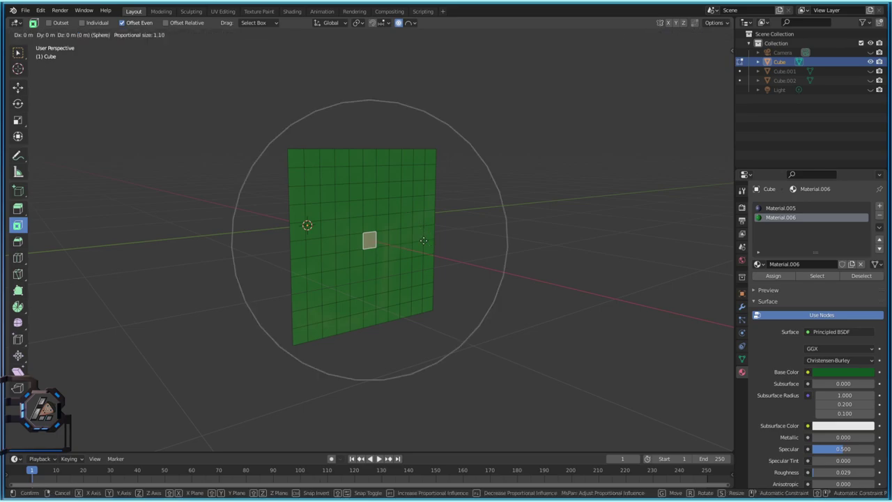
pyautogui.press('x')
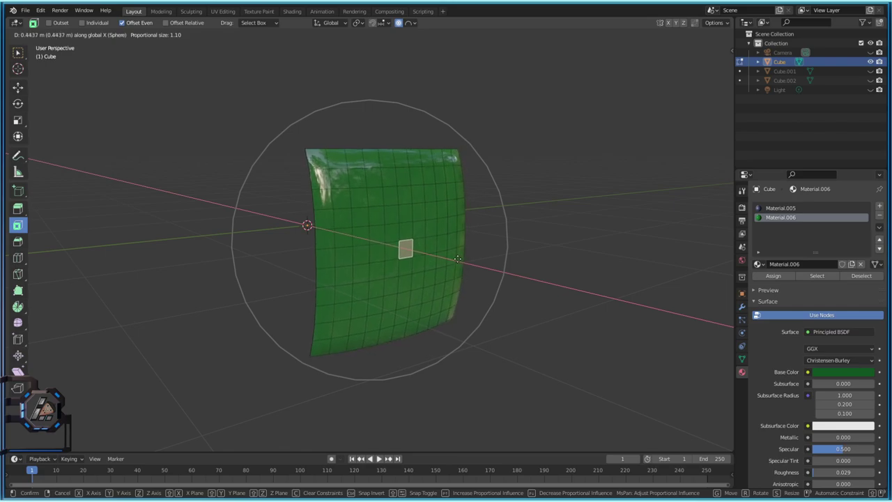
pyautogui.scroll(-1, 457, 259)
pyautogui.scroll(-1, 462, 263)
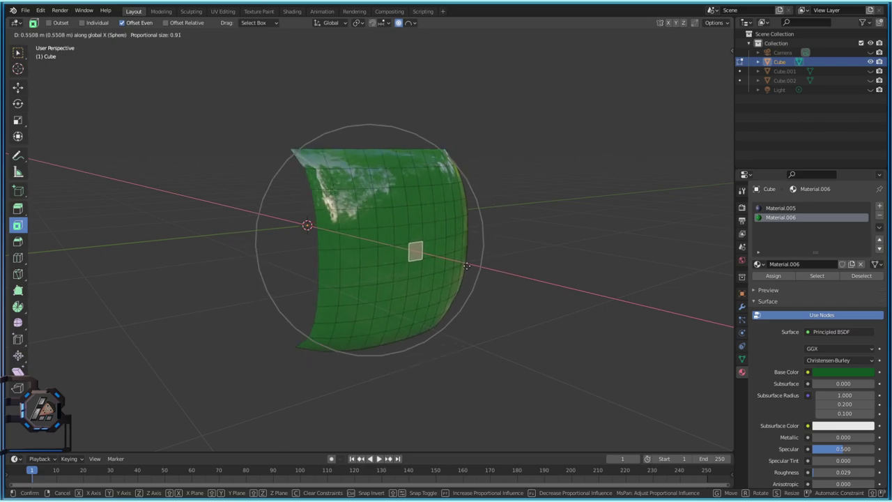
pyautogui.scroll(1, 467, 267)
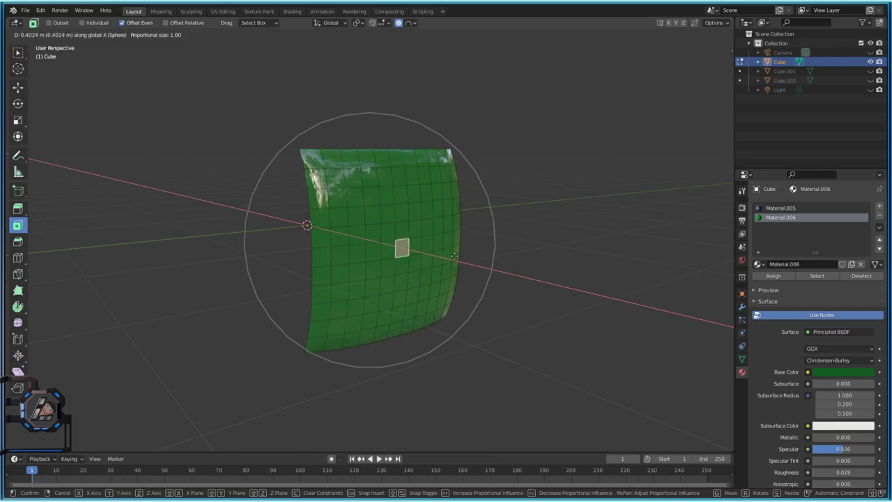
pyautogui.click(454, 258)
pyautogui.moveTo(454, 257); pyautogui.dragTo(425, 244, button='middle')
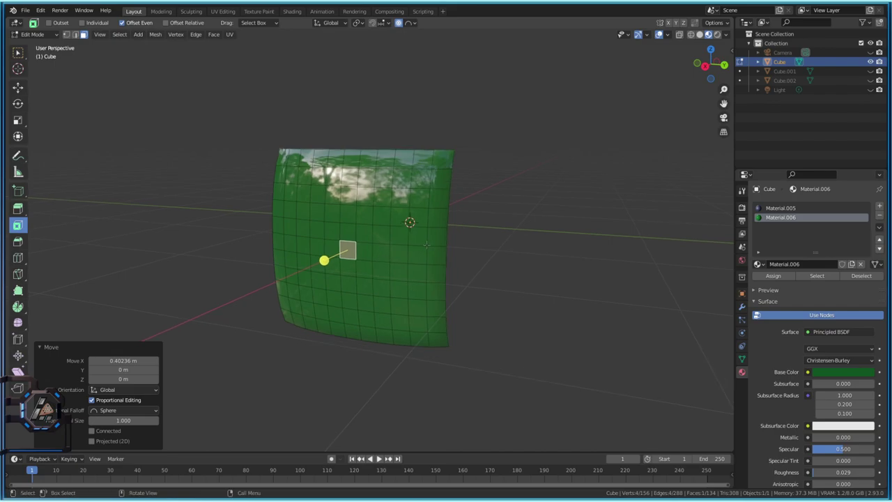
# Inspect the bulged green screen within the casing in Object Mode from several angles and return to Edit Mode.
pyautogui.press('Tab')
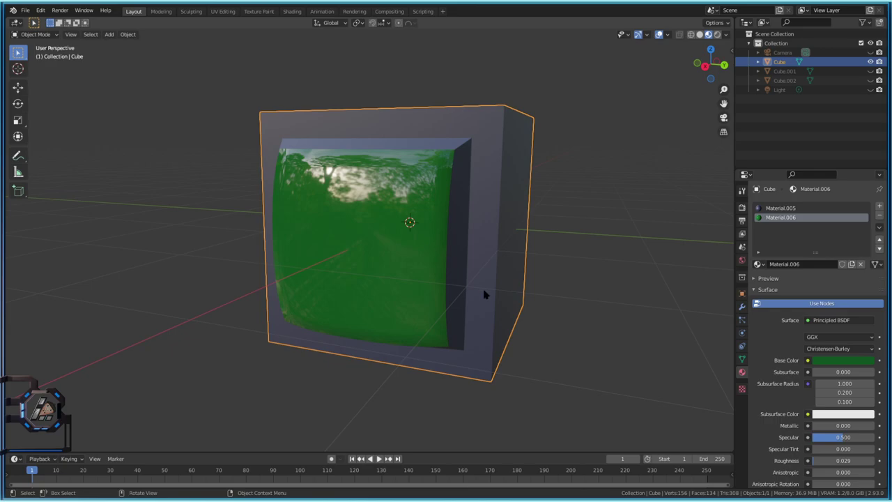
pyautogui.moveTo(413, 249); pyautogui.dragTo(386, 253, button='middle')
pyautogui.moveTo(363, 195); pyautogui.dragTo(291, 66, button='middle')
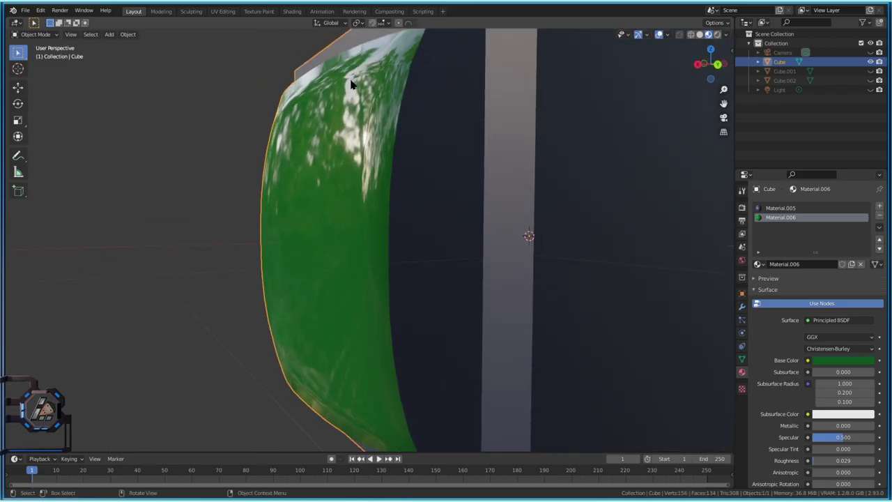
pyautogui.moveTo(352, 83); pyautogui.dragTo(370, 193, button='middle')
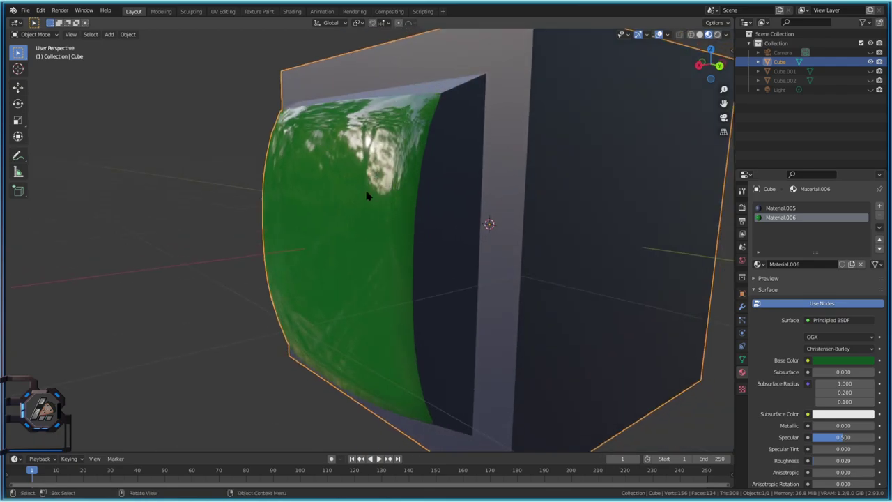
pyautogui.moveTo(367, 193); pyautogui.dragTo(386, 197, button='middle')
pyautogui.scroll(-4, 487, 113)
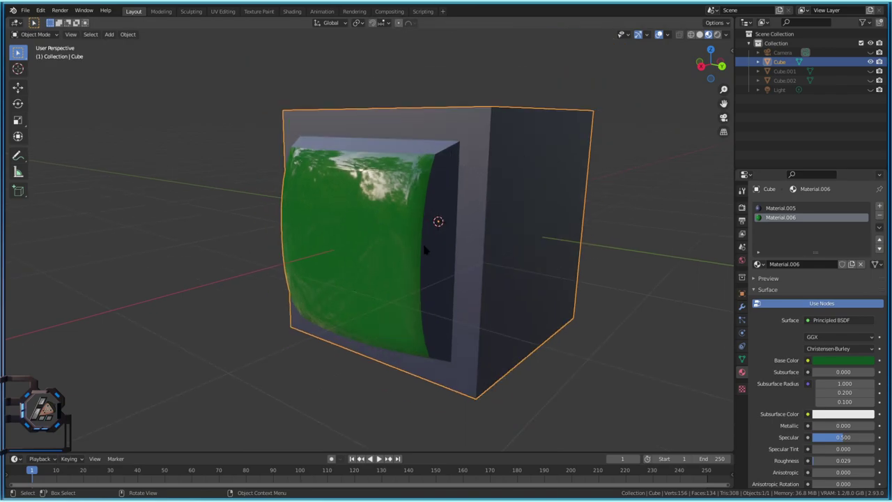
pyautogui.press('Tab')
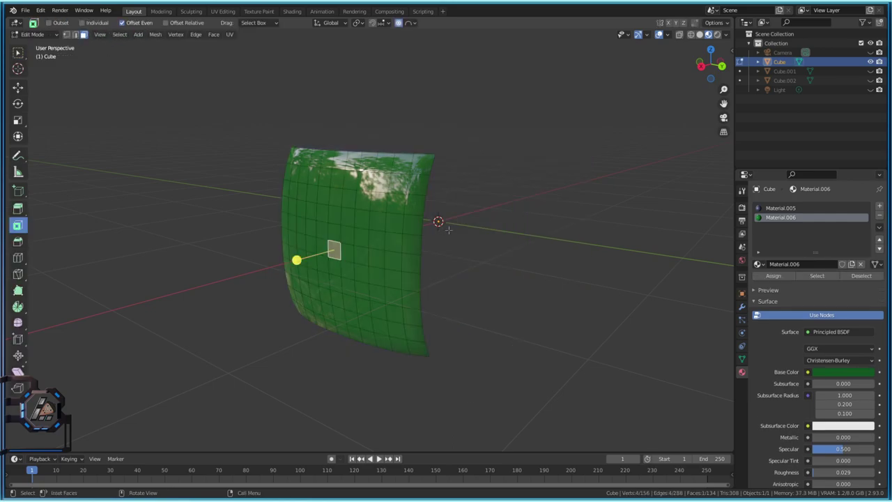
# Turn off proportional editing and reveal the hidden casing faces, leaving nothing selected.
pyautogui.click(398, 23)
pyautogui.hotkey('alt', 'h')
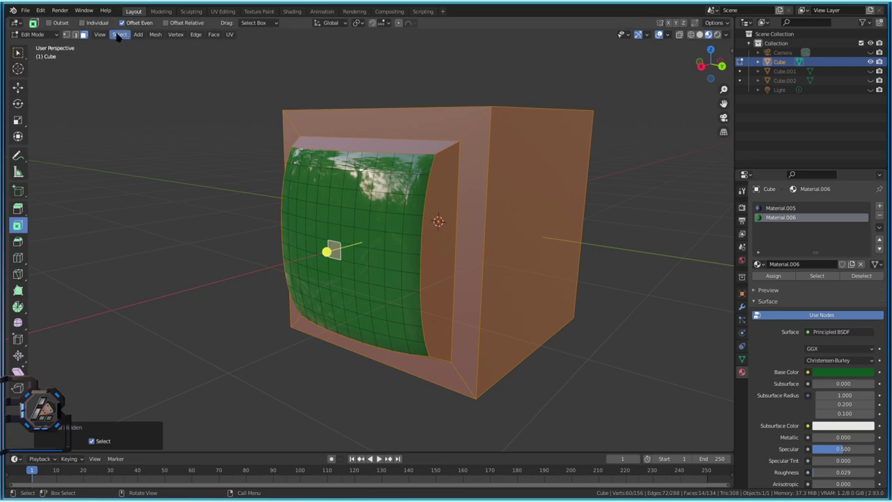
pyautogui.click(180, 215)
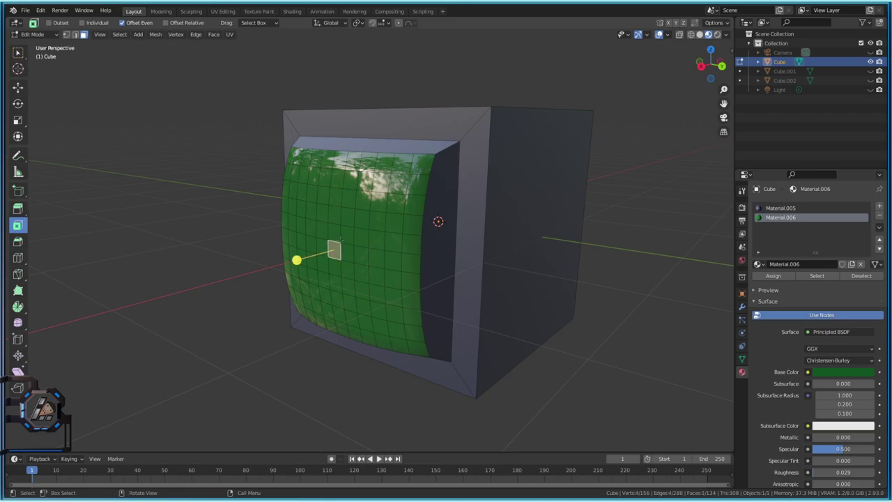
pyautogui.click(119, 34)
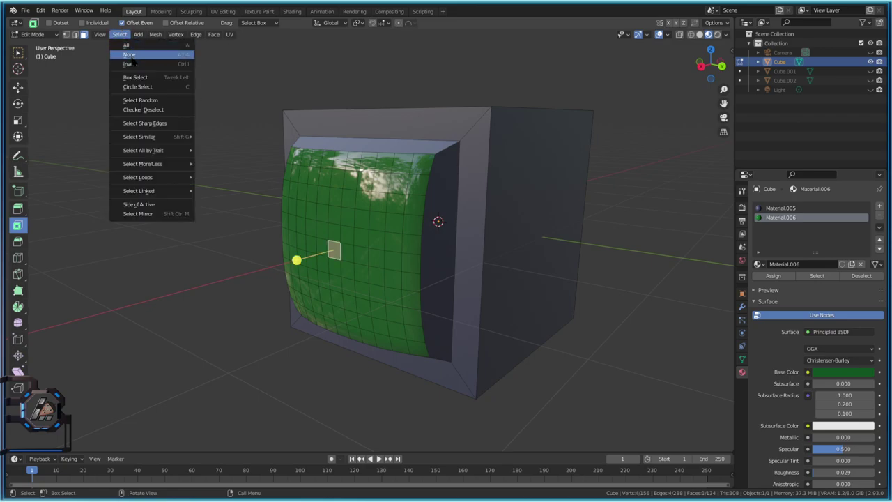
pyautogui.click(130, 54)
# Examine the curved screen and its fit in the casing frame in both Object Mode and Edit Mode.
pyautogui.moveTo(359, 293); pyautogui.dragTo(344, 286, button='middle')
pyautogui.moveTo(482, 280); pyautogui.dragTo(278, 244, button='middle')
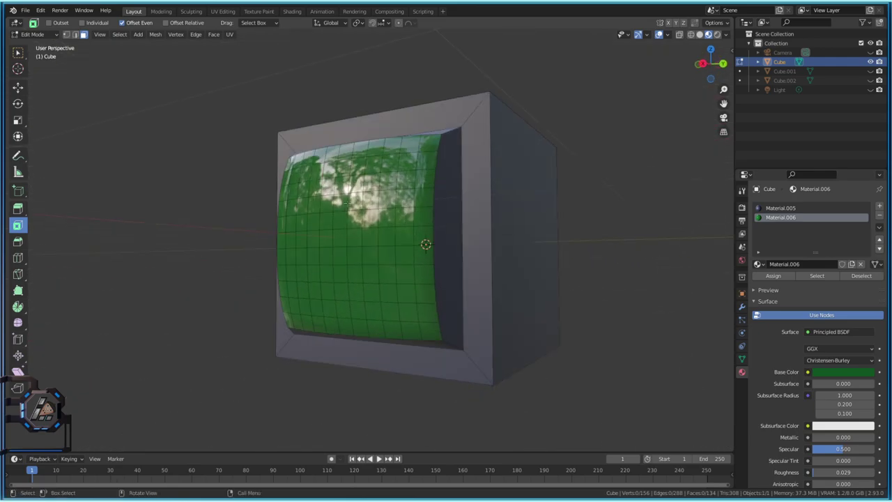
pyautogui.scroll(3, 279, 244)
pyautogui.moveTo(446, 209); pyautogui.dragTo(449, 106, button='middle')
pyautogui.press('Tab')
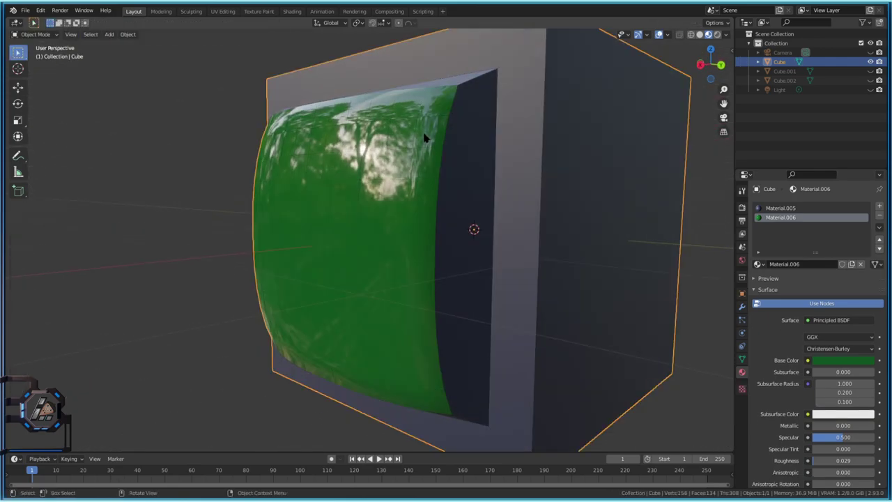
pyautogui.moveTo(424, 135); pyautogui.dragTo(350, 183, button='middle')
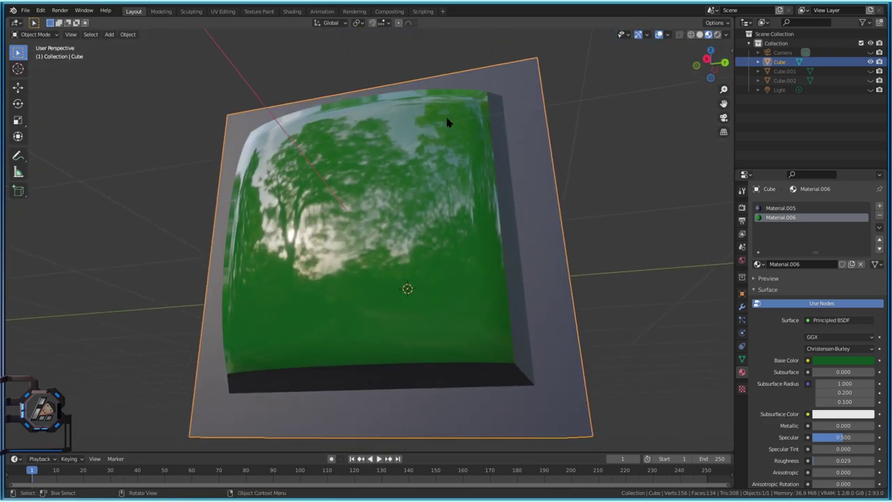
pyautogui.moveTo(380, 143); pyautogui.dragTo(325, 96, button='middle')
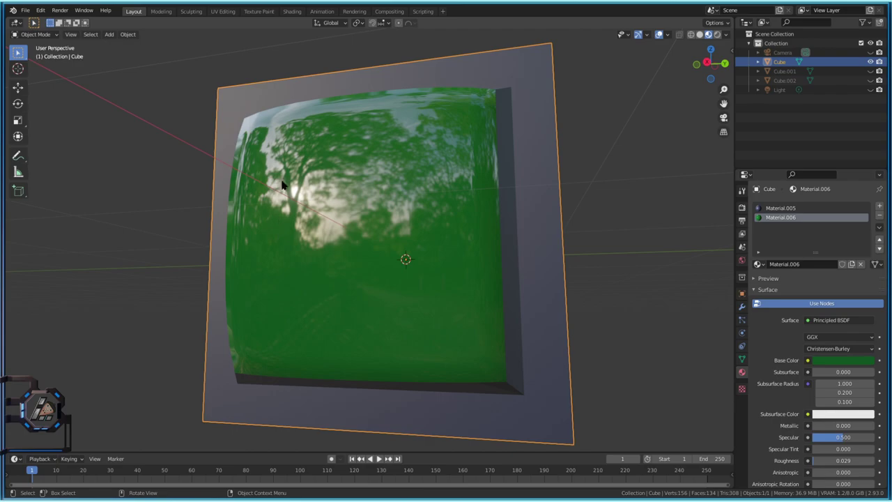
pyautogui.keyDown('alt'); pyautogui.moveTo(287, 183); pyautogui.dragTo(295, 163, button='middle'); pyautogui.keyUp('alt')
pyautogui.press('Tab')
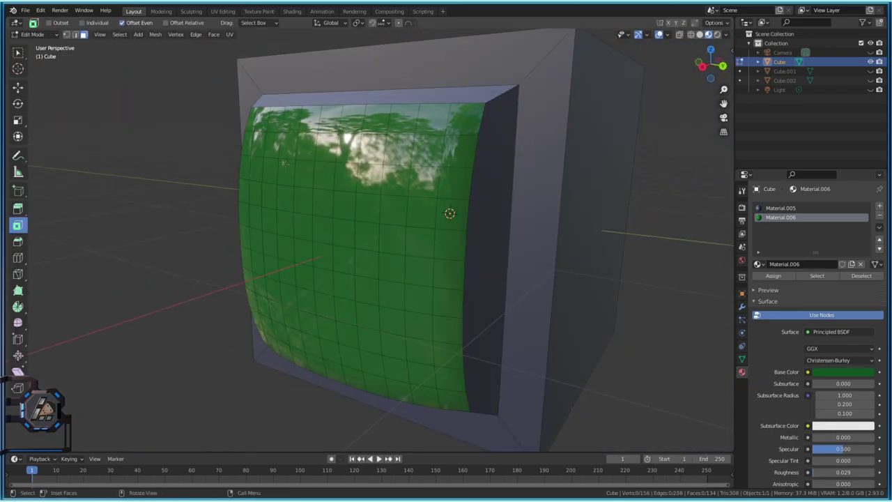
pyautogui.scroll(-1, 348, 234)
pyautogui.moveTo(349, 234); pyautogui.dragTo(61, 58, button='middle')
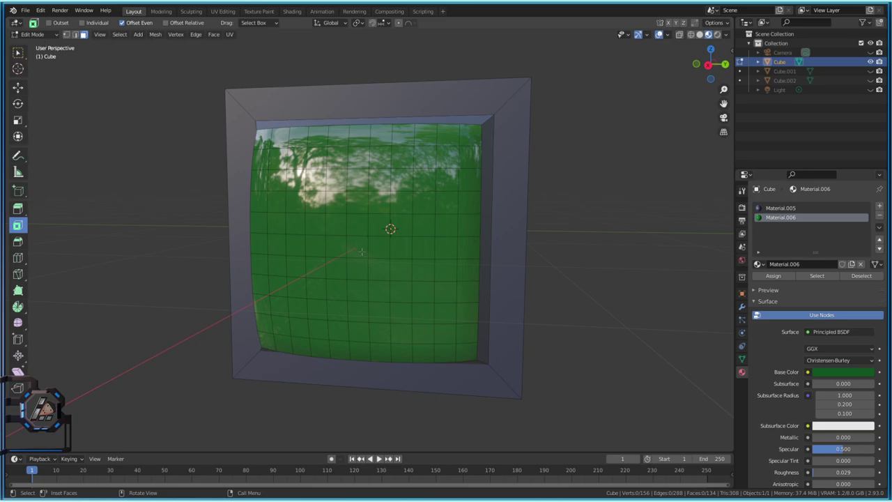
# Try selecting the green screen faces one by one and with a box selection, and clear the selection.
pyautogui.click(355, 246)
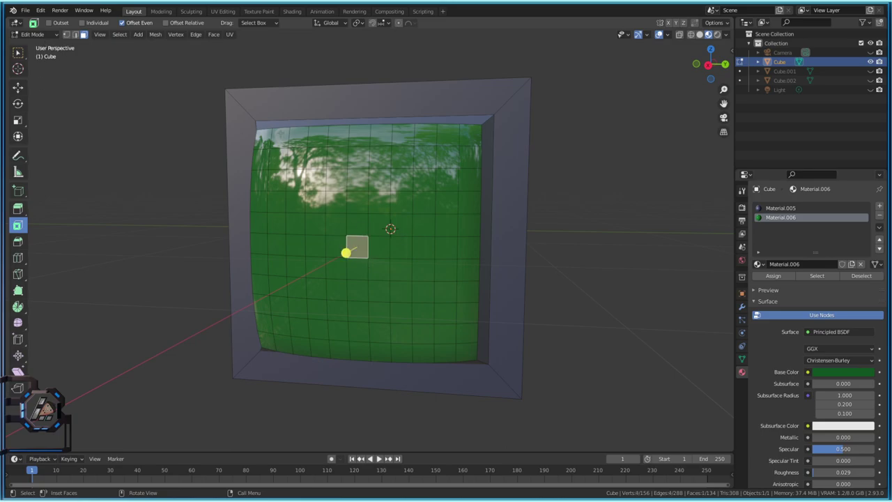
pyautogui.moveTo(422, 236); pyautogui.dragTo(363, 244, button='middle')
pyautogui.keyDown('shift'); pyautogui.click(265, 138); pyautogui.keyUp('shift')
pyautogui.keyDown('shift'); pyautogui.click(288, 138); pyautogui.keyUp('shift')
pyautogui.keyDown('shift'); pyautogui.click(310, 137); pyautogui.keyUp('shift')
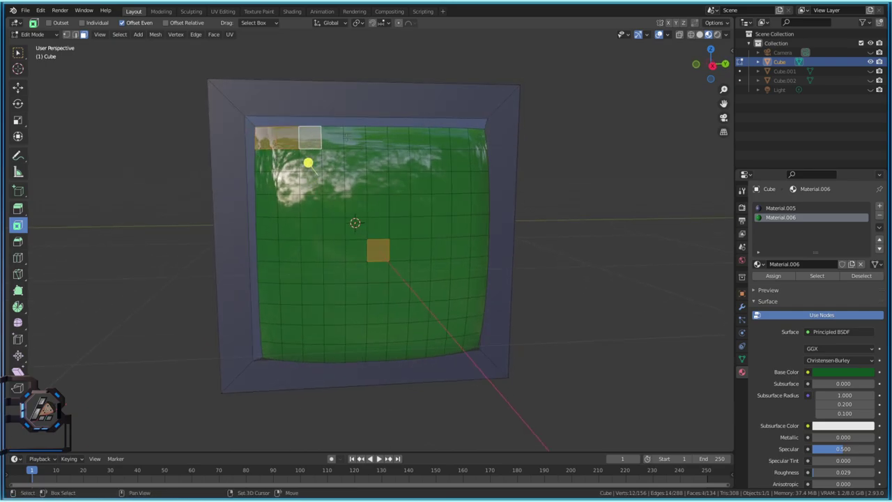
pyautogui.keyDown('shift'); pyautogui.click(333, 137); pyautogui.keyUp('shift')
pyautogui.moveTo(332, 137); pyautogui.dragTo(363, 140, button='middle')
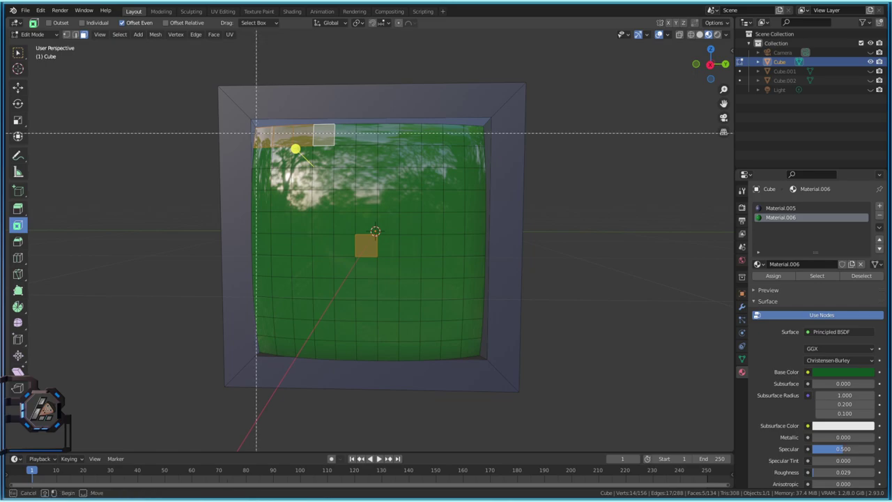
pyautogui.moveTo(255, 132); pyautogui.dragTo(476, 348)
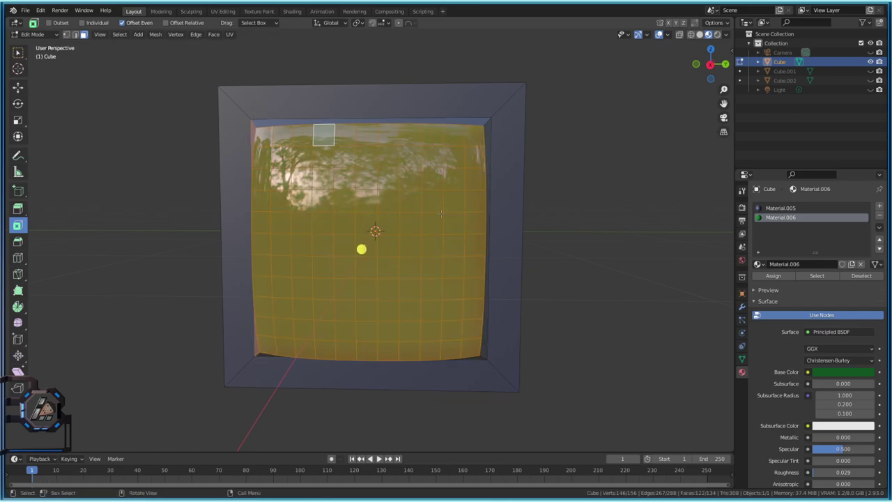
pyautogui.click(627, 321)
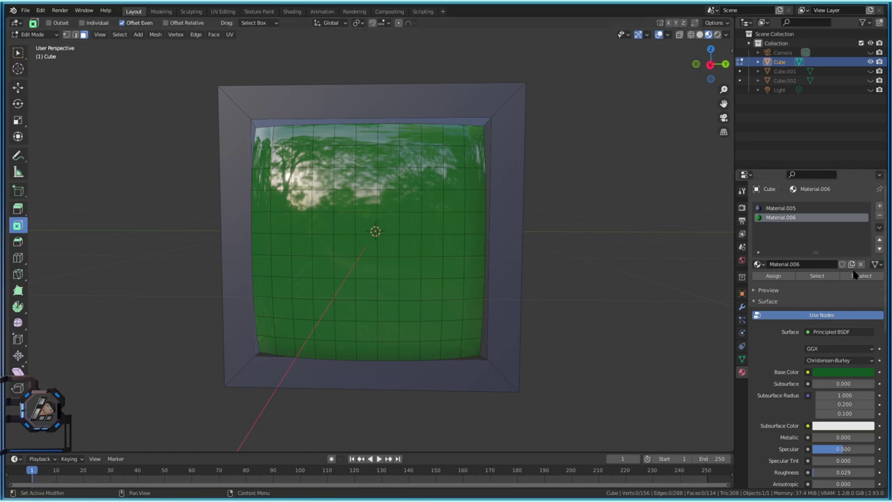
# Select all faces assigned to Material.006 and extrude them about 0.157 m outward along their normal.
pyautogui.click(816, 276)
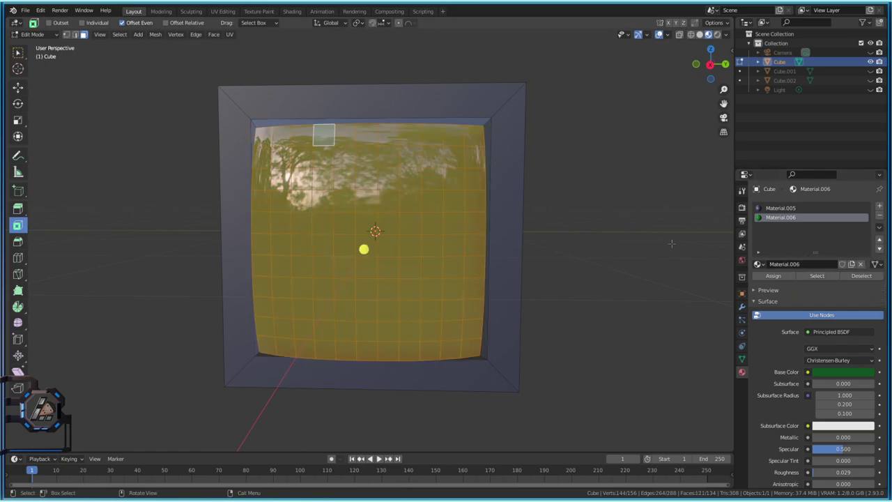
pyautogui.moveTo(603, 225); pyautogui.dragTo(457, 246, button='middle')
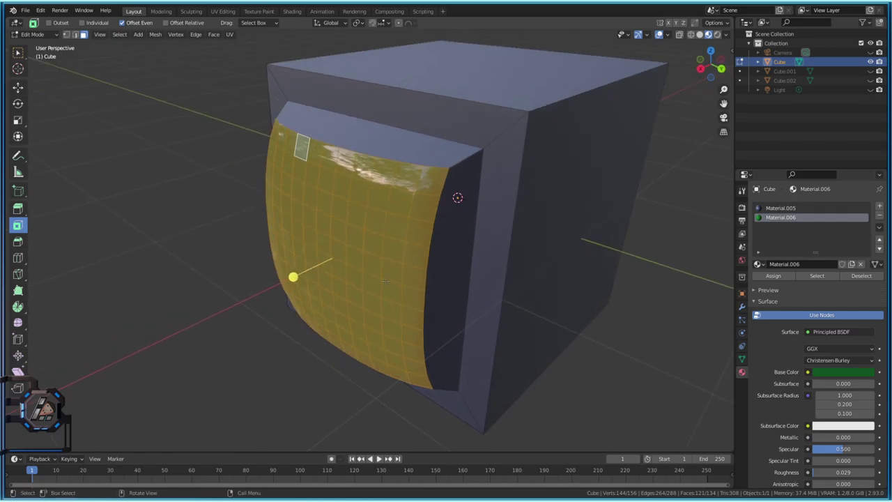
pyautogui.moveTo(386, 280); pyautogui.dragTo(445, 278, button='middle')
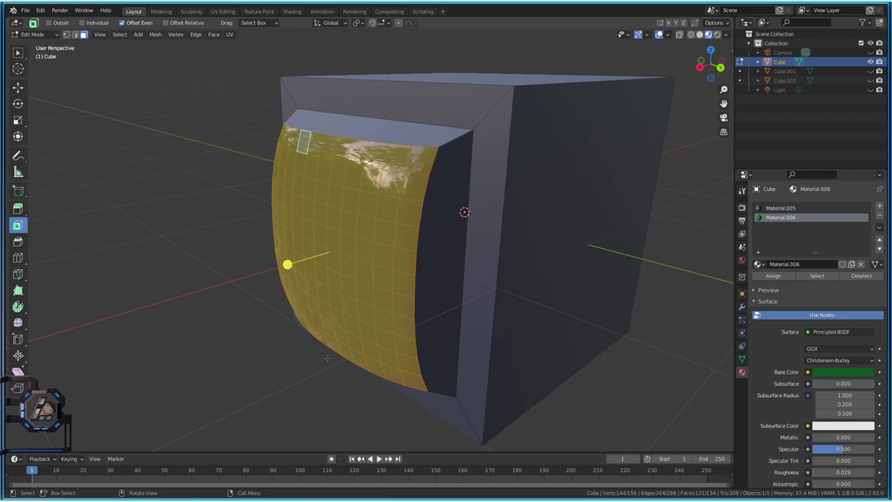
pyautogui.press('g')
pyautogui.press('z')
pyautogui.press('z')
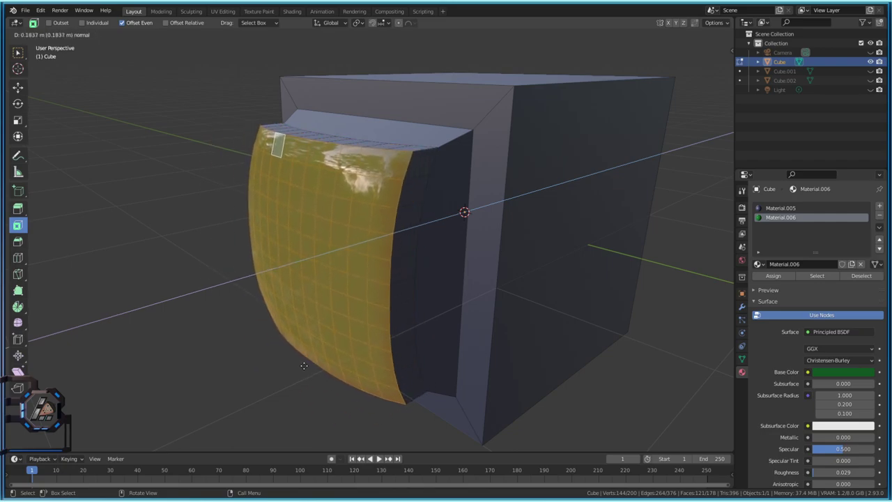
pyautogui.click(308, 362)
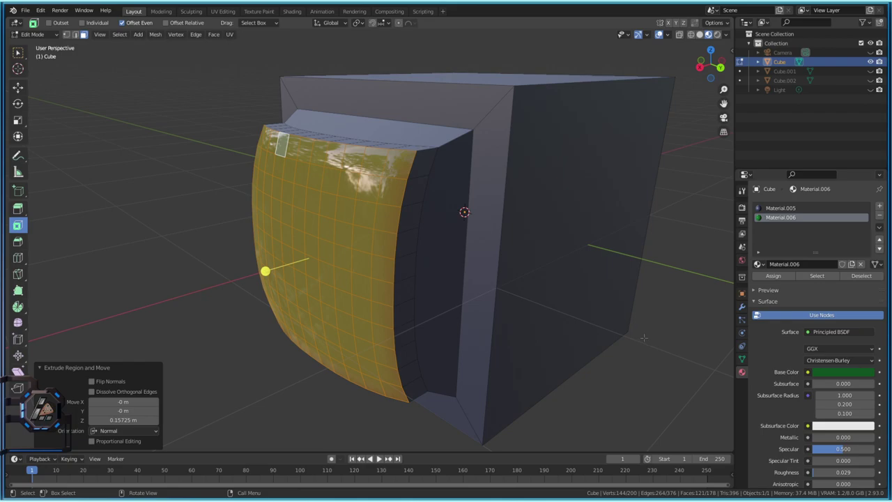
# Try scaling the extruded green screen faces down to about 0.93, and view the extrusion from the side.
pyautogui.press('s')
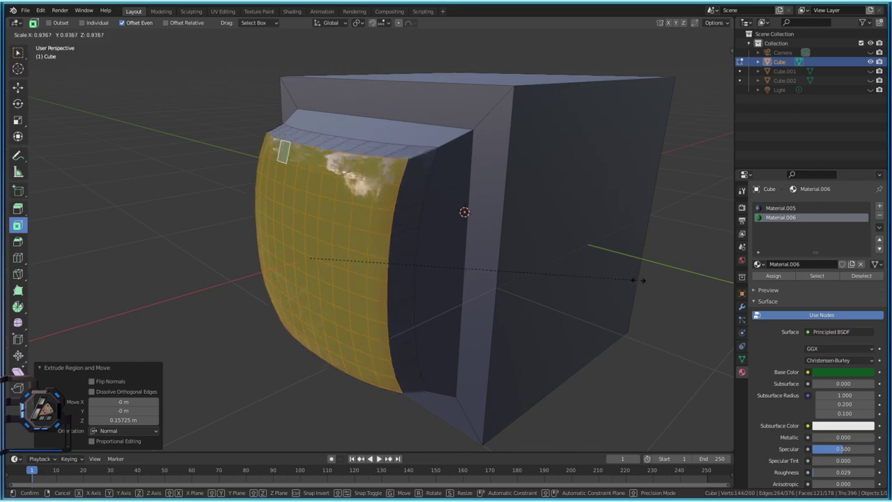
pyautogui.click(583, 280)
pyautogui.moveTo(587, 281); pyautogui.dragTo(616, 271, button='middle')
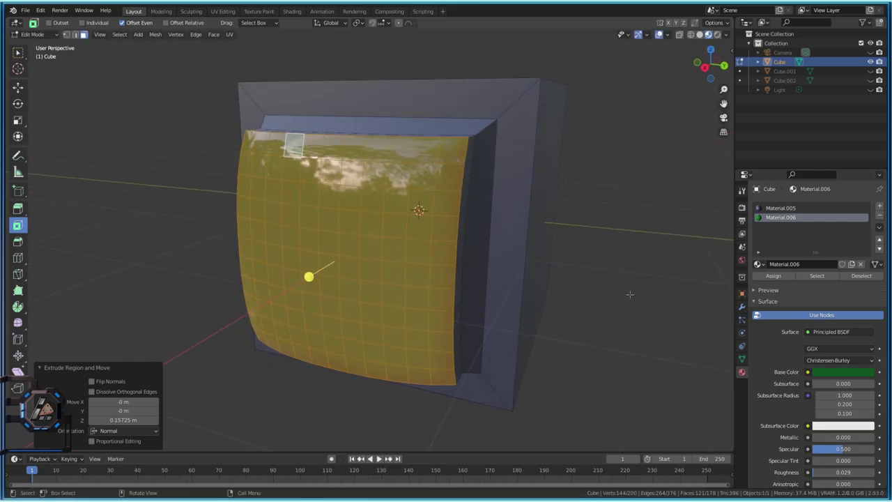
pyautogui.press('s')
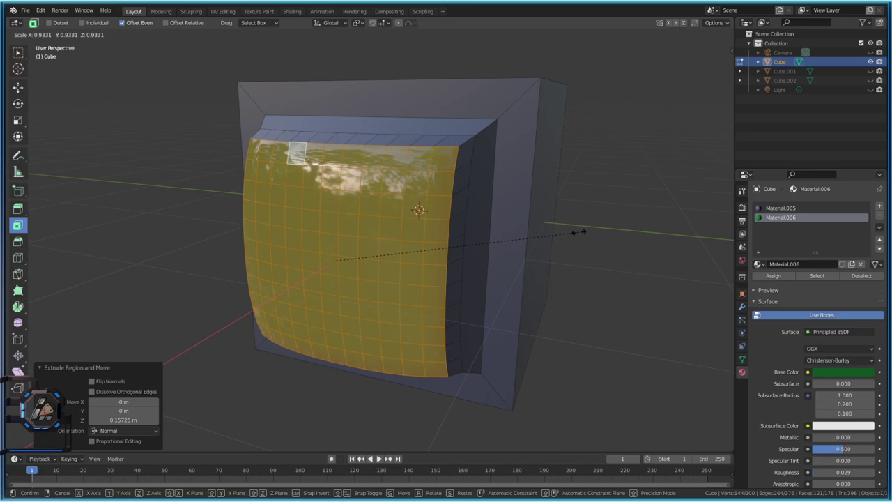
pyautogui.click(571, 231)
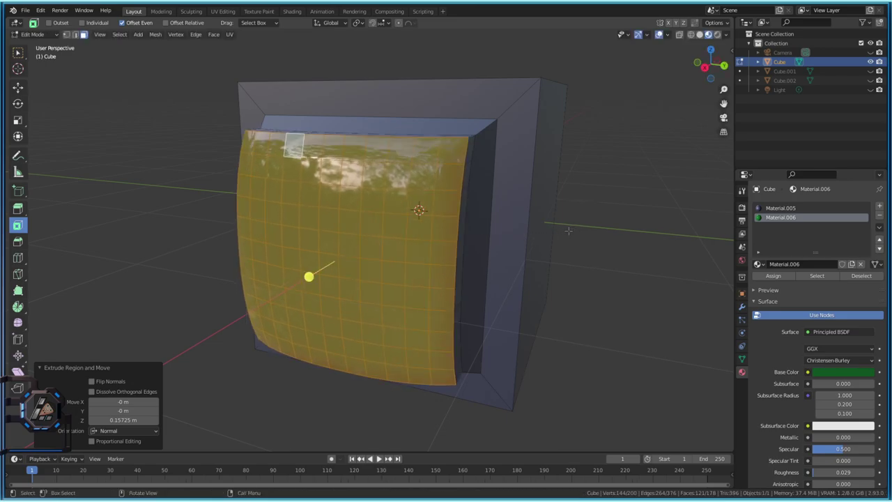
pyautogui.moveTo(571, 232); pyautogui.dragTo(391, 205, button='middle')
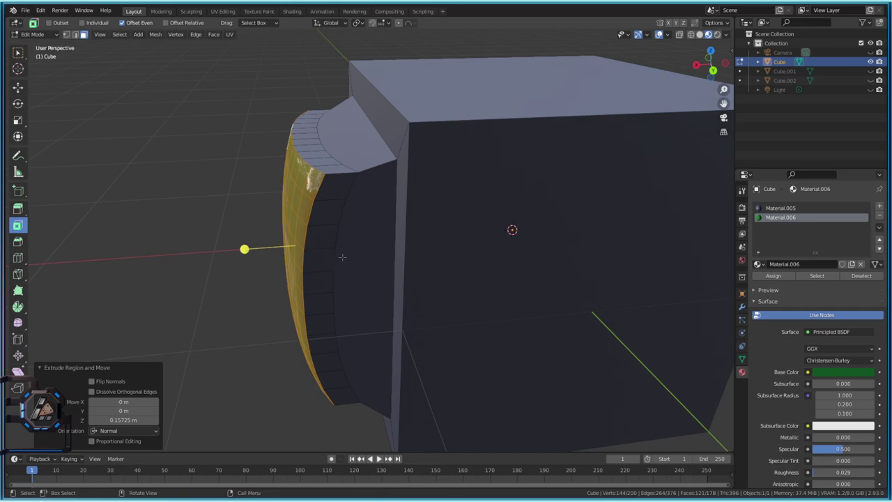
pyautogui.moveTo(342, 257); pyautogui.dragTo(401, 253, button='middle')
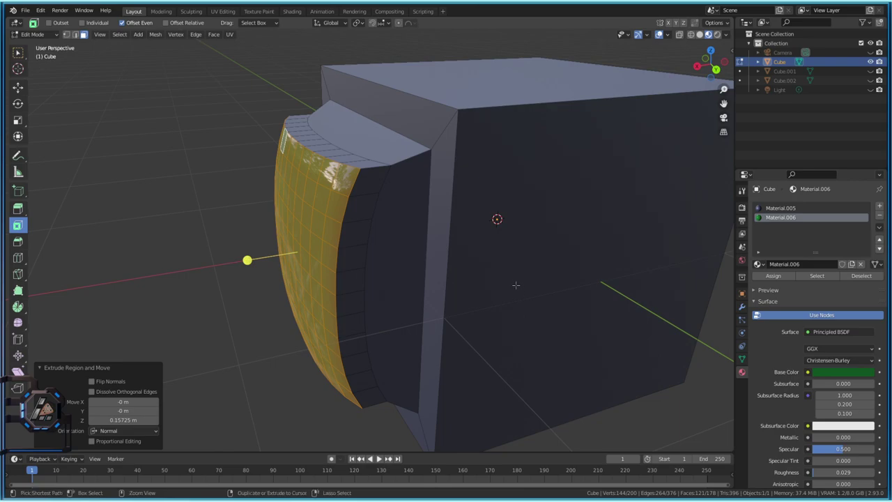
# Undo the previous extrusion of the green screen faces and extrude them again about 0.142 m outward along their normal.
pyautogui.hotkey('ctrl', 'z')
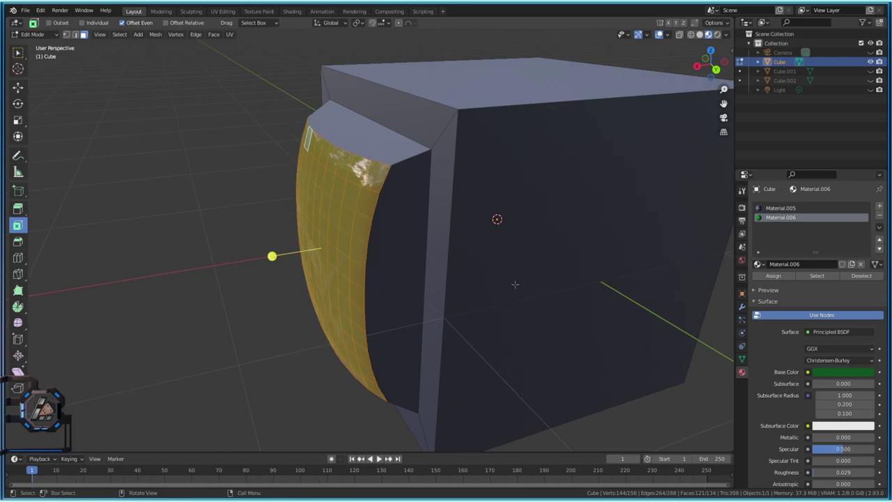
pyautogui.moveTo(489, 276); pyautogui.dragTo(350, 239, button='middle')
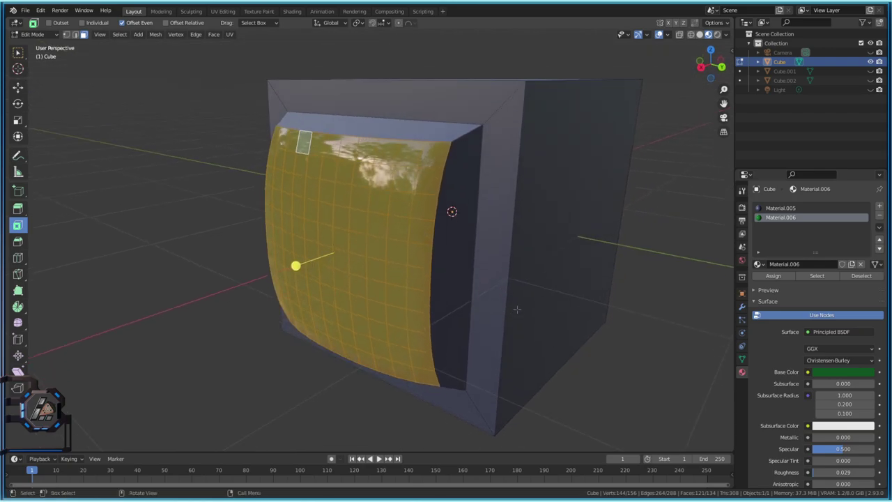
pyautogui.moveTo(460, 275); pyautogui.dragTo(505, 294, button='middle')
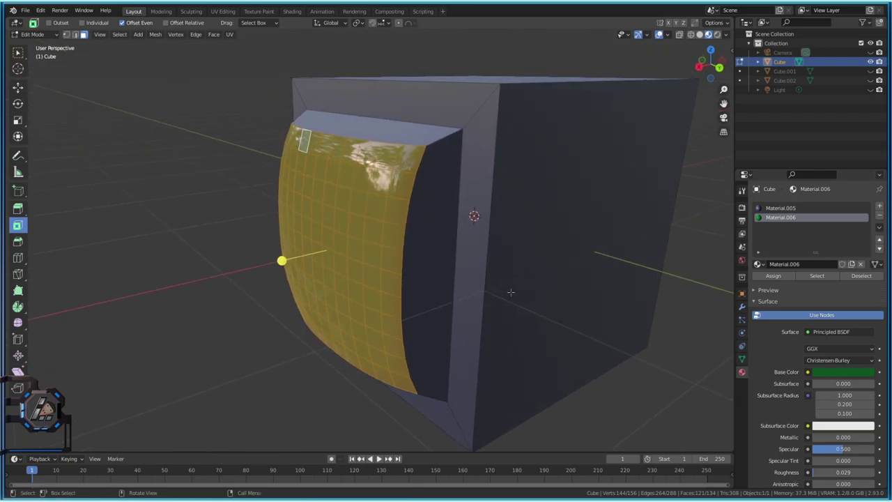
pyautogui.press('e')
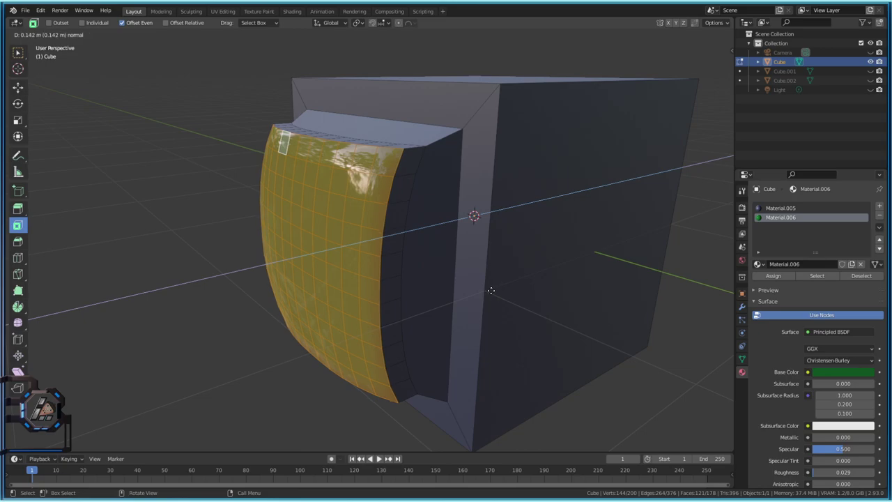
pyautogui.click(490, 290)
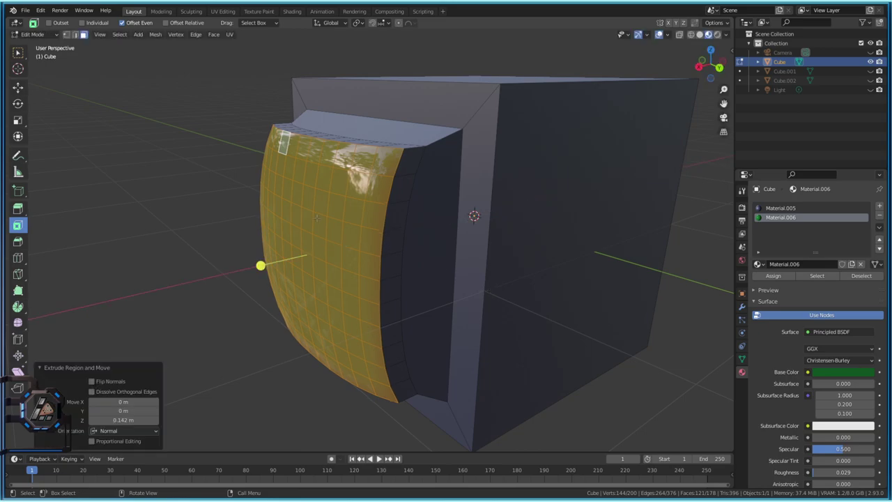
# Scale the extruded green screen faces down to 0.85 and inspect the tapered rim in Object Mode.
pyautogui.press('s')
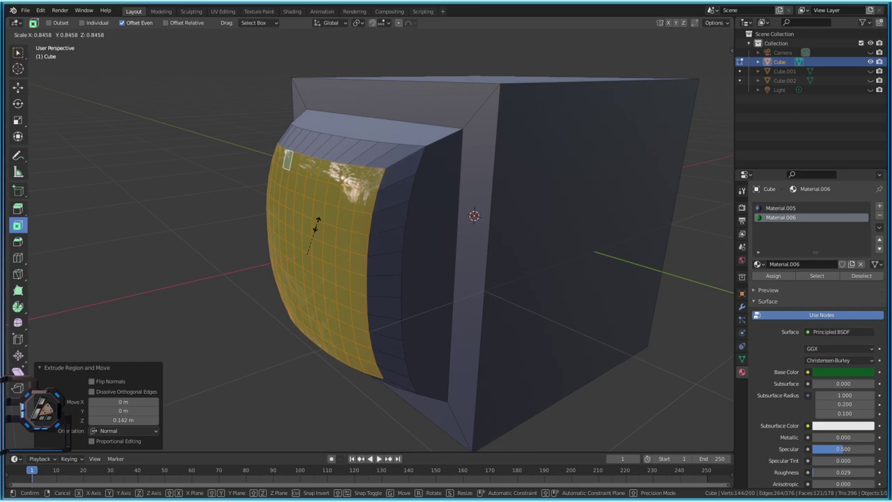
pyautogui.click(320, 223)
pyautogui.scroll(4, 319, 223)
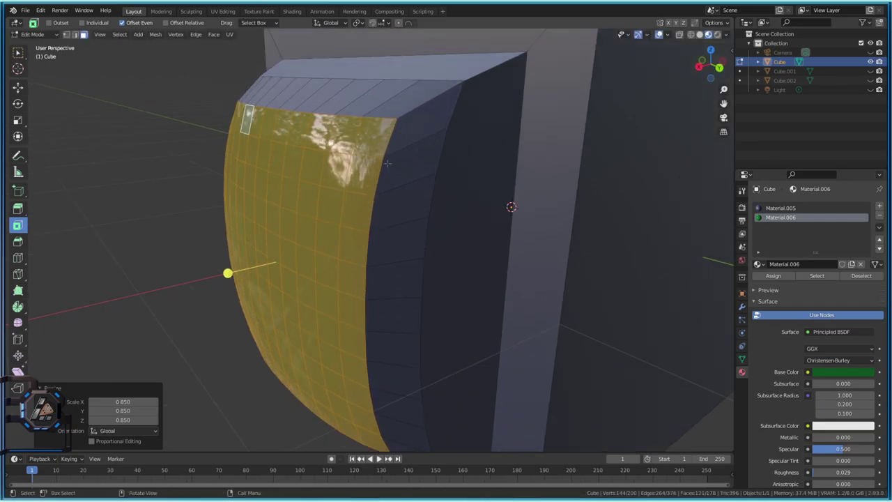
pyautogui.moveTo(345, 99); pyautogui.dragTo(342, 131, button='middle')
pyautogui.moveTo(348, 161); pyautogui.dragTo(325, 92, button='middle')
pyautogui.press('Tab')
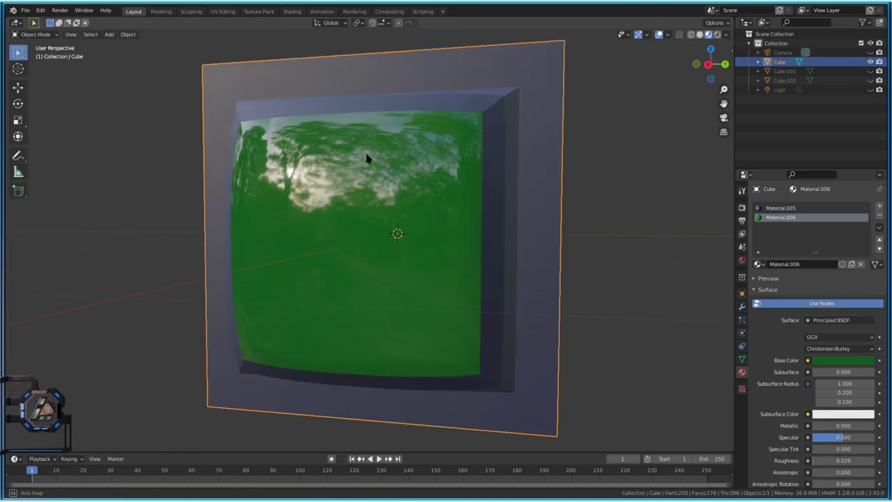
pyautogui.moveTo(368, 160); pyautogui.dragTo(436, 129, button='middle')
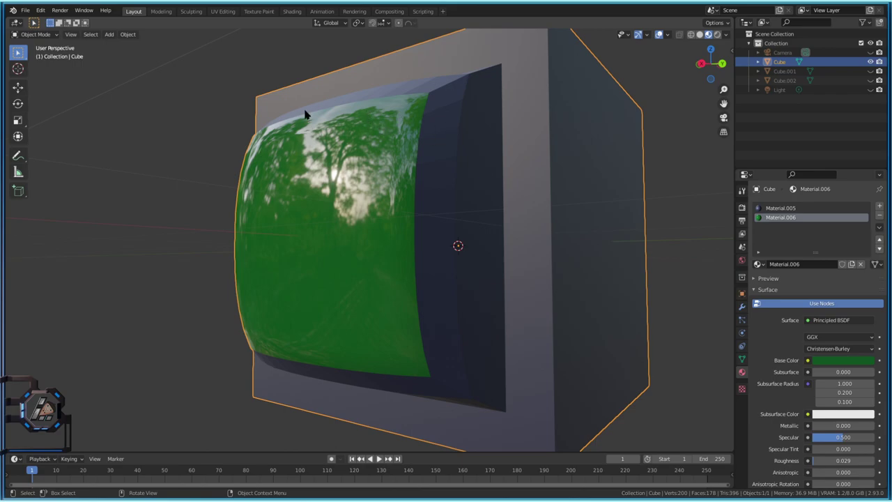
pyautogui.moveTo(323, 142); pyautogui.dragTo(350, 149, button='middle')
# Scale the green screen faces down further to about 0.93 and check the shape in Object Mode.
pyautogui.press('Tab')
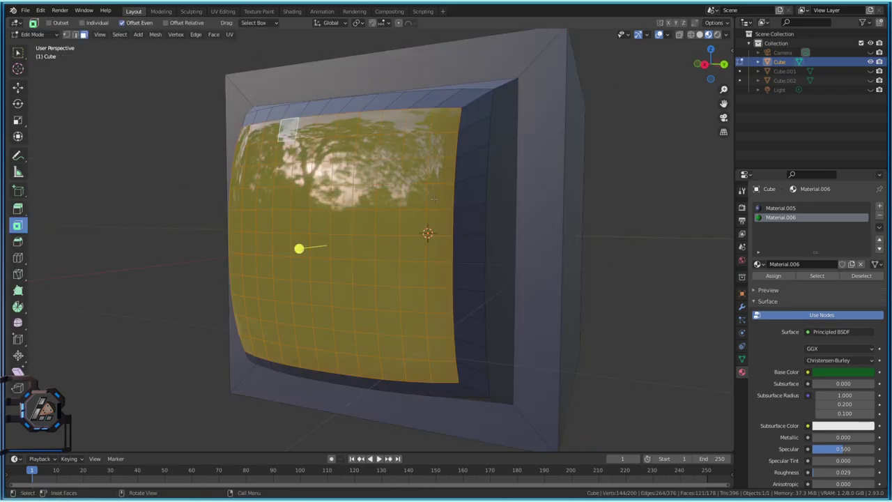
pyautogui.press('s')
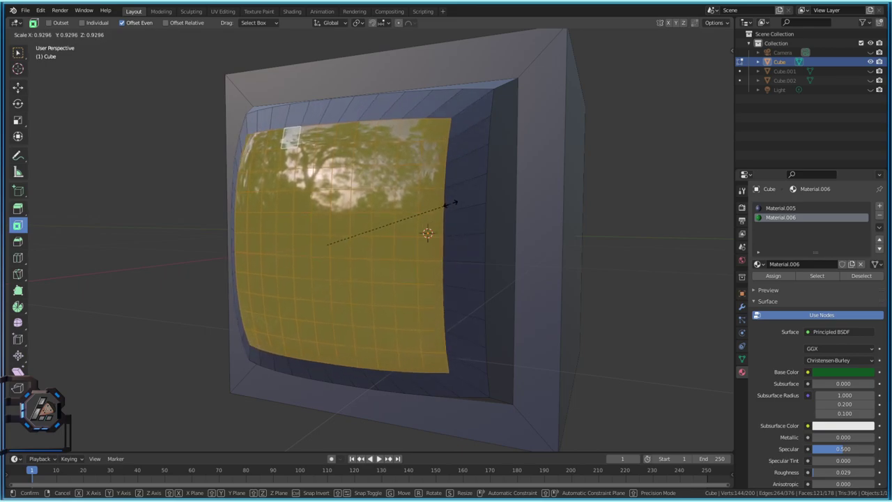
pyautogui.click(448, 202)
pyautogui.press('Tab')
pyautogui.moveTo(446, 198); pyautogui.dragTo(441, 221, button='middle')
pyautogui.press('Tab')
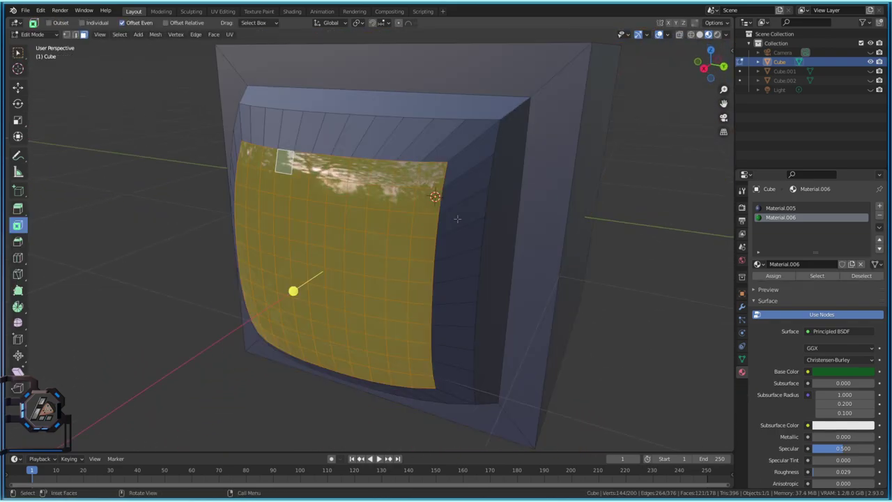
# Scale the green screen faces up by about 1.10 and check the rim in Object Mode.
pyautogui.press('s')
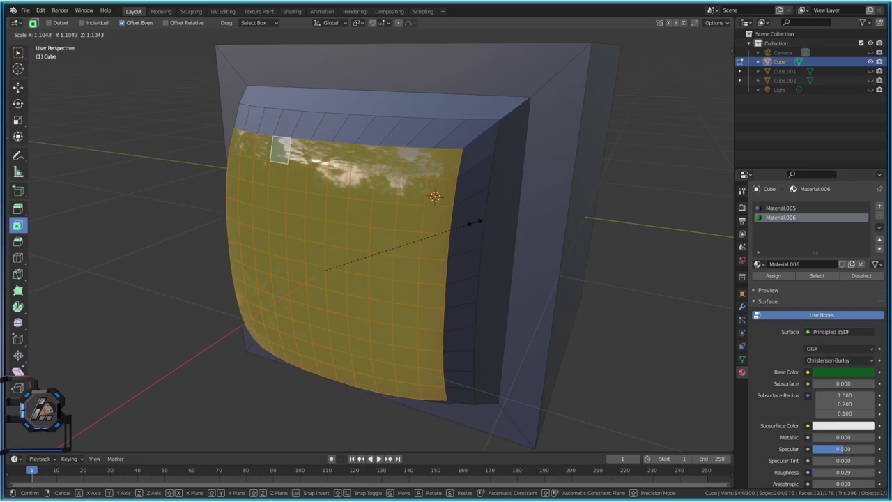
pyautogui.click(473, 220)
pyautogui.moveTo(473, 221); pyautogui.dragTo(291, 269, button='middle')
pyautogui.press('Tab')
pyautogui.press('Tab')
# Fine-tune the scale of the green screen faces once more and review the result in Object Mode.
pyautogui.press('s')
pyautogui.click(473, 225)
pyautogui.press('Tab')
pyautogui.moveTo(484, 235); pyautogui.dragTo(519, 219, button='middle')
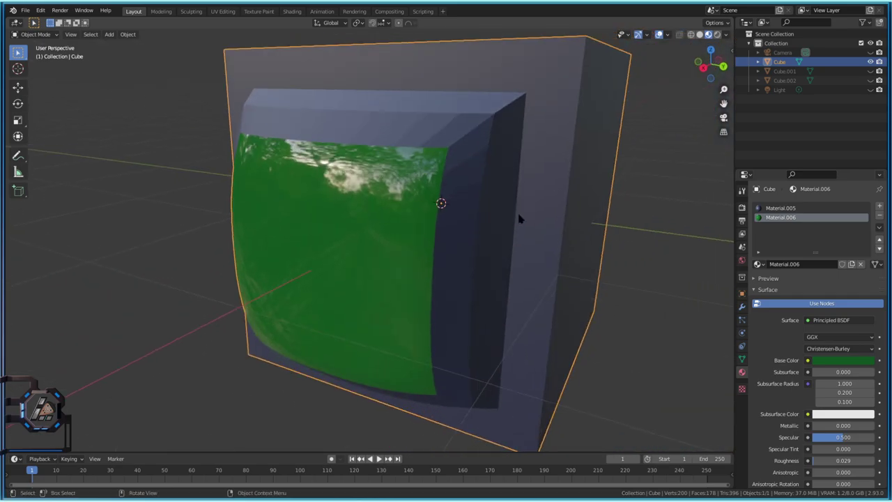
pyautogui.press('Tab')
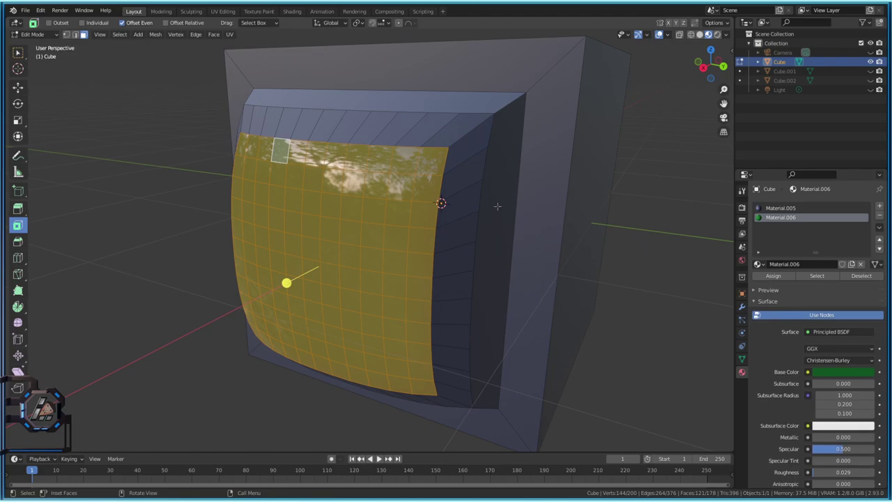
# Grow the selection from the green screen faces to include the surrounding ring of extruded rim faces.
pyautogui.scroll(-3, 497, 207)
pyautogui.moveTo(316, 236); pyautogui.dragTo(346, 207, button='middle')
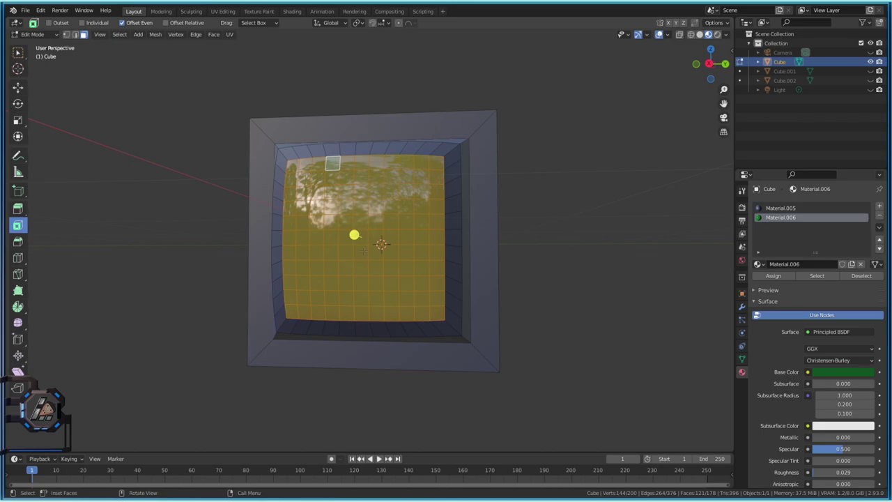
pyautogui.moveTo(364, 251); pyautogui.dragTo(382, 205, button='middle')
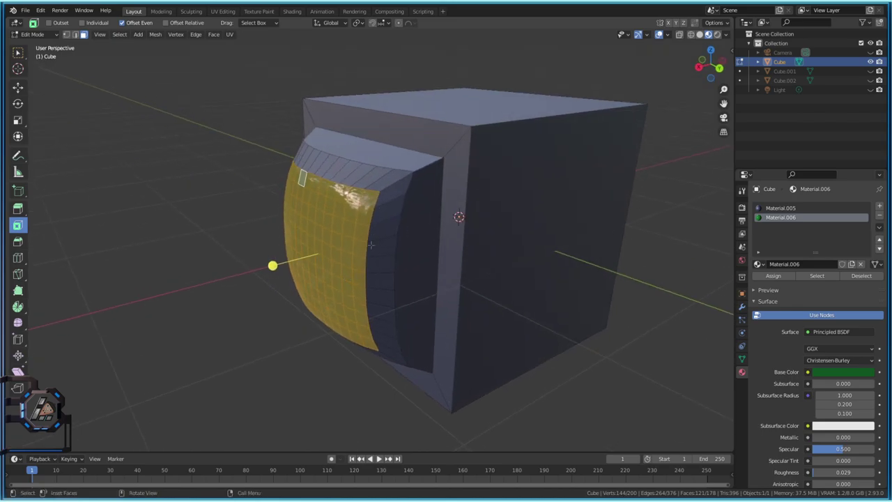
pyautogui.moveTo(352, 301); pyautogui.dragTo(390, 278, button='middle')
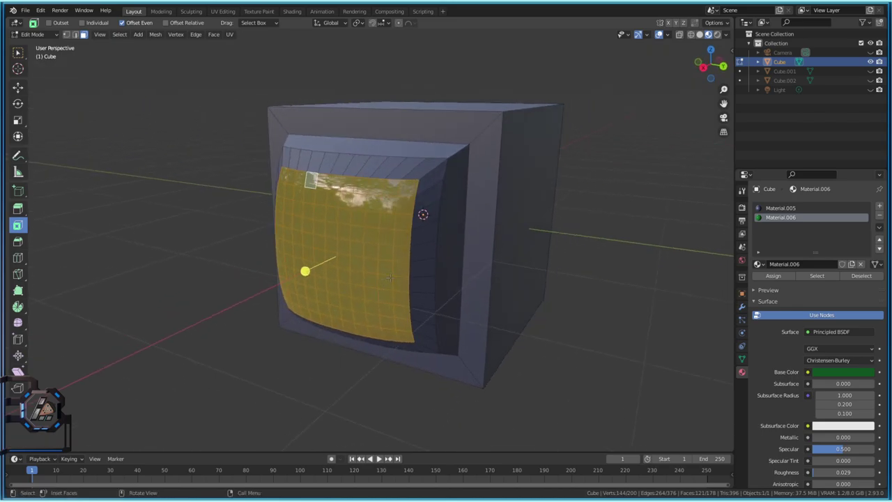
pyautogui.press('ctrl')
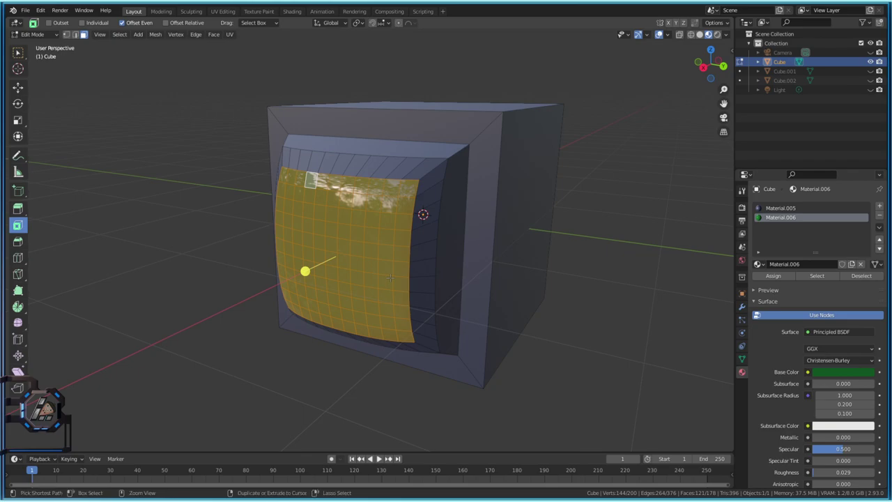
pyautogui.press('ctrl+KP_Add')
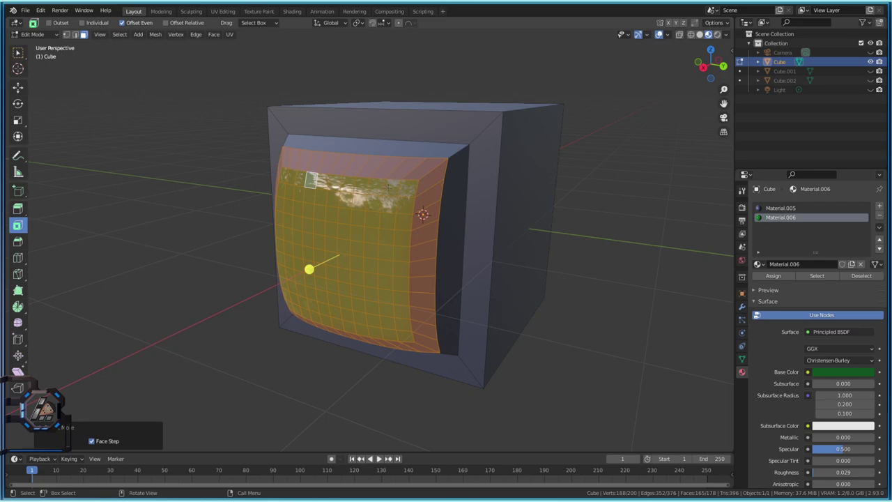
pyautogui.moveTo(311, 180); pyautogui.dragTo(318, 178, button='middle')
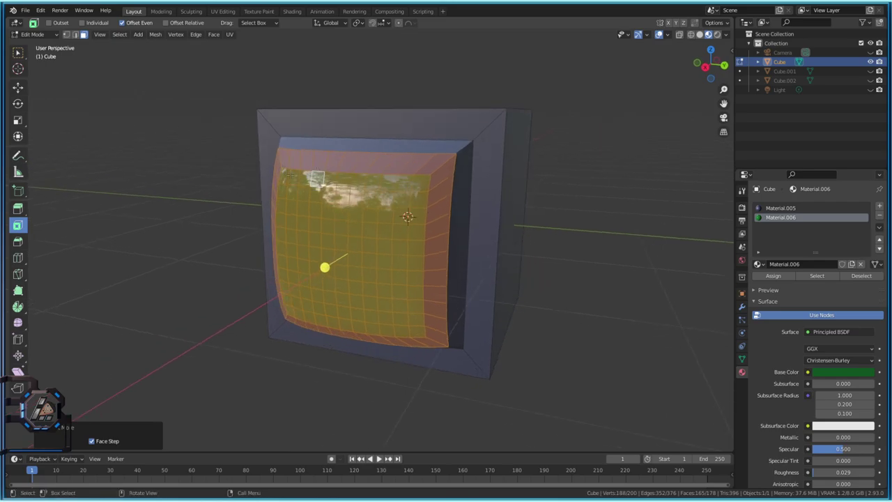
# Try selecting the dark rim faces along the screen's upper edge one by one, and undo back to the grown selection.
pyautogui.click(283, 157)
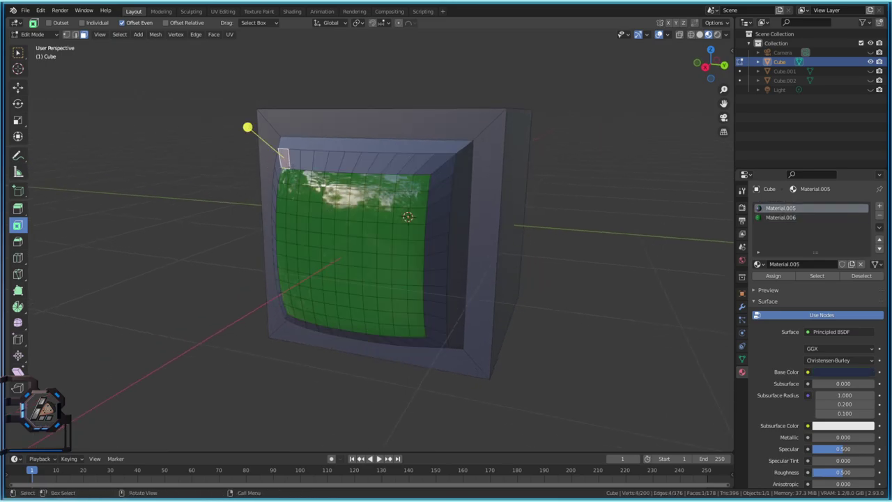
pyautogui.keyDown('shift'); pyautogui.moveTo(247, 128); pyautogui.dragTo(298, 123); pyautogui.keyUp('shift')
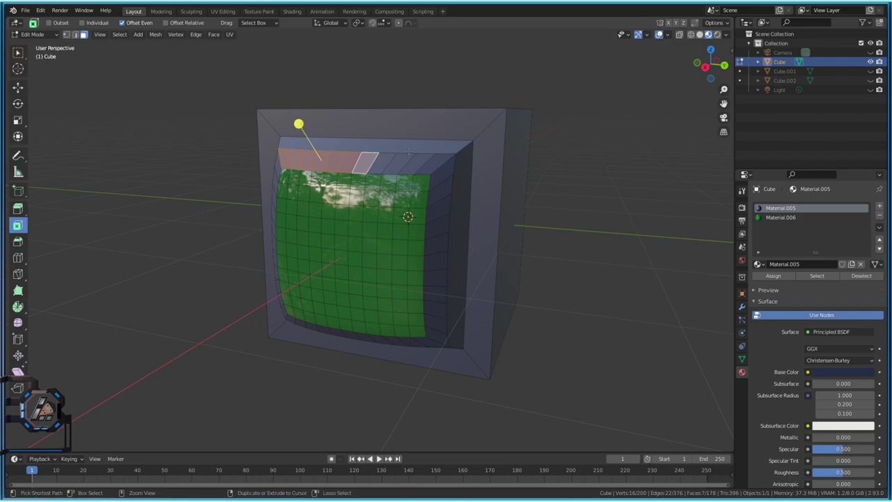
pyautogui.hotkey('ctrl', 'z')
pyautogui.hotkey('ctrl', 'z')
pyautogui.hotkey('ctrl', 'z')
pyautogui.hotkey('ctrl', 'z')
pyautogui.hotkey('ctrl', 'z')
pyautogui.hotkey('ctrl', 'z')
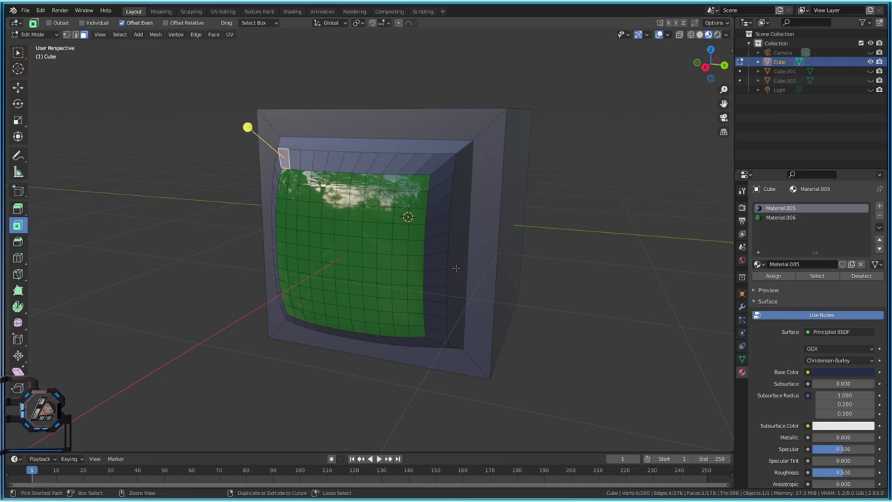
pyautogui.hotkey('ctrl', 'l')
# Move the selected screen and rim faces about -0.405 m along the X axis, into the casing.
pyautogui.moveTo(432, 241); pyautogui.dragTo(500, 264, button='middle')
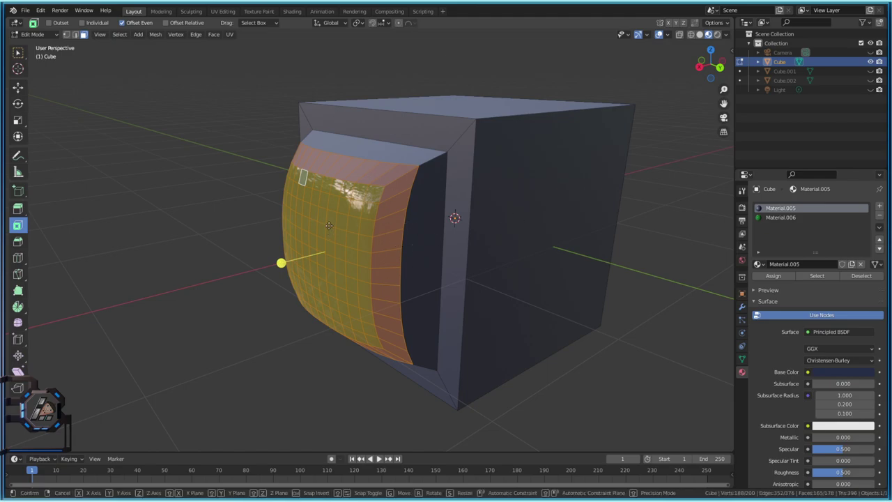
pyautogui.press('g')
pyautogui.press('x')
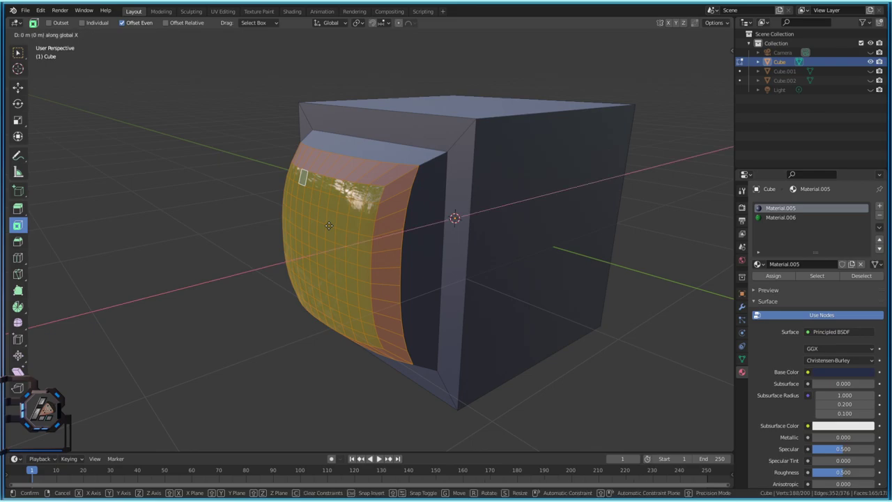
pyautogui.click(380, 227)
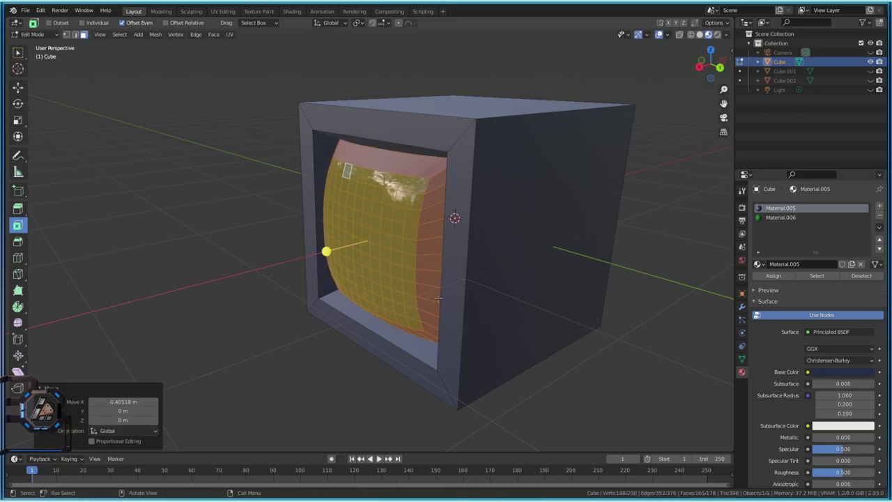
pyautogui.moveTo(437, 298)
pyautogui.mouseDown(button='middle')
pyautogui.moveTo(370, 249)
pyautogui.moveTo(404, 231)
pyautogui.moveTo(422, 295)
pyautogui.mouseUp(button='middle')
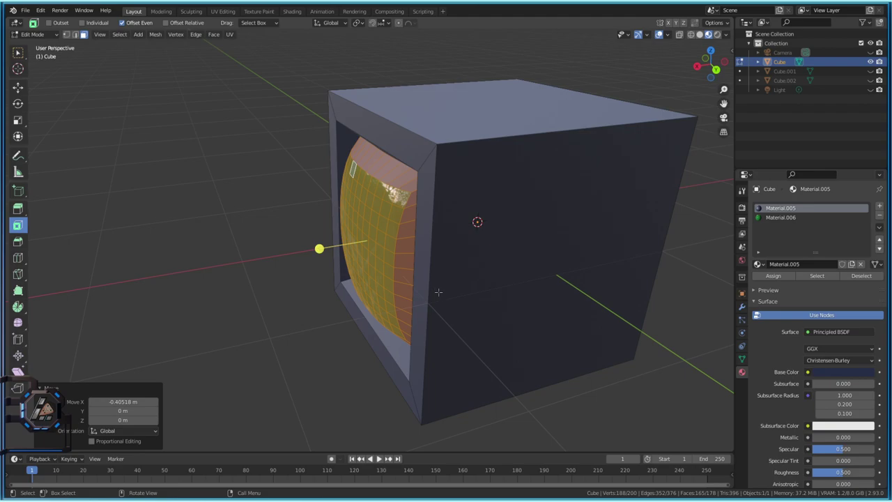
# Flatten the selected screen and rim faces to about 0.588 along the X axis and inspect the recessed screen in Object Mode.
pyautogui.press('s')
pyautogui.press('x')
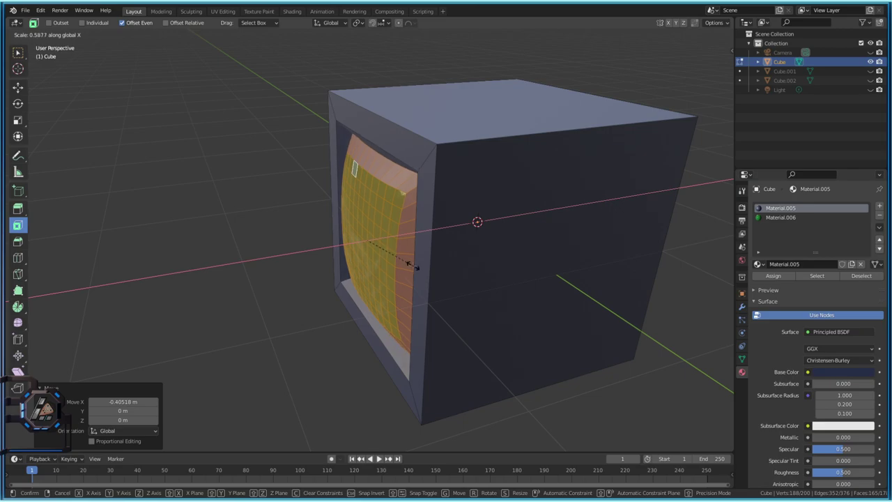
pyautogui.click(411, 265)
pyautogui.moveTo(411, 265); pyautogui.dragTo(515, 240, button='middle')
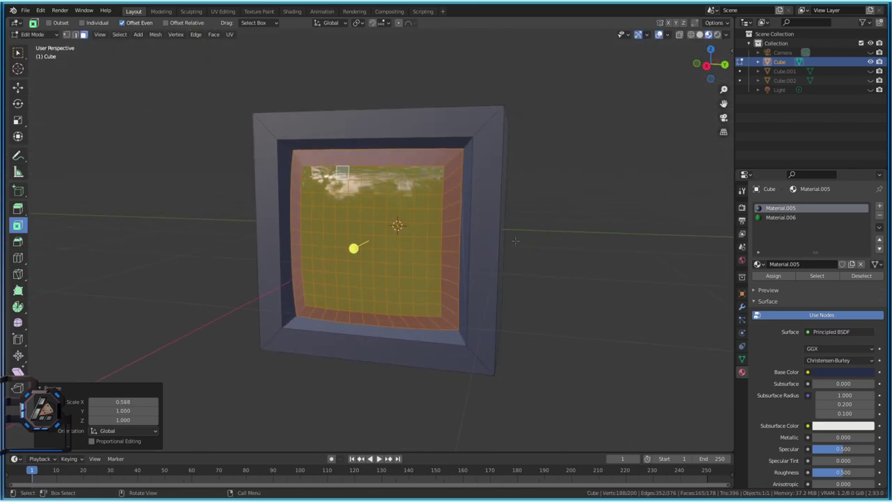
pyautogui.press('Tab')
pyautogui.moveTo(516, 291); pyautogui.dragTo(500, 265, button='middle')
pyautogui.scroll(2, 498, 254)
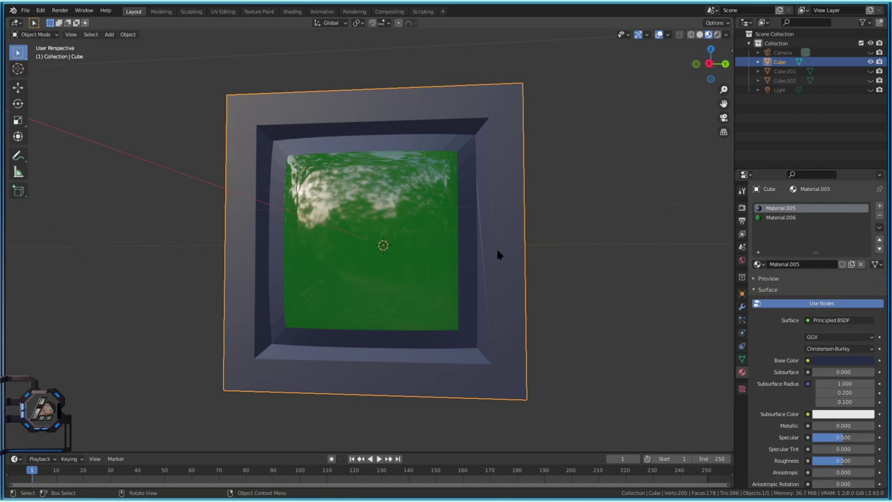
pyautogui.press('Tab')
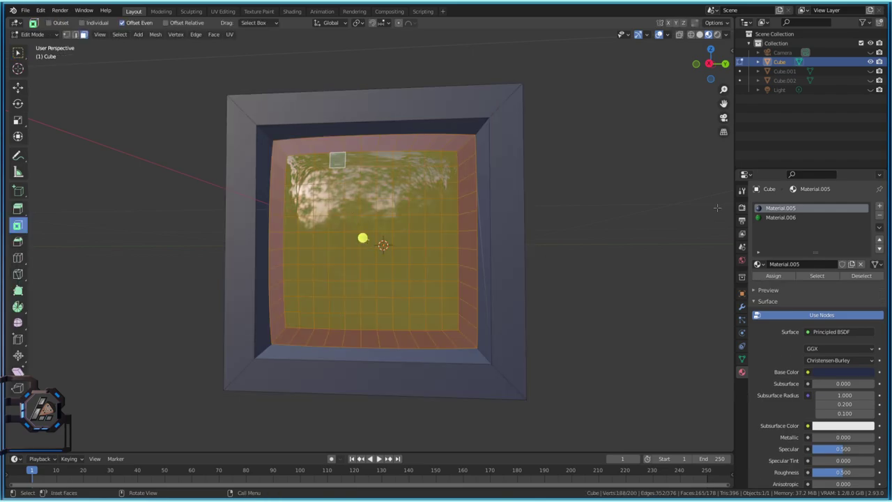
# Clear the face selection and switch to edge selection with the screen's rim in close view.
pyautogui.hotkey('ctrl', 'z')
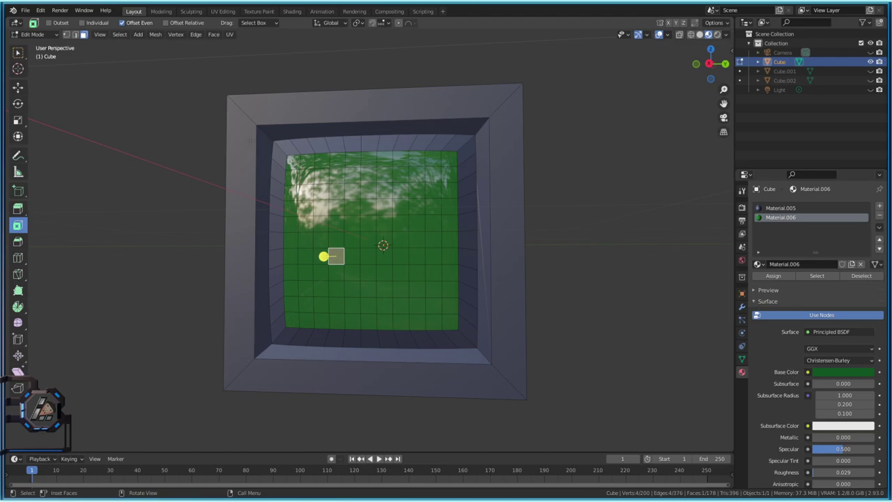
pyautogui.click(601, 257)
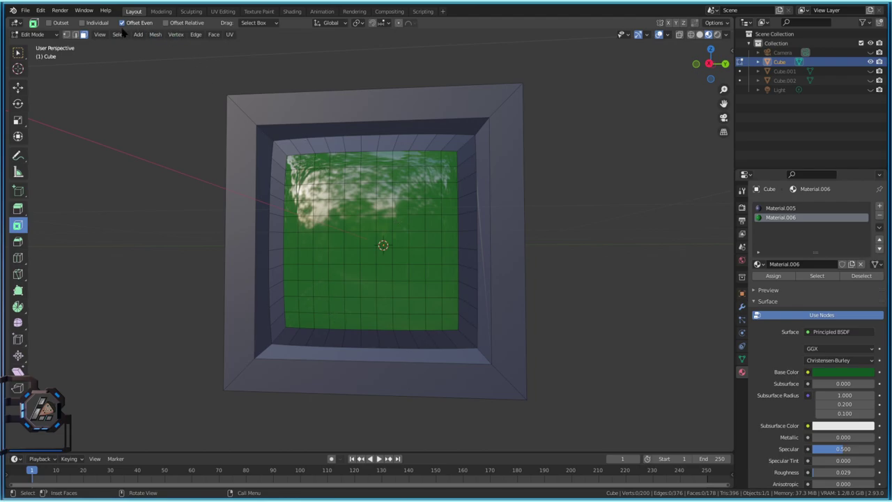
pyautogui.click(75, 34)
pyautogui.scroll(2, 377, 244)
pyautogui.scroll(1, 258, 104)
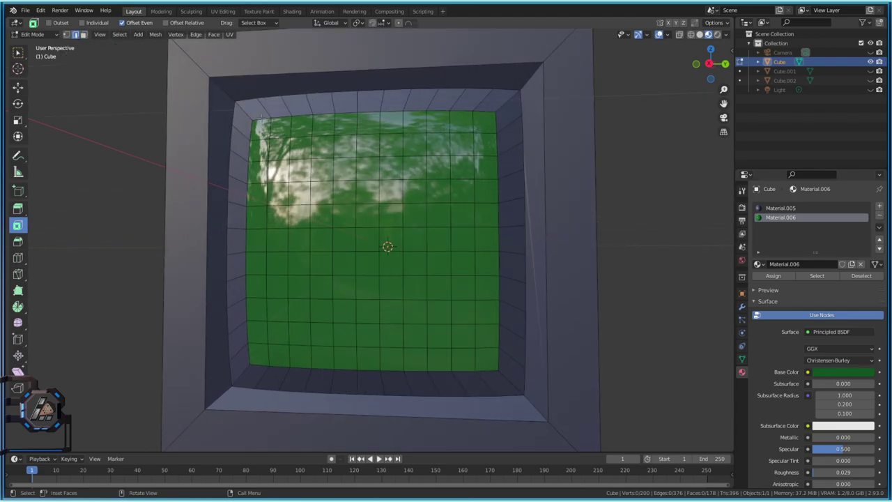
# Select the edges around the whole outline of the green screen one by one, and clear the selection.
pyautogui.click(233, 88)
pyautogui.click(272, 68)
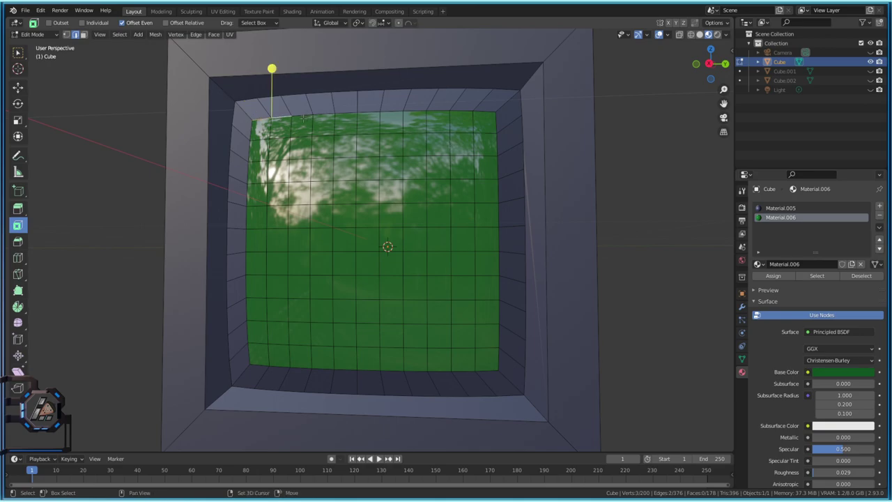
pyautogui.keyDown('shift'); pyautogui.click(305, 115); pyautogui.keyUp('shift')
pyautogui.keyDown('shift'); pyautogui.click(341, 114); pyautogui.keyUp('shift')
pyautogui.keyDown('shift'); pyautogui.click(358, 113); pyautogui.keyUp('shift')
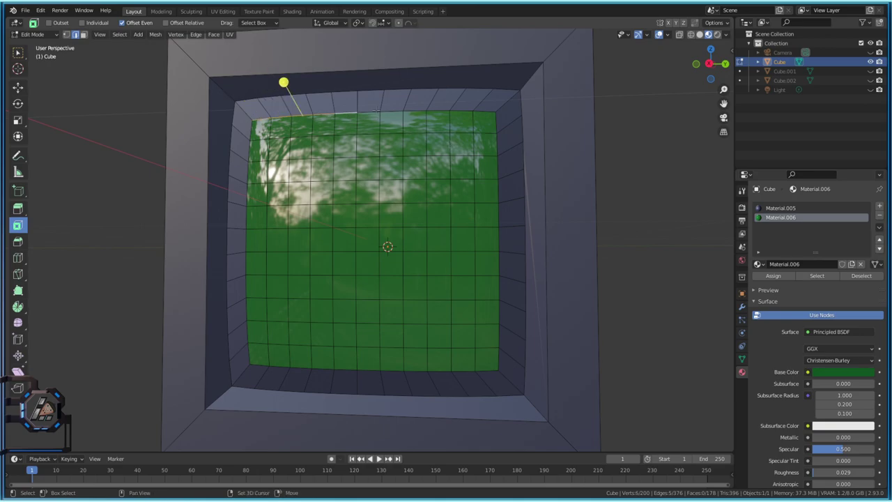
pyautogui.keyDown('shift'); pyautogui.click(380, 112); pyautogui.keyUp('shift')
pyautogui.keyDown('shift'); pyautogui.click(403, 111); pyautogui.keyUp('shift')
pyautogui.keyDown('shift'); pyautogui.click(426, 111); pyautogui.keyUp('shift')
pyautogui.keyDown('shift'); pyautogui.click(443, 109); pyautogui.keyUp('shift')
pyautogui.keyDown('shift'); pyautogui.click(461, 110); pyautogui.keyUp('shift')
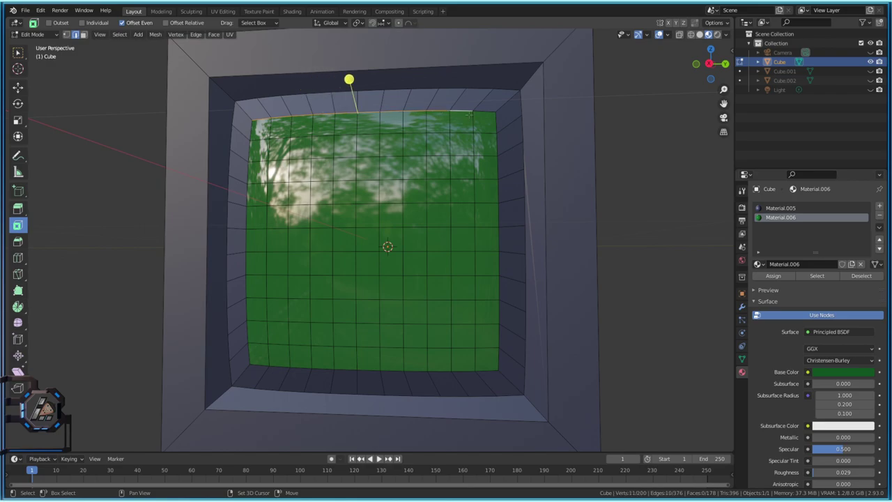
pyautogui.keyDown('shift'); pyautogui.click(484, 111); pyautogui.keyUp('shift')
pyautogui.keyDown('shift'); pyautogui.click(496, 124); pyautogui.keyUp('shift')
pyautogui.keyDown('shift'); pyautogui.click(498, 147); pyautogui.keyUp('shift')
pyautogui.keyDown('shift'); pyautogui.click(498, 171); pyautogui.keyUp('shift')
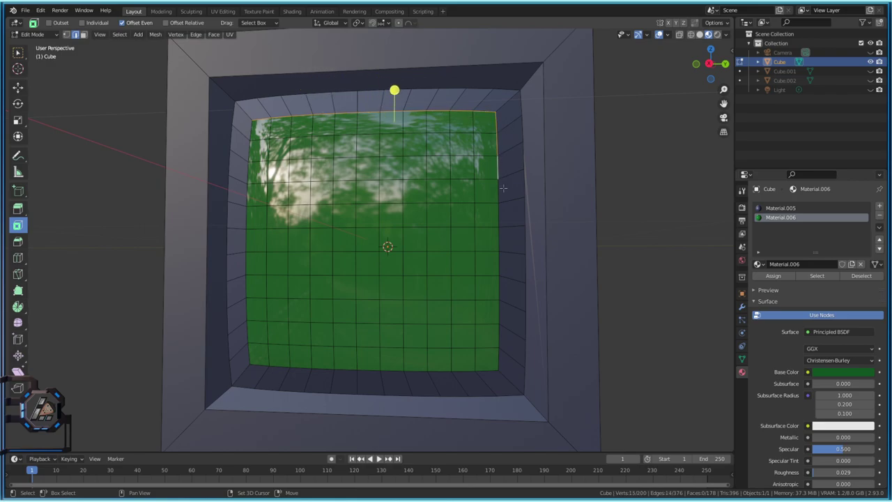
pyautogui.keyDown('shift'); pyautogui.click(498, 194); pyautogui.keyUp('shift')
pyautogui.keyDown('shift'); pyautogui.click(498, 217); pyautogui.keyUp('shift')
pyautogui.keyDown('shift'); pyautogui.click(498, 239); pyautogui.keyUp('shift')
pyautogui.keyDown('shift'); pyautogui.click(497, 263); pyautogui.keyUp('shift')
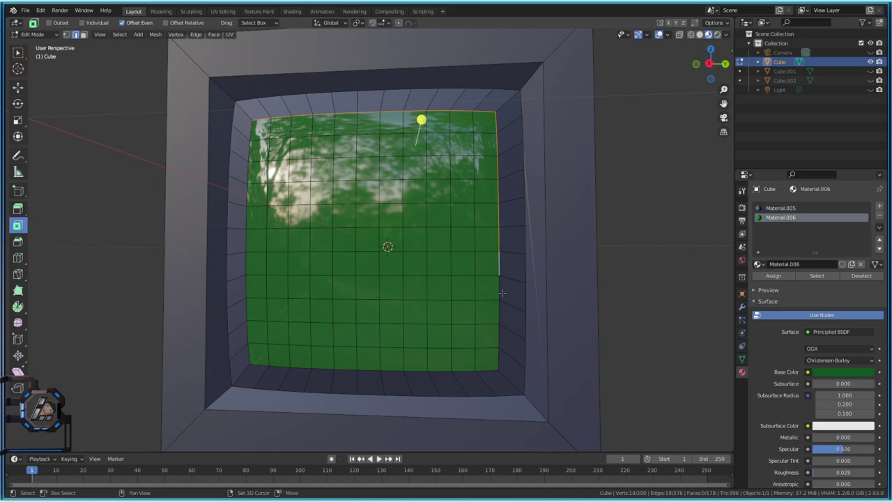
pyautogui.keyDown('shift'); pyautogui.click(498, 287); pyautogui.keyUp('shift')
pyautogui.keyDown('shift'); pyautogui.click(498, 310); pyautogui.keyUp('shift')
pyautogui.keyDown('shift'); pyautogui.click(499, 334); pyautogui.keyUp('shift')
pyautogui.keyDown('shift'); pyautogui.click(498, 358); pyautogui.keyUp('shift')
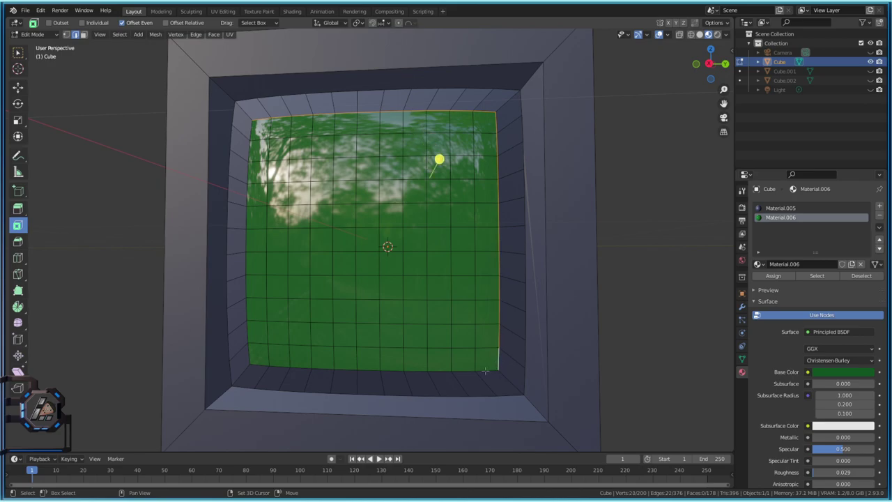
pyautogui.keyDown('shift'); pyautogui.click(486, 371); pyautogui.keyUp('shift')
pyautogui.keyDown('shift'); pyautogui.click(463, 371); pyautogui.keyUp('shift')
pyautogui.keyDown('shift'); pyautogui.click(417, 370); pyautogui.keyUp('shift')
pyautogui.keyDown('shift'); pyautogui.click(440, 371); pyautogui.keyUp('shift')
pyautogui.keyDown('shift'); pyautogui.click(392, 370); pyautogui.keyUp('shift')
pyautogui.keyDown('shift'); pyautogui.click(370, 370); pyautogui.keyUp('shift')
pyautogui.keyDown('shift'); pyautogui.click(347, 369); pyautogui.keyUp('shift')
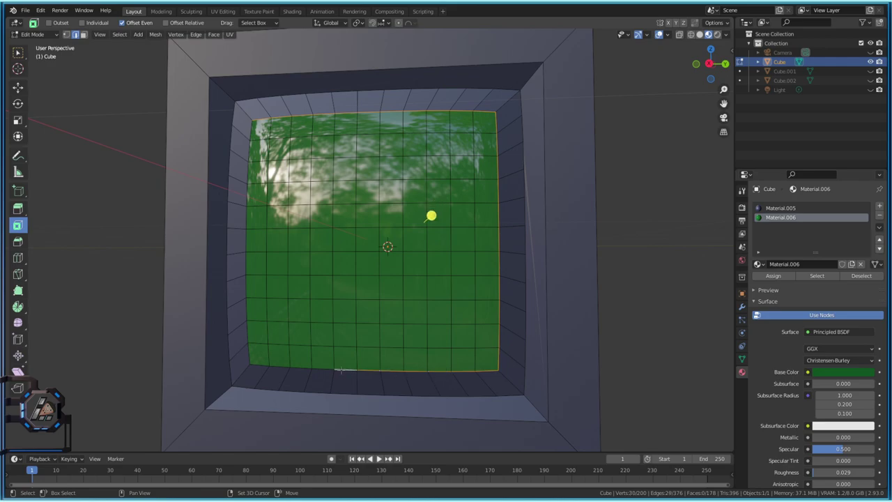
pyautogui.keyDown('shift'); pyautogui.click(323, 368); pyautogui.keyUp('shift')
pyautogui.keyDown('shift'); pyautogui.click(301, 368); pyautogui.keyUp('shift')
pyautogui.keyDown('shift'); pyautogui.click(277, 365); pyautogui.keyUp('shift')
pyautogui.keyDown('shift'); pyautogui.click(262, 364); pyautogui.keyUp('shift')
pyautogui.keyDown('shift'); pyautogui.click(248, 352); pyautogui.keyUp('shift')
pyautogui.keyDown('shift'); pyautogui.click(247, 329); pyautogui.keyUp('shift')
pyautogui.keyDown('shift'); pyautogui.click(246, 307); pyautogui.keyUp('shift')
pyautogui.keyDown('shift'); pyautogui.click(245, 284); pyautogui.keyUp('shift')
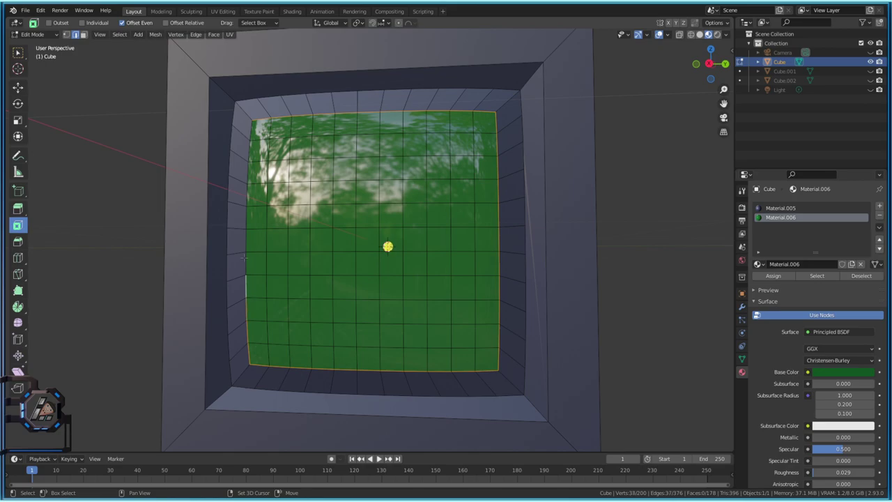
pyautogui.keyDown('shift'); pyautogui.click(246, 261); pyautogui.keyUp('shift')
pyautogui.keyDown('shift'); pyautogui.click(247, 238); pyautogui.keyUp('shift')
pyautogui.keyDown('shift'); pyautogui.click(247, 214); pyautogui.keyUp('shift')
pyautogui.keyDown('shift'); pyautogui.click(248, 191); pyautogui.keyUp('shift')
pyautogui.keyDown('shift'); pyautogui.click(248, 168); pyautogui.keyUp('shift')
pyautogui.keyDown('shift'); pyautogui.click(249, 145); pyautogui.keyUp('shift')
pyautogui.keyDown('shift'); pyautogui.click(250, 124); pyautogui.keyUp('shift')
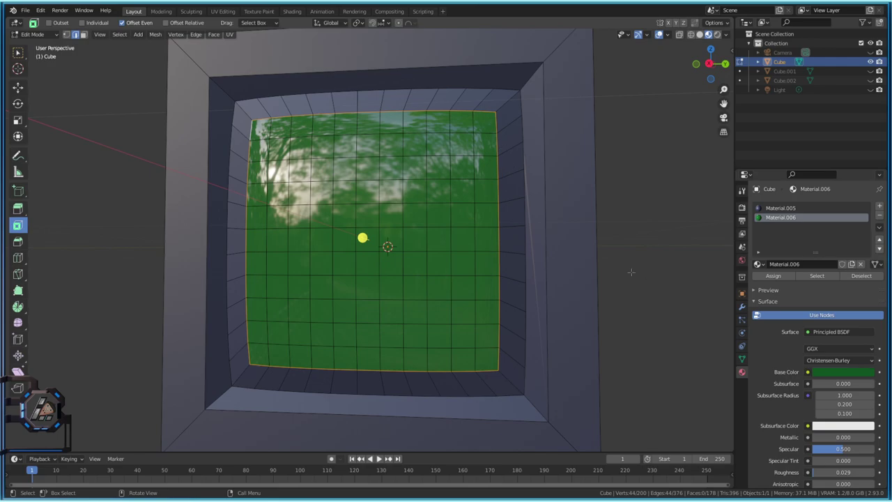
pyautogui.hotkey('alt', 'a')
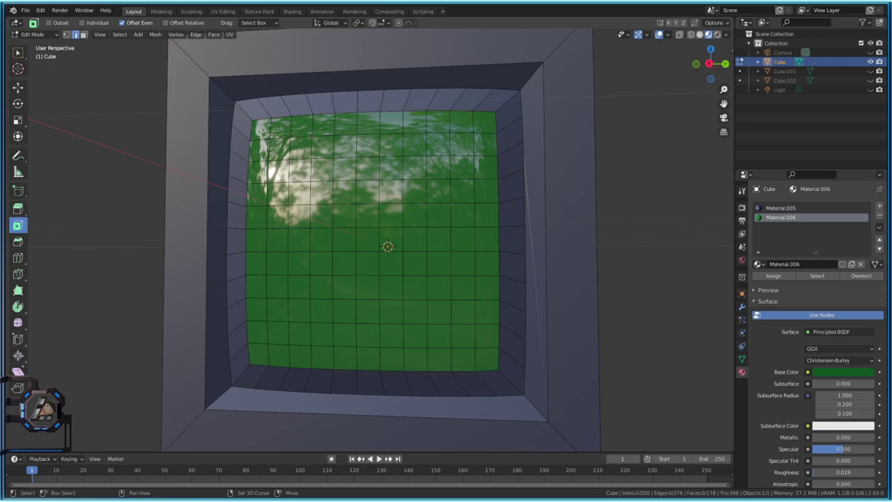
# Select the first two edges of the green screen's upper side, extend the selection to the far corner with Select Next Active, and clear it.
pyautogui.keyDown('shift'); pyautogui.click(232, 87); pyautogui.keyUp('shift')
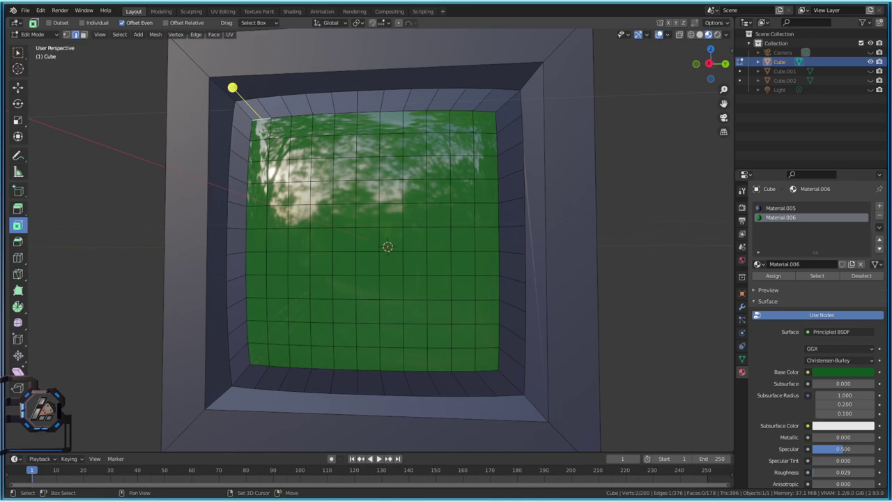
pyautogui.keyDown('shift'); pyautogui.click(274, 117); pyautogui.keyUp('shift')
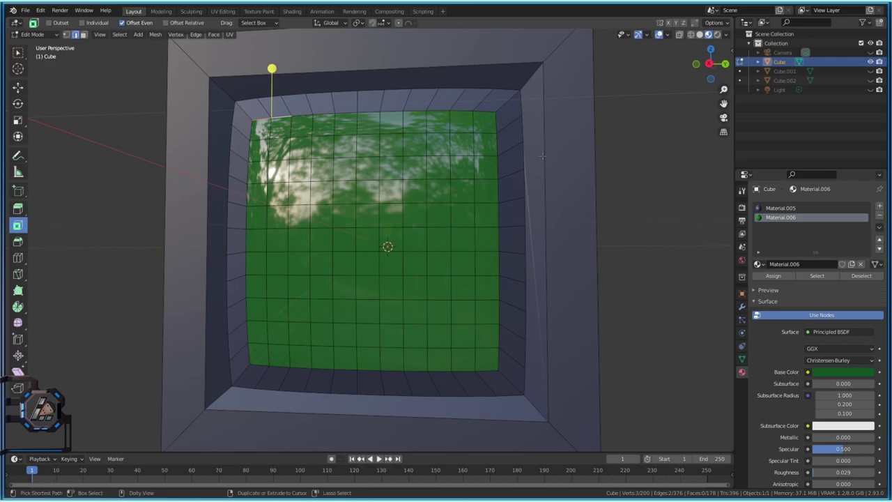
pyautogui.keyDown('ctrl'); pyautogui.click(401, 111); pyautogui.keyUp('ctrl')
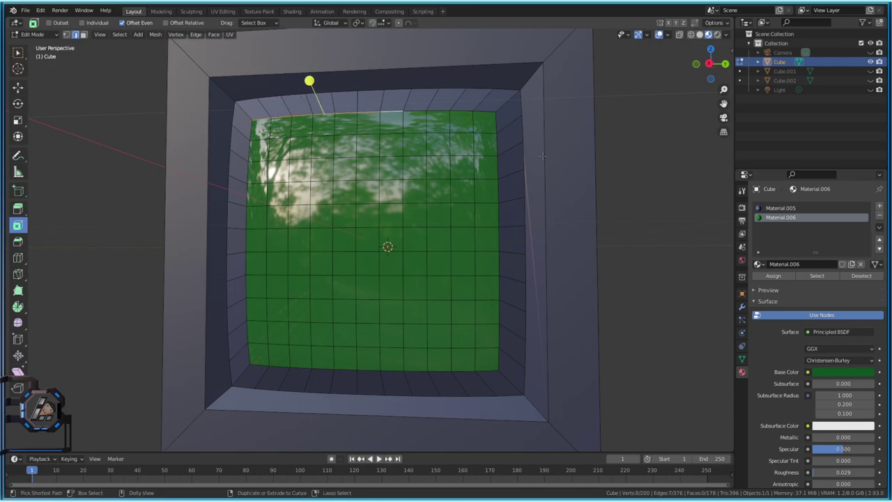
pyautogui.press('ctrl+shift+KP_Add')
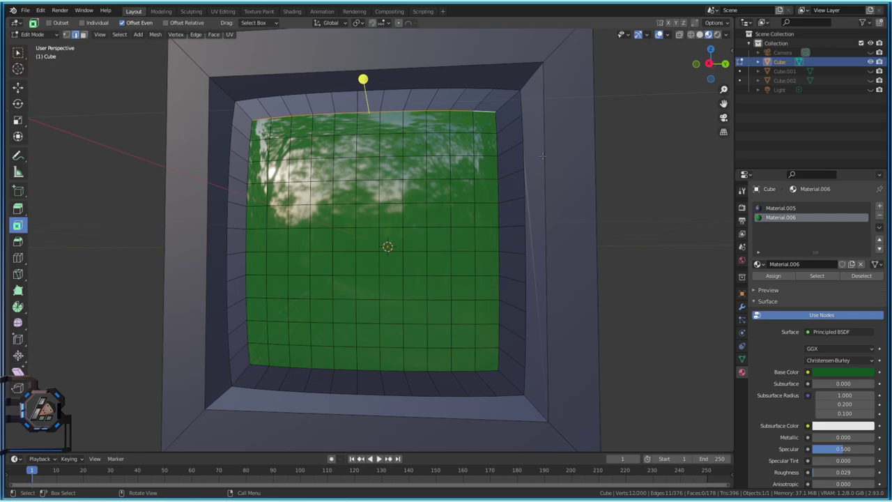
pyautogui.click(677, 194)
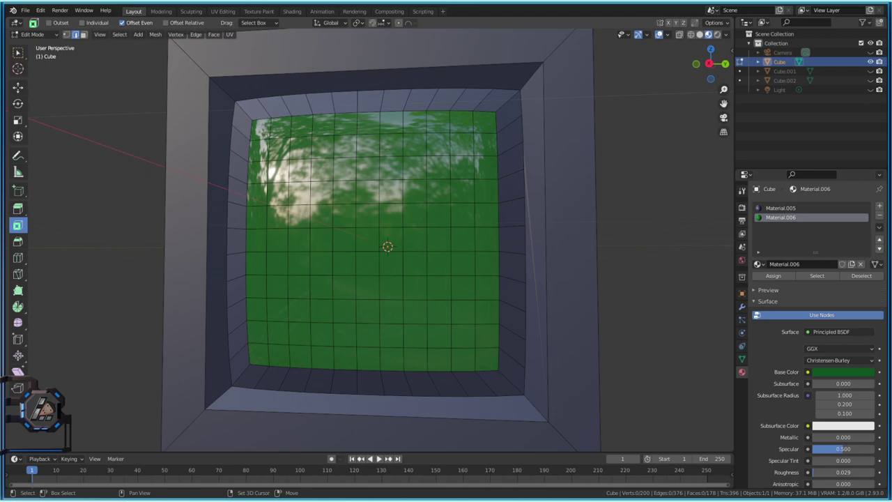
# Try extending a two-edge selection along the screen's upper side with Pick Shortest Path, including Fill Region, and clear the selection.
pyautogui.keyDown('shift'); pyautogui.click(232, 87); pyautogui.keyUp('shift')
pyautogui.keyDown('shift'); pyautogui.click(271, 68); pyautogui.keyUp('shift')
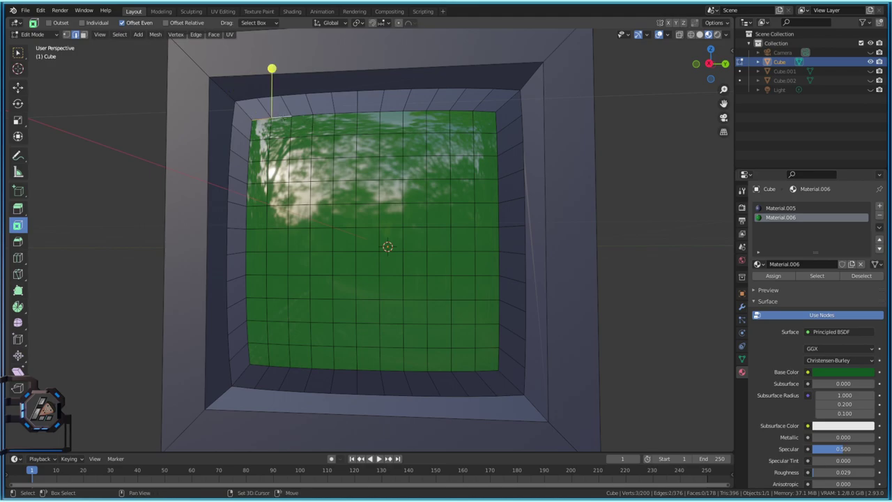
pyautogui.keyDown('ctrl'); pyautogui.click(305, 115); pyautogui.keyUp('ctrl')
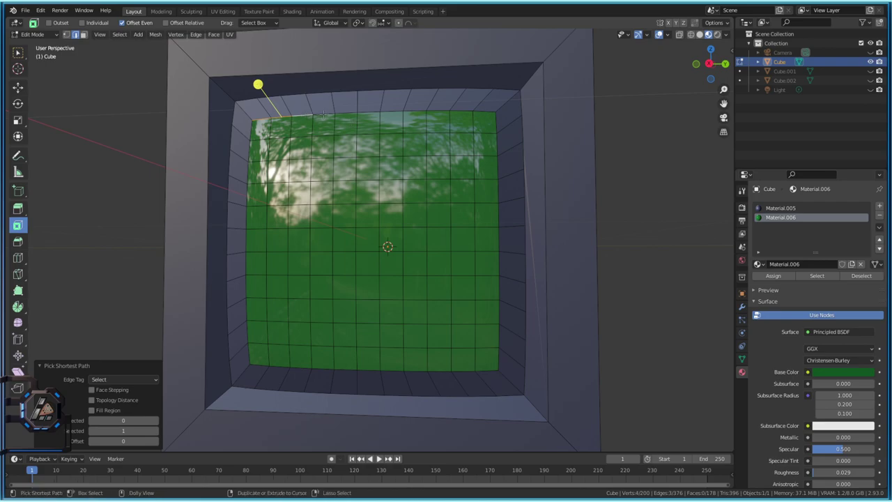
pyautogui.keyDown('ctrl'); pyautogui.keyDown('shift'); pyautogui.click(284, 82); pyautogui.keyUp('shift'); pyautogui.keyUp('ctrl')
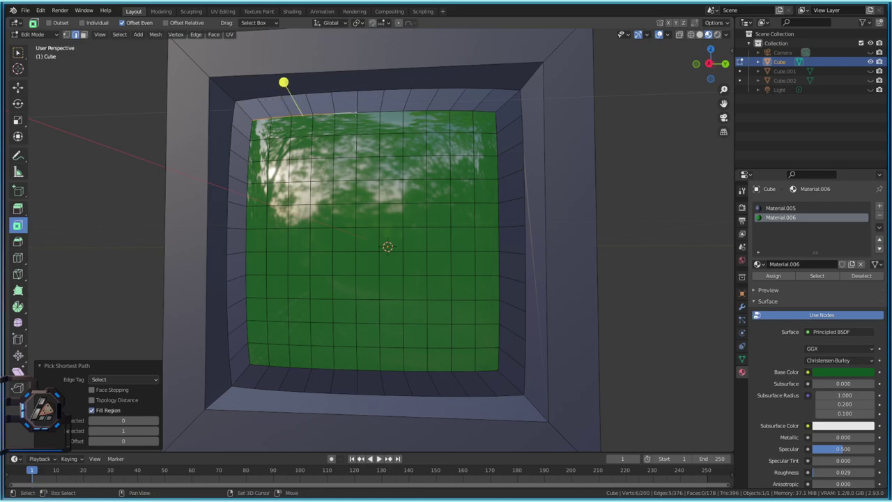
pyautogui.keyDown('shift'); pyautogui.click(288, 83); pyautogui.keyUp('shift')
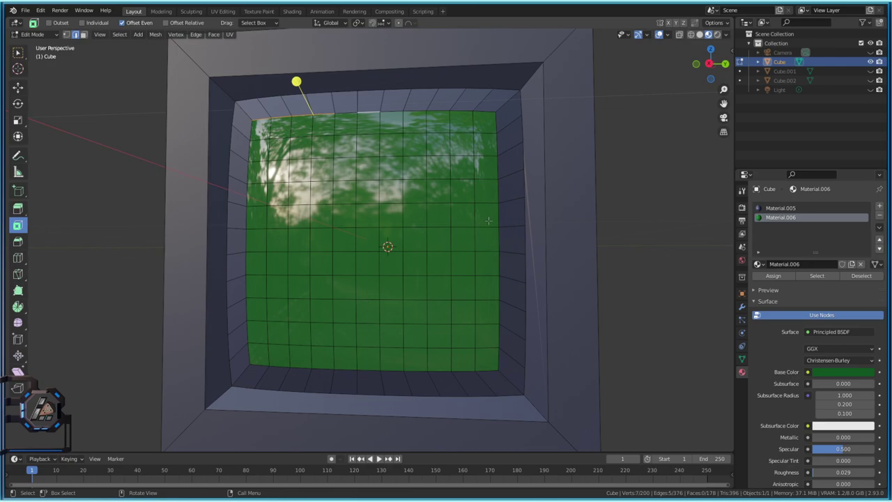
pyautogui.hotkey('alt', 'a')
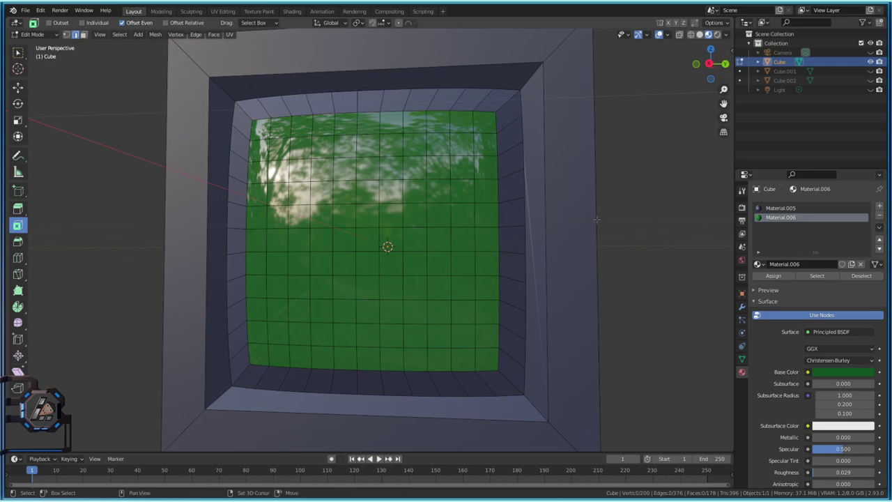
# Select the casing's outer front edge loop and clear the selection.
pyautogui.keyDown('alt'); pyautogui.click(597, 213); pyautogui.keyUp('alt')
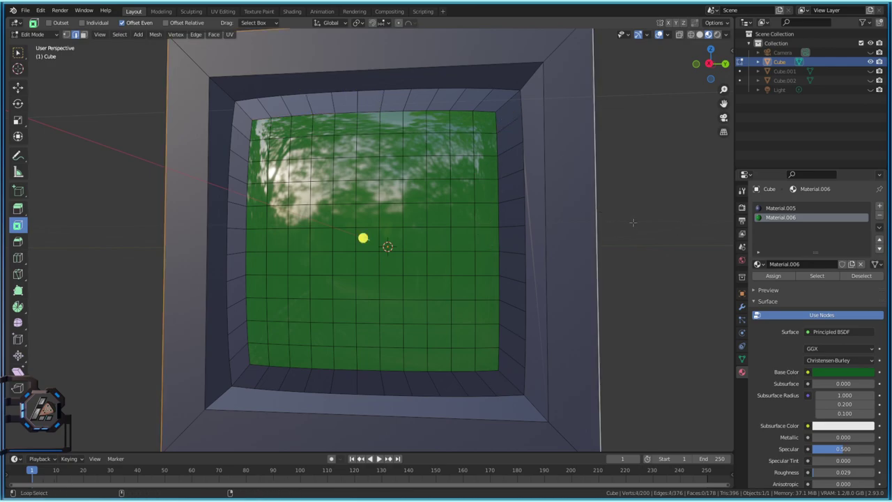
pyautogui.hotkey('alt', 'a')
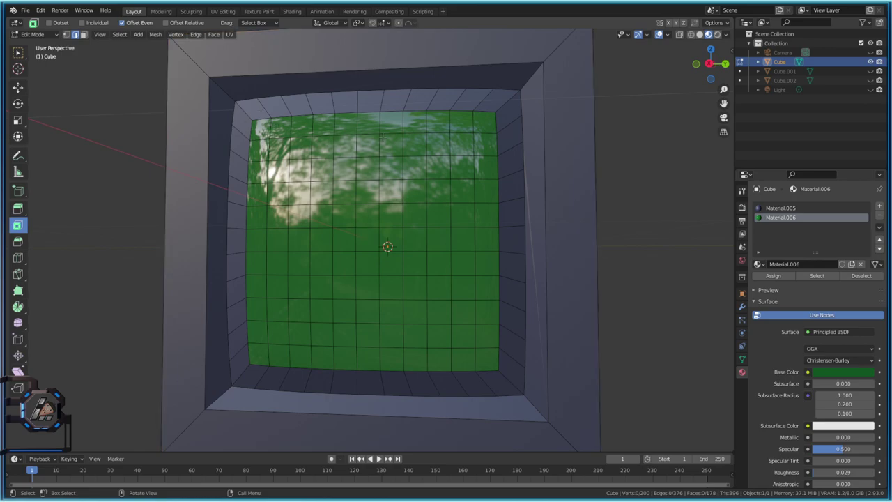
# Loop-select all four sides of the green screen's outline, bevel them about 0.014 m with one segment, and check the rim in Object Mode.
pyautogui.keyDown('alt'); pyautogui.click(265, 116); pyautogui.keyUp('alt')
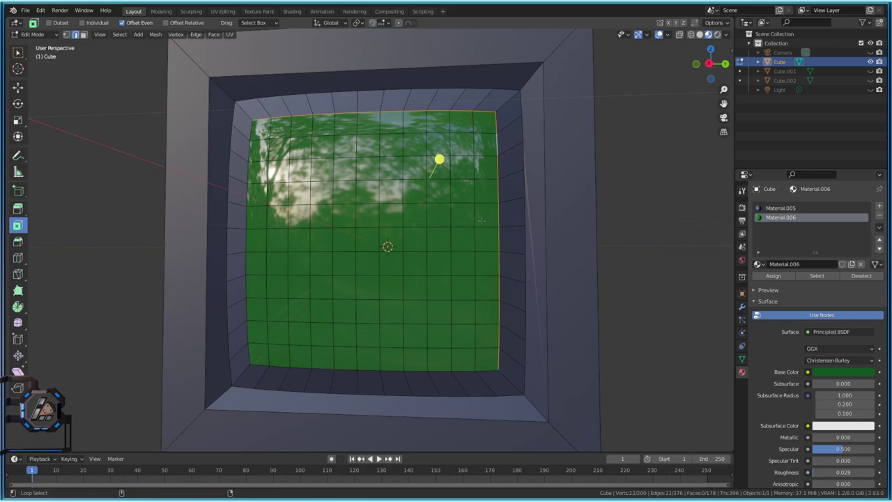
pyautogui.keyDown('shift'); pyautogui.click(398, 371); pyautogui.keyUp('shift')
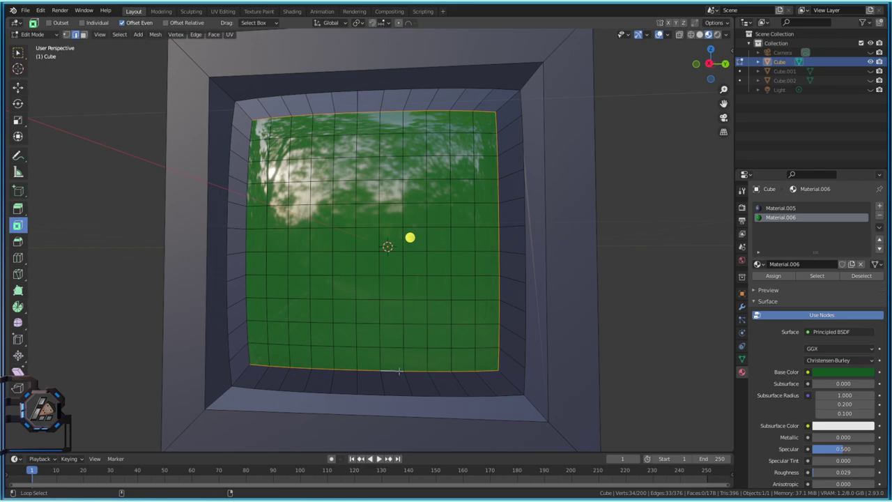
pyautogui.keyDown('shift'); pyautogui.click(245, 217); pyautogui.keyUp('shift')
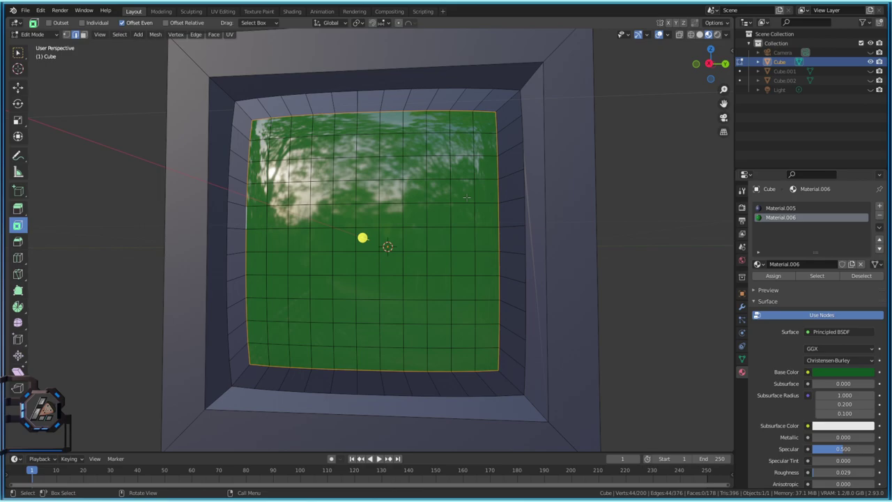
pyautogui.hotkey('ctrl', 'b')
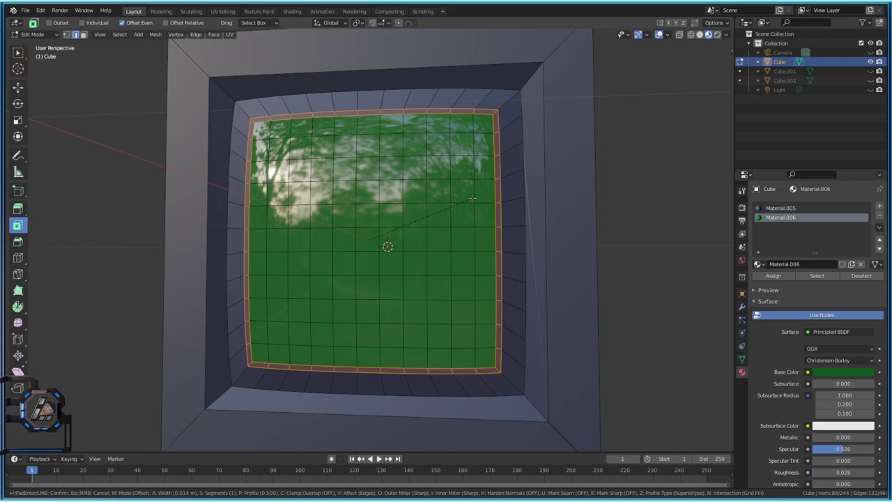
pyautogui.click(473, 199)
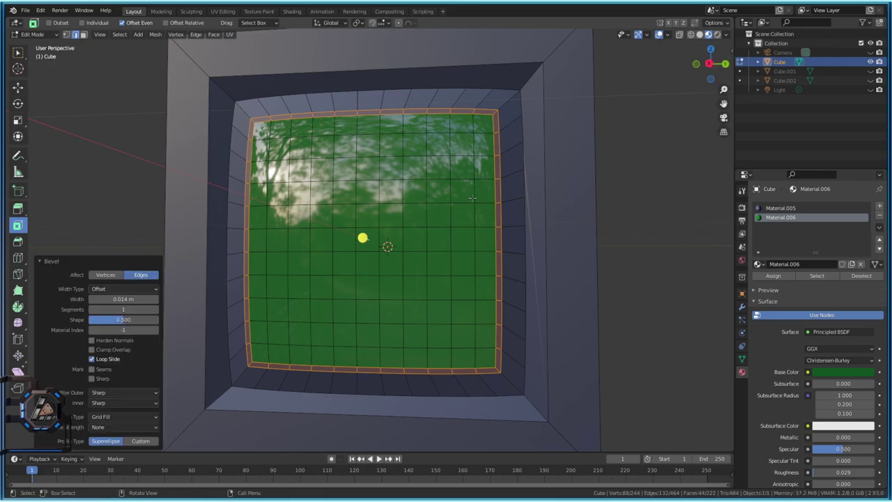
pyautogui.moveTo(571, 195); pyautogui.dragTo(535, 234, button='middle')
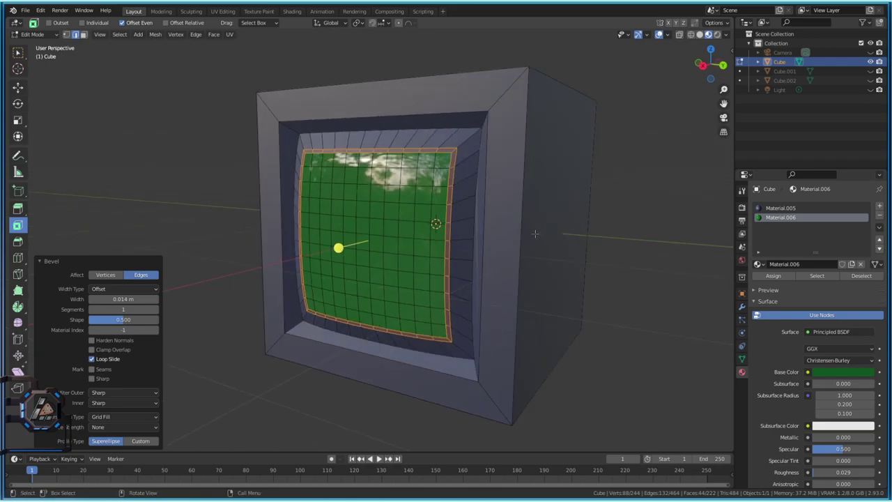
pyautogui.press('Tab')
pyautogui.moveTo(557, 303); pyautogui.dragTo(538, 322, button='middle')
pyautogui.press('Tab')
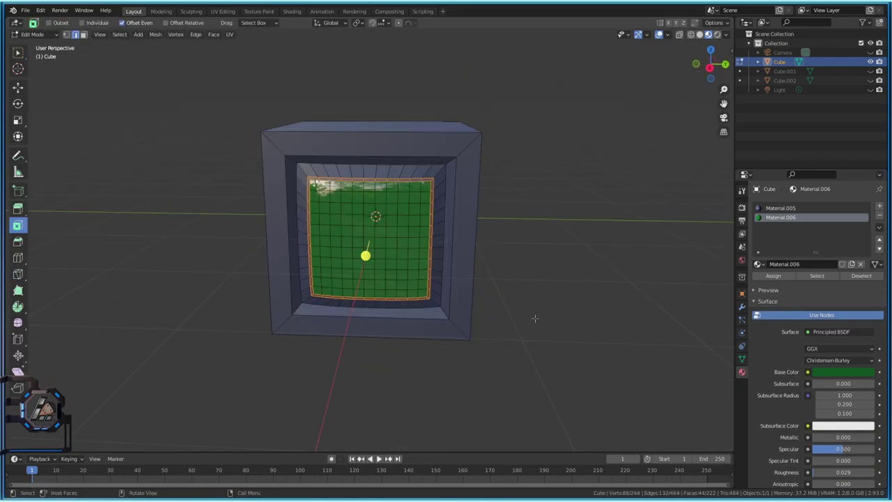
# Add a material slot with a new material and assign it to the bevelled rim faces around the screen.
pyautogui.click(878, 205)
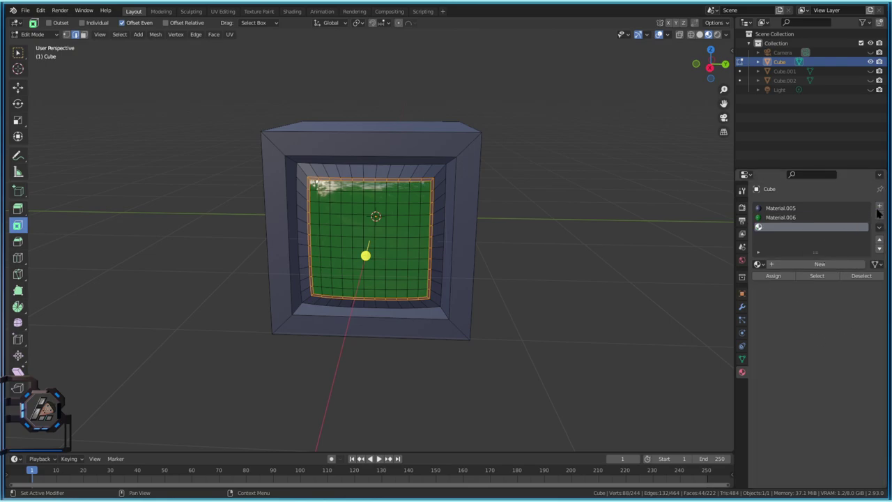
pyautogui.click(826, 264)
pyautogui.click(774, 276)
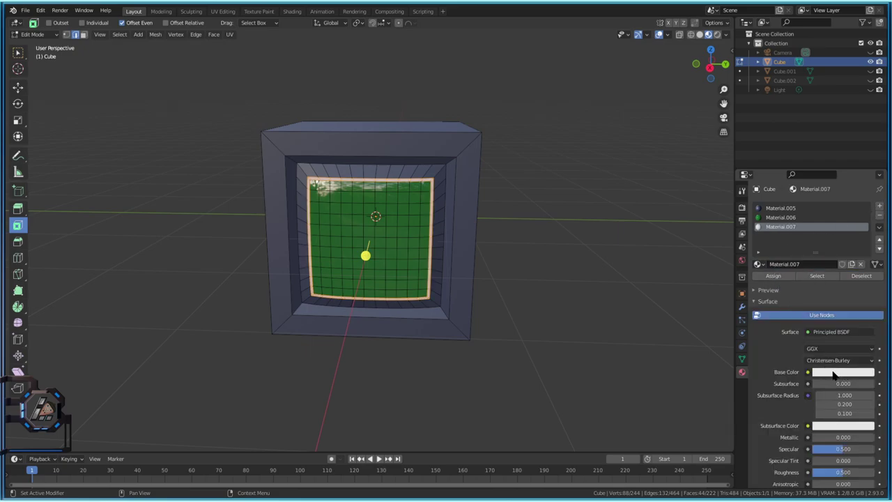
# Set the rim material's base color to black and its roughness to about 0.059.
pyautogui.click(833, 376)
pyautogui.moveTo(867, 245); pyautogui.dragTo(866, 305)
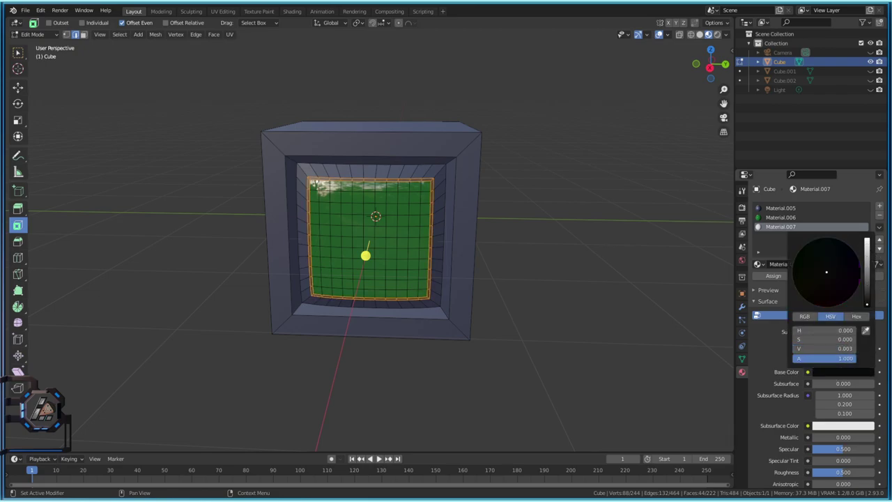
pyautogui.scroll(-4, 846, 401)
pyautogui.moveTo(847, 401); pyautogui.dragTo(815, 401)
# Switch to Object Mode and inspect the glossy black rim around the green screen from several angles.
pyautogui.moveTo(633, 342); pyautogui.dragTo(606, 332, button='middle')
pyautogui.click(39, 34)
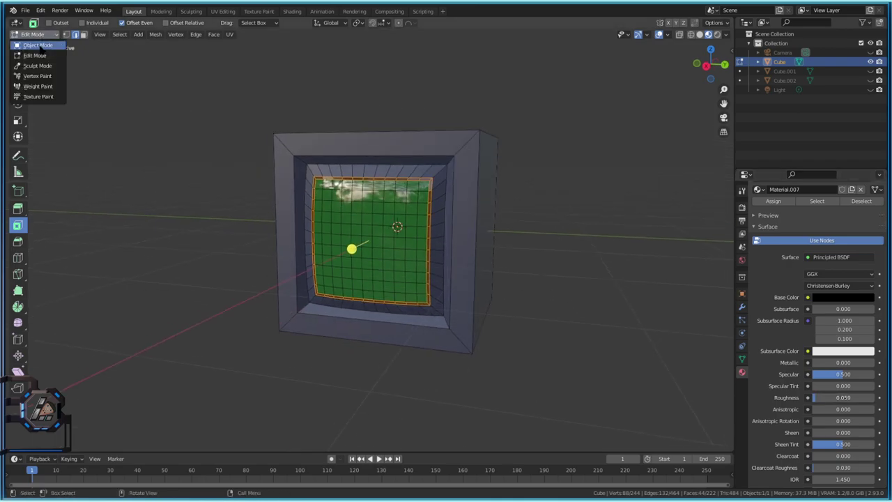
pyautogui.click(37, 44)
pyautogui.moveTo(378, 254); pyautogui.dragTo(418, 231, button='middle')
pyautogui.scroll(3, 335, 131)
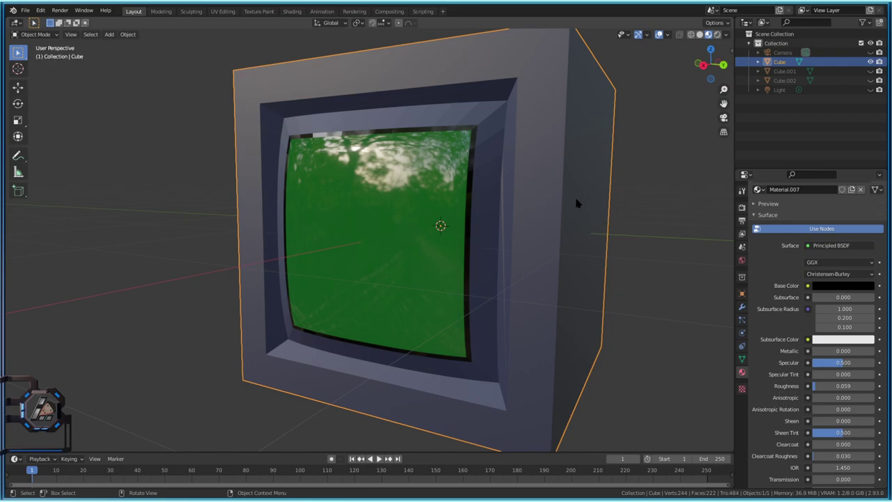
pyautogui.moveTo(578, 201); pyautogui.dragTo(595, 212, button='middle')
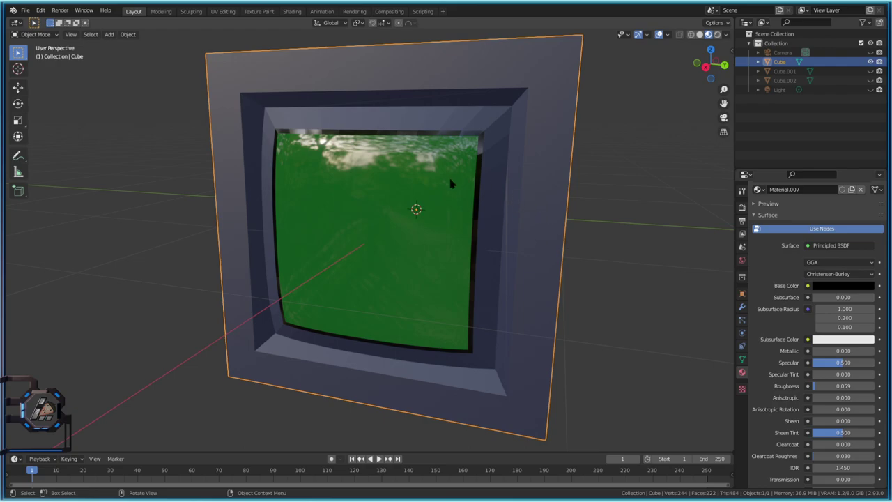
# In Edit Mode, add the ring of recess faces surrounding the black rim to the rim selection with Circle Select.
pyautogui.click(34, 34)
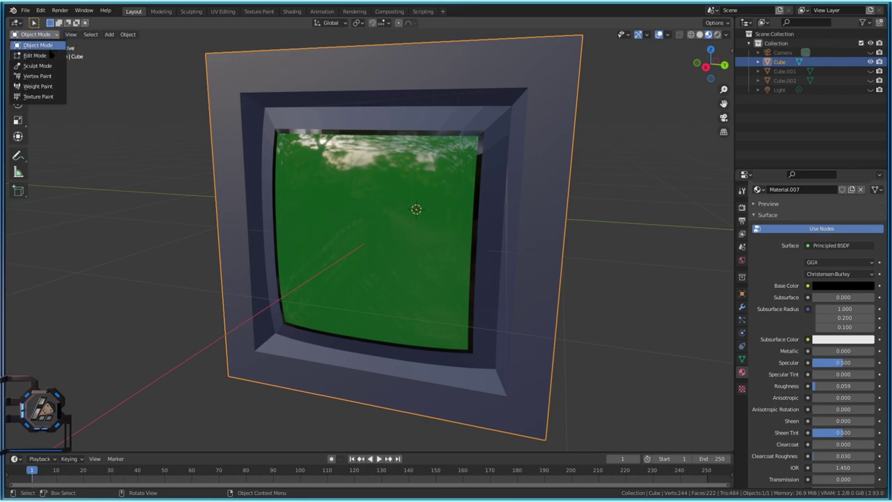
pyautogui.click(43, 54)
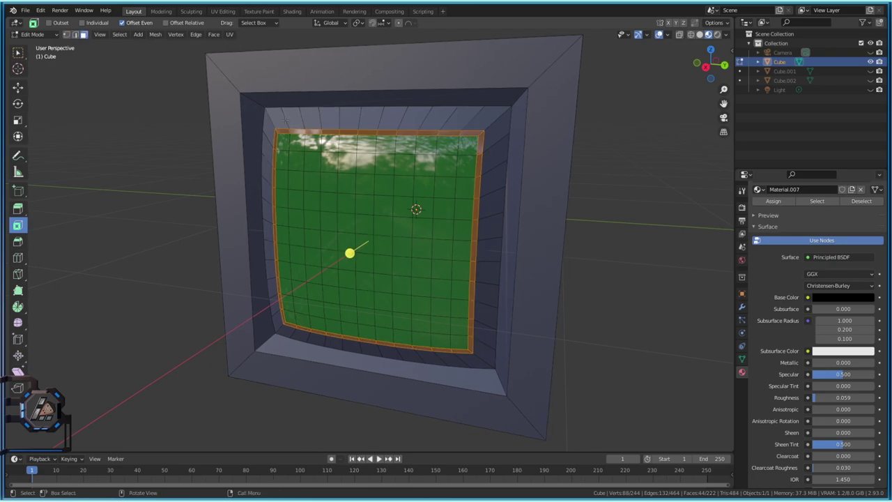
pyautogui.press('ctrl+KP_Add')
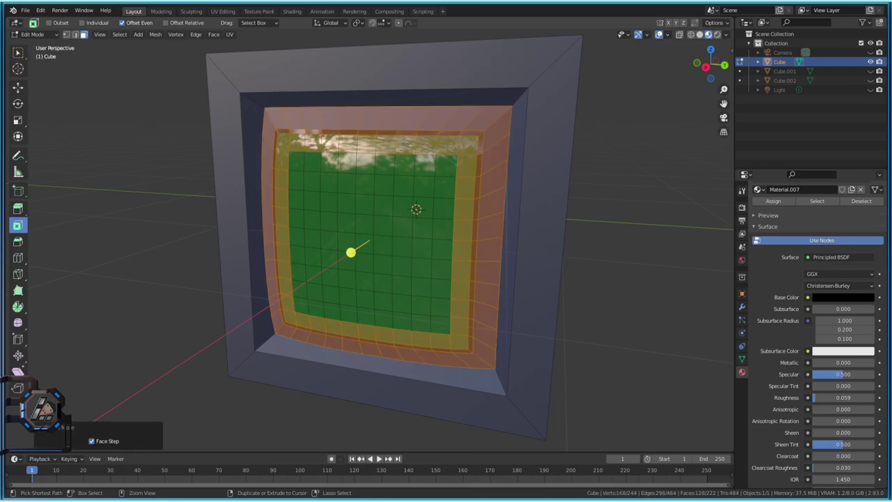
pyautogui.press('ctrl+KP_Subtract')
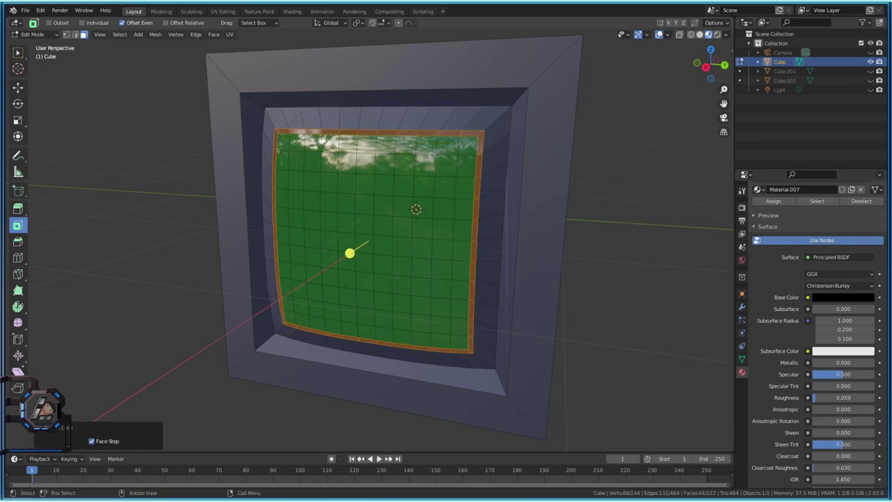
pyautogui.press('c')
pyautogui.scroll(5, 280, 119)
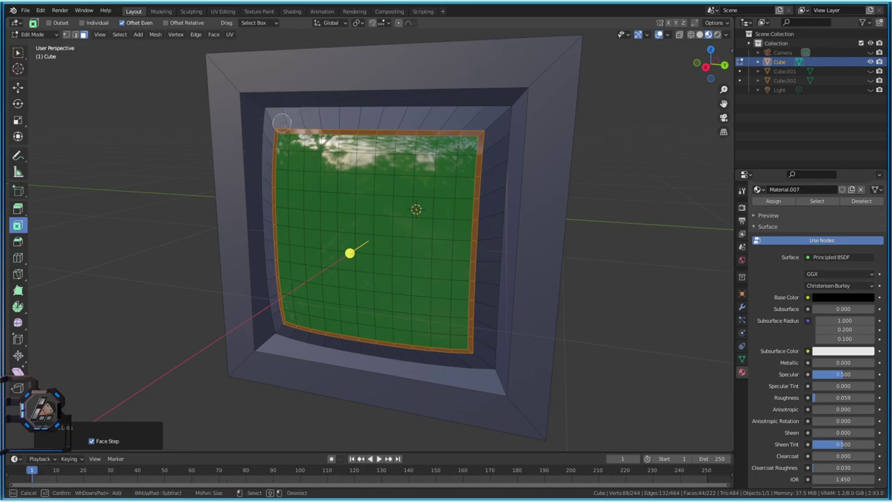
pyautogui.scroll(3, 280, 118)
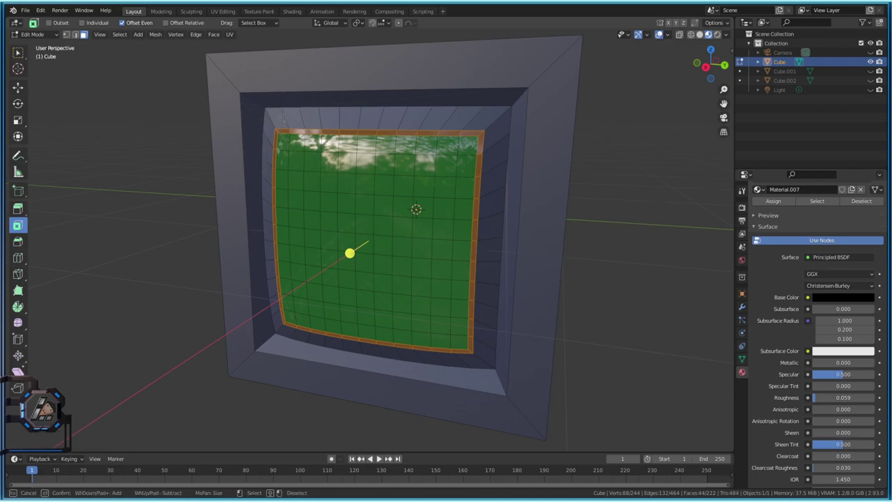
pyautogui.scroll(-4, 280, 118)
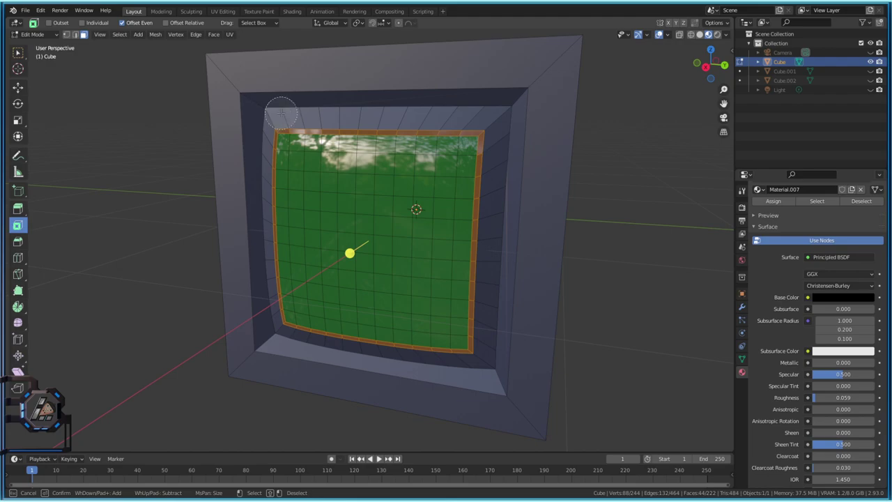
pyautogui.scroll(4, 280, 118)
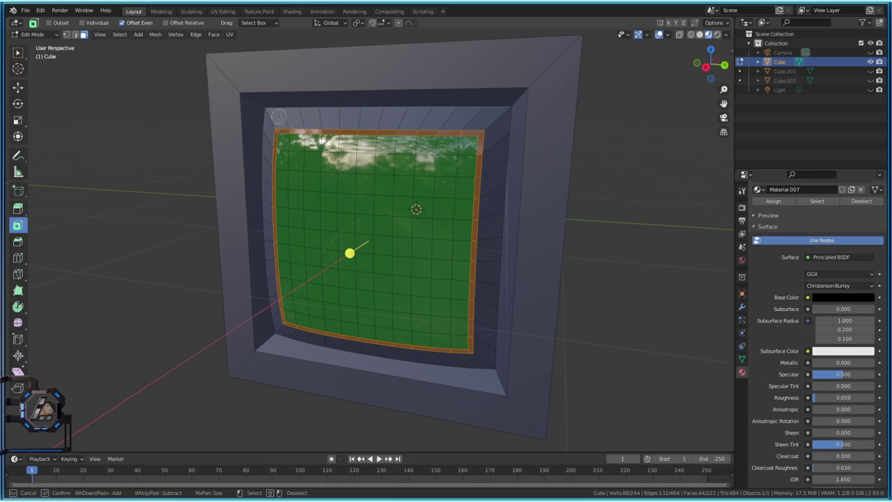
pyautogui.click(277, 117)
pyautogui.moveTo(278, 117)
pyautogui.mouseDown()
pyautogui.moveTo(489, 118)
pyautogui.moveTo(477, 356)
pyautogui.moveTo(434, 358)
pyautogui.moveTo(455, 357)
pyautogui.moveTo(282, 331)
pyautogui.moveTo(270, 296)
pyautogui.moveTo(264, 106)
pyautogui.moveTo(256, 130)
pyautogui.mouseUp()
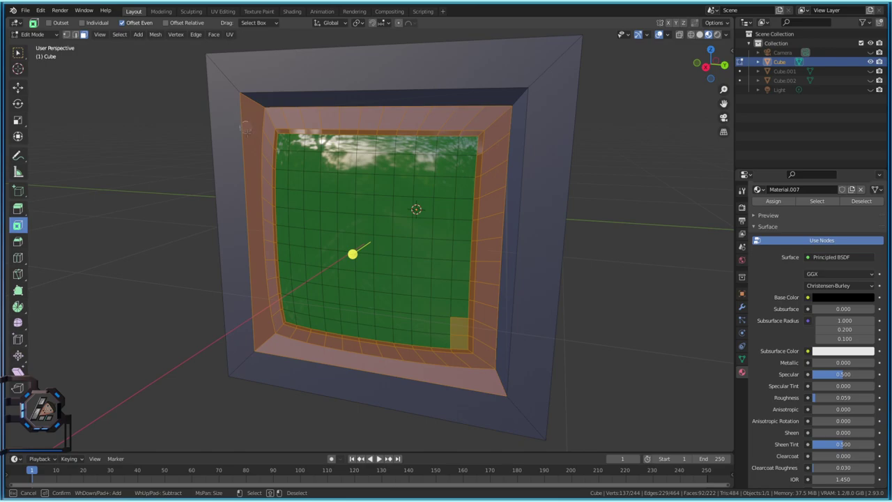
# Deselect the stray flat casing faces and the green corner face, keeping only the rim and its surrounding ring selected.
pyautogui.keyDown('shift'); pyautogui.click(245, 124); pyautogui.keyUp('shift')
pyautogui.keyDown('shift'); pyautogui.click(282, 360); pyautogui.keyUp('shift')
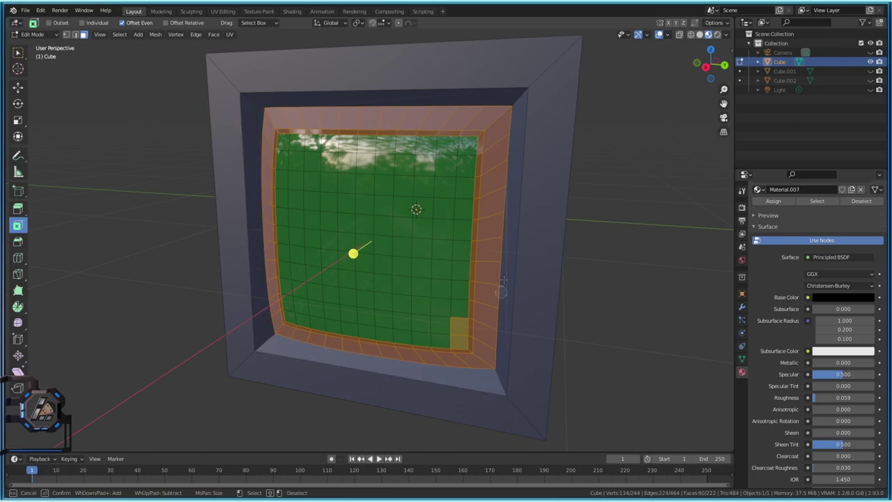
pyautogui.keyDown('shift'); pyautogui.click(453, 329); pyautogui.keyUp('shift')
pyautogui.rightClick(328, 202)
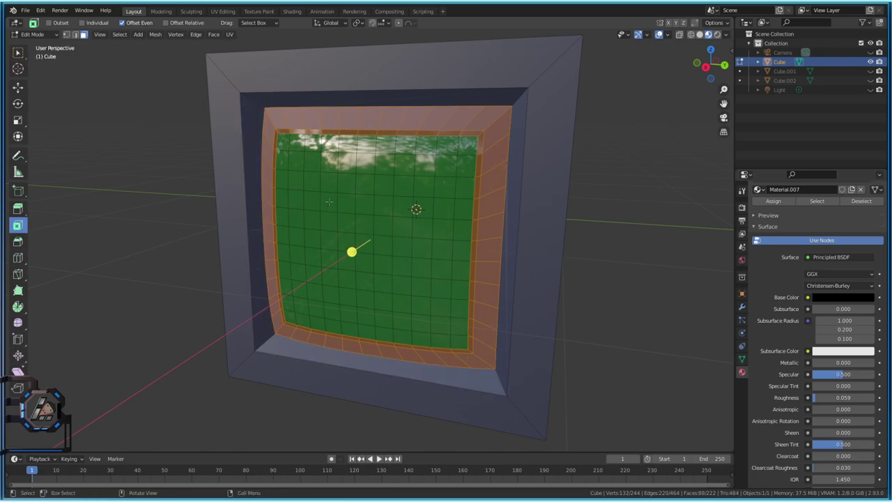
# Shade the selected rim and surrounding recess faces smooth and check the shading in Object Mode.
pyautogui.rightClick(382, 158)
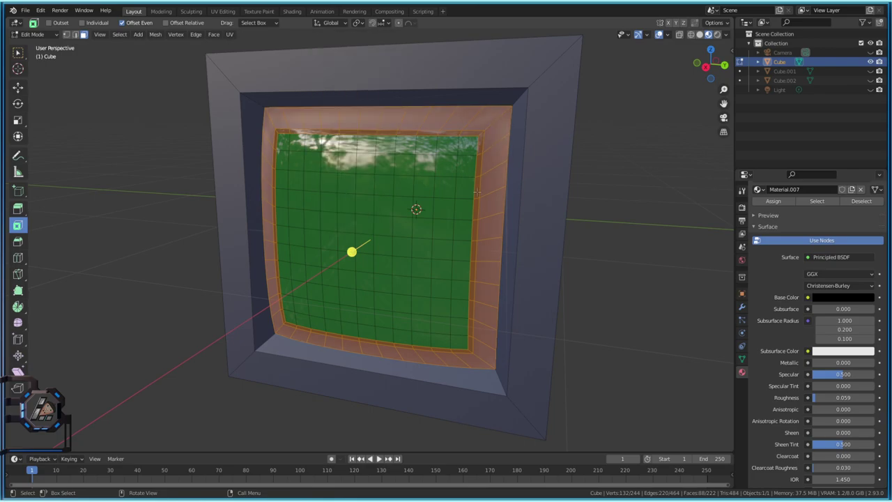
pyautogui.press('Tab')
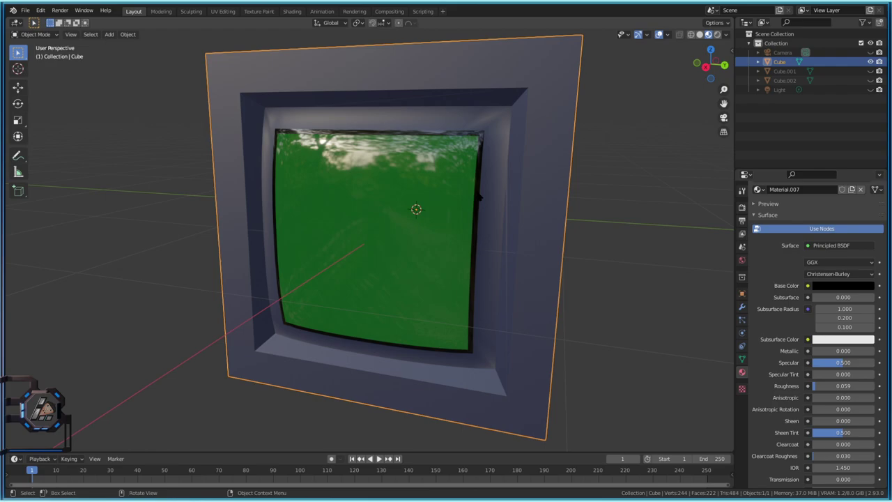
pyautogui.moveTo(478, 198); pyautogui.dragTo(494, 175, button='middle')
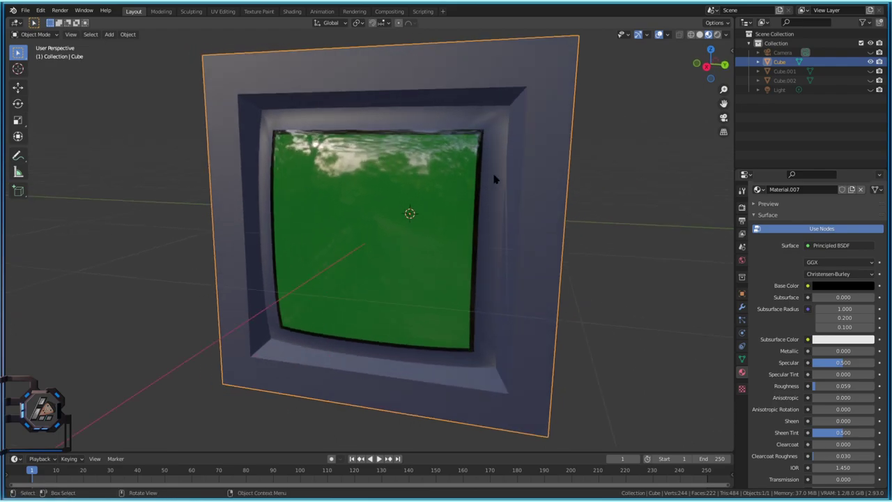
# Replace the selection in Edit Mode with all faces using Material.006 and Material.007, covering the green screen and its black rim.
pyautogui.press('Tab')
pyautogui.moveTo(480, 203); pyautogui.dragTo(399, 245)
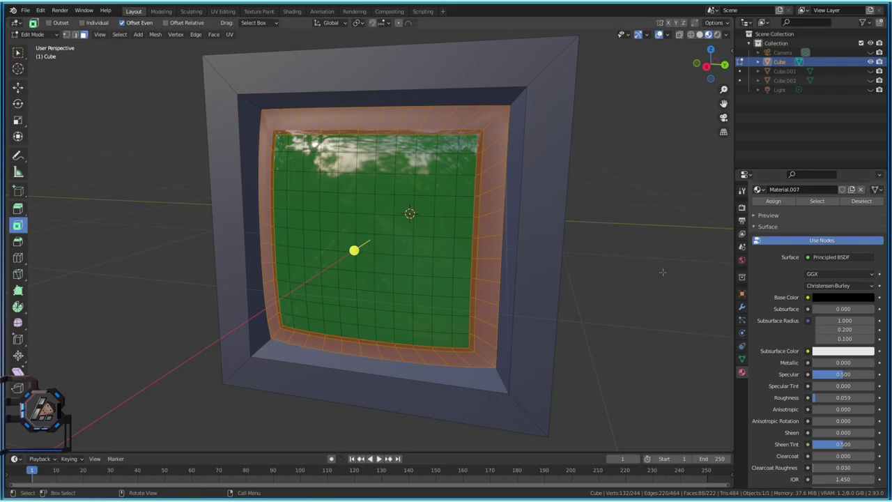
pyautogui.scroll(3, 780, 265)
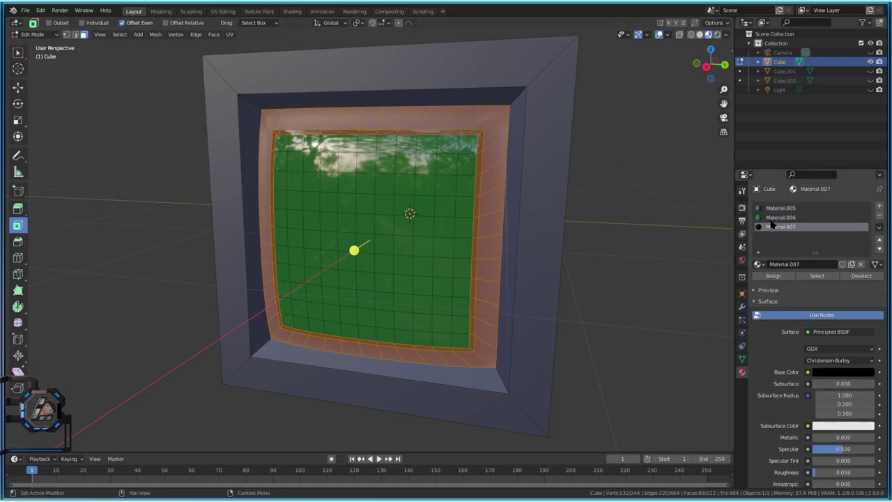
pyautogui.click(604, 248)
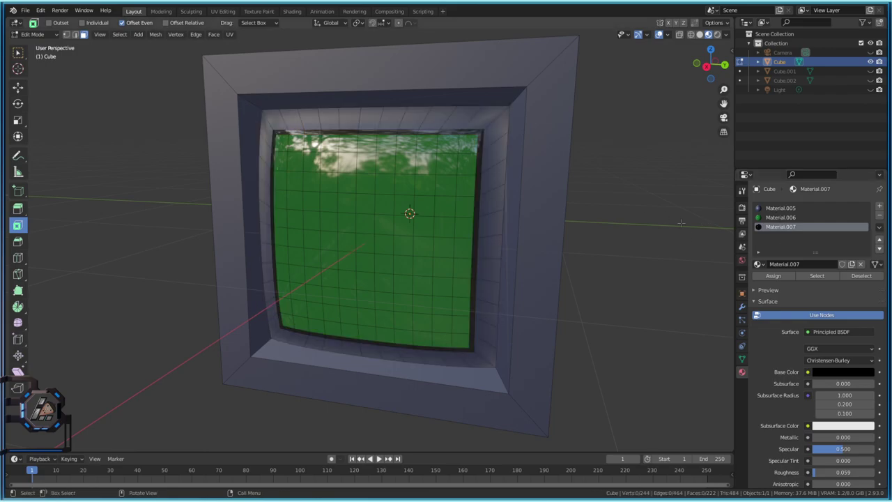
pyautogui.click(780, 218)
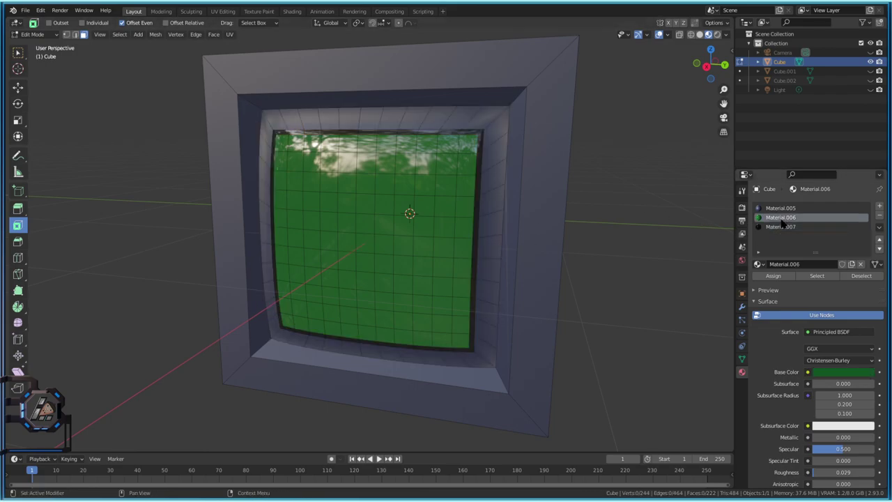
pyautogui.click(816, 275)
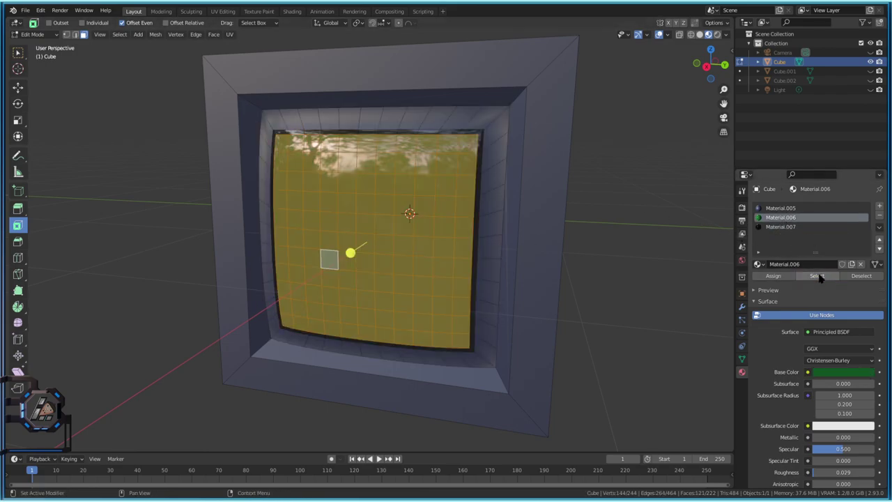
pyautogui.click(781, 228)
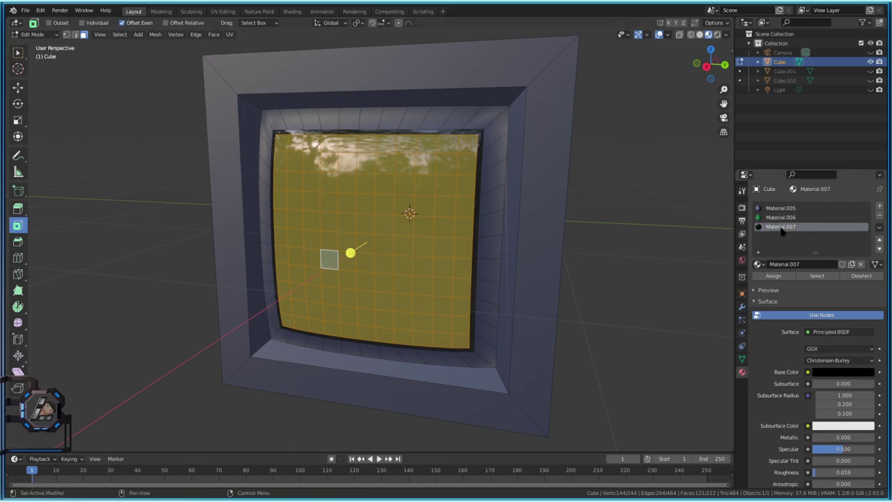
pyautogui.click(816, 276)
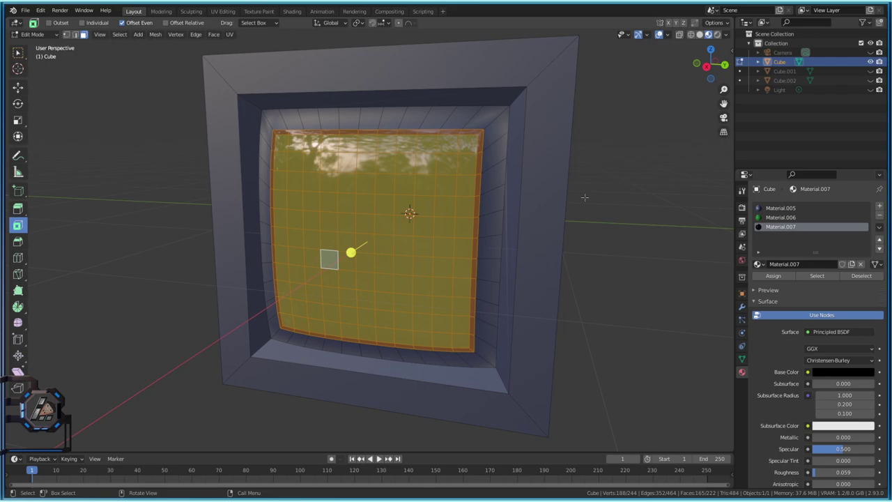
# Scale the selected screen and rim faces up by about 1.166 and check them from the side.
pyautogui.press('s')
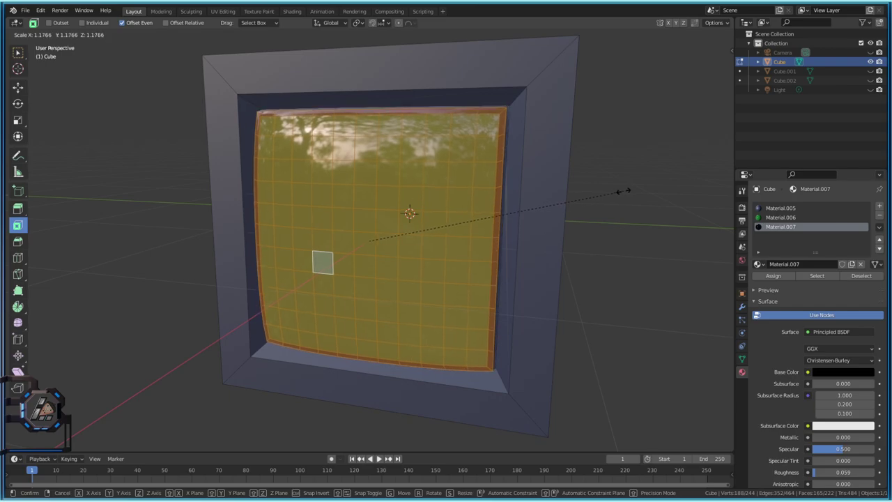
pyautogui.click(619, 192)
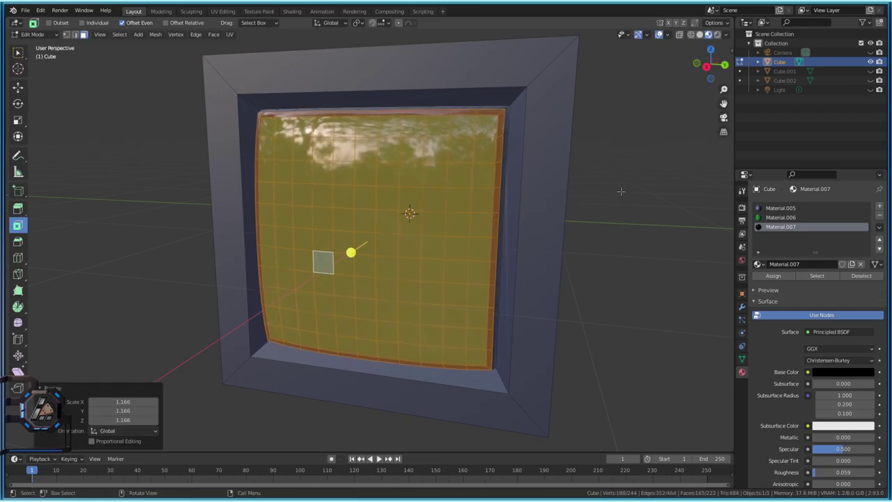
pyautogui.moveTo(618, 192); pyautogui.dragTo(496, 187, button='middle')
pyautogui.press('Tab')
pyautogui.press('Tab')
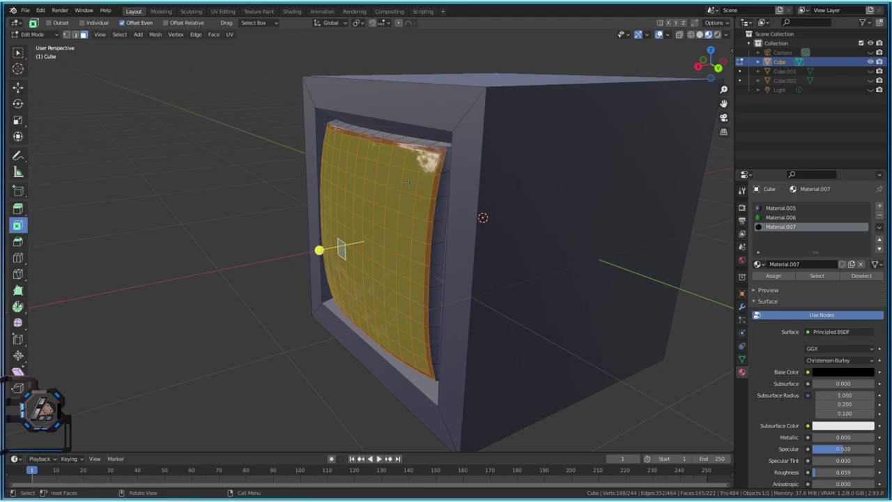
# Move the enlarged screen and rim about -0.096 m along the global X axis, back into the casing.
pyautogui.press('g')
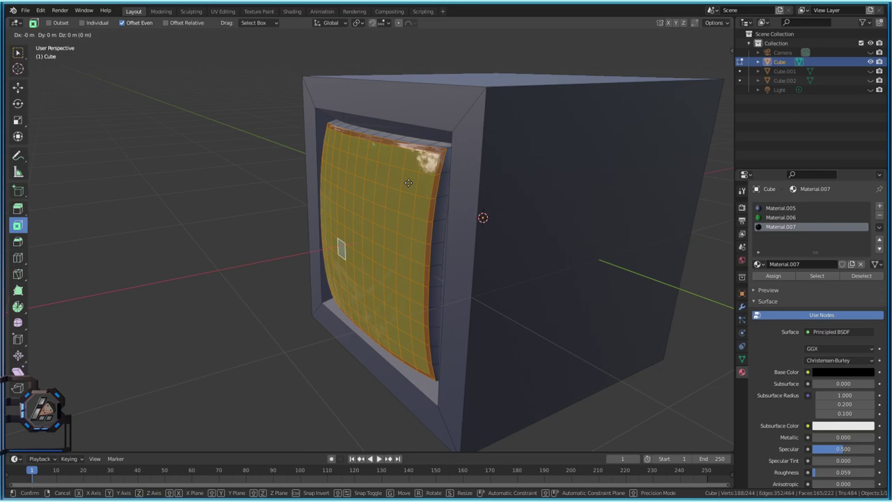
pyautogui.press('x')
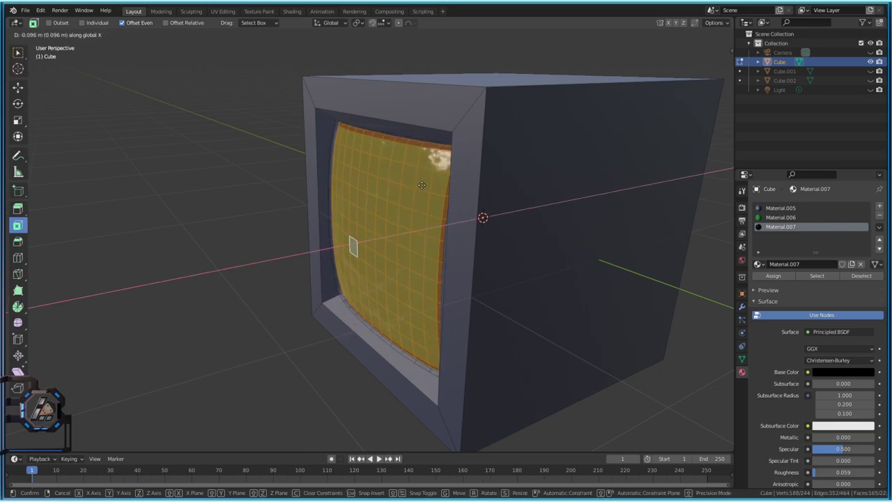
pyautogui.click(421, 185)
pyautogui.moveTo(422, 184); pyautogui.dragTo(490, 177, button='middle')
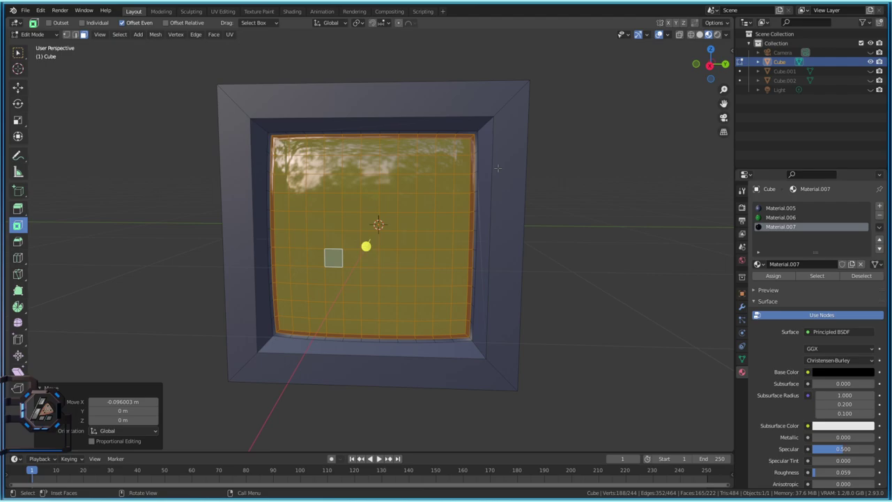
# Switch to Object Mode and inspect the enlarged screen, rim and casing from several angles and distances.
pyautogui.press('Tab')
pyautogui.moveTo(497, 172); pyautogui.dragTo(461, 223, button='middle')
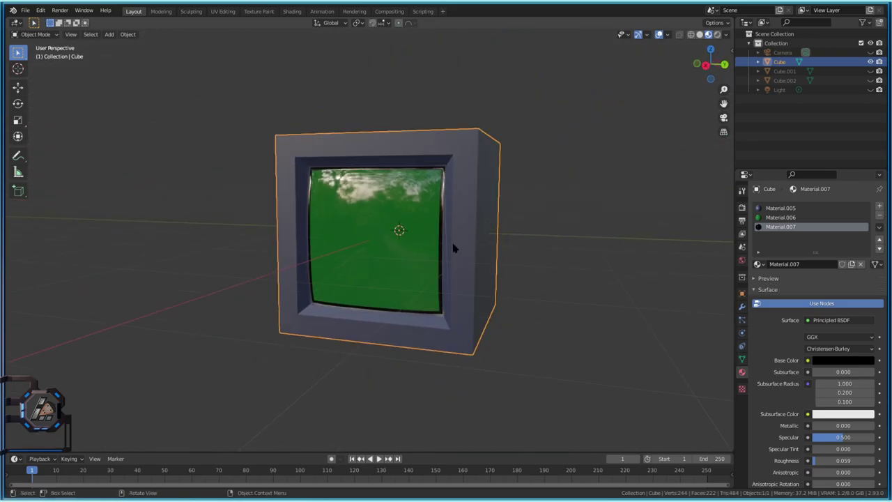
pyautogui.scroll(5, 460, 237)
pyautogui.moveTo(461, 237); pyautogui.dragTo(475, 246, button='middle')
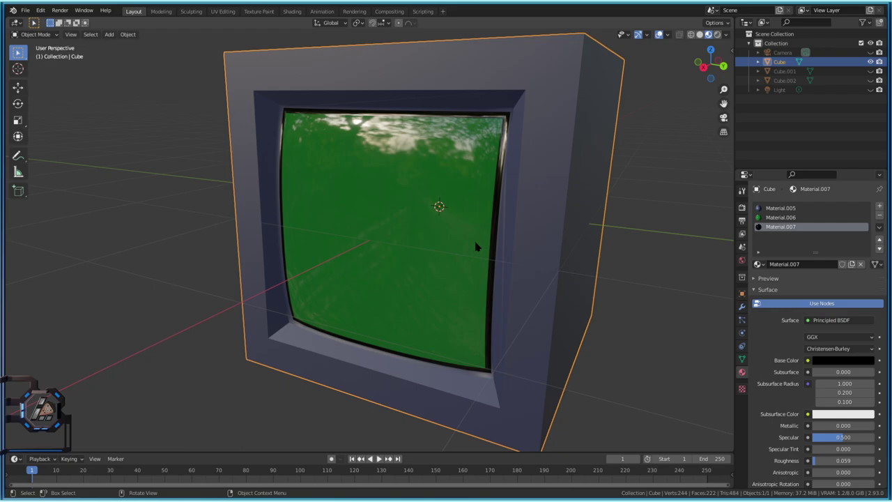
pyautogui.moveTo(522, 96); pyautogui.dragTo(292, 131, button='middle')
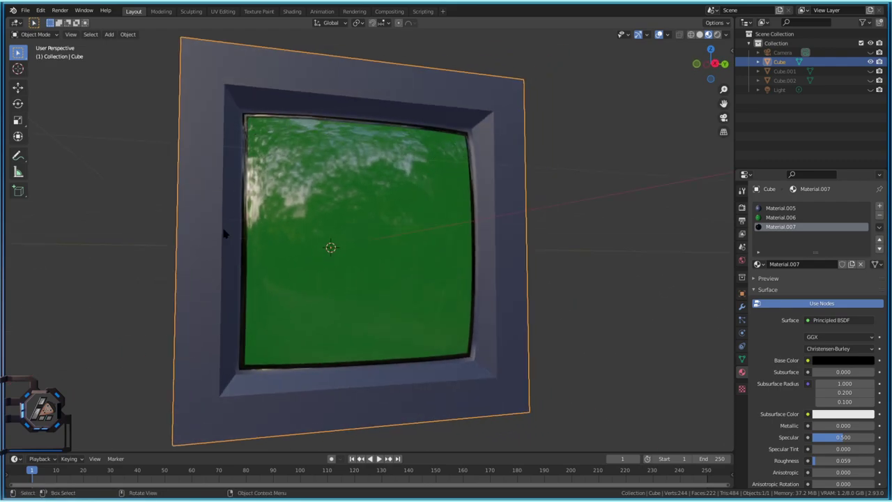
pyautogui.moveTo(460, 241); pyautogui.dragTo(488, 262, button='middle')
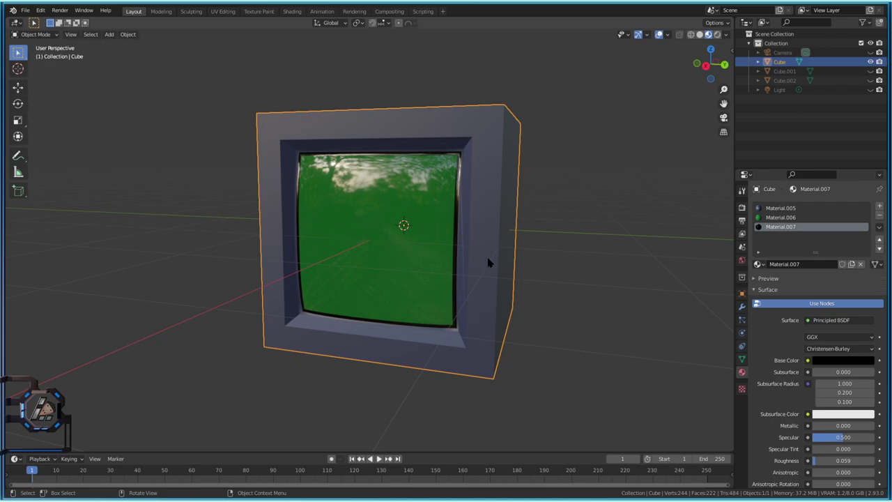
pyautogui.moveTo(436, 217); pyautogui.dragTo(416, 222, button='middle')
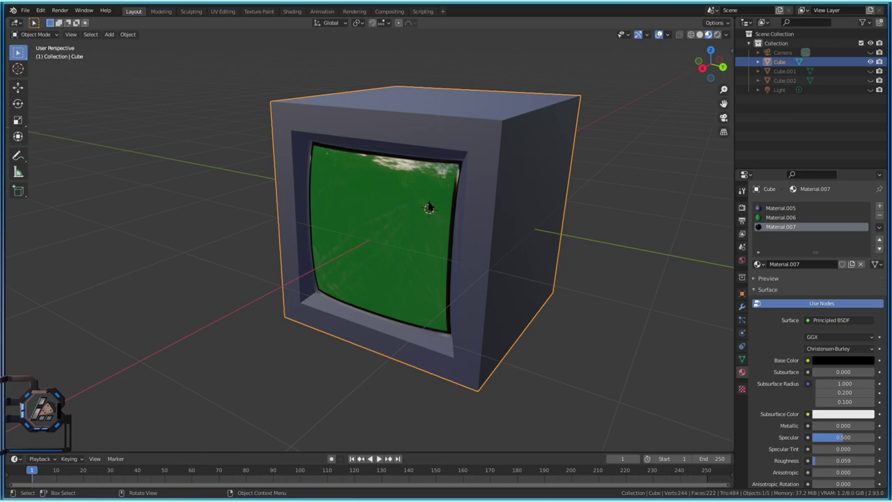
pyautogui.moveTo(409, 104); pyautogui.dragTo(506, 153, button='middle')
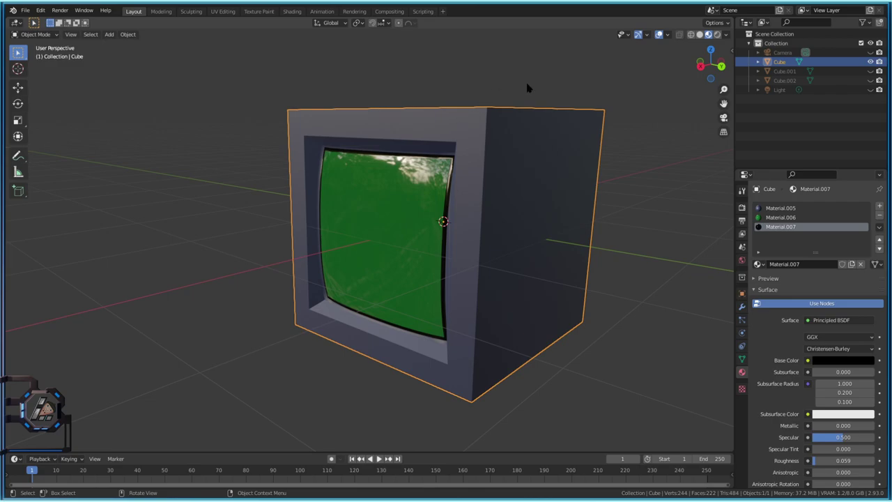
pyautogui.moveTo(528, 86); pyautogui.dragTo(564, 157, button='middle')
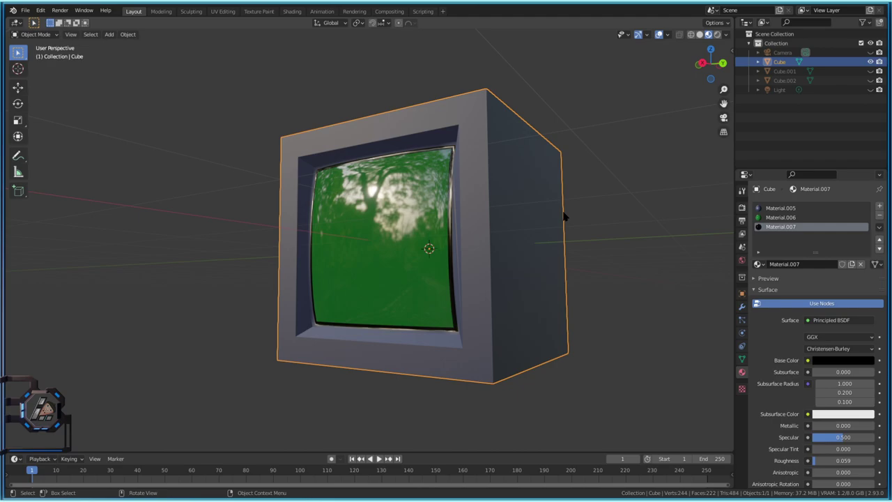
pyautogui.moveTo(565, 217); pyautogui.dragTo(555, 233, button='middle')
pyautogui.scroll(3, 466, 191)
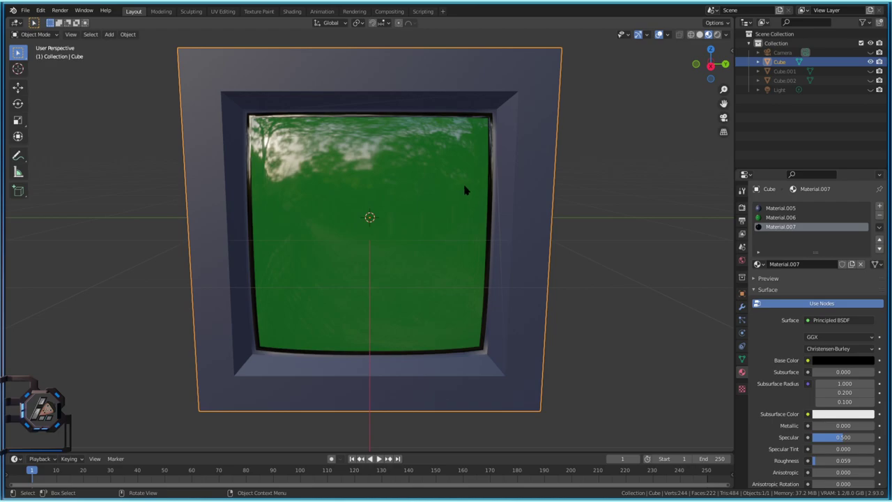
# Examine the screen, black rim and casing of the monitor from the front, the side and below.
pyautogui.moveTo(466, 191); pyautogui.dragTo(416, 175, button='middle')
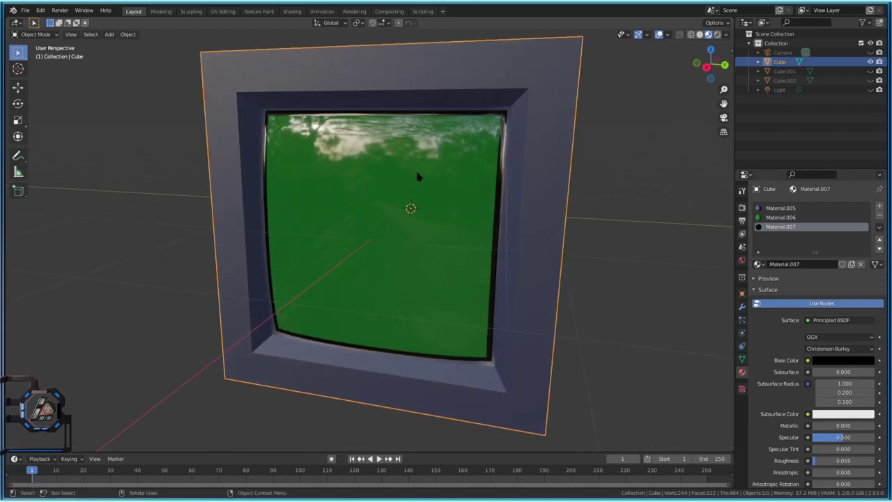
pyautogui.scroll(5, 408, 138)
pyautogui.moveTo(491, 149); pyautogui.dragTo(425, 171, button='middle')
pyautogui.scroll(-2, 354, 135)
pyautogui.moveTo(451, 217); pyautogui.dragTo(482, 223, button='middle')
pyautogui.scroll(-3, 456, 223)
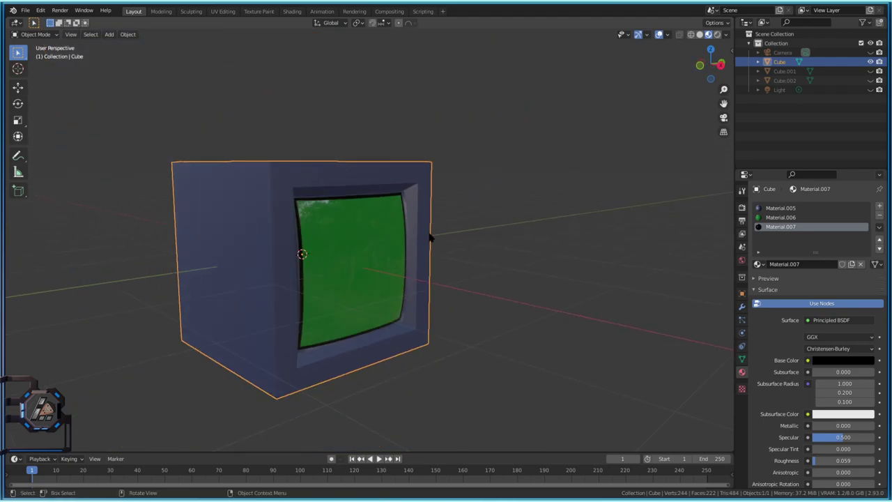
pyautogui.moveTo(464, 281); pyautogui.dragTo(498, 247, button='middle')
pyautogui.moveTo(324, 188); pyautogui.dragTo(439, 249, button='middle')
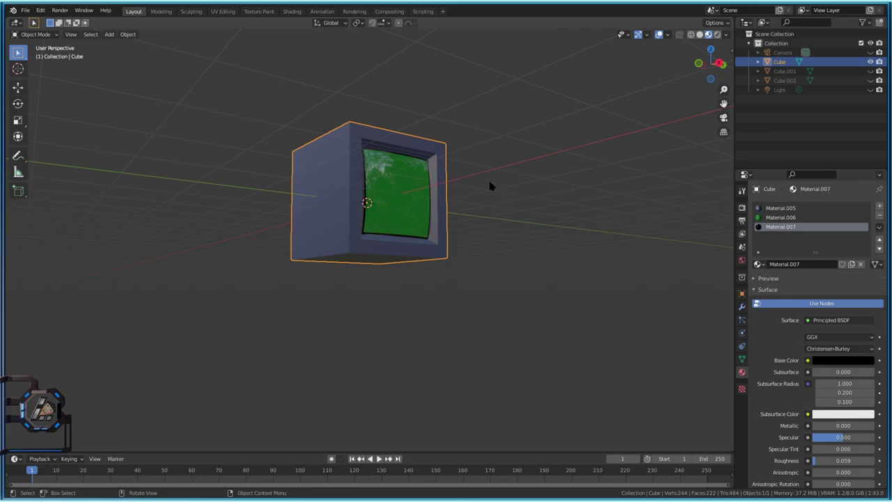
pyautogui.moveTo(489, 186); pyautogui.dragTo(445, 172, button='middle')
# Set the roughness of Material.006 on the green screen to 0.096 and enter Edit Mode on the monitor.
pyautogui.scroll(3, 412, 171)
pyautogui.moveTo(835, 459)
pyautogui.mouseDown()
pyautogui.moveTo(856, 460)
pyautogui.moveTo(819, 459)
pyautogui.mouseUp()
pyautogui.click(780, 217)
pyautogui.moveTo(550, 223); pyautogui.dragTo(507, 227, button='middle')
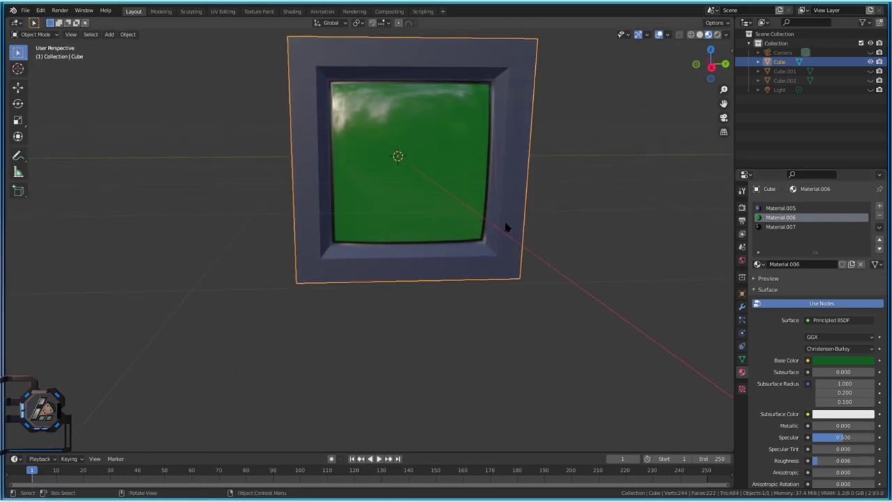
pyautogui.moveTo(486, 261); pyautogui.dragTo(431, 288, button='middle')
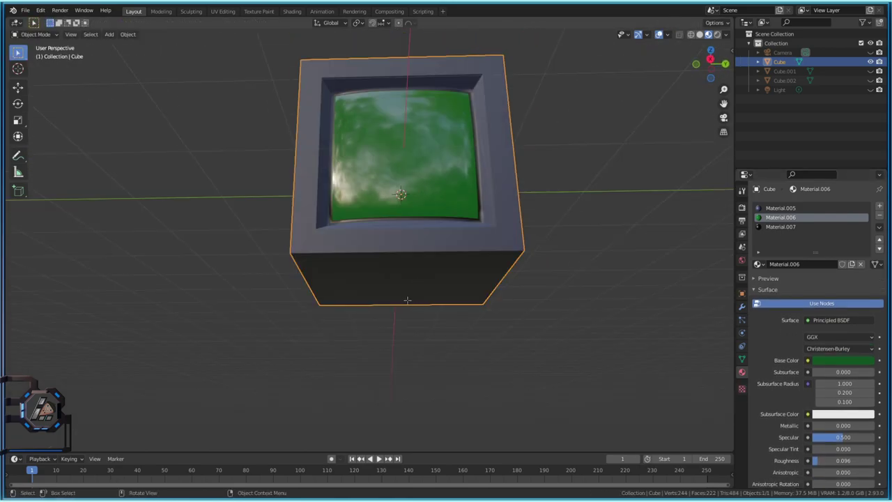
pyautogui.press('Tab')
# Try extruding the casing's bottom face about 0.296 m downward.
pyautogui.click(407, 300)
pyautogui.moveTo(530, 300); pyautogui.dragTo(539, 260, button='middle')
pyautogui.press('e')
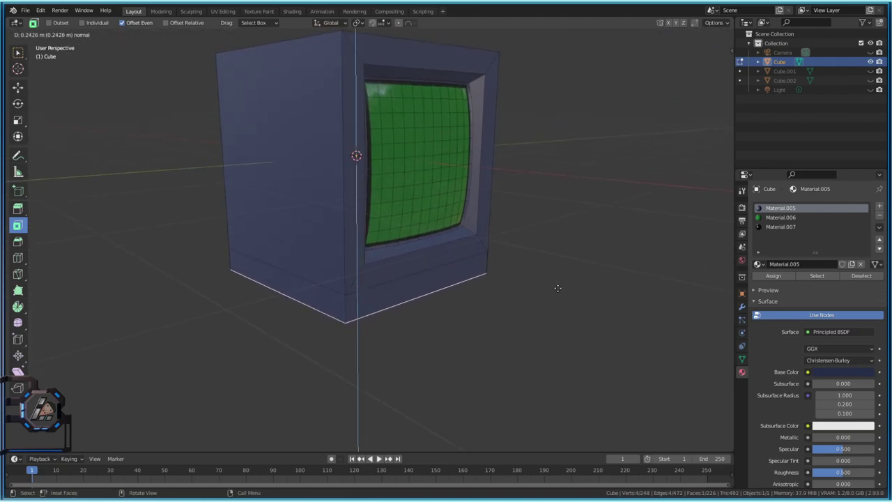
pyautogui.click(555, 289)
pyautogui.moveTo(555, 289); pyautogui.dragTo(366, 317, button='middle')
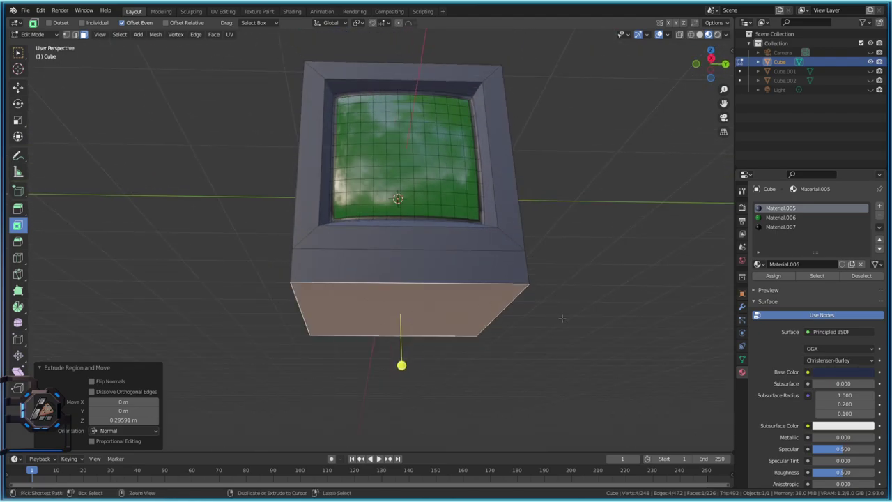
pyautogui.click(585, 333)
pyautogui.moveTo(585, 333); pyautogui.dragTo(592, 328, button='middle')
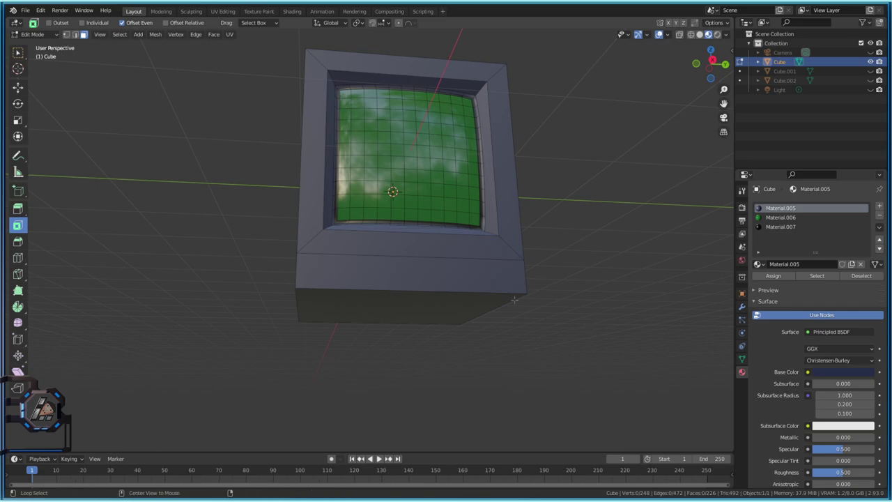
# Undo the bottom face extrusion together with its face selection.
pyautogui.hotkey('ctrl', 'z')
pyautogui.hotkey('ctrl', 'z')
pyautogui.hotkey('ctrl', 'z')
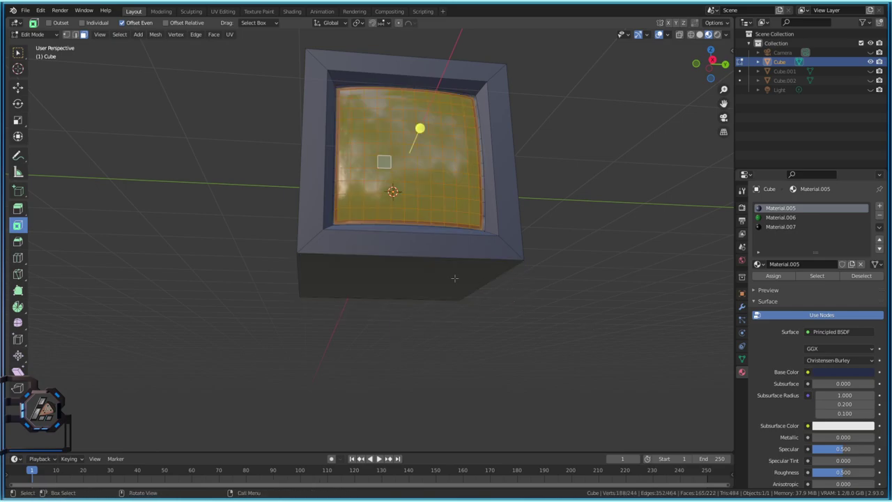
# Extrude the casing's bottom face about 0.215 m downward to make the body taller below the screen.
pyautogui.click(454, 278)
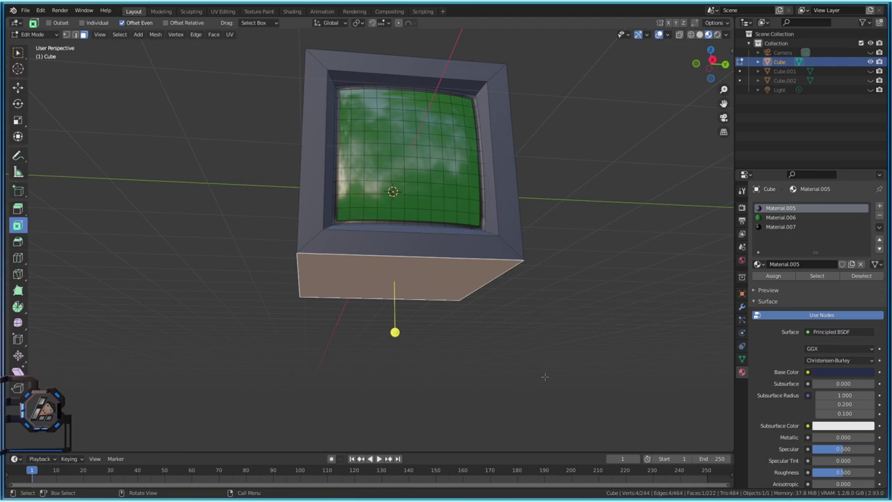
pyautogui.press('e')
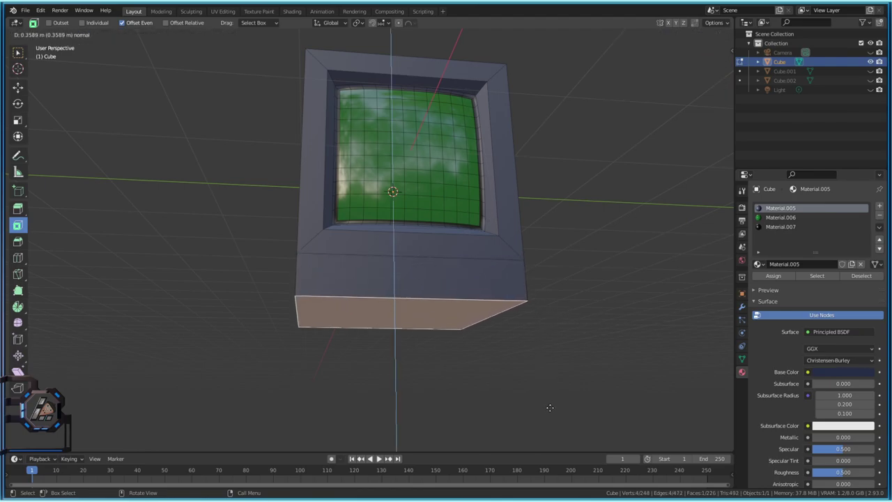
pyautogui.click(548, 395)
pyautogui.moveTo(548, 395); pyautogui.dragTo(510, 376, button='middle')
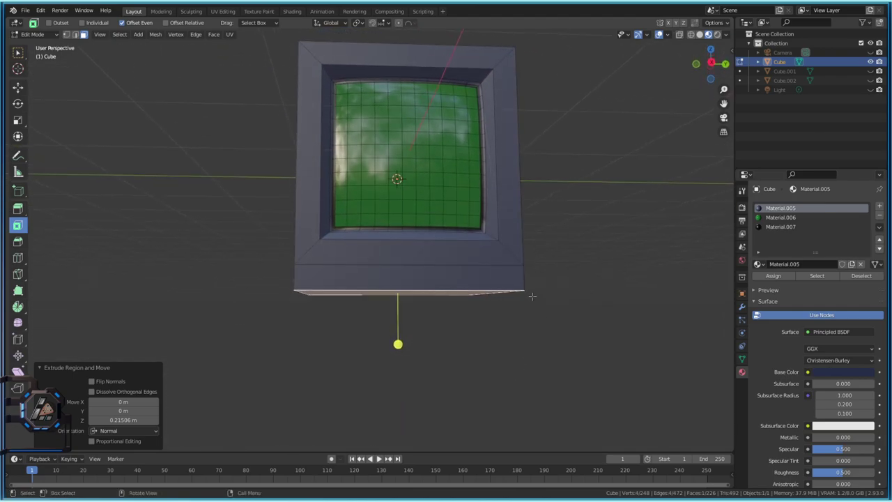
pyautogui.moveTo(532, 296); pyautogui.dragTo(413, 334, button='middle')
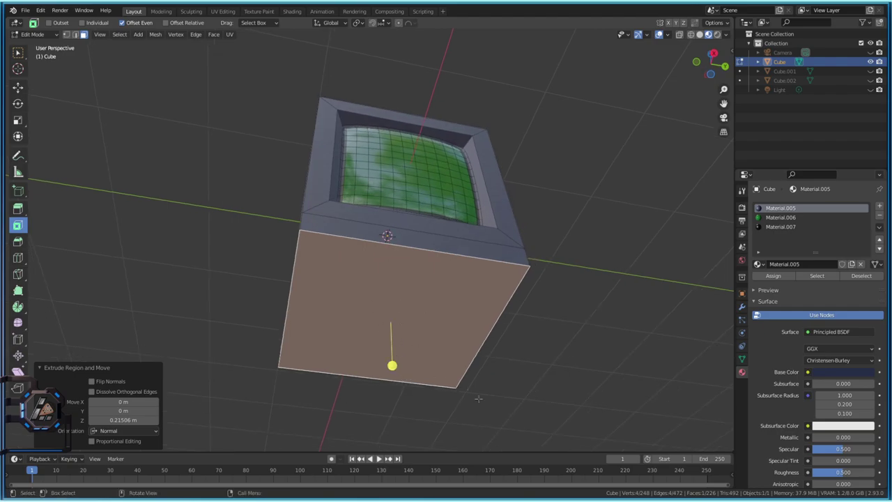
pyautogui.moveTo(439, 411); pyautogui.dragTo(411, 390, button='middle')
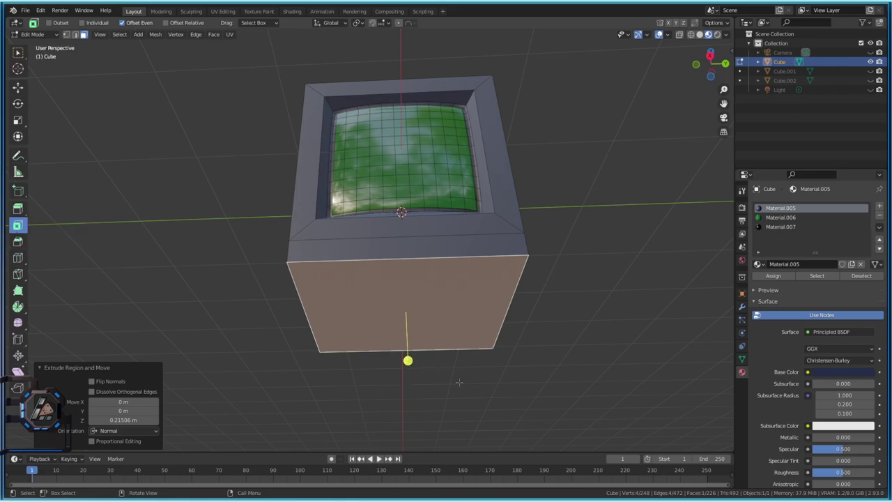
pyautogui.press('e')
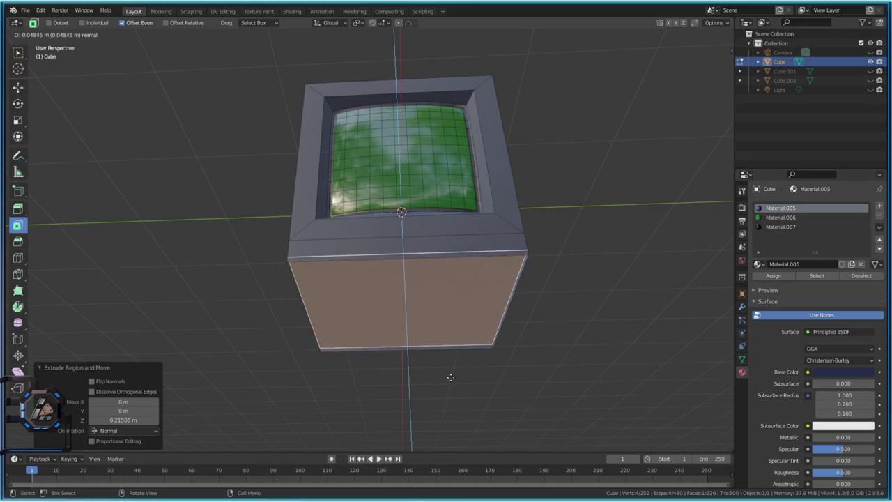
pyautogui.rightClick(447, 369)
pyautogui.hotkey('ctrl', 'z')
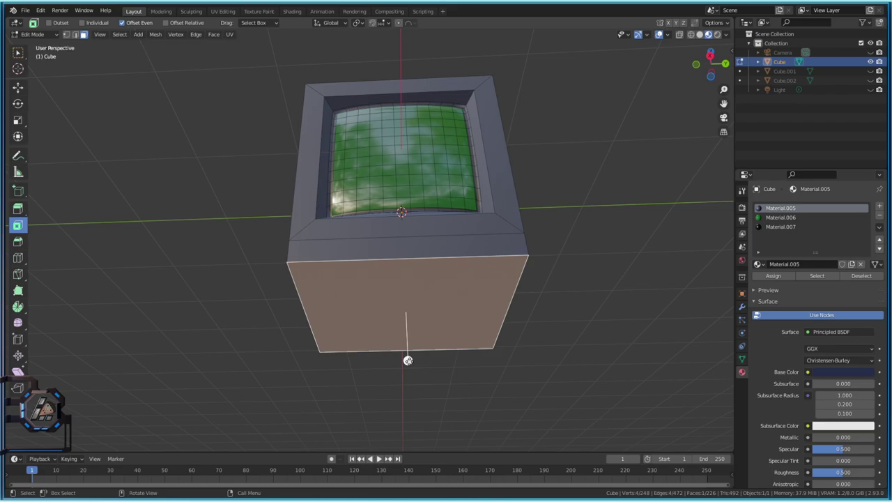
# Inset the casing's bottom face by about 0.151 m, and inset the resulting inner face by another 0.072 m.
pyautogui.moveTo(407, 360); pyautogui.dragTo(403, 346)
pyautogui.moveTo(403, 346); pyautogui.dragTo(422, 355, button='middle')
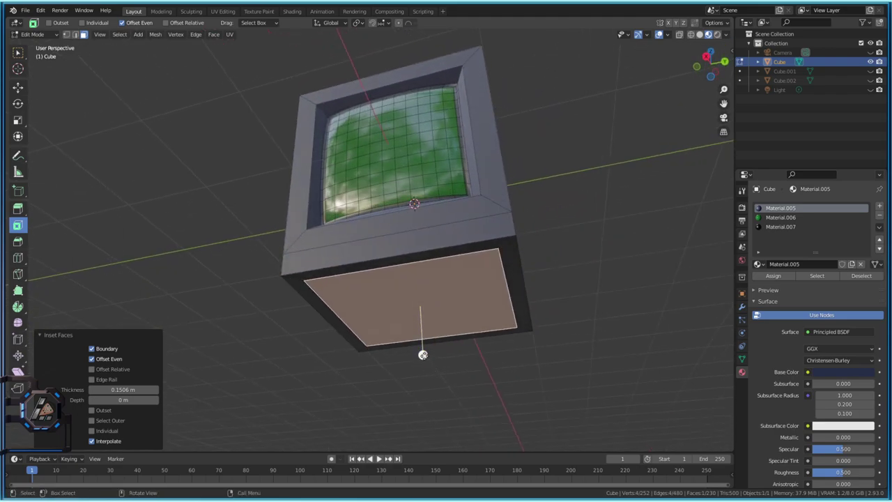
pyautogui.press('i')
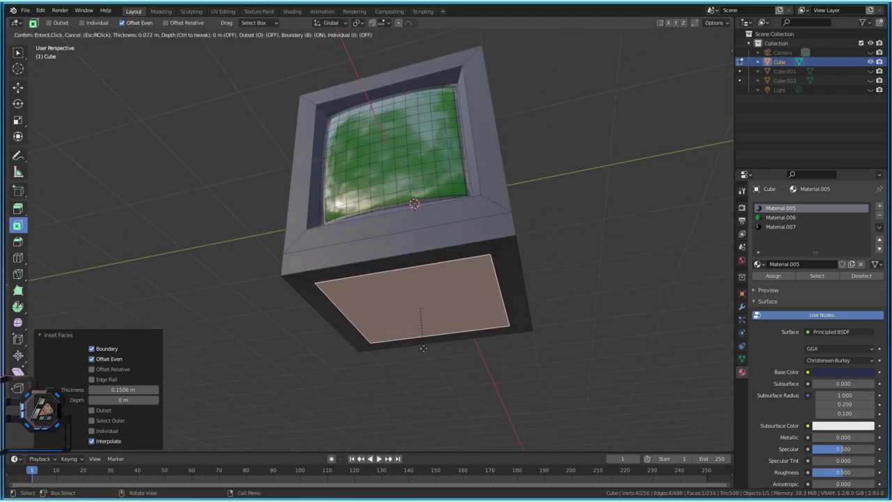
pyautogui.click(423, 348)
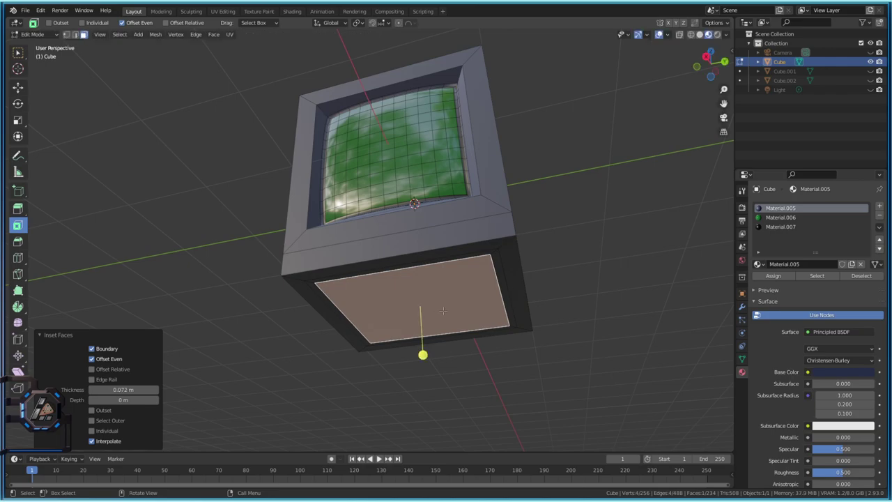
# Subdivide the inner bottom face with 10 cuts.
pyautogui.rightClick(474, 279)
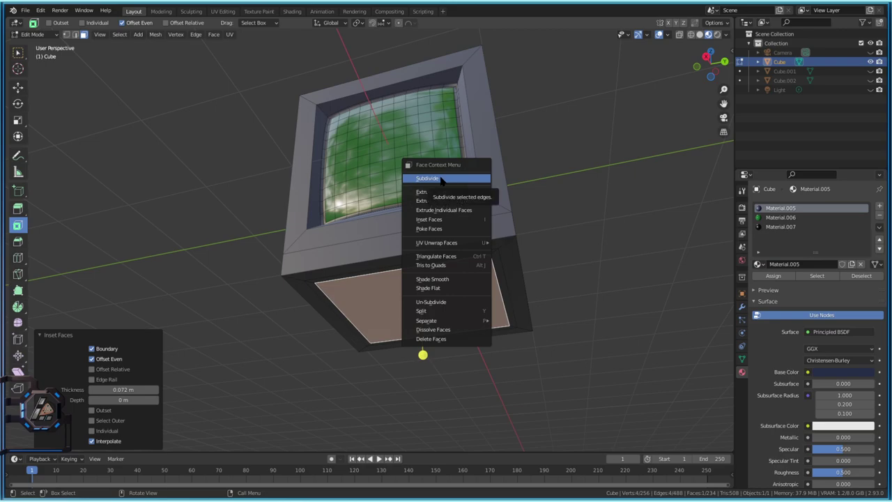
pyautogui.click(441, 180)
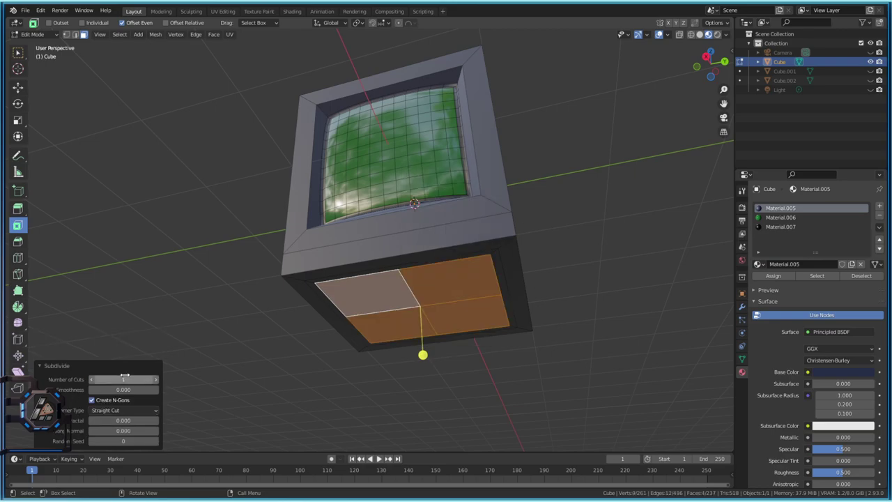
pyautogui.write('0')
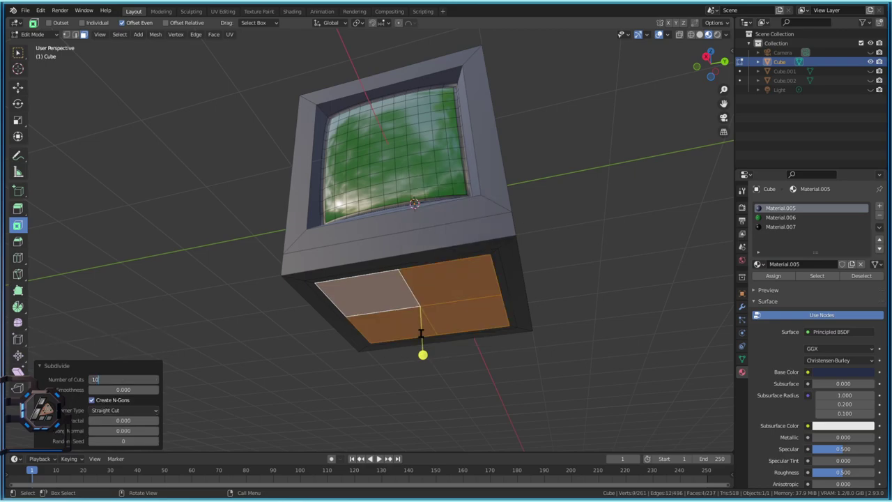
pyautogui.press('Return')
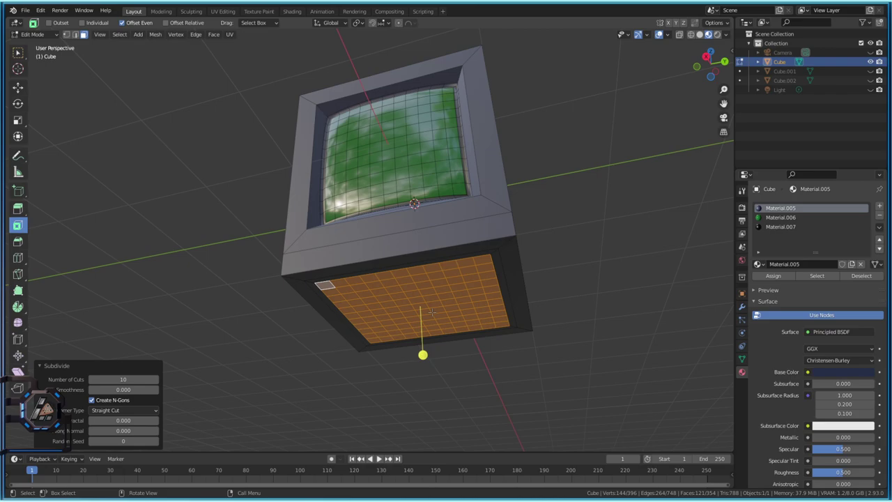
# Shape the subdivided bottom faces into a circle using To Sphere with a factor of 1, and delete those faces.
pyautogui.click(156, 35)
pyautogui.click(155, 34)
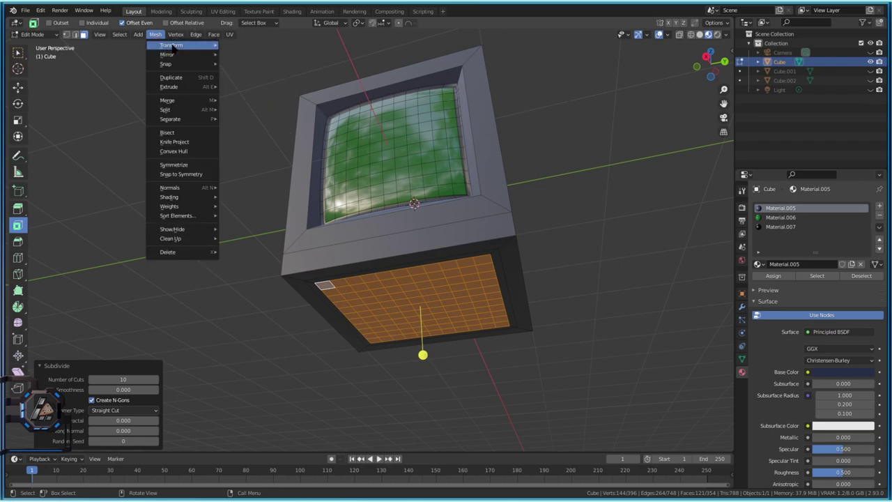
pyautogui.moveTo(174, 46)
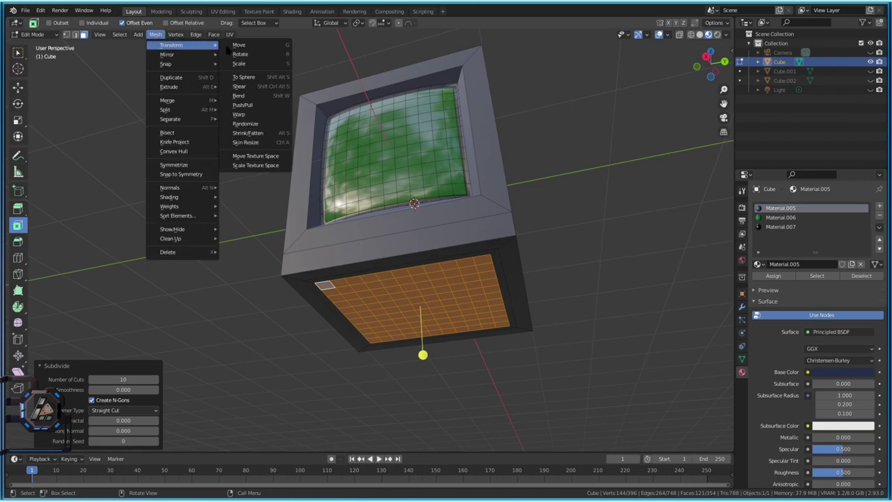
pyautogui.click(278, 78)
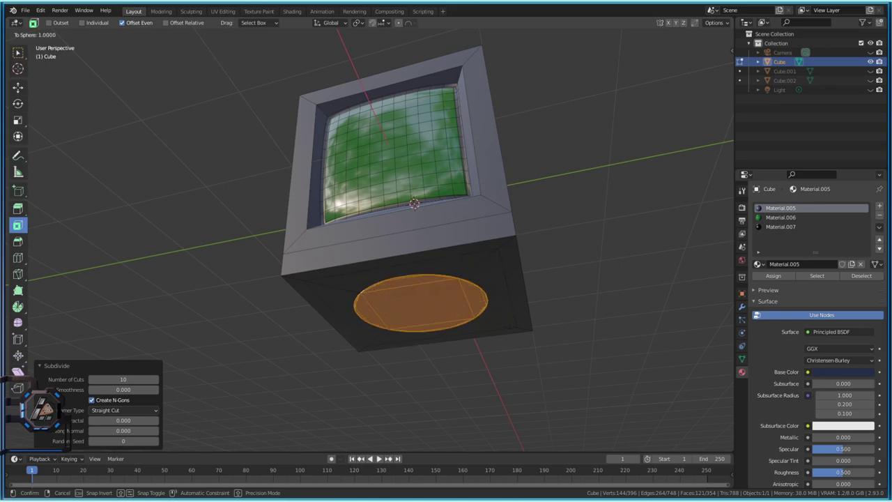
pyautogui.click(526, 161)
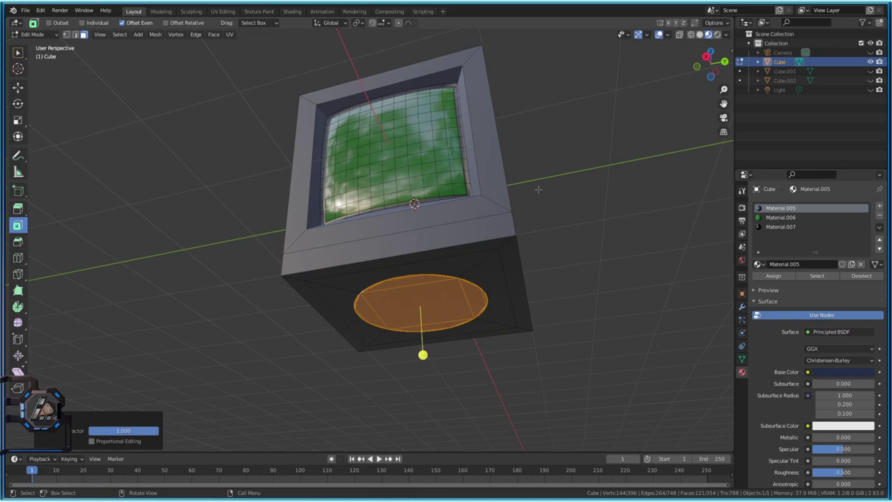
pyautogui.press('x')
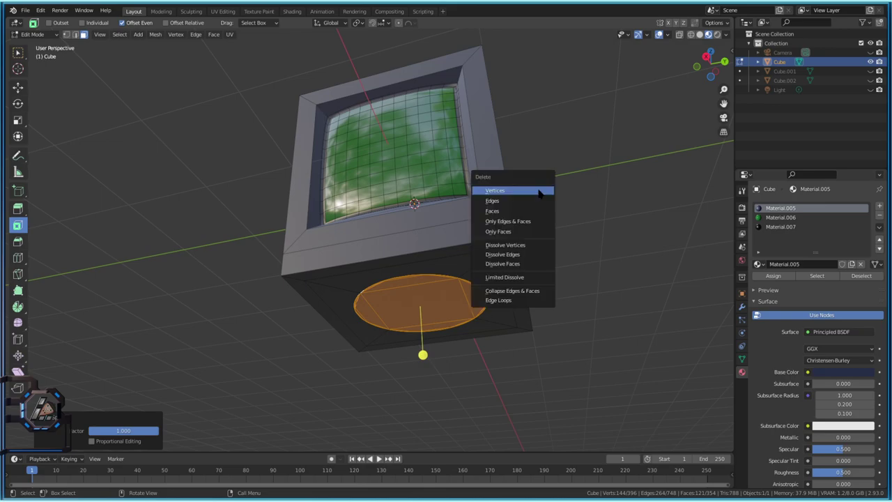
pyautogui.click(508, 211)
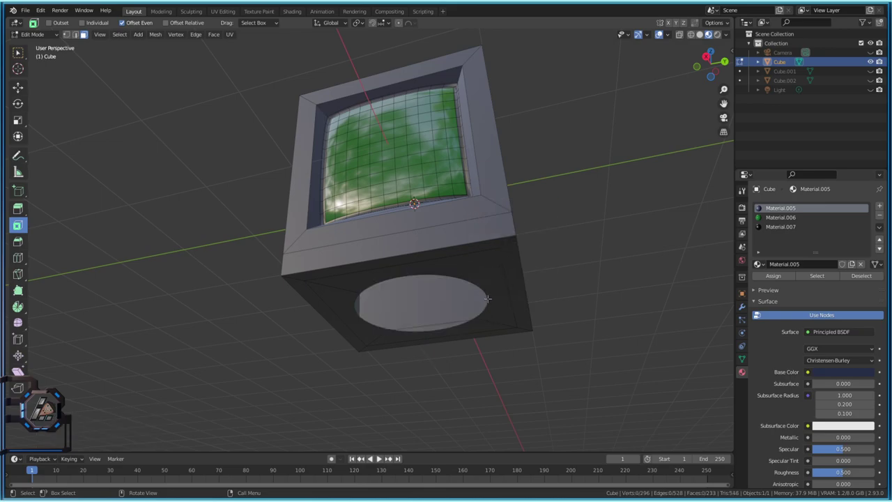
# Select all edges around the circular hole in the casing's underside and fill it with a single face.
pyautogui.click(74, 35)
pyautogui.moveTo(493, 283); pyautogui.dragTo(497, 246, button='middle')
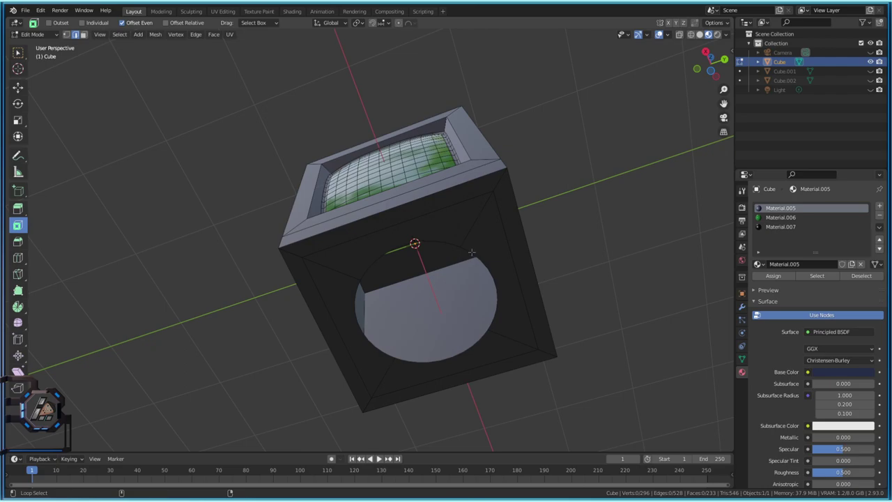
pyautogui.keyDown('alt'); pyautogui.click(496, 316); pyautogui.keyUp('alt')
pyautogui.keyDown('alt'); pyautogui.keyDown('shift'); pyautogui.click(472, 351); pyautogui.keyUp('shift'); pyautogui.keyUp('alt')
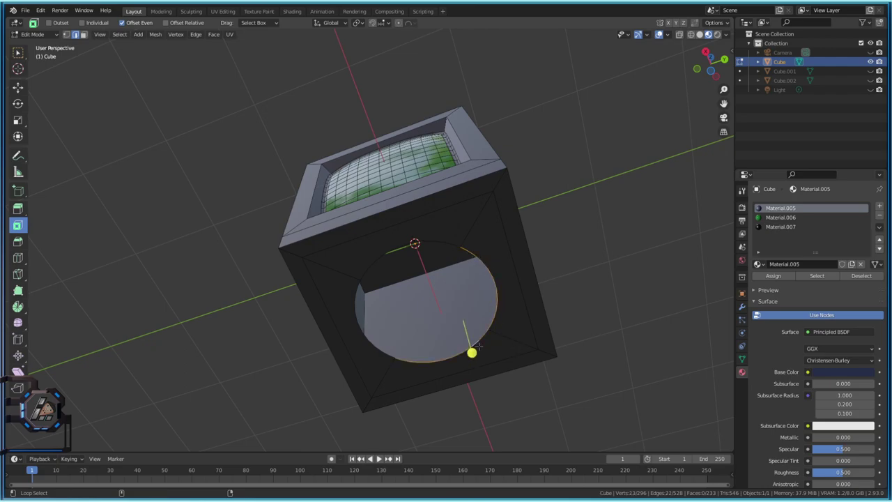
pyautogui.keyDown('alt'); pyautogui.keyDown('shift'); pyautogui.click(360, 331); pyautogui.keyUp('shift'); pyautogui.keyUp('alt')
pyautogui.keyDown('alt'); pyautogui.keyDown('shift'); pyautogui.click(389, 247); pyautogui.keyUp('shift'); pyautogui.keyUp('alt')
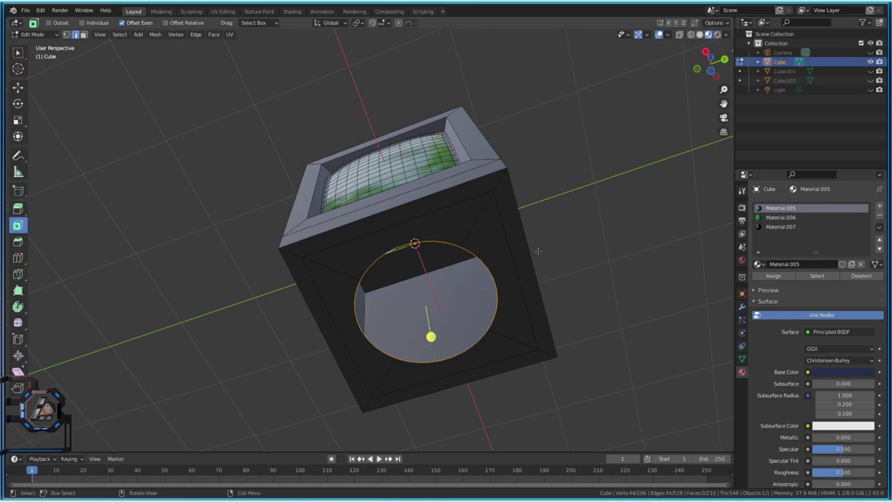
pyautogui.moveTo(530, 269); pyautogui.dragTo(508, 279, button='middle')
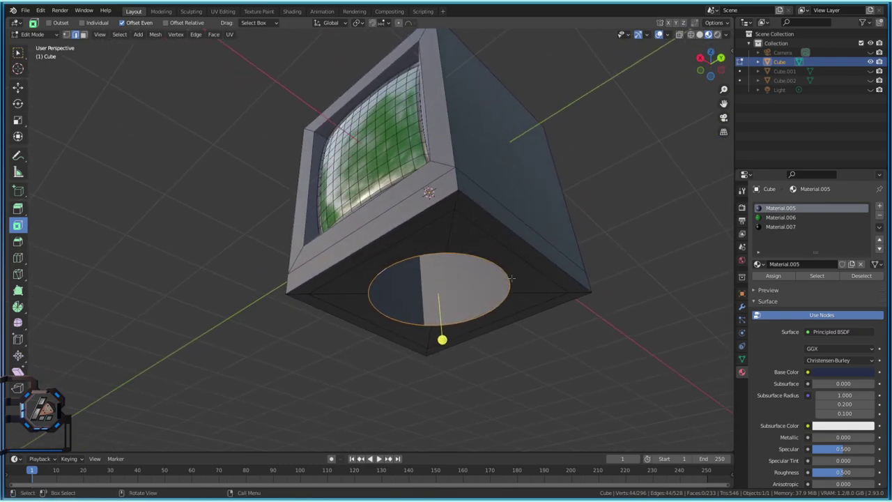
pyautogui.press('f')
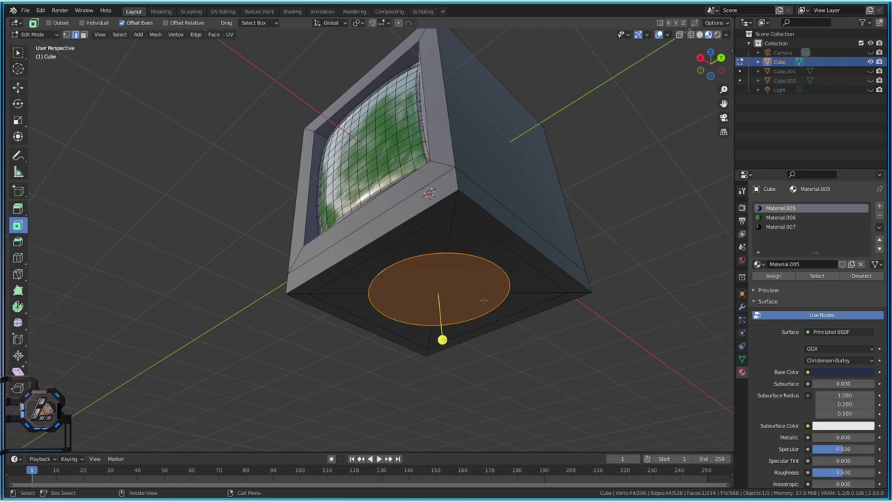
pyautogui.moveTo(501, 338); pyautogui.dragTo(535, 335, button='middle')
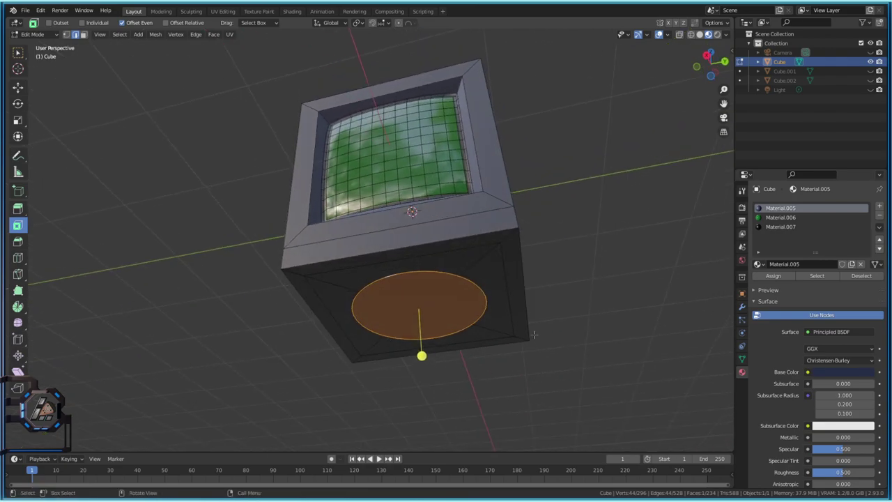
# Scale the circular face under the casing by about 1.231 and extrude it downward about 0.182 m.
pyautogui.press('s')
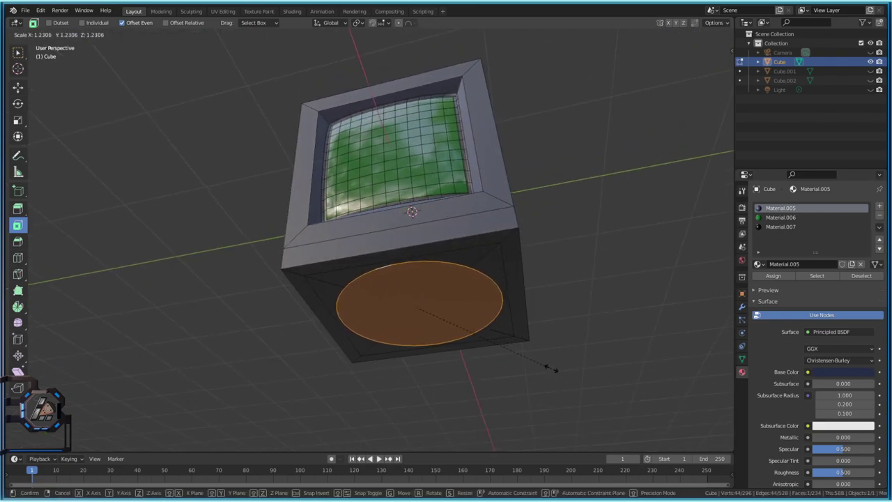
pyautogui.click(552, 368)
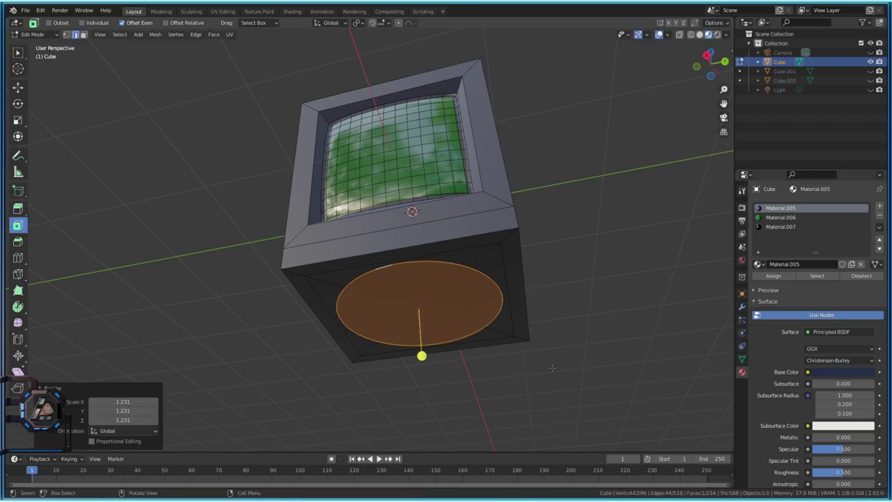
pyautogui.press('e')
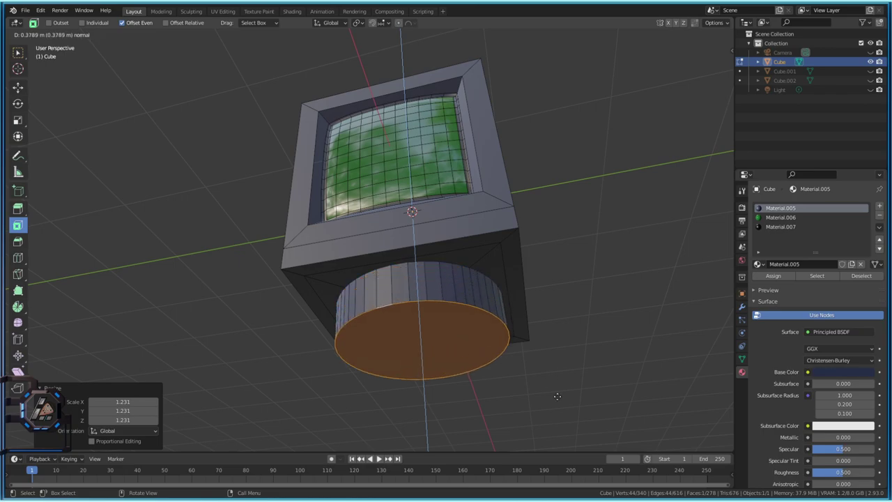
pyautogui.click(507, 363)
pyautogui.moveTo(508, 363); pyautogui.dragTo(502, 381, button='middle')
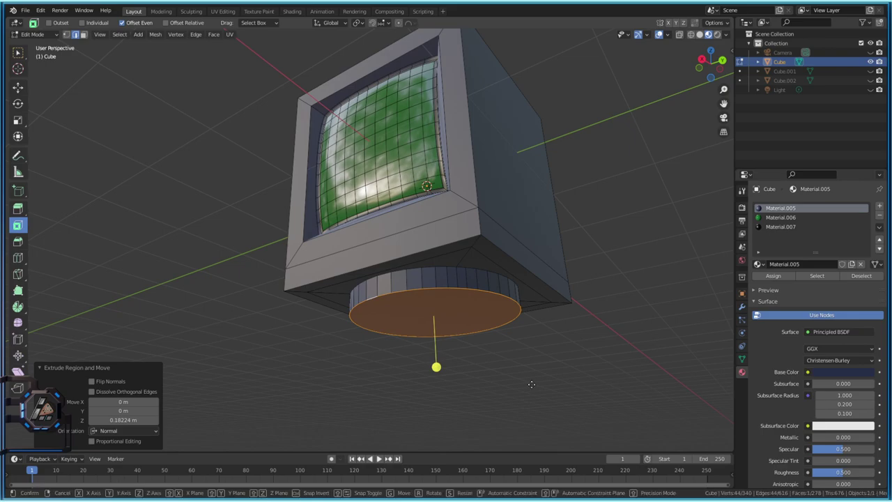
# Lower the extruded round face about 0.106 m along the global Z axis.
pyautogui.press('g')
pyautogui.press('z')
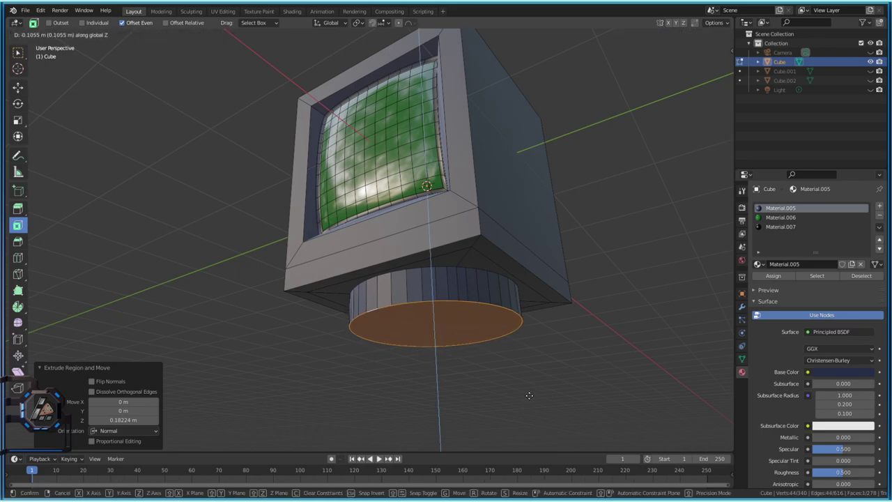
pyautogui.click(530, 402)
pyautogui.moveTo(531, 401); pyautogui.dragTo(563, 348, button='middle')
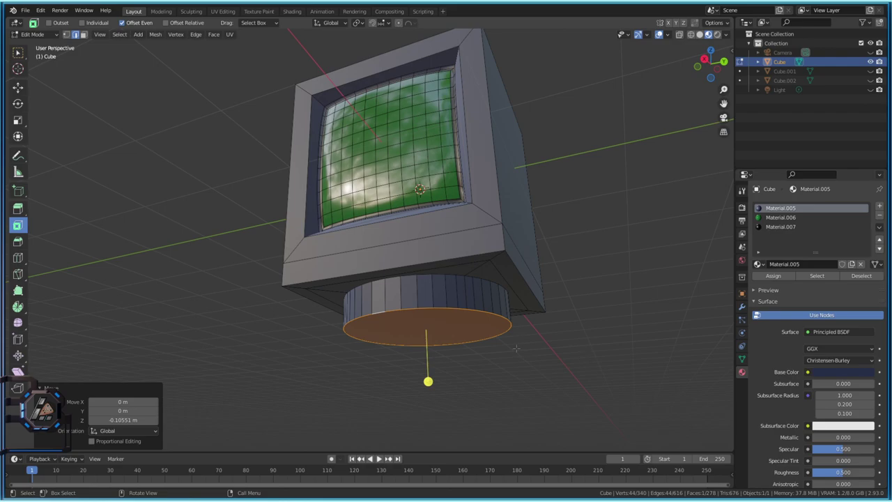
# Switch to face selection and select the four corner faces surrounding the cylinder on the casing's underside.
pyautogui.moveTo(530, 346); pyautogui.dragTo(464, 266, button='middle')
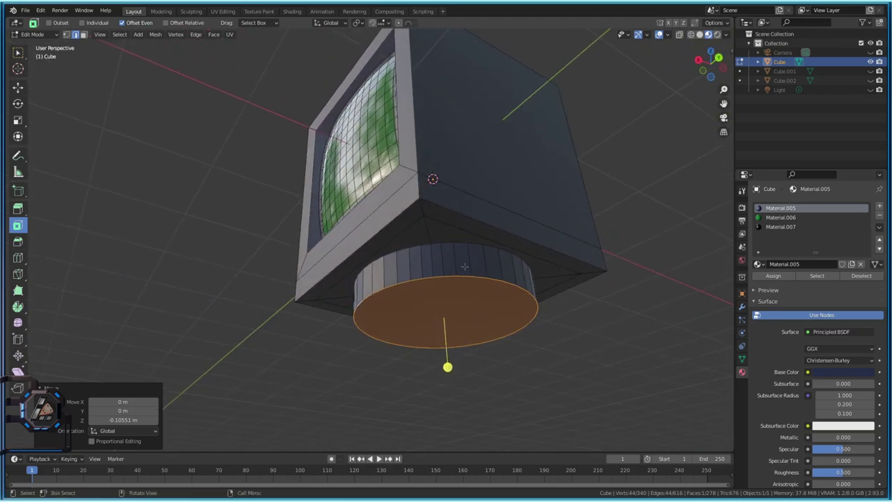
pyautogui.moveTo(551, 337); pyautogui.dragTo(480, 334, button='middle')
pyautogui.click(661, 391)
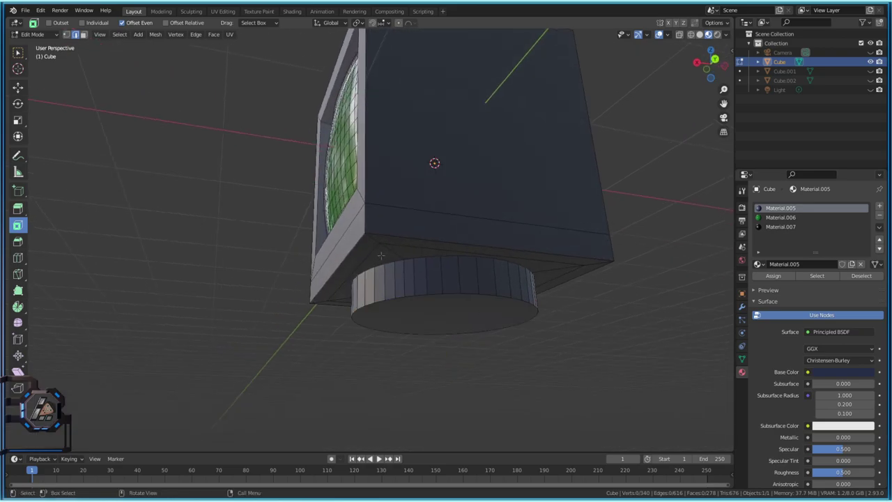
pyautogui.press('shift')
pyautogui.click(84, 34)
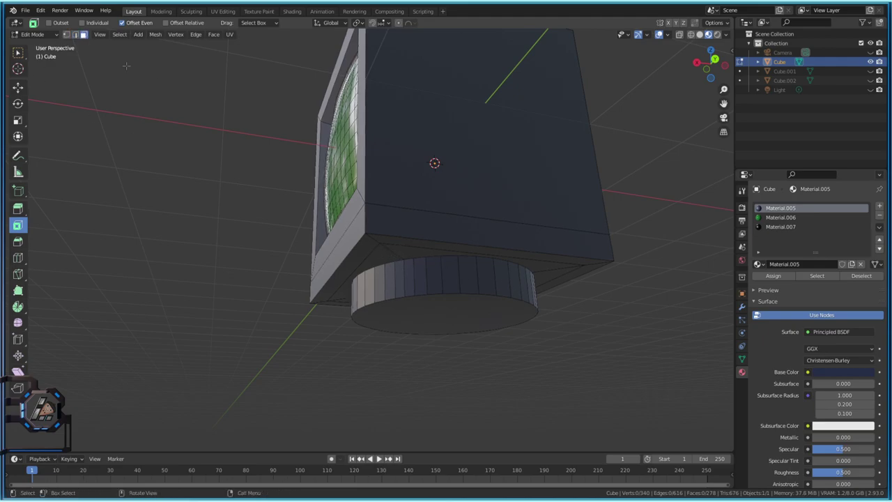
pyautogui.press('shift')
pyautogui.keyDown('shift'); pyautogui.click(378, 256); pyautogui.keyUp('shift')
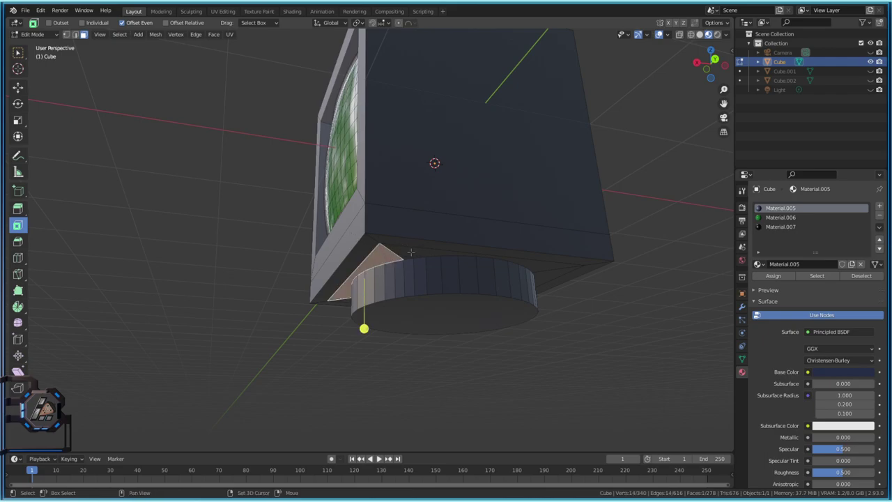
pyautogui.keyDown('shift'); pyautogui.click(571, 278); pyautogui.keyUp('shift')
pyautogui.moveTo(593, 304); pyautogui.dragTo(446, 257, button='middle')
pyautogui.keyDown('shift'); pyautogui.click(426, 202); pyautogui.keyUp('shift')
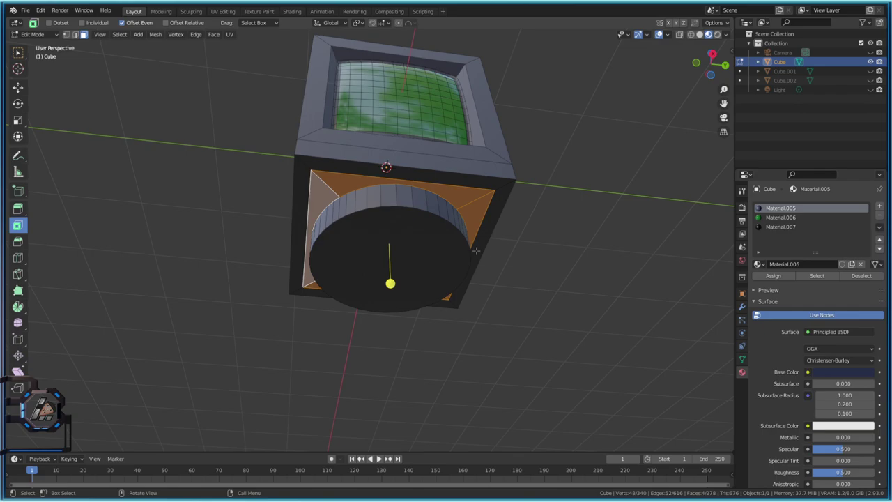
pyautogui.moveTo(519, 314); pyautogui.dragTo(519, 320, button='middle')
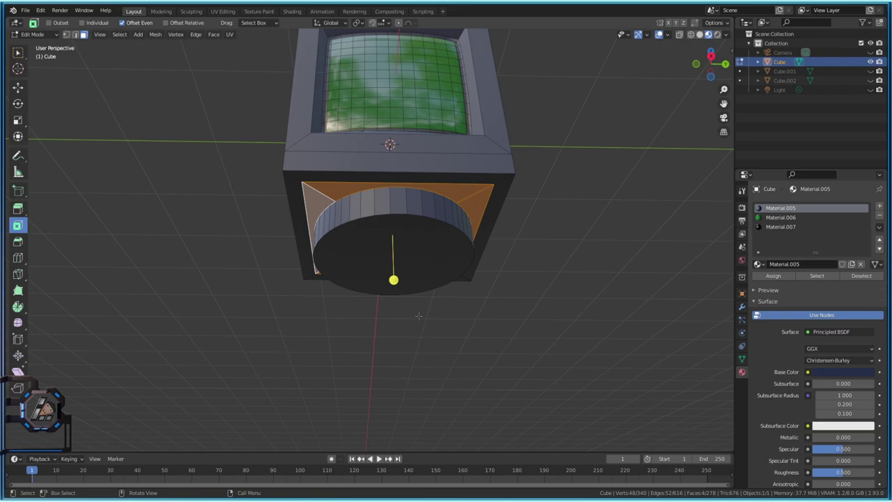
# Duplicate the four selected corner faces and move the copy about 0.911 m down along the global Z axis.
pyautogui.press('shift')
pyautogui.hotkey('shift', 'd')
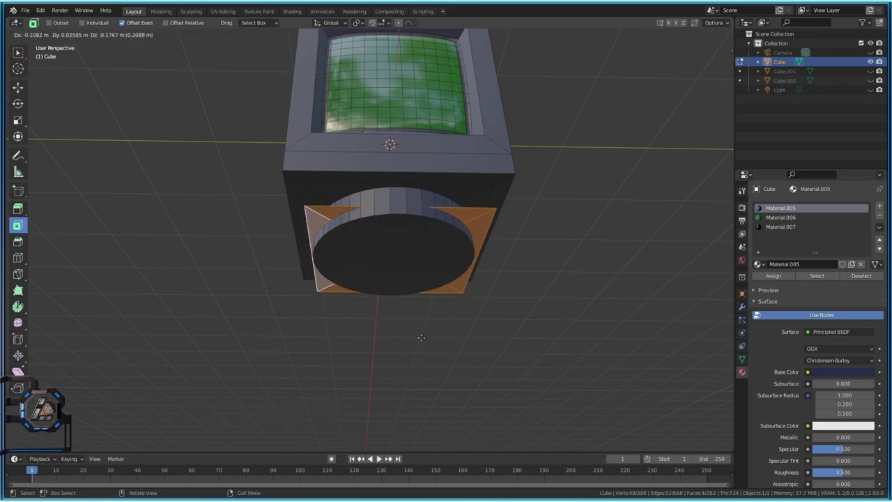
pyautogui.rightClick(431, 311)
pyautogui.press('g')
pyautogui.press('z')
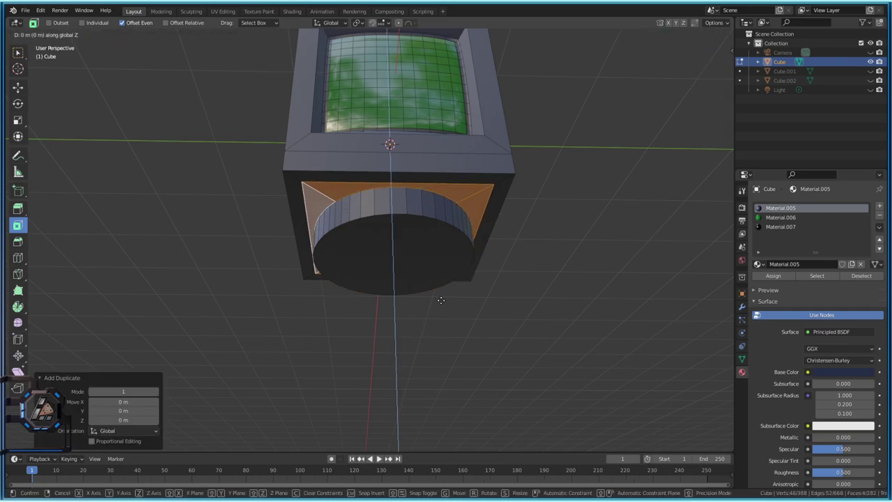
pyautogui.rightClick(441, 299)
pyautogui.press('g')
pyautogui.press('z')
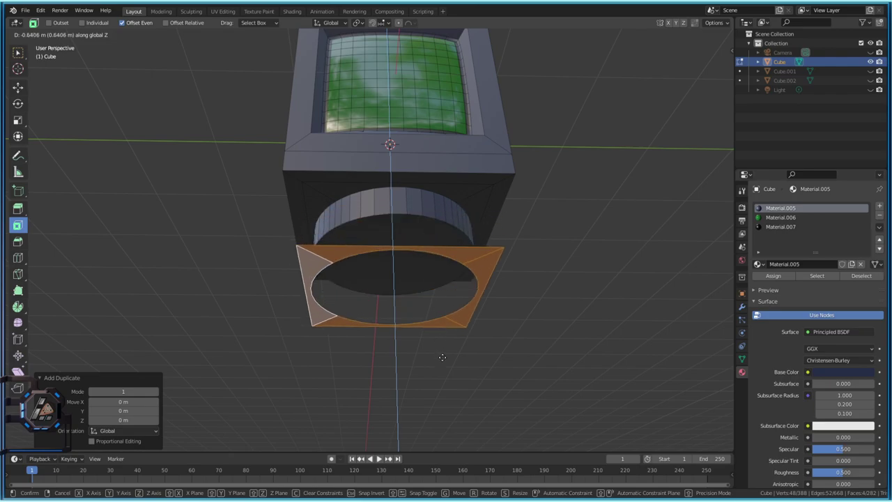
pyautogui.click(445, 383)
# Select a single vertex on the cylinder's bottom rim and open its local Z coordinate for editing.
pyautogui.moveTo(445, 383); pyautogui.dragTo(488, 350, button='middle')
pyautogui.scroll(2, 504, 363)
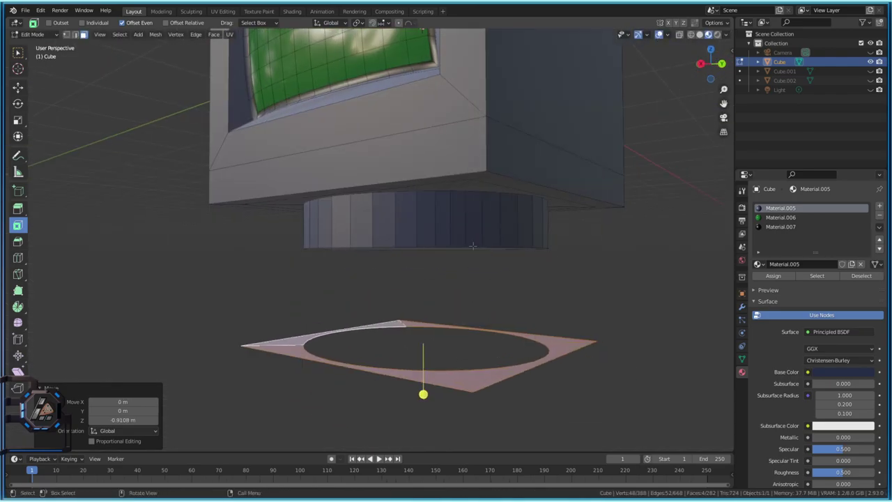
pyautogui.moveTo(468, 247); pyautogui.dragTo(459, 270, button='middle')
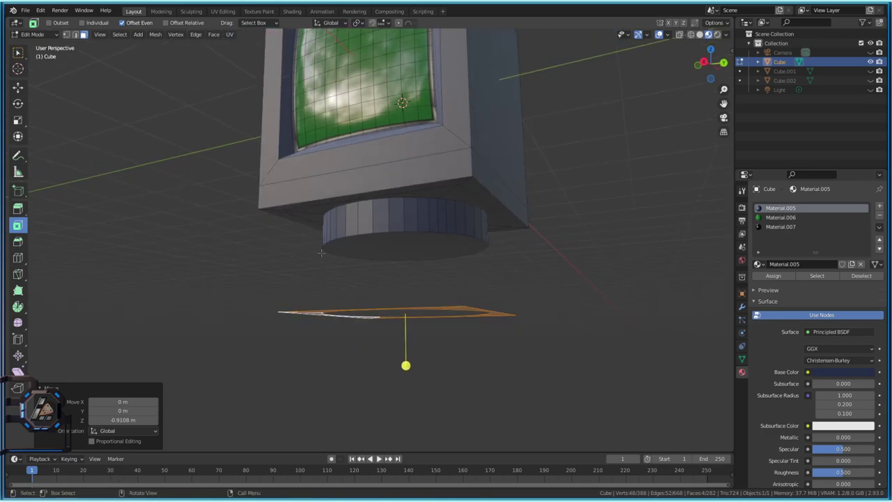
pyautogui.moveTo(416, 329); pyautogui.dragTo(430, 308, button='middle')
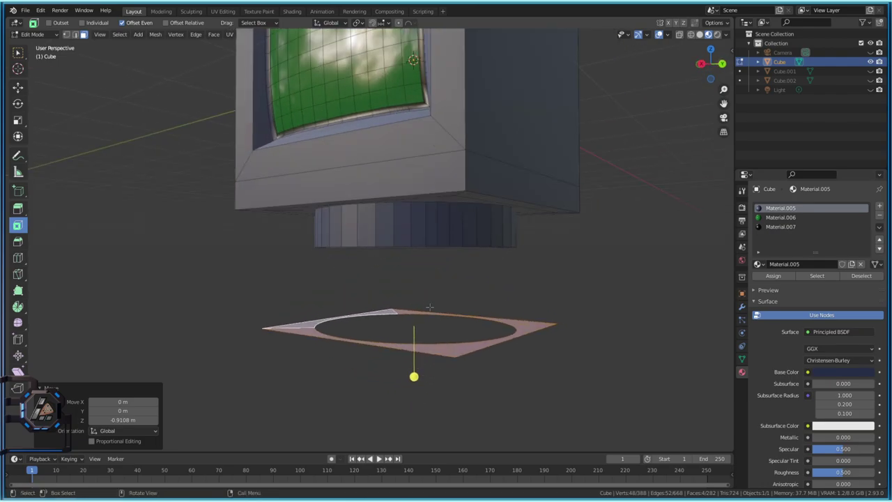
pyautogui.scroll(2, 418, 227)
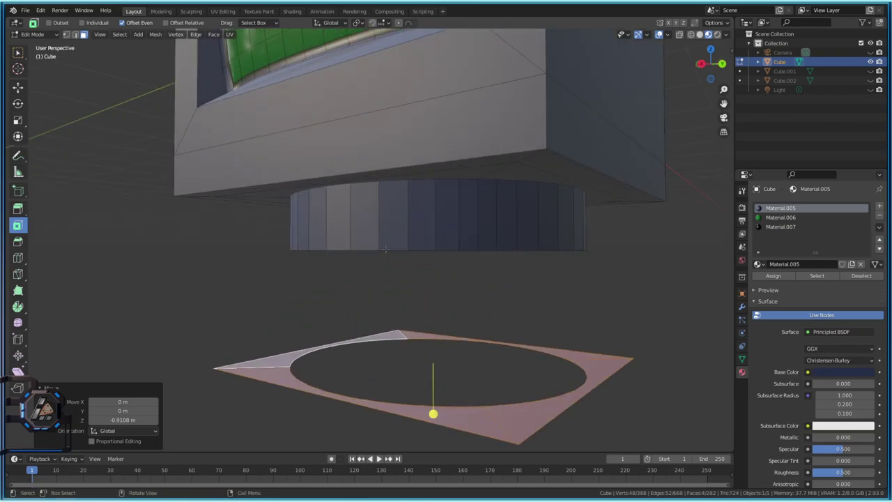
pyautogui.press('1')
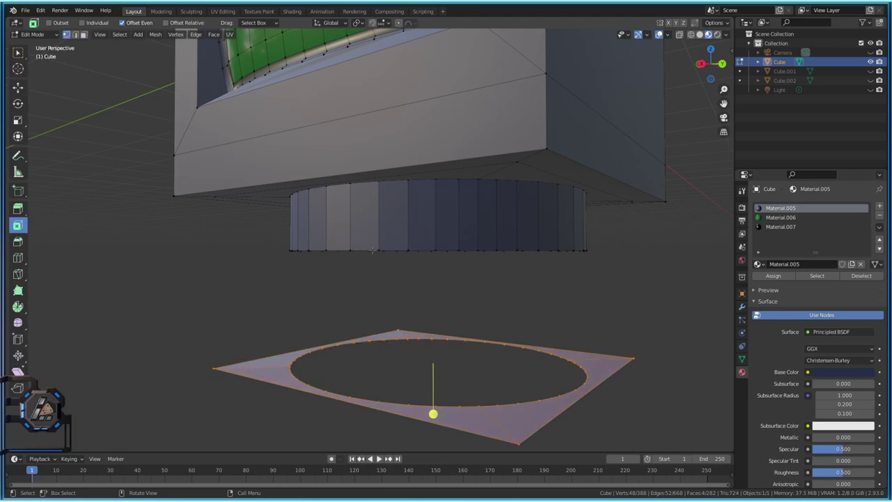
pyautogui.click(378, 250)
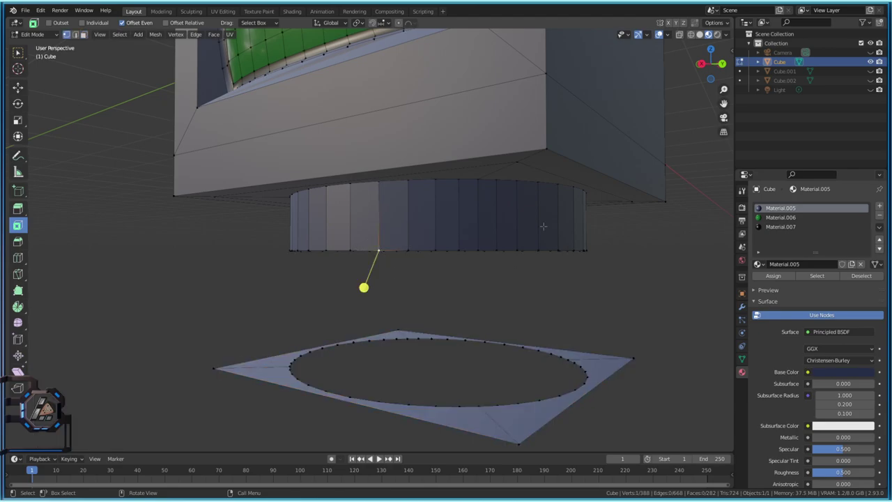
pyautogui.click(729, 50)
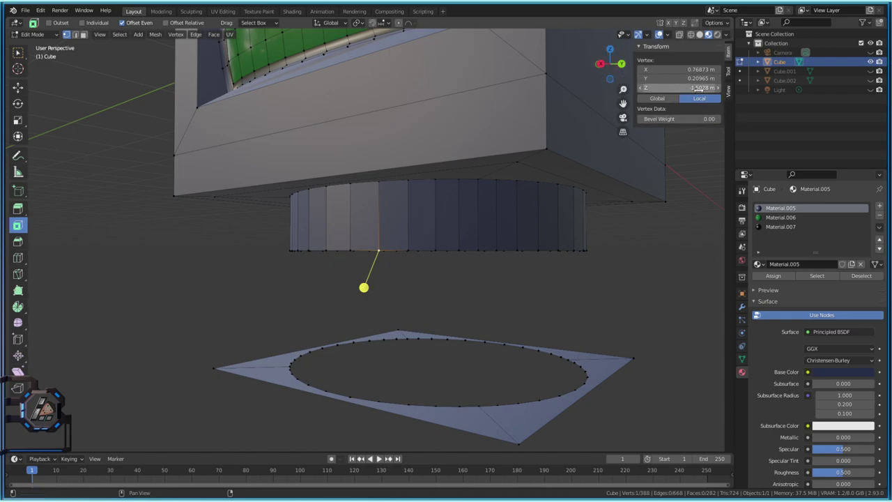
pyautogui.click(695, 89)
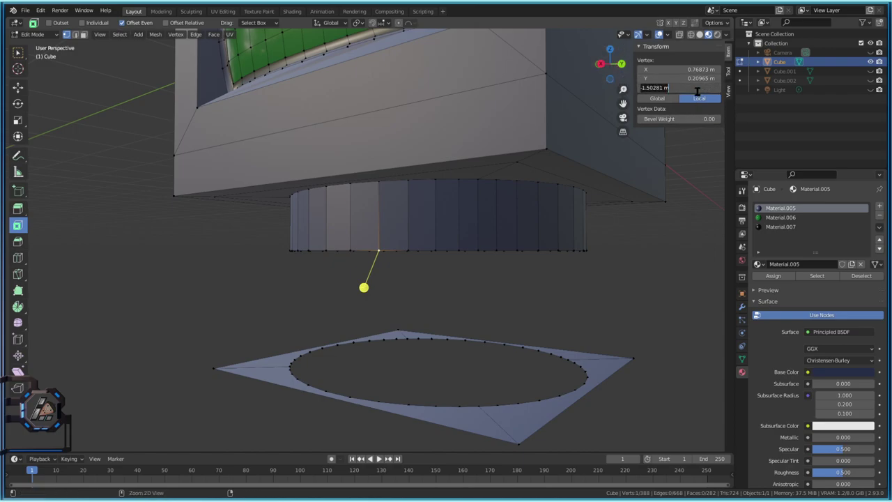
pyautogui.press('Return')
pyautogui.press('Tab')
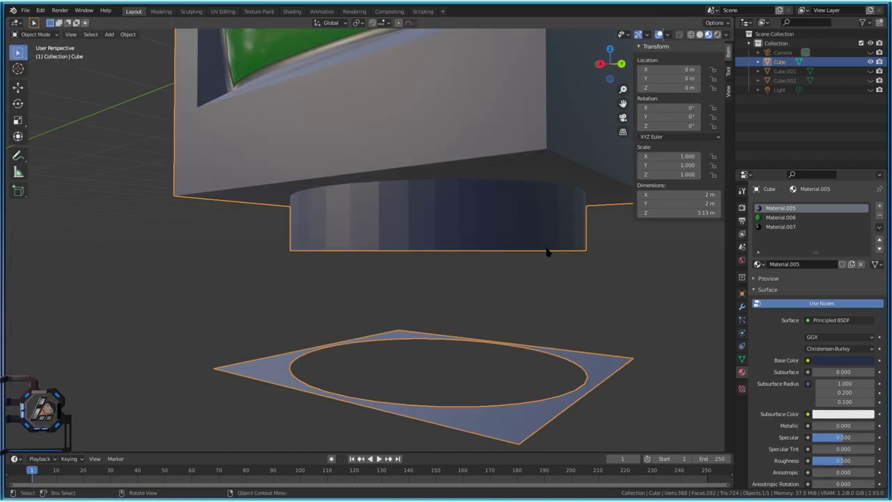
pyautogui.moveTo(550, 265); pyautogui.dragTo(617, 267, button='middle')
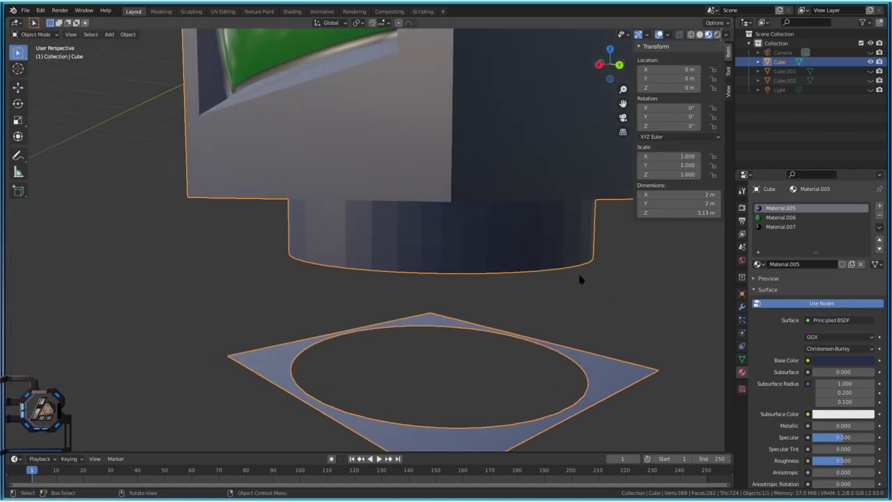
pyautogui.scroll(-2, 523, 293)
pyautogui.press('Tab')
pyautogui.press('Tab')
pyautogui.press('Tab')
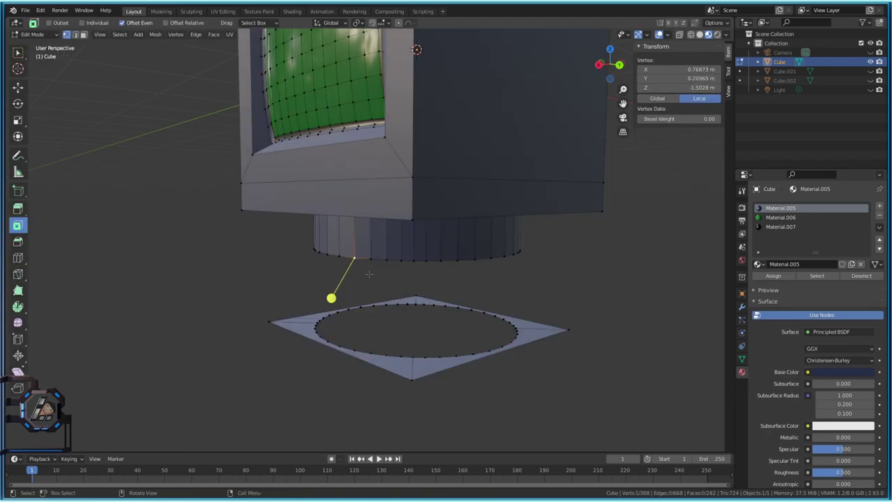
# Compare the Z coordinate of the cylinder's bottom face with that of one of its rim vertices.
pyautogui.click(83, 36)
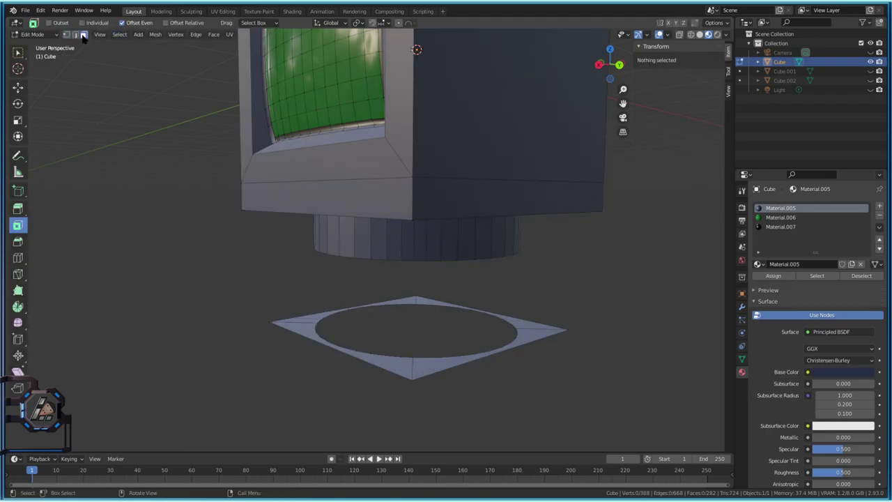
pyautogui.moveTo(442, 299); pyautogui.dragTo(398, 231, button='middle')
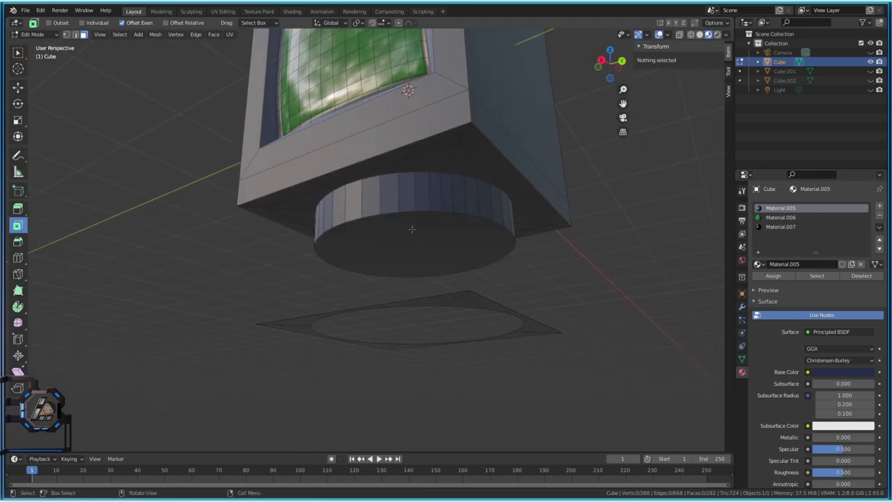
pyautogui.click(412, 227)
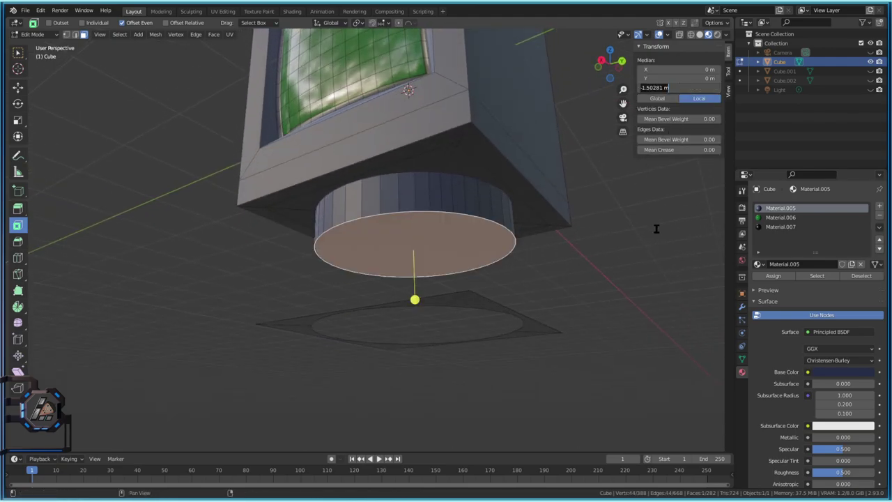
pyautogui.click(66, 35)
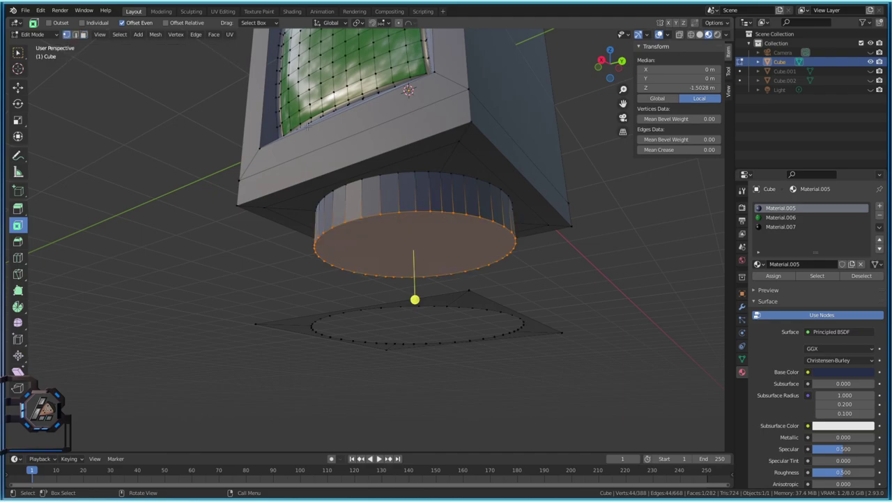
pyautogui.click(417, 211)
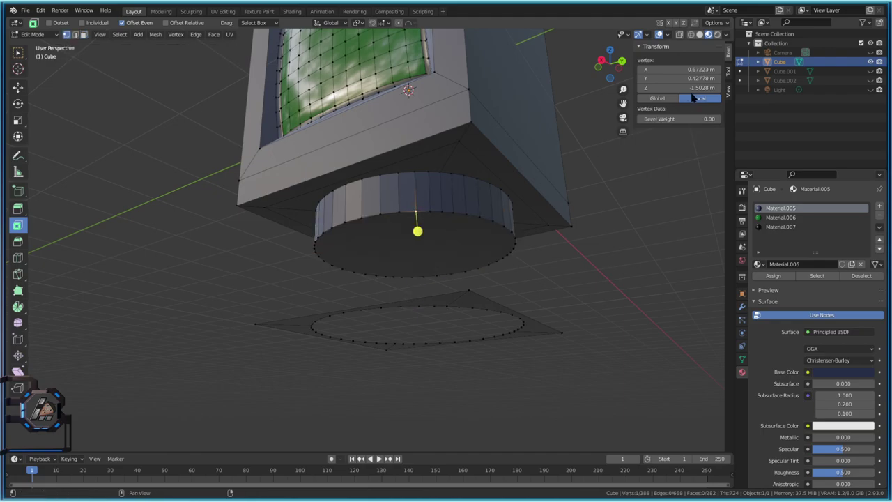
# Select the cylinder's circular bottom face and copy its median Z coordinate.
pyautogui.click(84, 35)
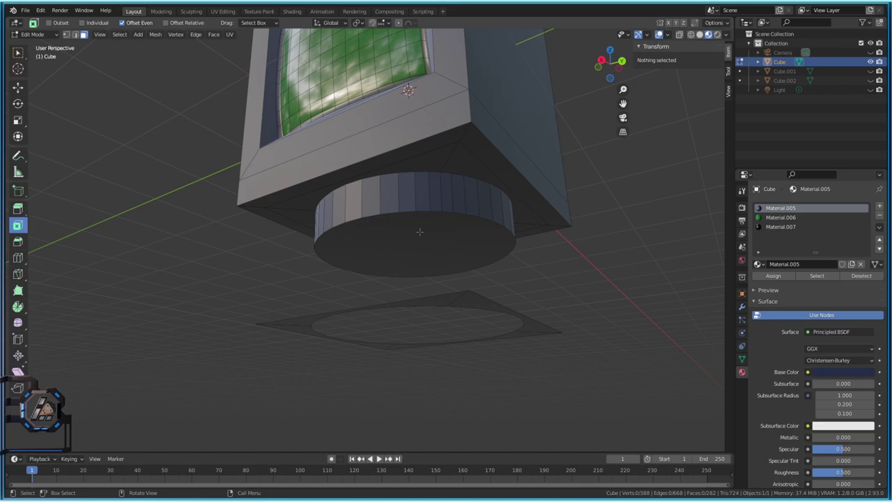
pyautogui.click(460, 243)
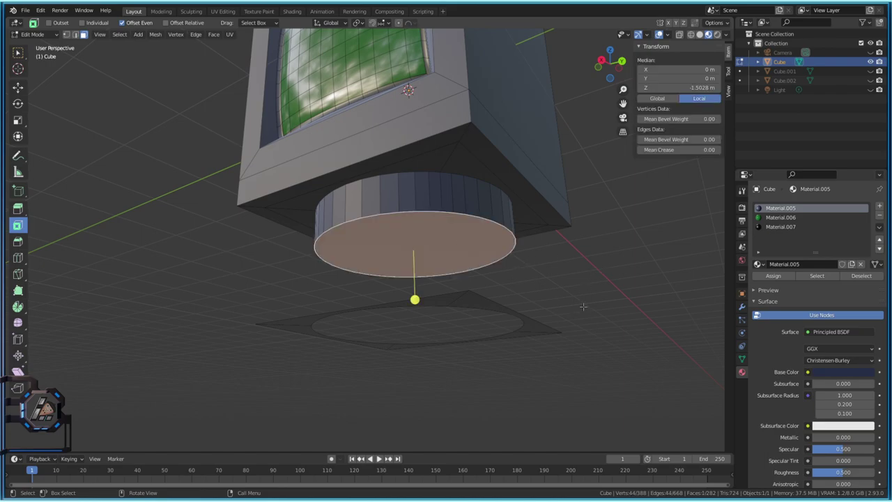
pyautogui.click(683, 88)
pyautogui.hotkey('ctrl', 'c')
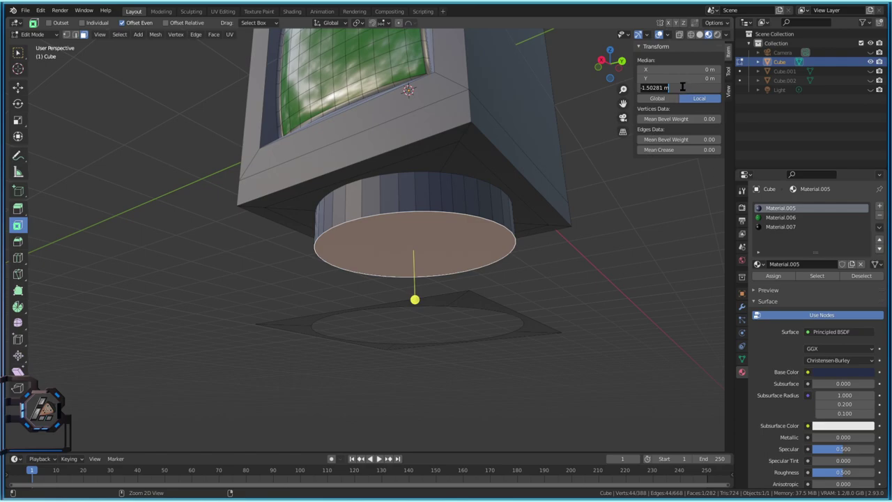
pyautogui.press('Escape')
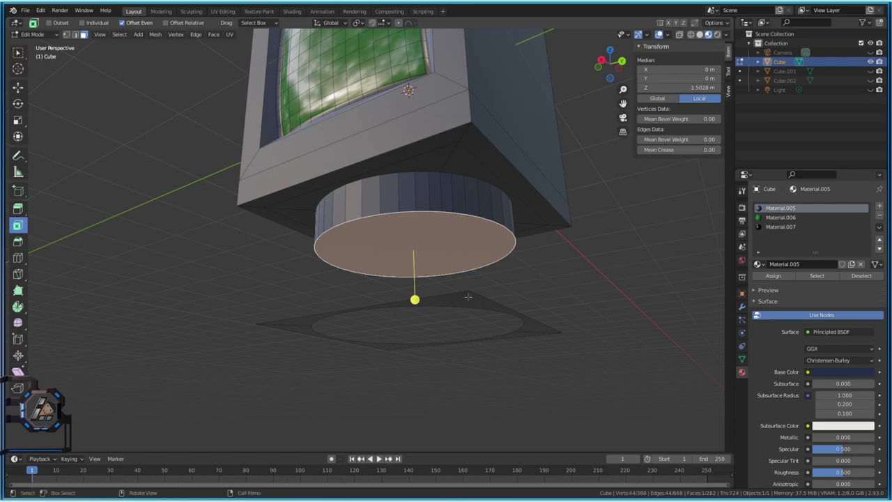
# Select the four faces of the separate square plate and set their median Z to the copied -1.50281 m.
pyautogui.hotkey('ctrl', 'z')
pyautogui.keyDown('shift'); pyautogui.click(298, 331); pyautogui.keyUp('shift')
pyautogui.moveTo(298, 331); pyautogui.dragTo(415, 425, button='middle')
pyautogui.keyDown('shift'); pyautogui.click(410, 376); pyautogui.keyUp('shift')
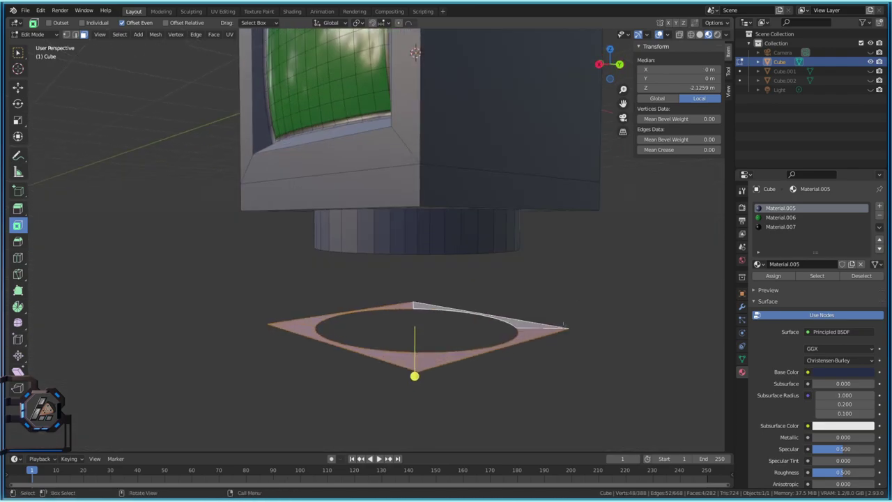
pyautogui.press('BackSpace')
pyautogui.click(667, 88)
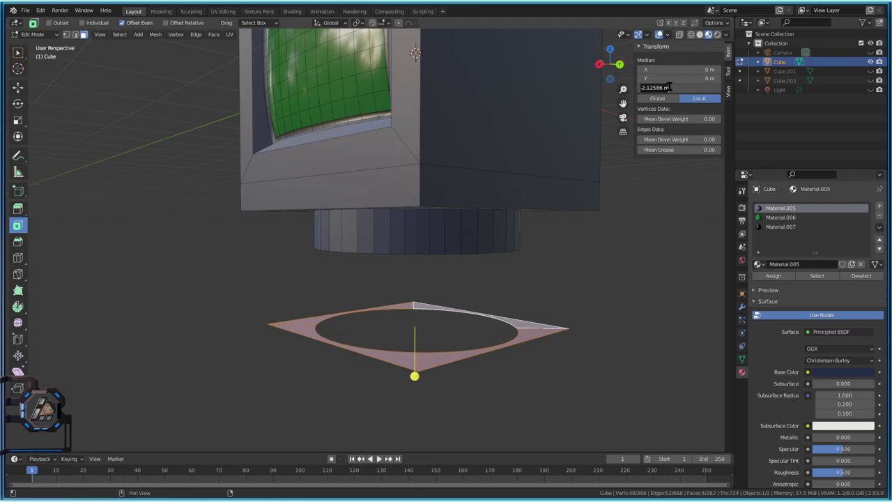
pyautogui.hotkey('ctrl', 'v')
pyautogui.press('Return')
pyautogui.moveTo(578, 207); pyautogui.dragTo(383, 315, button='middle')
pyautogui.hotkey('ctrl', 'z')
pyautogui.hotkey('ctrl', 'shift', 'z')
# Select a vertex on the rim where the cylinder meets the plate and inspect the joint in Object Mode.
pyautogui.press('1')
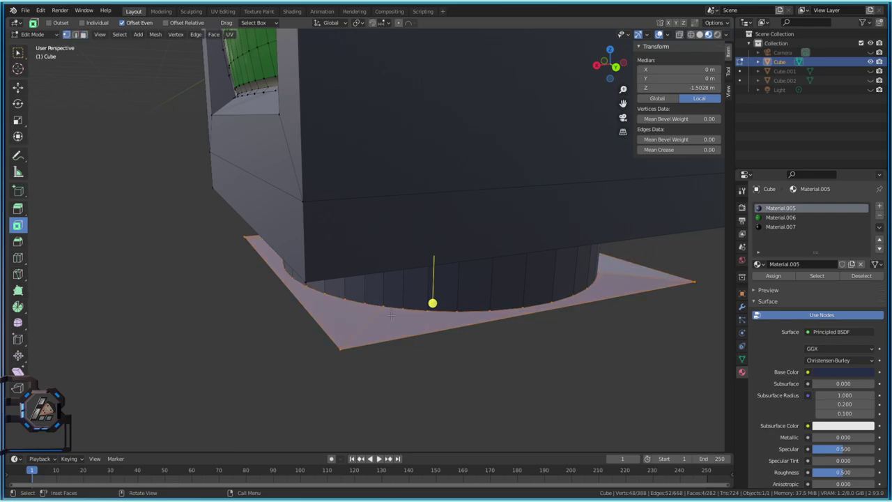
pyautogui.click(394, 305)
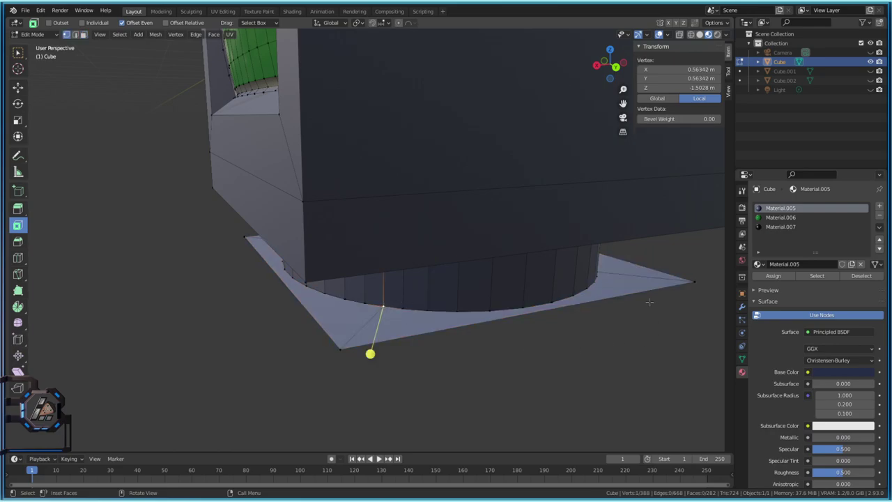
pyautogui.moveTo(652, 306); pyautogui.dragTo(550, 323, button='middle')
pyautogui.press('Tab')
pyautogui.press('Tab')
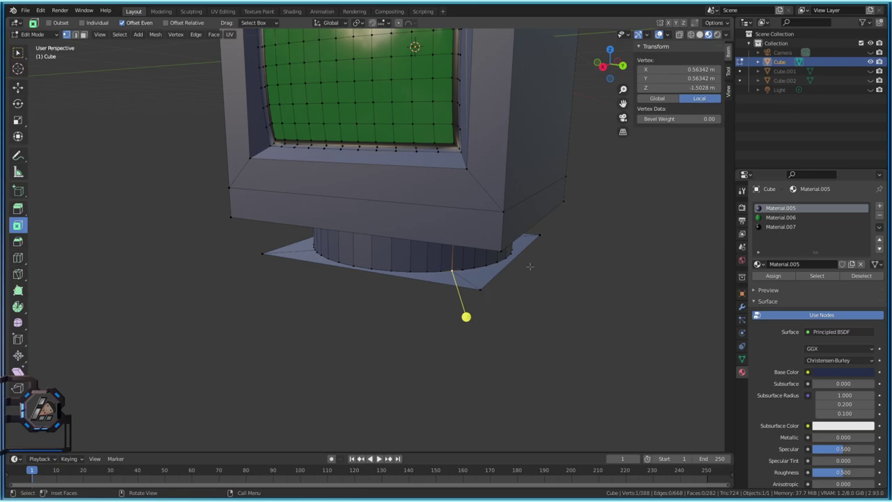
pyautogui.press('Tab')
pyautogui.press('Tab')
# Merge all vertices of the mesh by distance to join the plate to the cylinder.
pyautogui.press('a')
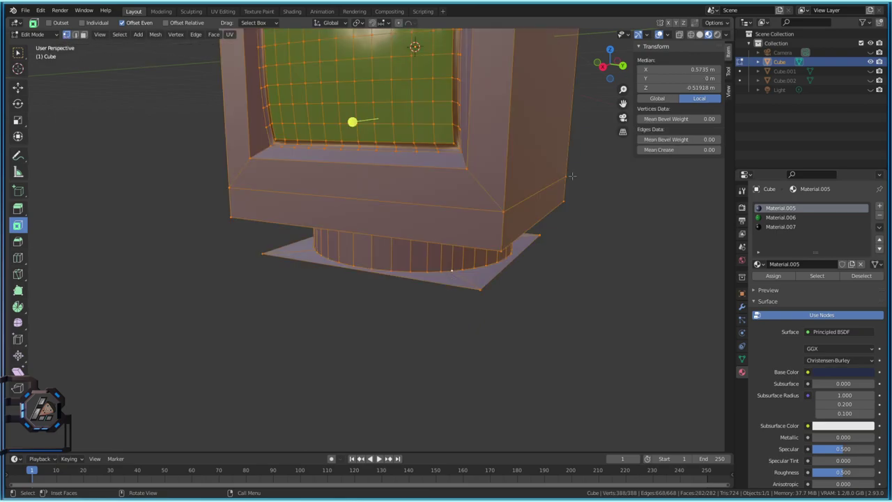
pyautogui.press('m')
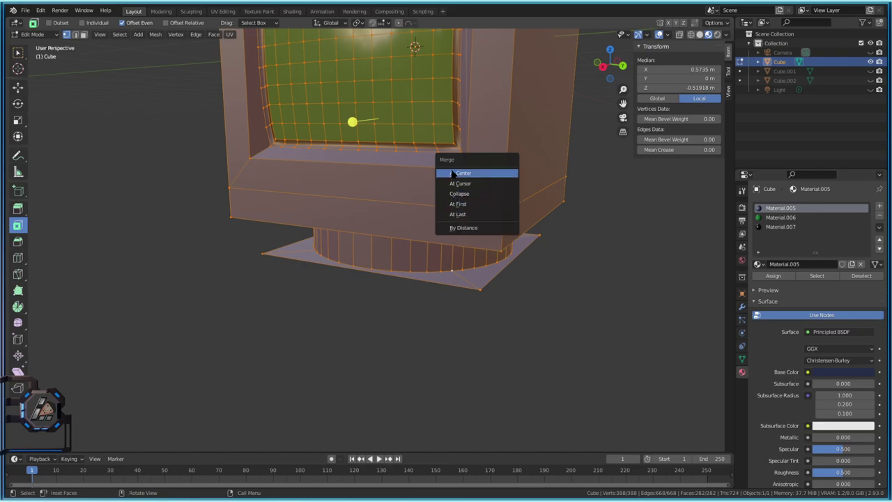
pyautogui.click(462, 229)
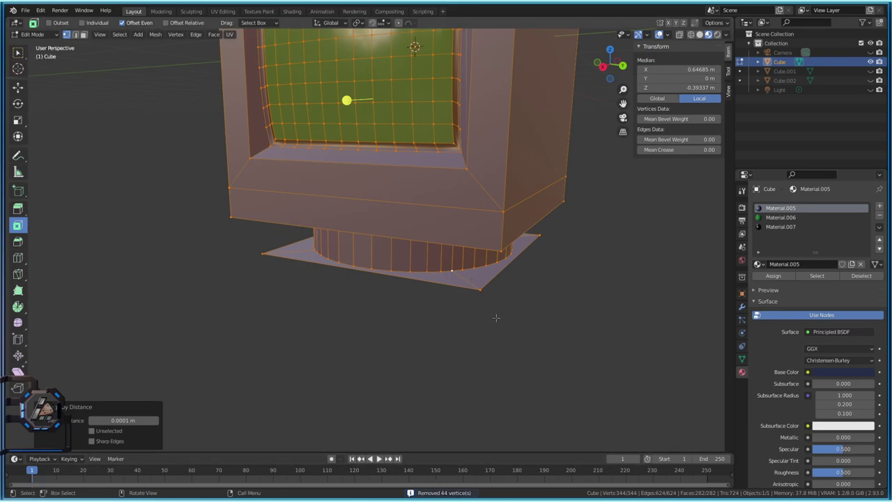
# Try moving the circular face under the cylinder to test its connection to the plate, cancelling the move.
pyautogui.moveTo(574, 318); pyautogui.dragTo(421, 229, button='middle')
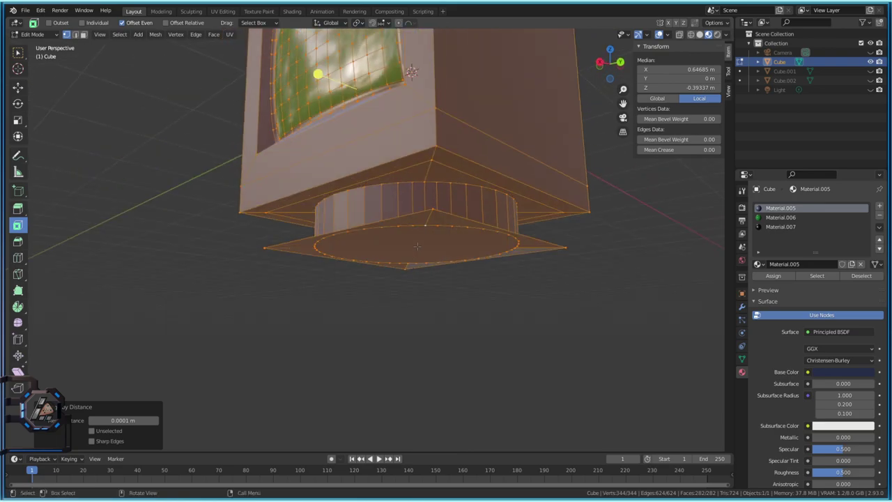
pyautogui.press('3')
pyautogui.click(420, 244)
pyautogui.press('g')
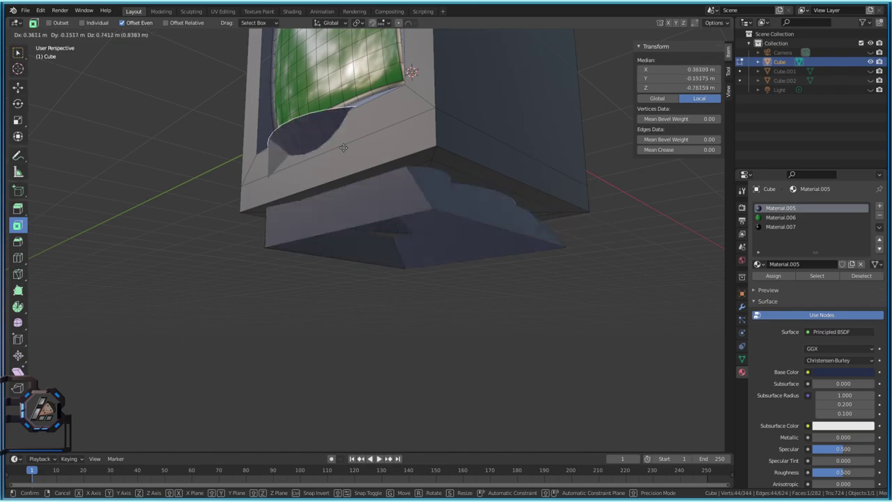
pyautogui.rightClick(413, 251)
# Try moving individual corner faces of the square plate to test their connection, cancelling each move and clearing the selection.
pyautogui.click(300, 245)
pyautogui.press('g')
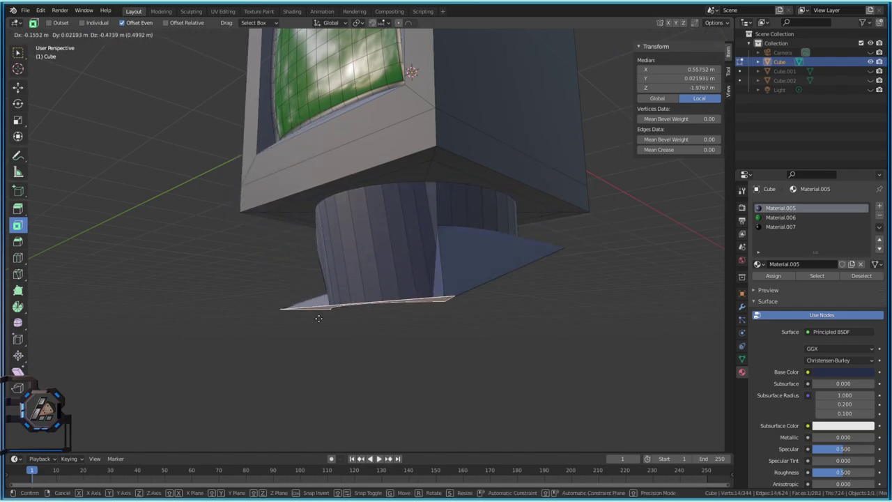
pyautogui.rightClick(403, 251)
pyautogui.click(405, 248)
pyautogui.click(449, 216)
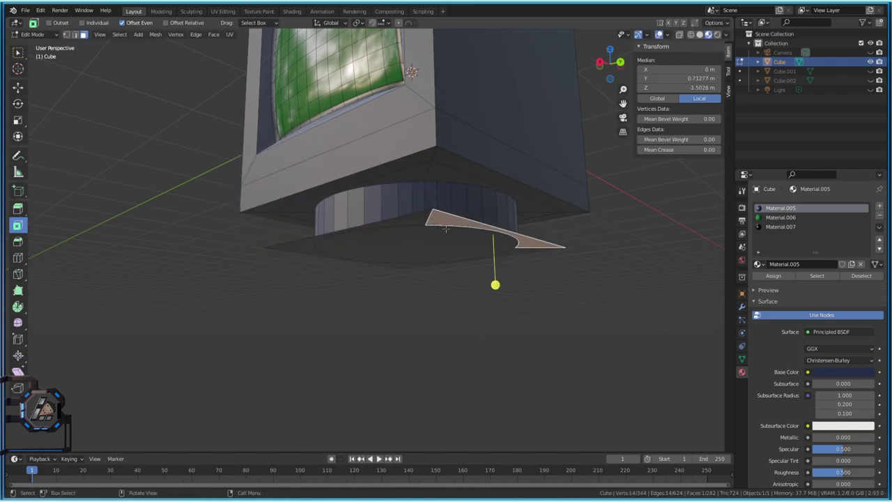
pyautogui.press('g')
pyautogui.rightClick(446, 265)
pyautogui.press('g')
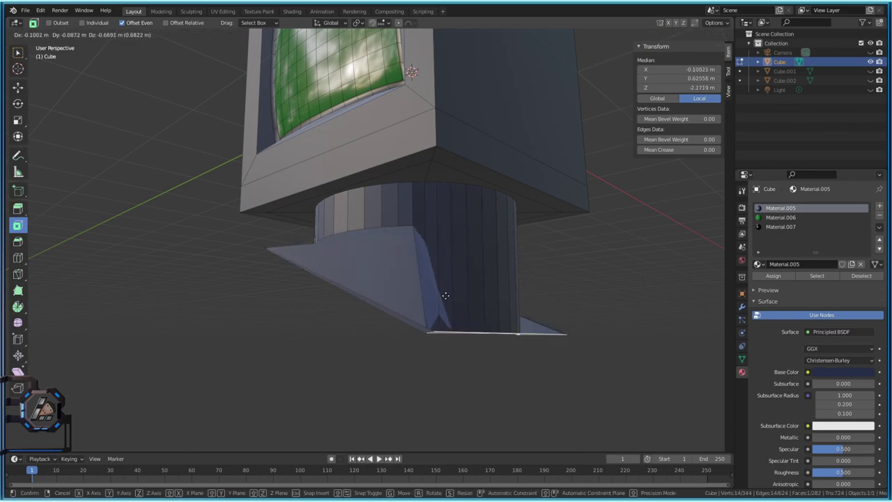
pyautogui.rightClick(454, 272)
pyautogui.click(425, 240)
pyautogui.moveTo(425, 240); pyautogui.dragTo(469, 203, button='middle')
pyautogui.click(569, 231)
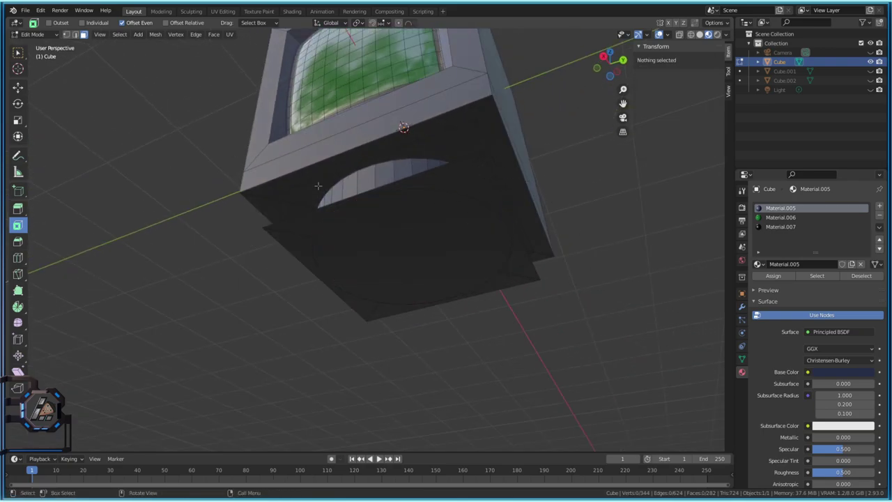
# Select the square plate's four outer edges in edge select mode and extrude them about 0.42 m downward along Z.
pyautogui.click(75, 34)
pyautogui.click(453, 171)
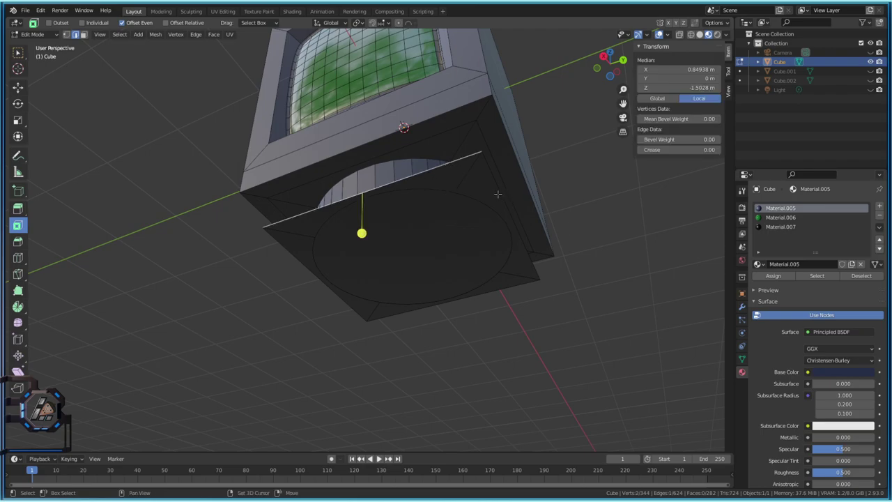
pyautogui.keyDown('shift'); pyautogui.click(499, 195); pyautogui.keyUp('shift')
pyautogui.keyDown('shift'); pyautogui.click(515, 278); pyautogui.keyUp('shift')
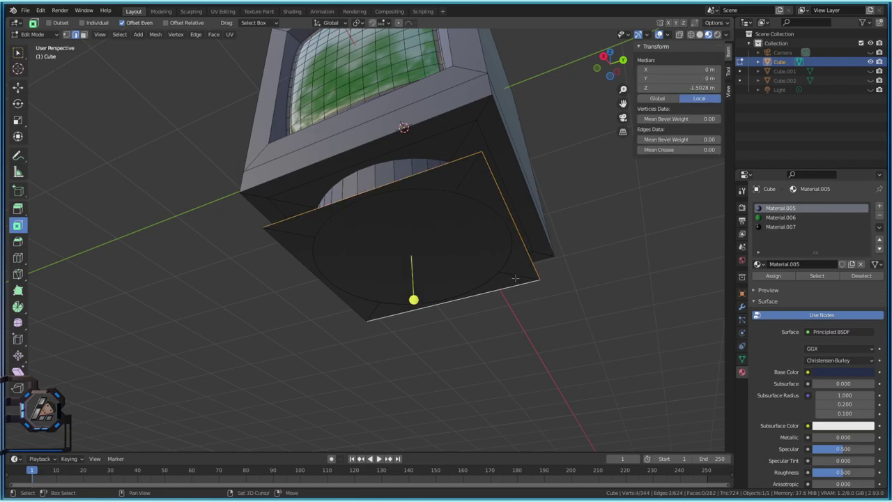
pyautogui.keyDown('shift'); pyautogui.click(296, 257); pyautogui.keyUp('shift')
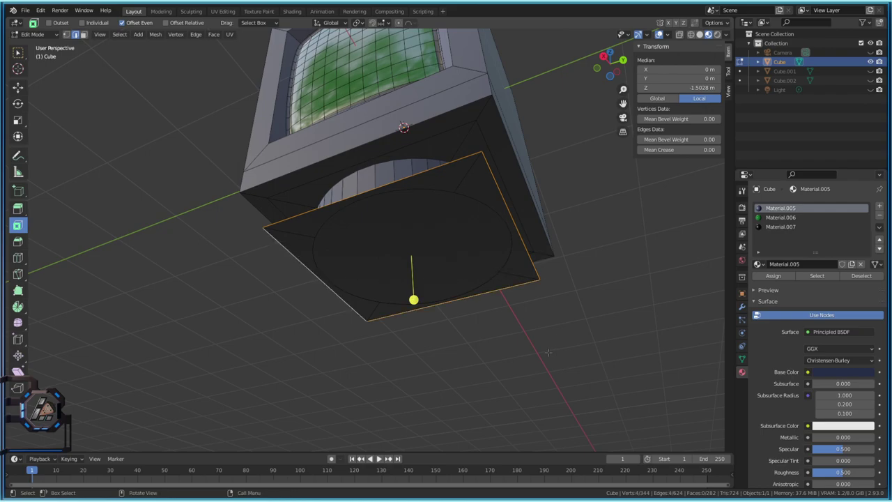
pyautogui.click(511, 356)
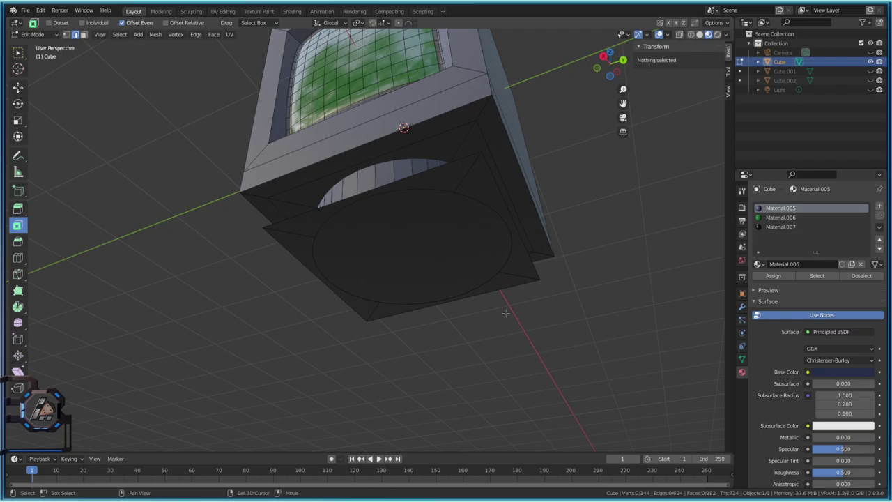
pyautogui.click(497, 292)
pyautogui.keyDown('shift'); pyautogui.click(520, 242); pyautogui.keyUp('shift')
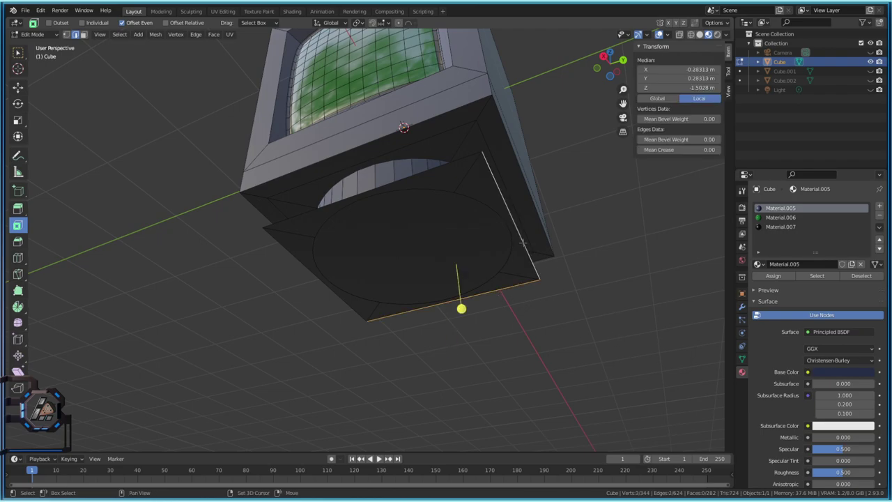
pyautogui.keyDown('shift'); pyautogui.click(435, 169); pyautogui.keyUp('shift')
pyautogui.keyDown('shift'); pyautogui.click(300, 261); pyautogui.keyUp('shift')
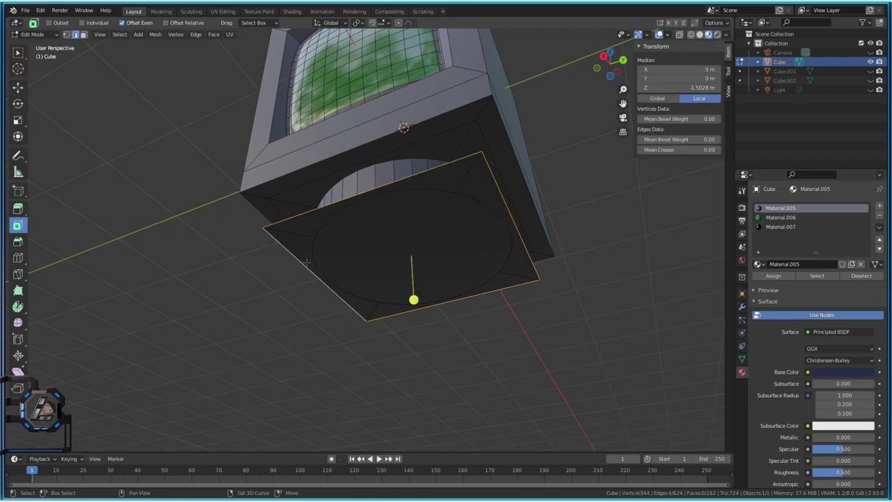
pyautogui.press('e')
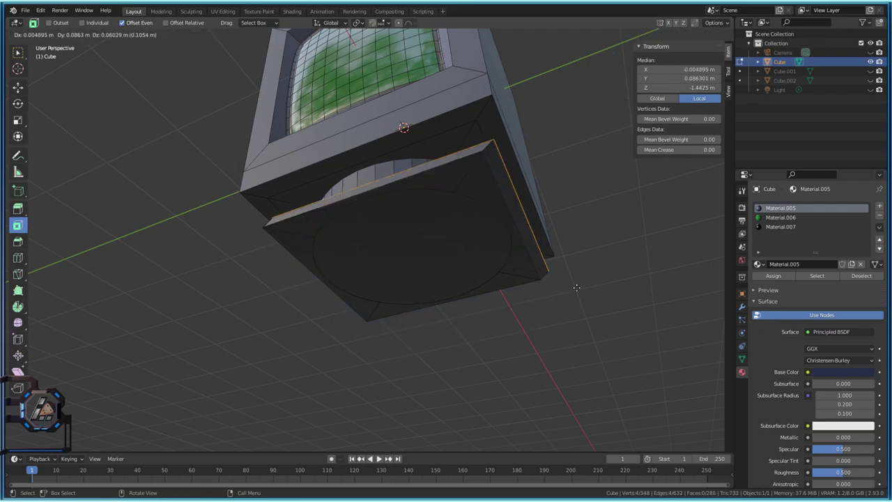
pyautogui.press('z')
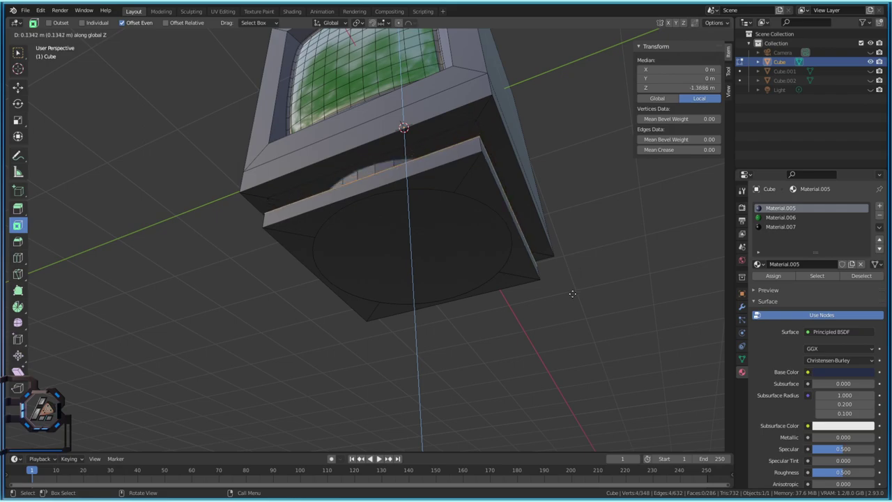
pyautogui.click(554, 351)
pyautogui.moveTo(511, 272)
pyautogui.mouseDown(button='middle')
pyautogui.moveTo(529, 318)
pyautogui.moveTo(516, 322)
pyautogui.moveTo(498, 273)
pyautogui.mouseUp(button='middle')
pyautogui.scroll(-3, 515, 322)
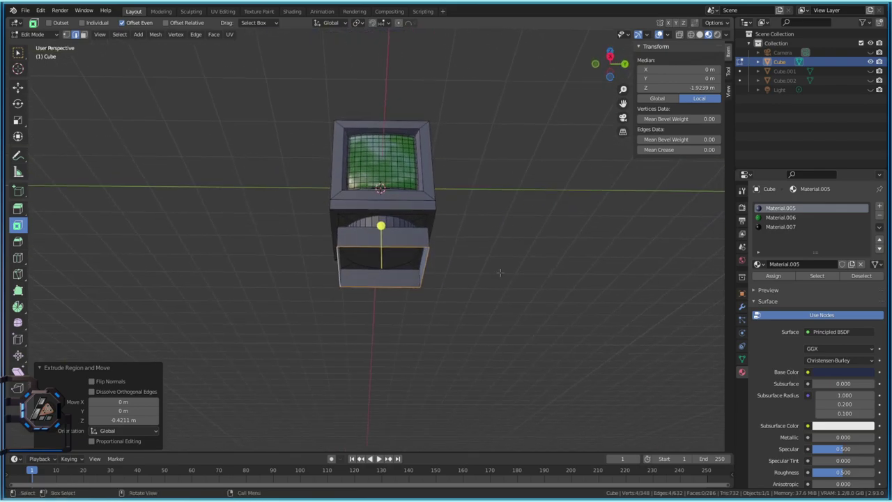
# Fill the open underside of the extruded base block with a single face.
pyautogui.hotkey('ctrl', 'z')
pyautogui.scroll(2, 487, 304)
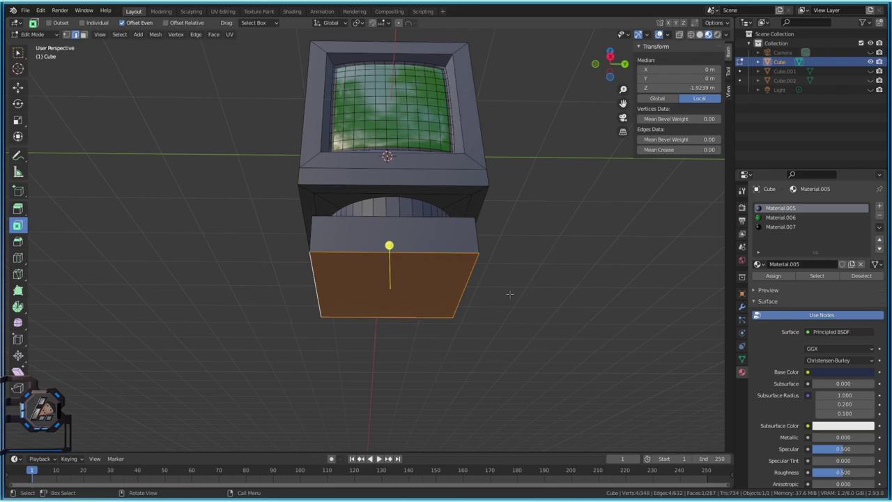
pyautogui.press('Tab')
pyautogui.moveTo(510, 294); pyautogui.dragTo(517, 319, button='middle')
pyautogui.press('Tab')
# Try flaring the base by scaling its bottom face by about 1.59 and raising it about 0.34 m along Z.
pyautogui.click(432, 295)
pyautogui.press('s')
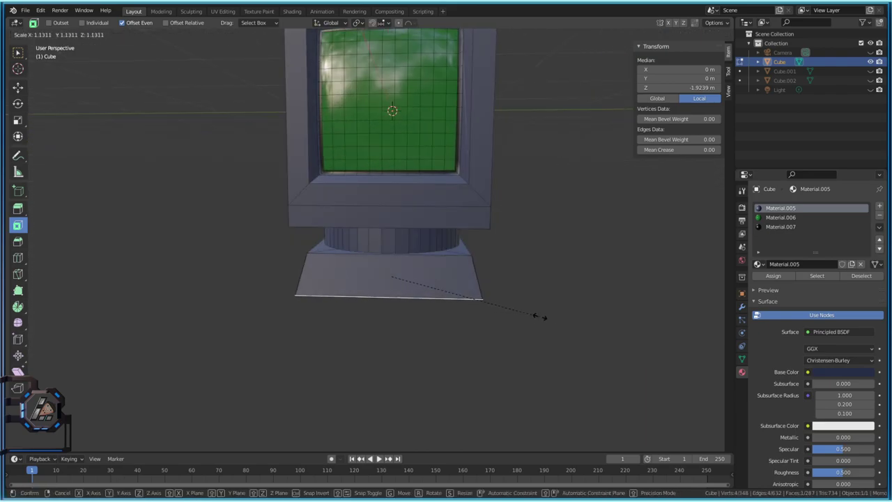
pyautogui.click(608, 315)
pyautogui.press('g')
pyautogui.press('z')
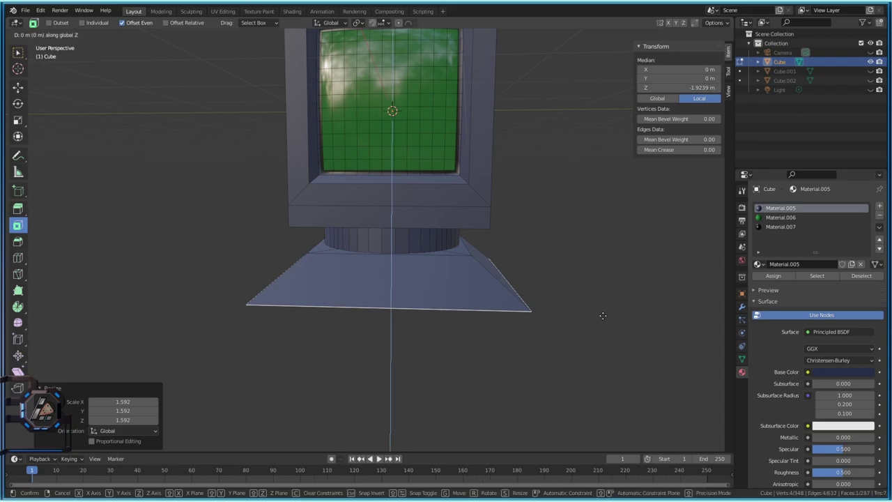
pyautogui.click(602, 289)
# Try reducing the flared bottom face by a scale of about 0.79 and lowering it about 0.02 m along Z.
pyautogui.press('s')
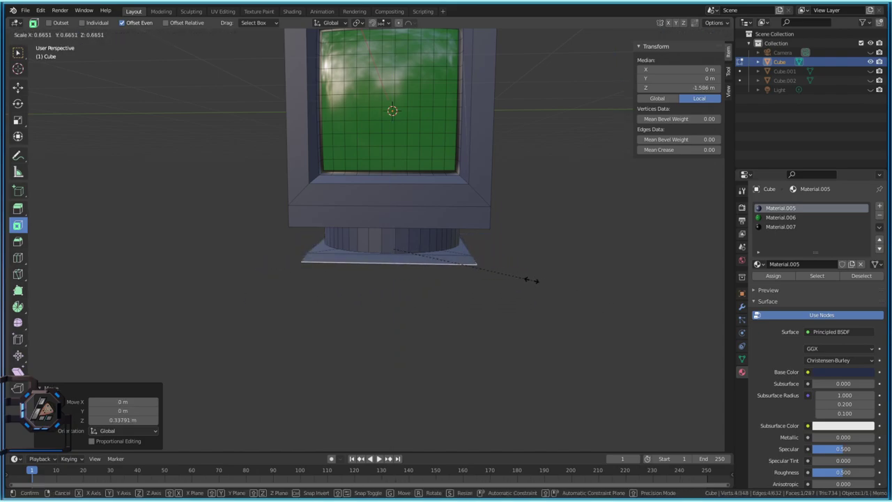
pyautogui.click(553, 291)
pyautogui.press('g')
pyautogui.press('z')
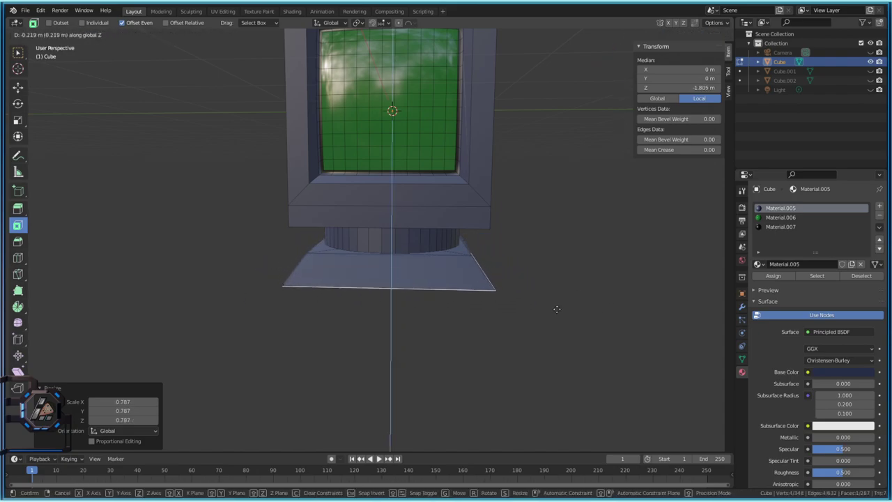
pyautogui.click(551, 293)
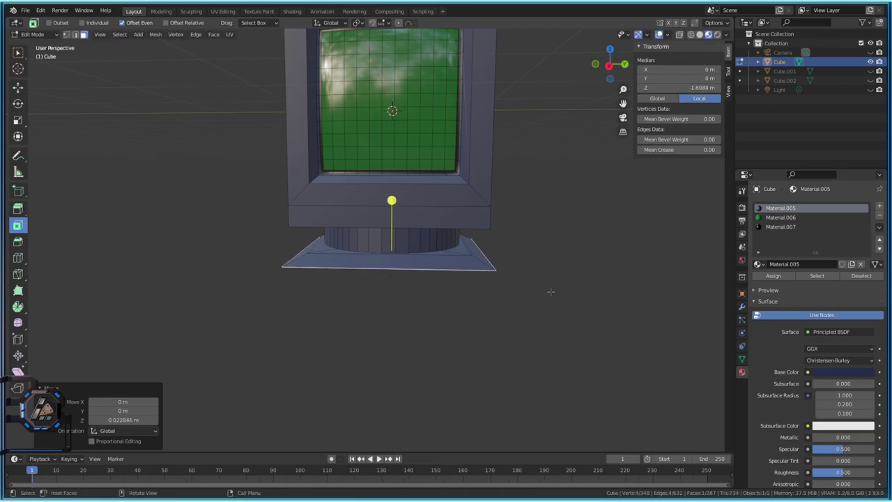
# Try widening the flared bottom face by scaling it about 1.97 along the Y axis.
pyautogui.moveTo(551, 294); pyautogui.dragTo(407, 263, button='middle')
pyautogui.moveTo(502, 275); pyautogui.dragTo(471, 262, button='middle')
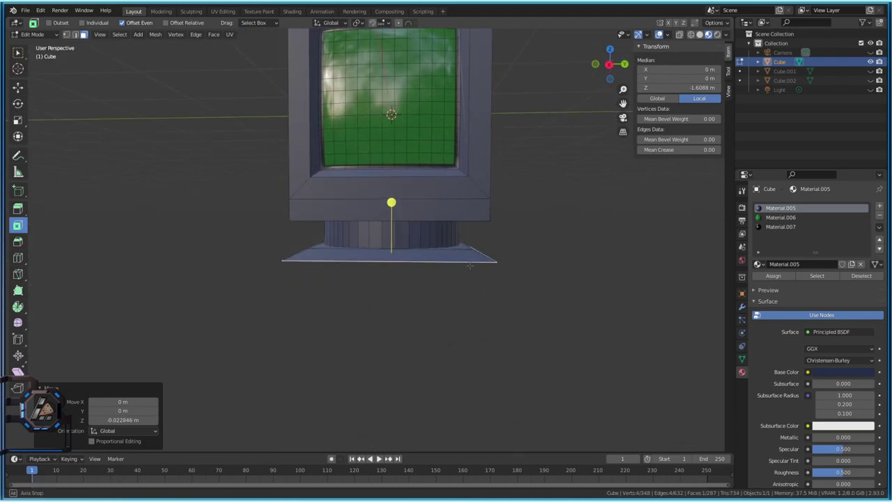
pyautogui.press('s')
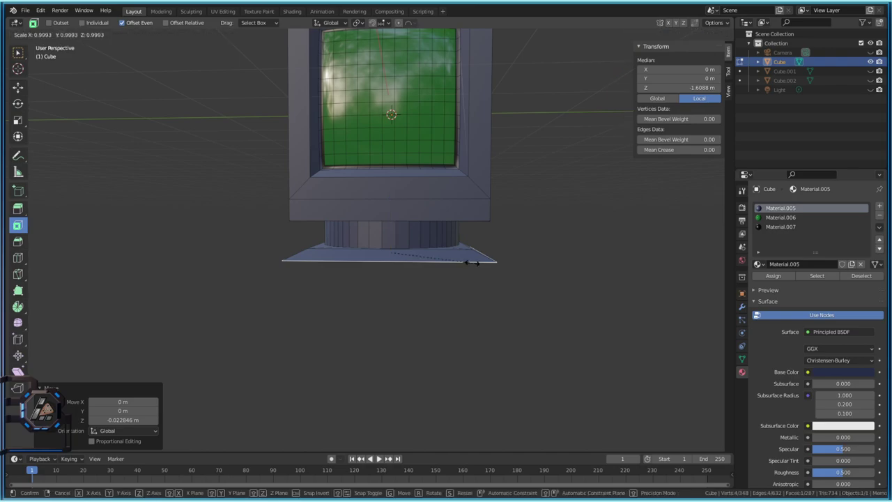
pyautogui.press('z')
pyautogui.press('y')
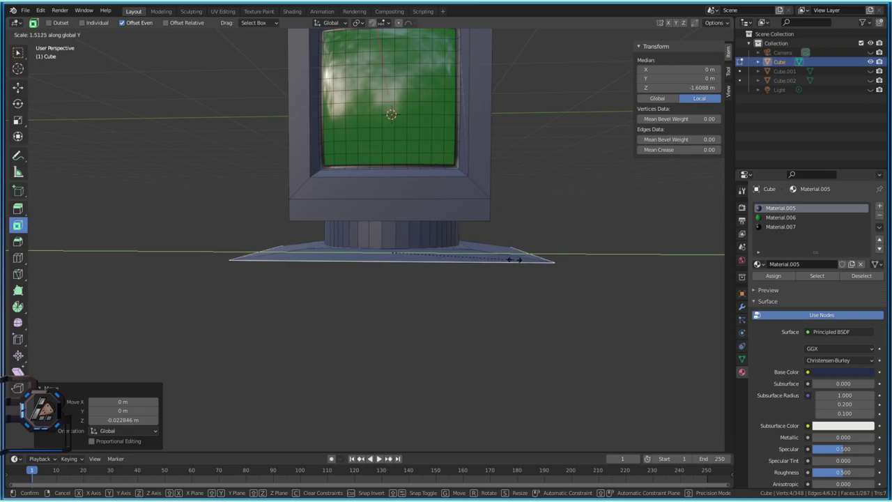
pyautogui.click(547, 292)
pyautogui.moveTo(545, 290); pyautogui.dragTo(519, 299, button='middle')
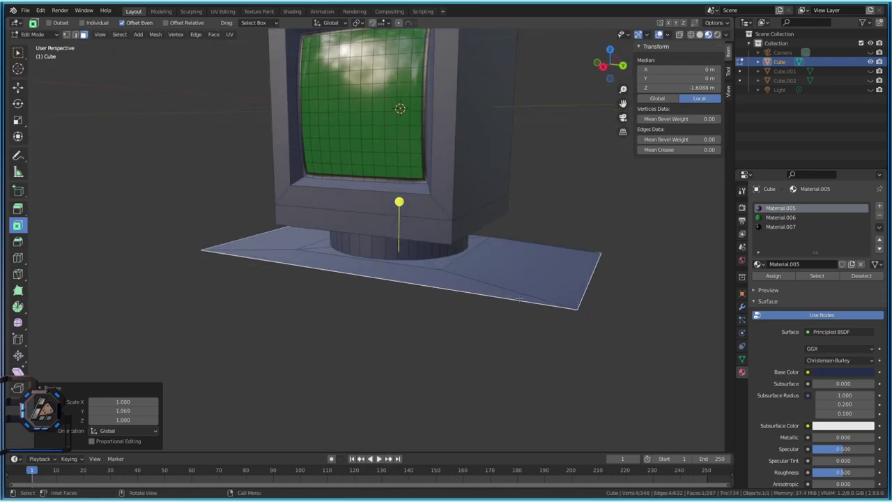
# Try extruding the widened bottom face about 0.87 m downward to form a thick base.
pyautogui.press('e')
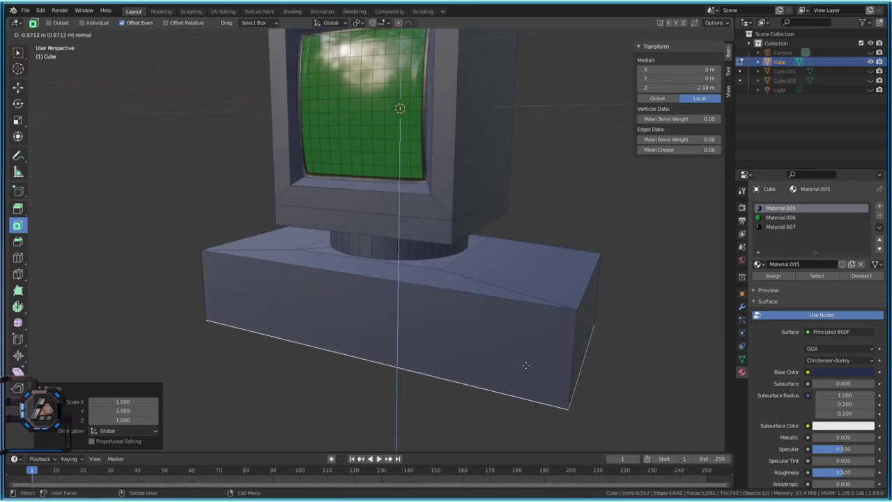
pyautogui.click(499, 350)
pyautogui.press('Tab')
pyautogui.scroll(-3, 499, 349)
pyautogui.moveTo(499, 349); pyautogui.dragTo(481, 332, button='middle')
pyautogui.press('Tab')
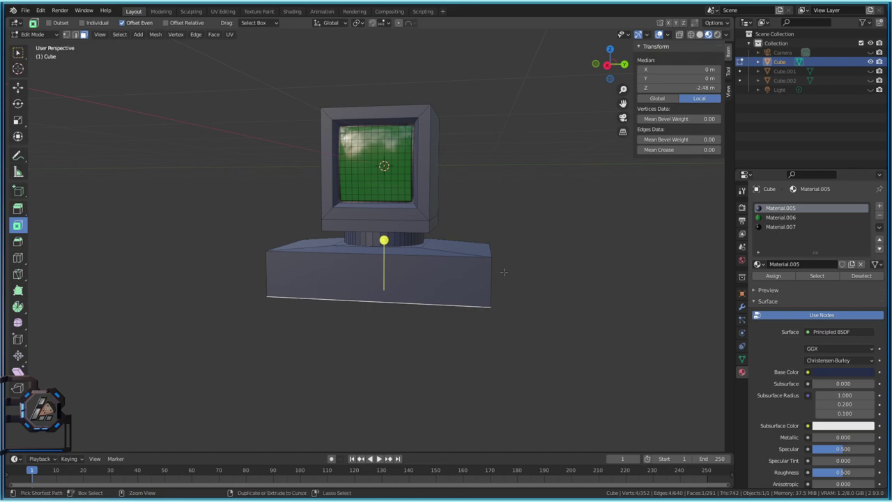
# Undo the bottom face's extrusion, scaling and moves, back to the straight square block.
pyautogui.hotkey('ctrl', 'z')
pyautogui.hotkey('ctrl', 'z')
pyautogui.hotkey('ctrl', 'z')
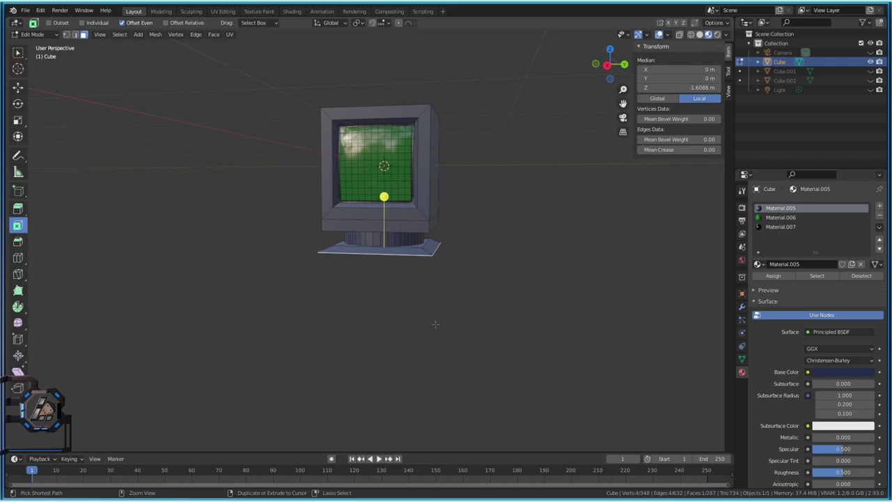
pyautogui.hotkey('ctrl', 'z')
pyautogui.hotkey('ctrl', 'z')
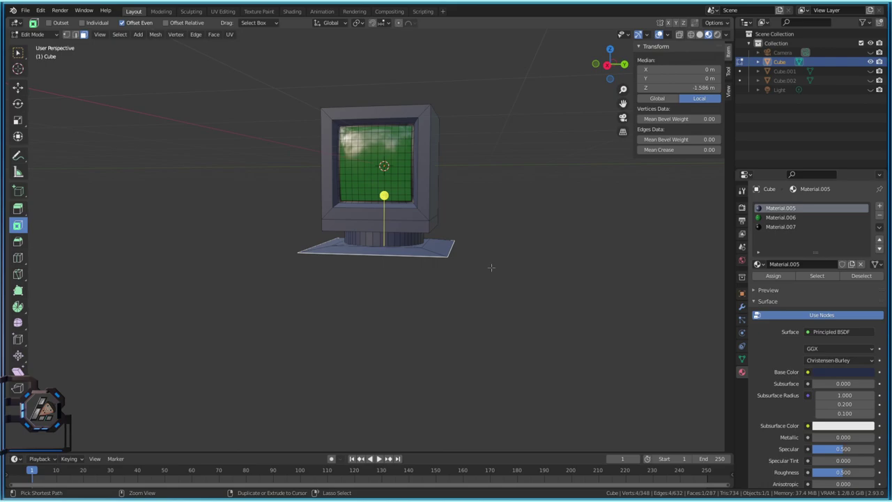
pyautogui.hotkey('ctrl', 'z')
pyautogui.hotkey('ctrl', 'z')
pyautogui.scroll(2, 503, 304)
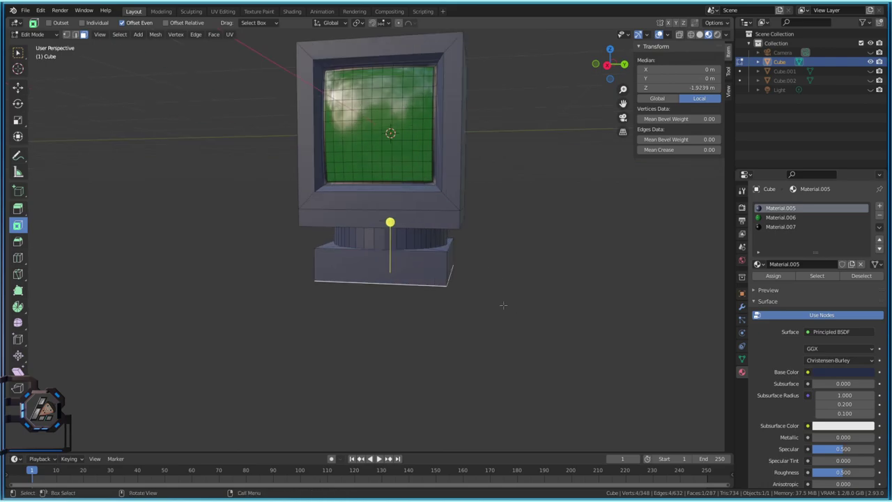
# Select the block's two opposite side faces along Y and extrude them outward along their normals by about 0.6 m.
pyautogui.moveTo(513, 299); pyautogui.dragTo(466, 296, button='middle')
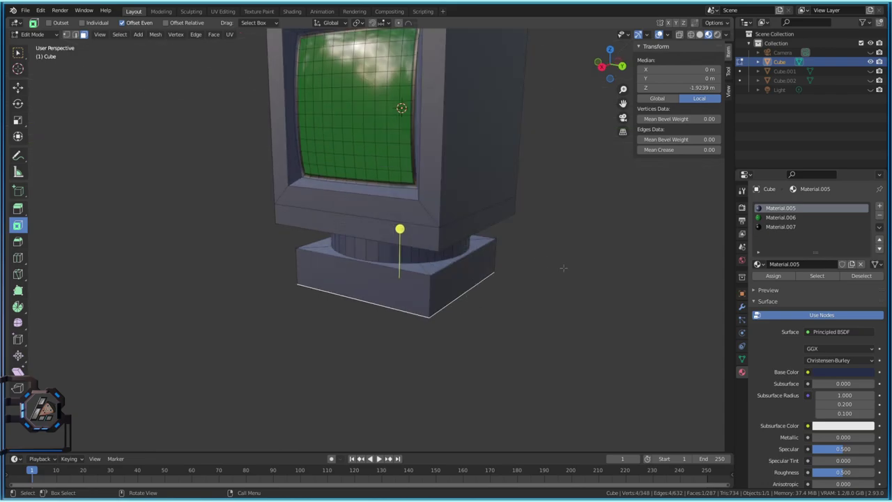
pyautogui.press('Tab')
pyautogui.press('Tab')
pyautogui.moveTo(452, 275); pyautogui.dragTo(611, 309, button='middle')
pyautogui.click(376, 275)
pyautogui.scroll(-2, 599, 300)
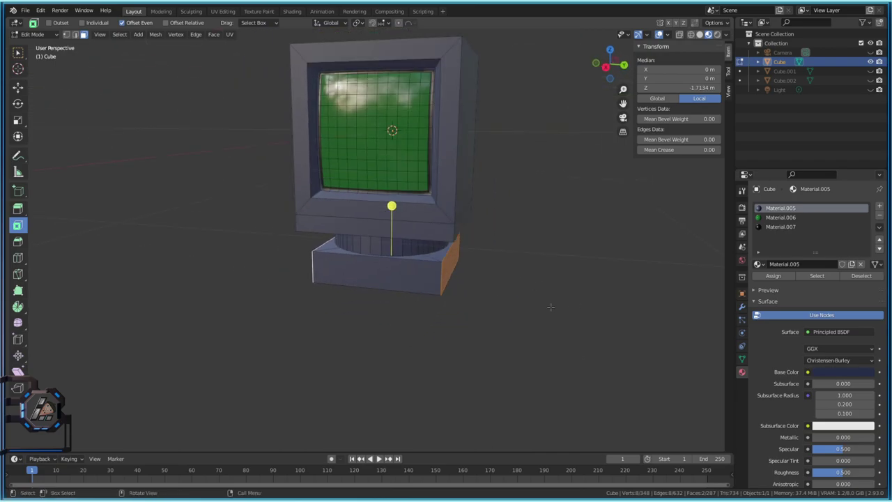
pyautogui.hotkey('alt', 'm')
pyautogui.hotkey('alt', 'e')
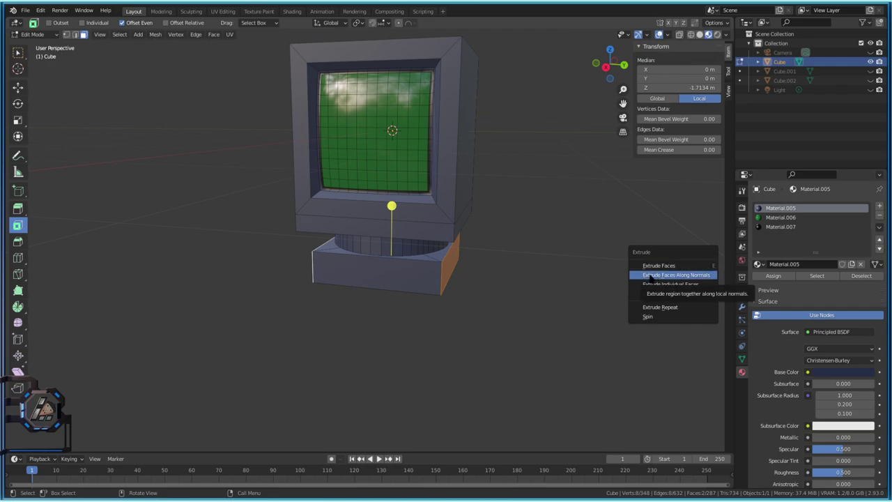
pyautogui.click(655, 274)
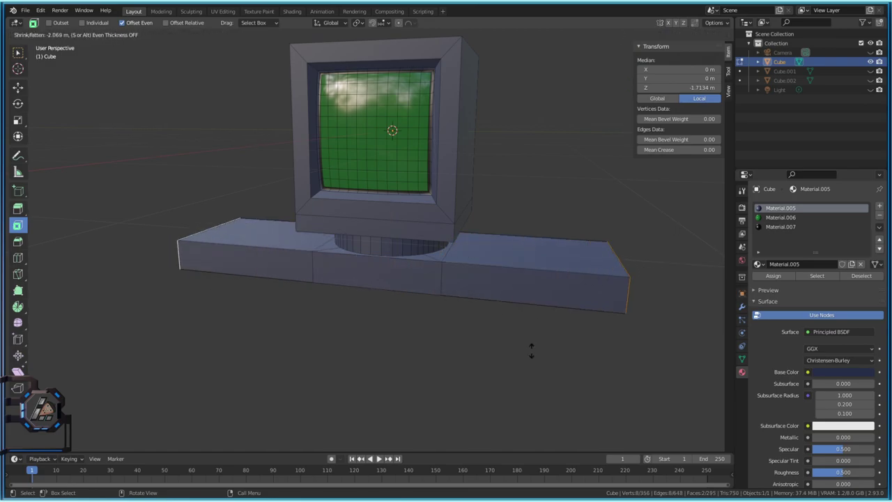
pyautogui.click(507, 297)
# Select the three bottom faces of the widened base and move them about 0.81 m downward along Z.
pyautogui.moveTo(507, 296); pyautogui.dragTo(443, 253, button='middle')
pyautogui.moveTo(383, 278); pyautogui.dragTo(380, 293, button='middle')
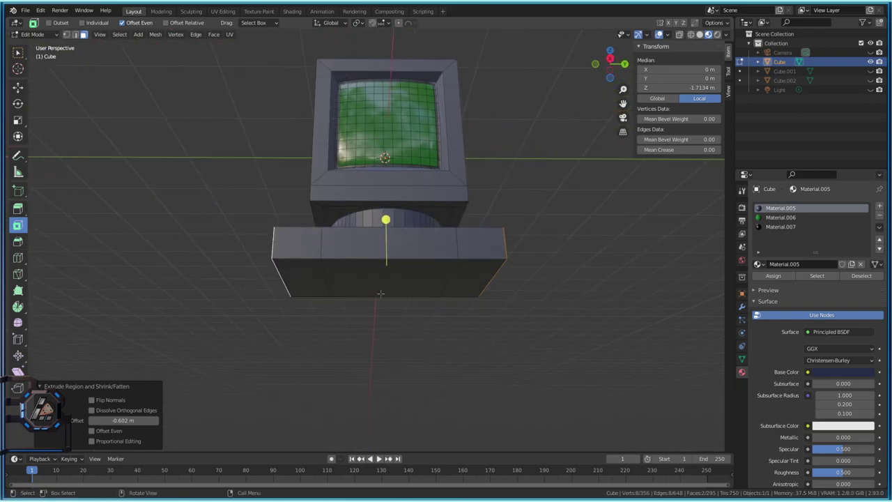
pyautogui.moveTo(324, 284); pyautogui.dragTo(444, 298, button='middle')
pyautogui.press('Tab')
pyautogui.press('Tab')
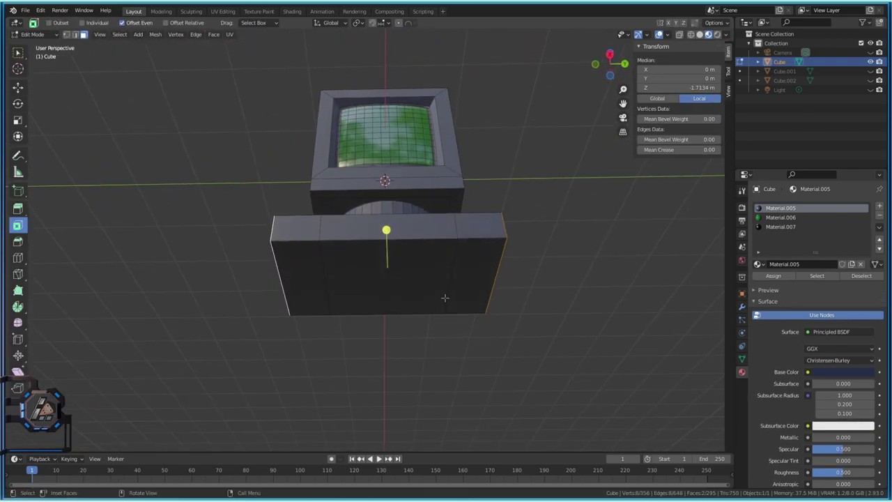
pyautogui.click(294, 263)
pyautogui.keyDown('shift'); pyautogui.click(395, 272); pyautogui.keyUp('shift')
pyautogui.keyDown('shift'); pyautogui.click(481, 275); pyautogui.keyUp('shift')
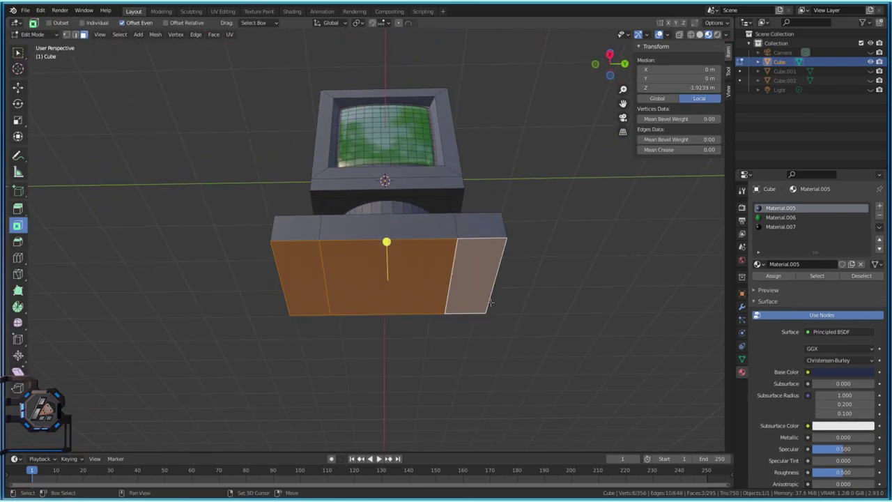
pyautogui.moveTo(481, 275); pyautogui.dragTo(539, 349, button='middle')
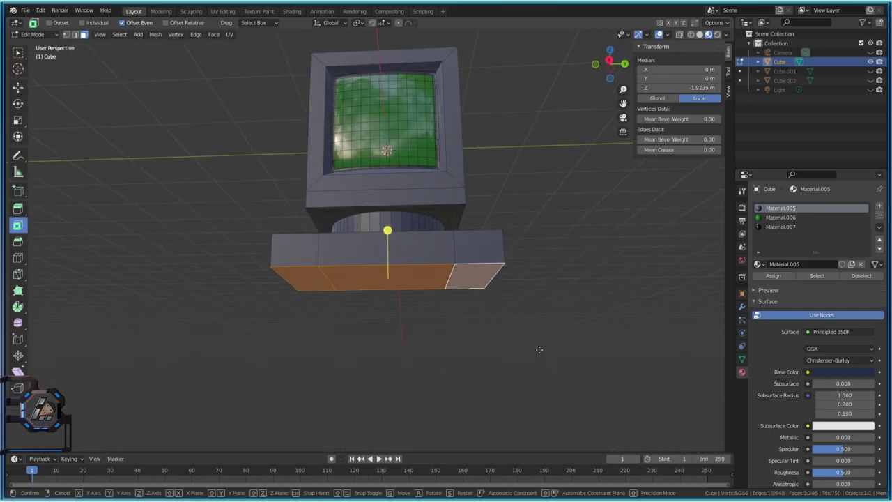
pyautogui.press('g')
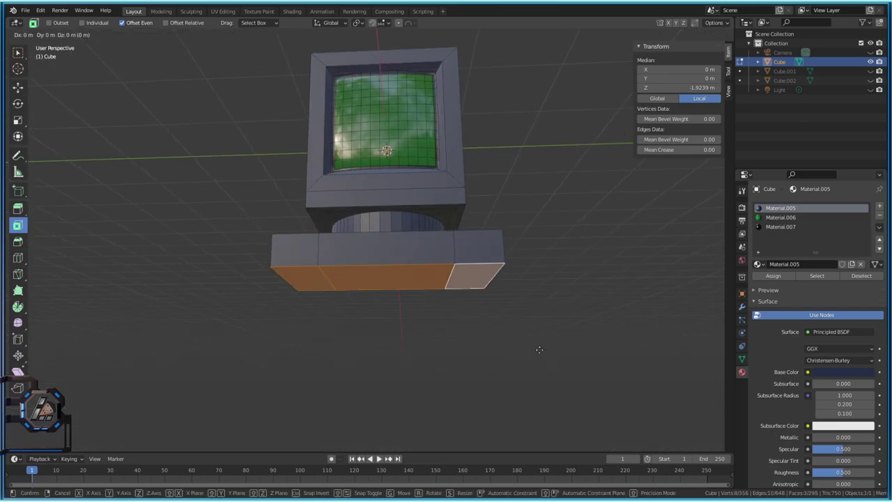
pyautogui.press('z')
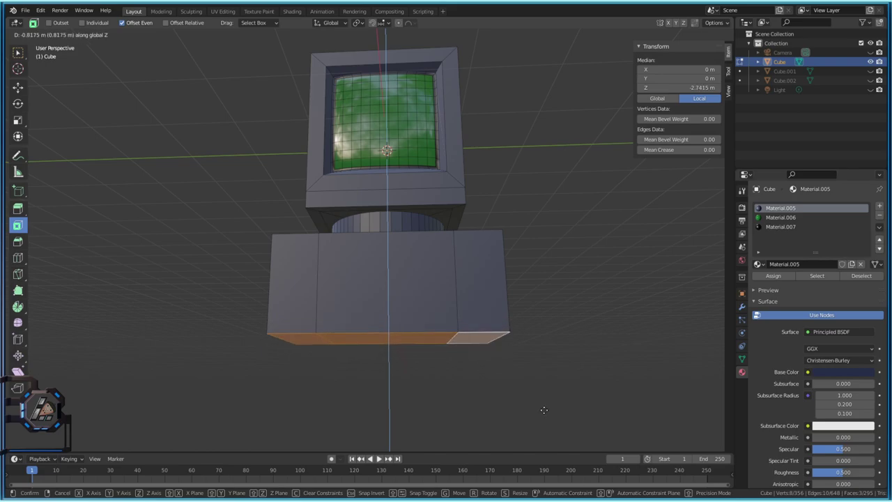
pyautogui.click(543, 410)
# Try scaling the base's three bottom faces along the X axis.
pyautogui.moveTo(544, 410); pyautogui.dragTo(511, 221, button='middle')
pyautogui.press('Tab')
pyautogui.press('Tab')
pyautogui.moveTo(597, 262); pyautogui.dragTo(486, 347, button='middle')
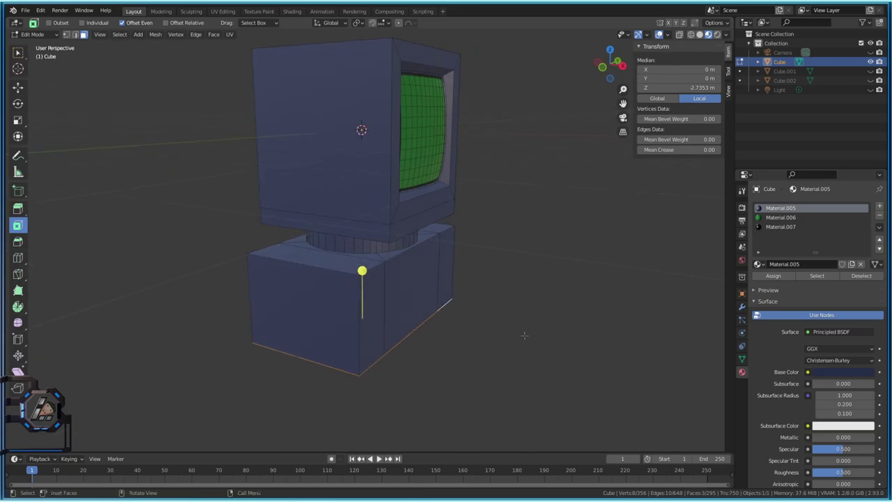
pyautogui.moveTo(525, 390); pyautogui.dragTo(461, 287, button='middle')
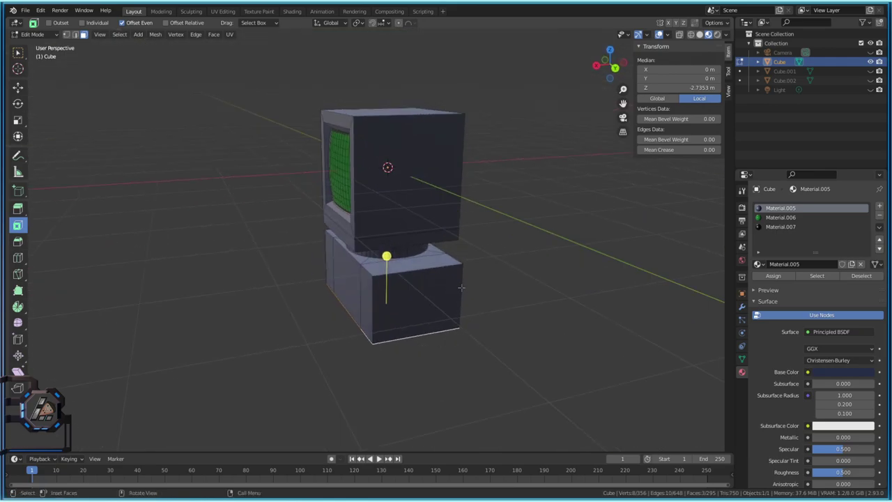
pyautogui.press('s')
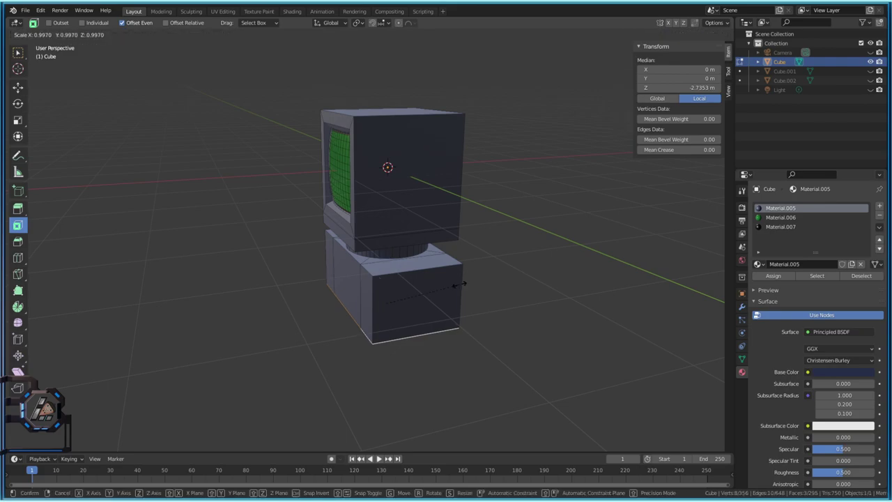
pyautogui.press('y')
pyautogui.press('x')
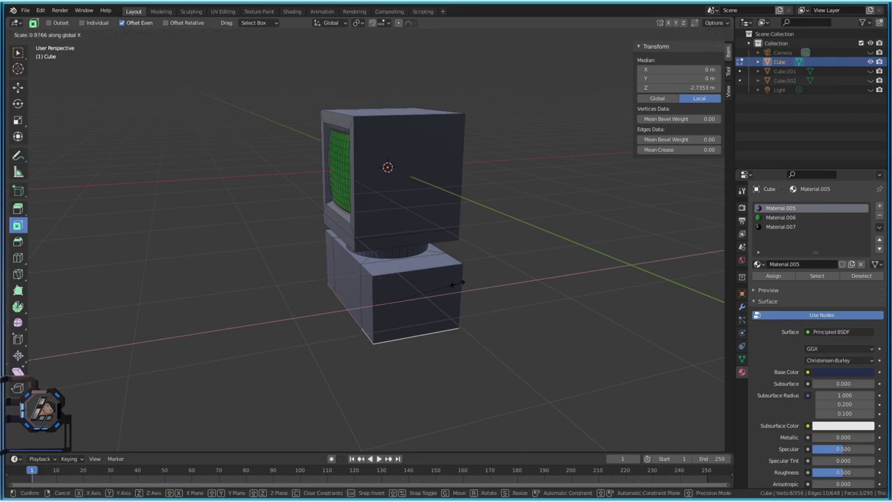
pyautogui.click(538, 265)
# Raise the base's three bottom faces about 0.54 m along Z to make the base thinner.
pyautogui.moveTo(538, 265); pyautogui.dragTo(573, 307, button='middle')
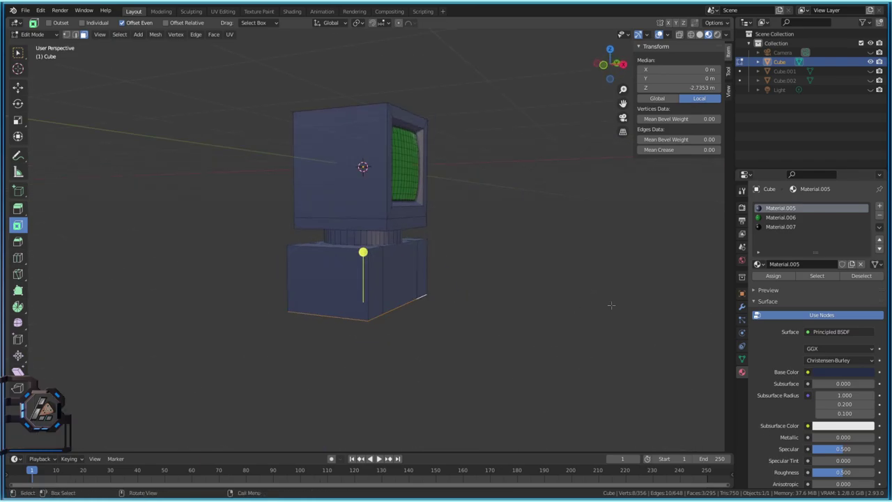
pyautogui.press('g')
pyautogui.press('z')
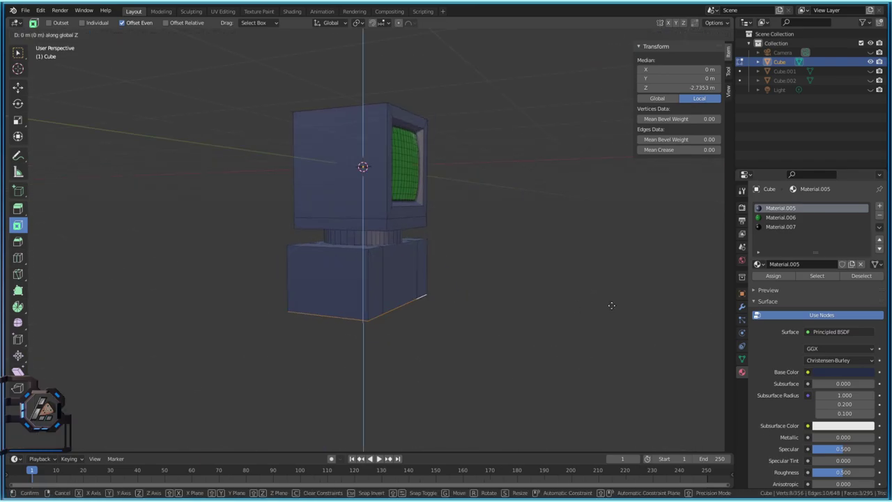
pyautogui.press('Escape')
pyautogui.press('g')
pyautogui.press('z')
pyautogui.click(622, 276)
pyautogui.scroll(3, 414, 293)
pyautogui.moveTo(414, 293); pyautogui.dragTo(362, 279, button='middle')
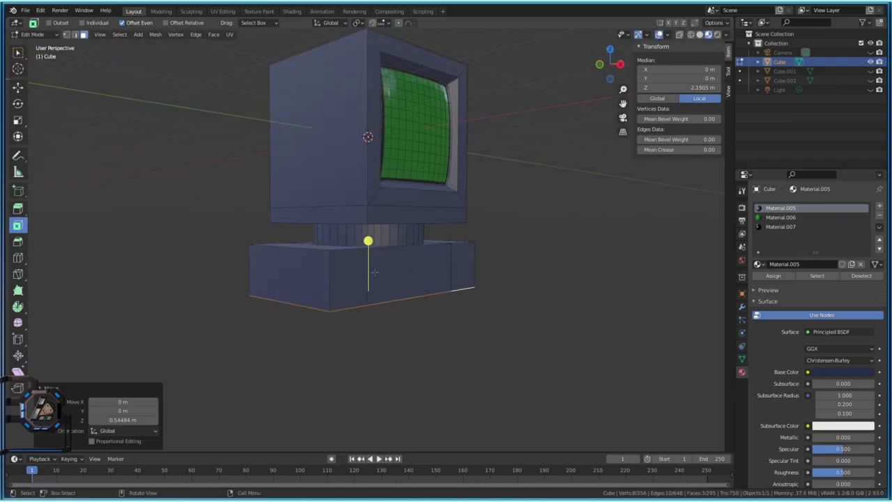
# Select the base's three front faces and three back faces and scale them along the X axis by about 1.35.
pyautogui.click(348, 282)
pyautogui.keyDown('shift'); pyautogui.click(411, 279); pyautogui.keyUp('shift')
pyautogui.keyDown('shift'); pyautogui.click(457, 268); pyautogui.keyUp('shift')
pyautogui.moveTo(440, 288); pyautogui.dragTo(487, 291, button='middle')
pyautogui.keyDown('shift'); pyautogui.click(300, 292); pyautogui.keyUp('shift')
pyautogui.keyDown('shift'); pyautogui.click(246, 275); pyautogui.keyUp('shift')
pyautogui.keyDown('shift'); pyautogui.click(355, 305); pyautogui.keyUp('shift')
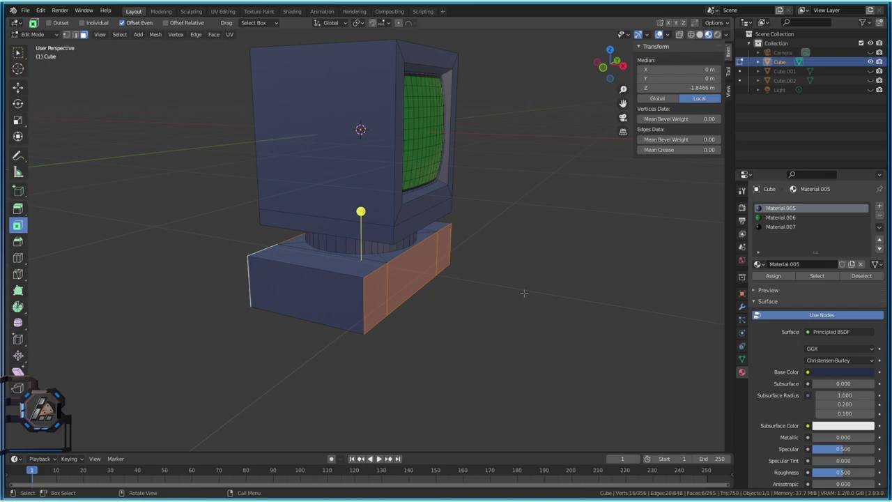
pyautogui.press('s')
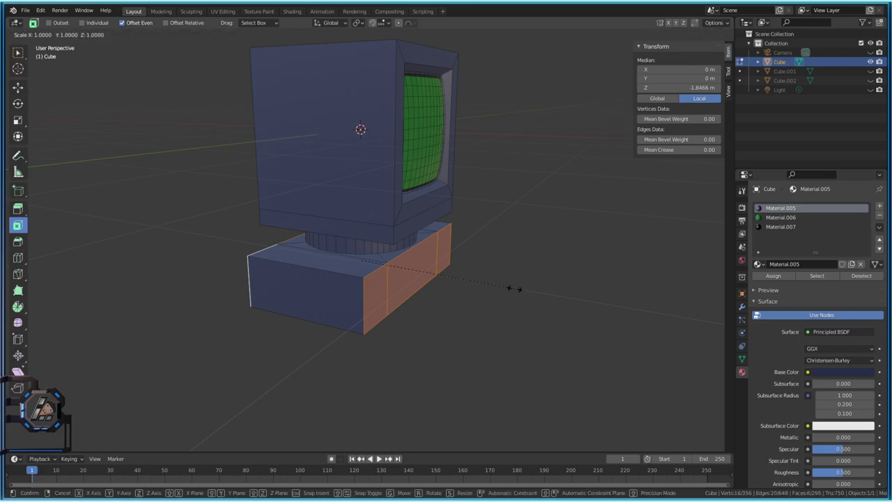
pyautogui.press('y')
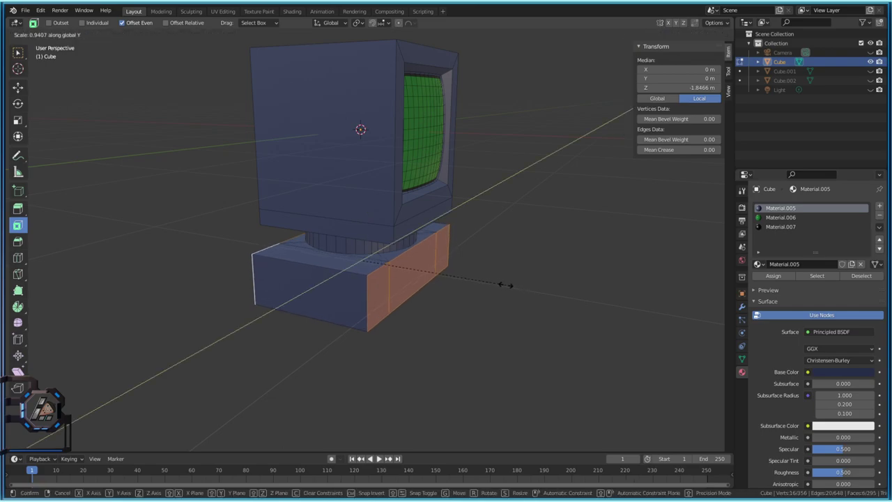
pyautogui.press('z')
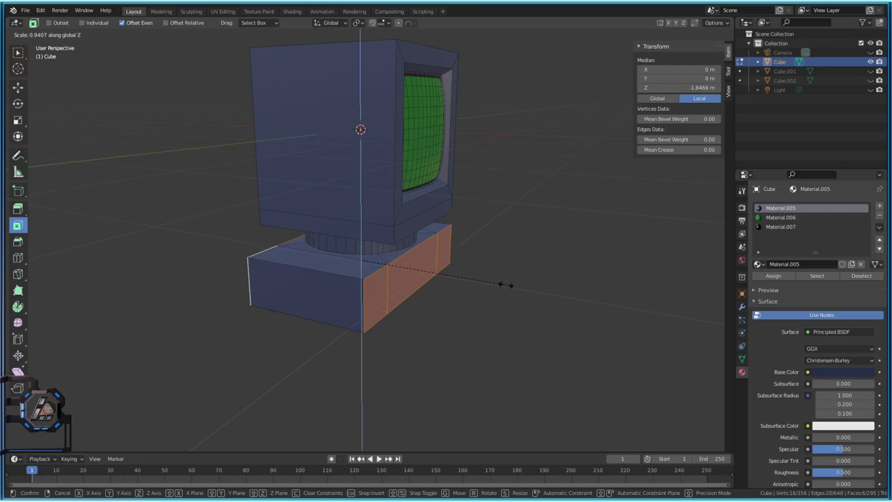
pyautogui.press('x')
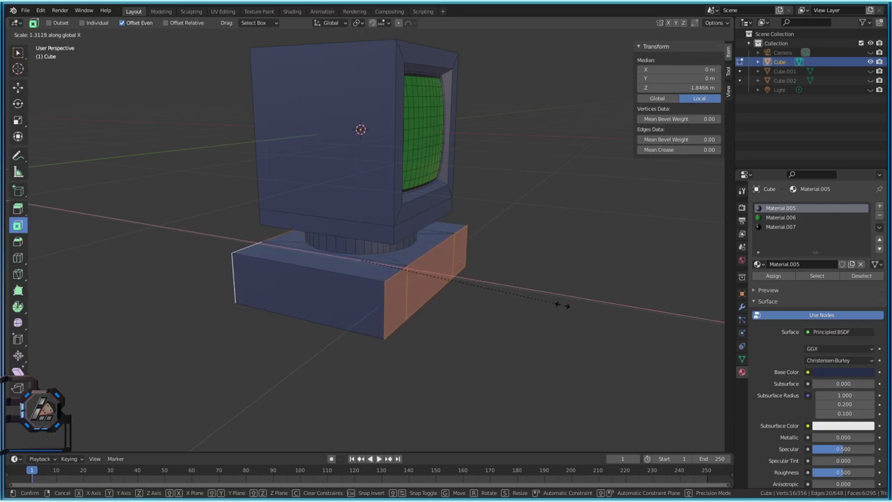
pyautogui.click(566, 303)
pyautogui.moveTo(566, 304); pyautogui.dragTo(480, 291, button='middle')
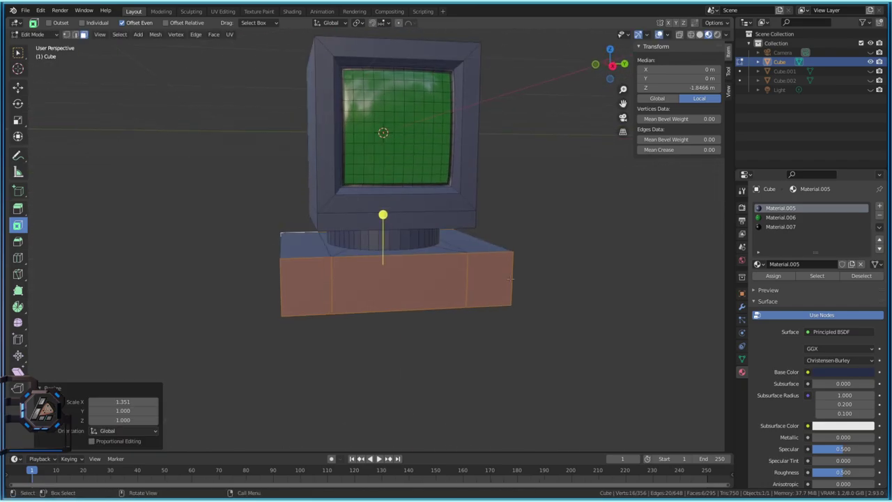
# Select the three bottom faces of the base and move them about 0.3 m downward along Z to thicken it.
pyautogui.moveTo(509, 279); pyautogui.dragTo(547, 323, button='middle')
pyautogui.click(312, 307)
pyautogui.keyDown('shift'); pyautogui.click(425, 296); pyautogui.keyUp('shift')
pyautogui.keyDown('shift'); pyautogui.click(456, 300); pyautogui.keyUp('shift')
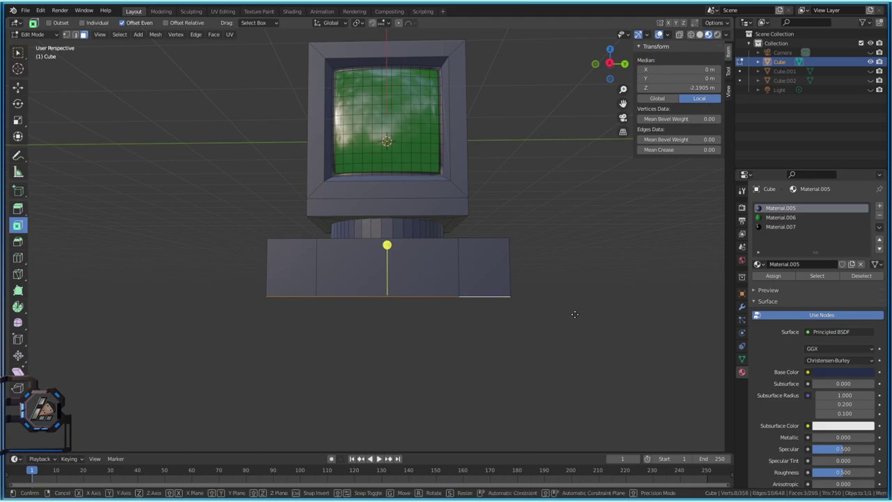
pyautogui.press('g')
pyautogui.press('z')
pyautogui.click(571, 335)
pyautogui.moveTo(572, 334); pyautogui.dragTo(501, 239, button='middle')
pyautogui.press('Tab')
pyautogui.scroll(-2, 437, 255)
pyautogui.press('Tab')
# Select the top rear edge of the monitor housing and lower it about 0.74 m along Z to slope the roof.
pyautogui.scroll(3, 430, 234)
pyautogui.scroll(2, 502, 239)
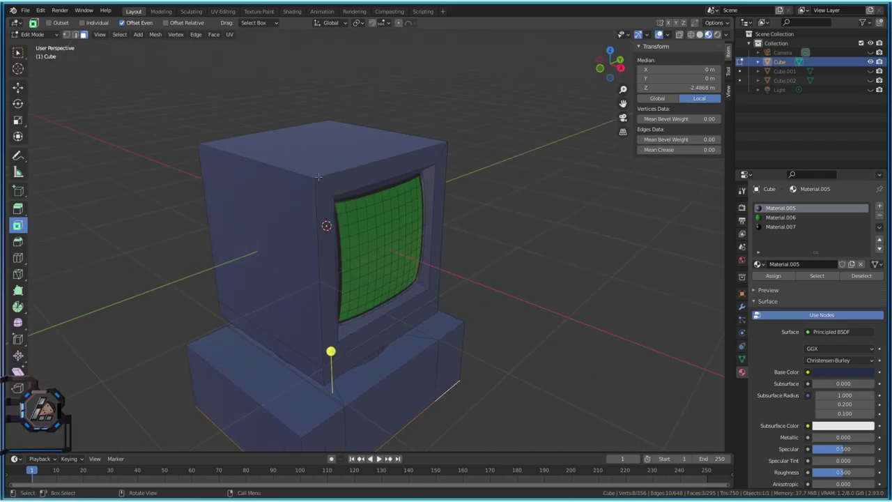
pyautogui.moveTo(318, 177); pyautogui.dragTo(294, 221, button='middle')
pyautogui.press('2')
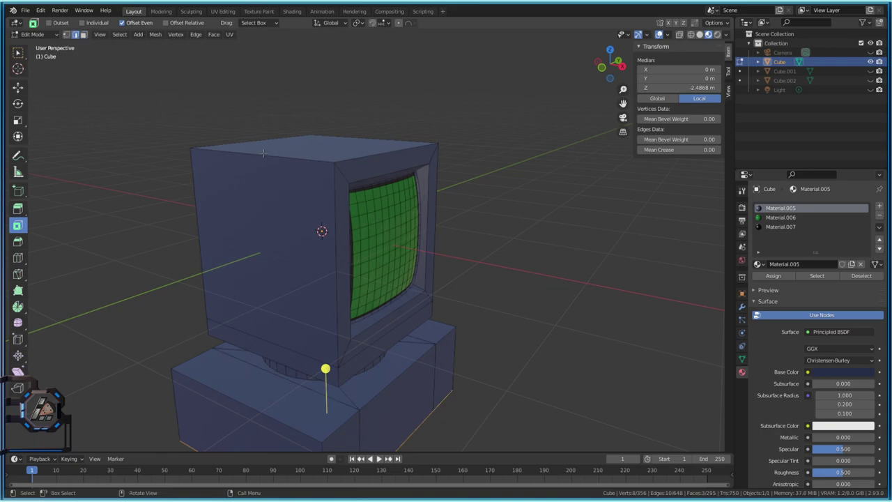
pyautogui.click(317, 160)
pyautogui.moveTo(317, 160); pyautogui.dragTo(335, 179, button='middle')
pyautogui.keyDown('alt'); pyautogui.click(463, 157); pyautogui.keyUp('alt')
pyautogui.moveTo(264, 201); pyautogui.dragTo(328, 174, button='middle')
pyautogui.click(311, 147)
pyautogui.moveTo(418, 168); pyautogui.dragTo(452, 162, button='middle')
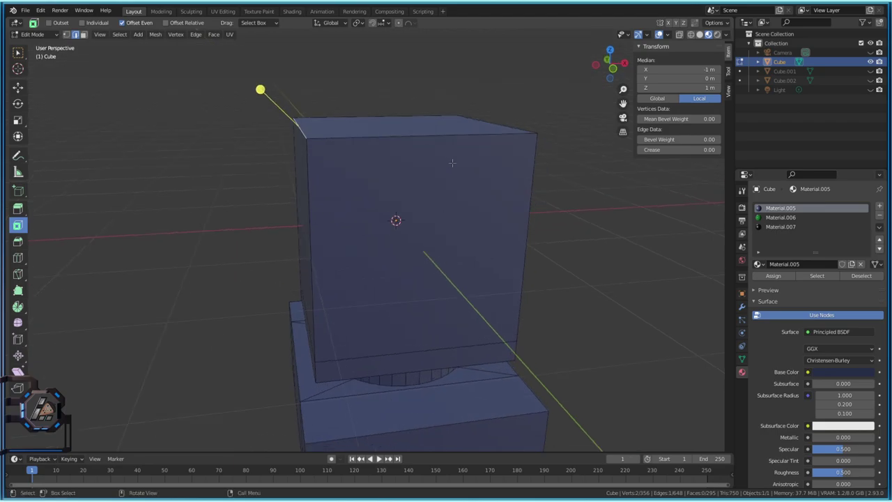
pyautogui.press('g')
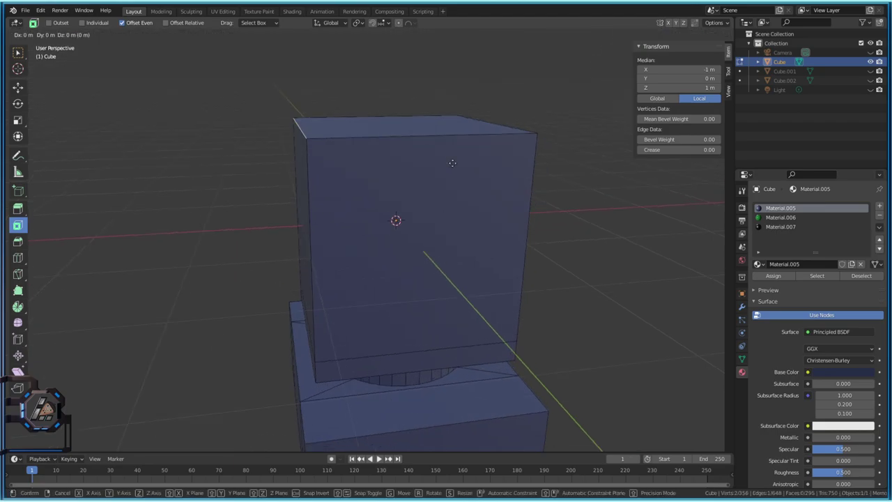
pyautogui.press('z')
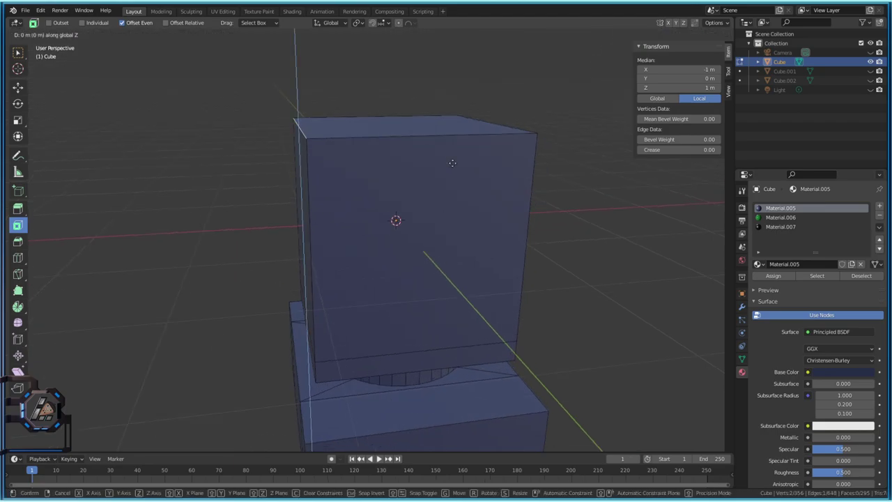
pyautogui.click(456, 239)
pyautogui.moveTo(456, 239); pyautogui.dragTo(430, 259, button='middle')
pyautogui.press('Tab')
pyautogui.press('Tab')
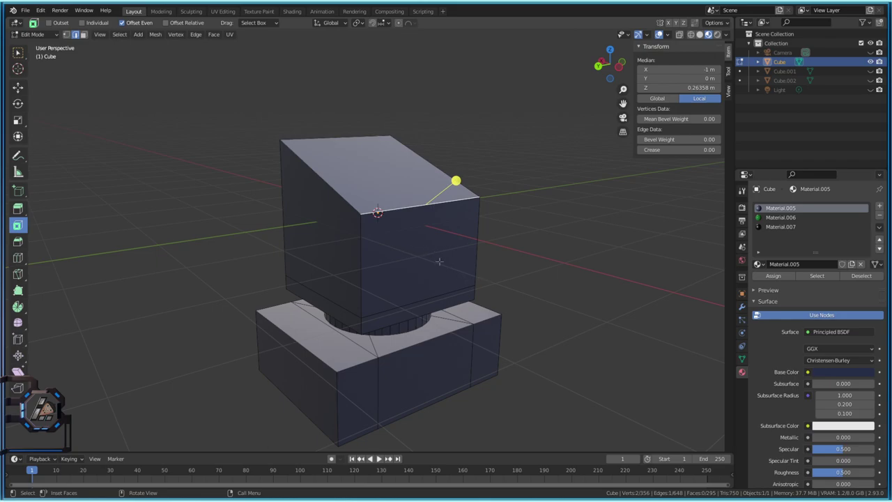
# Cycle through the vertex, edge and face selection modes twice, ending in face mode.
pyautogui.click(84, 35)
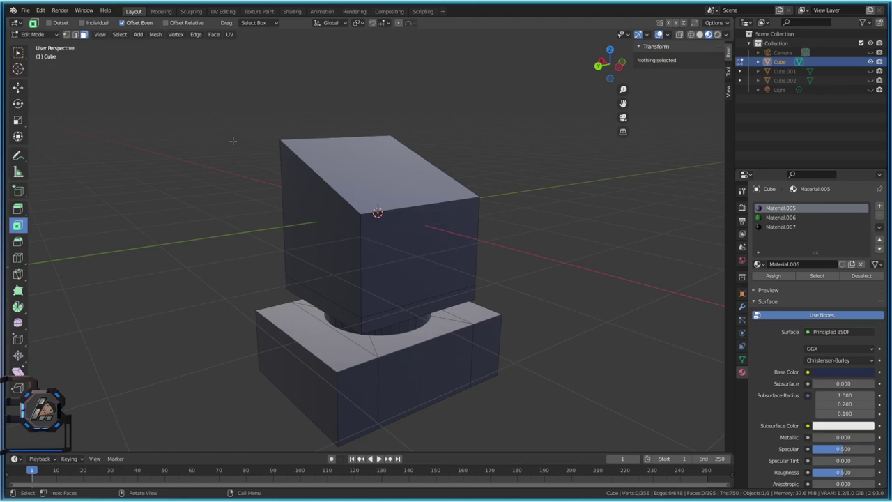
pyautogui.click(66, 34)
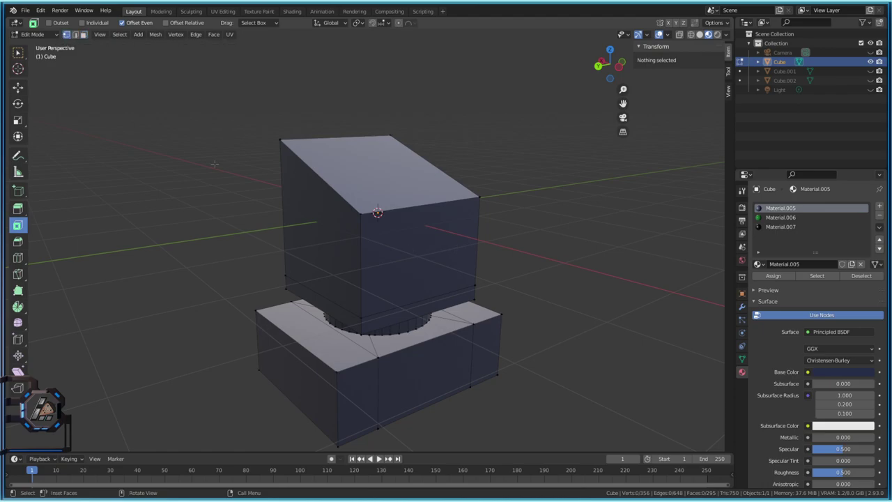
pyautogui.click(76, 35)
pyautogui.click(83, 35)
pyautogui.press('1')
pyautogui.press('2')
pyautogui.press('3')
# Select the housing's rear face, its top edge and one corner vertex in their matching modes, ending with the rear face selected.
pyautogui.click(397, 263)
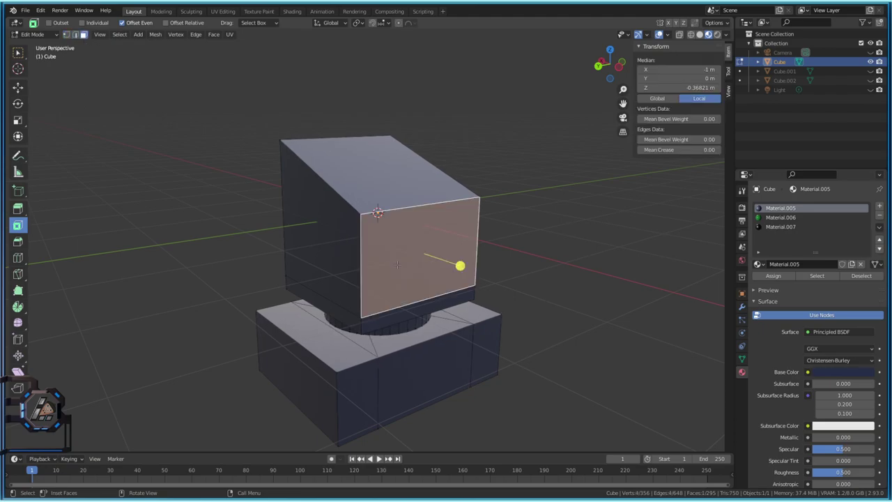
pyautogui.press('2')
pyautogui.click(435, 205)
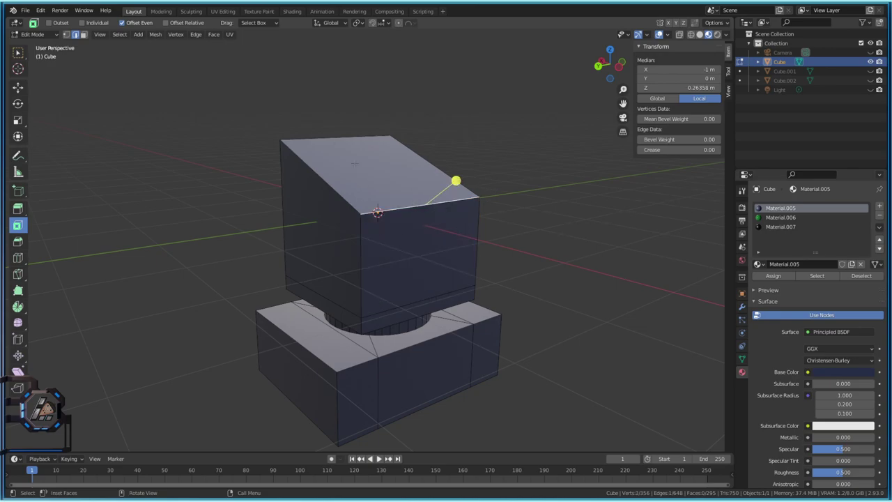
pyautogui.press('1')
pyautogui.click(358, 215)
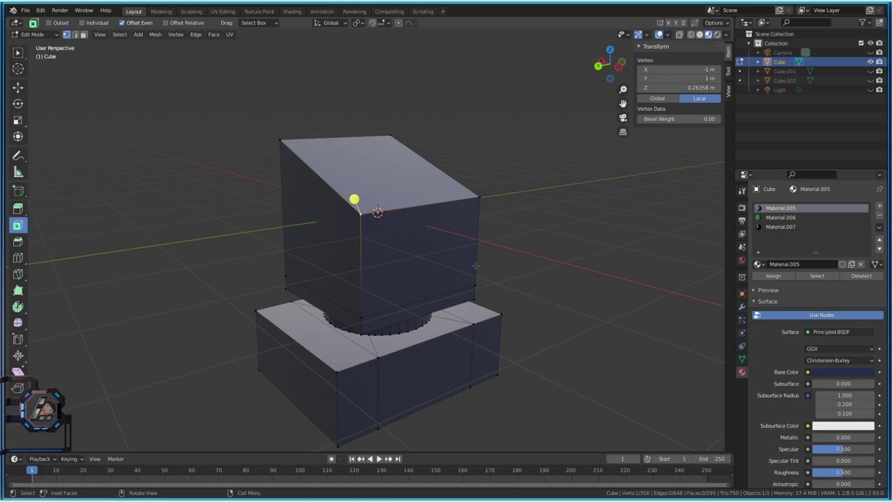
pyautogui.press('3')
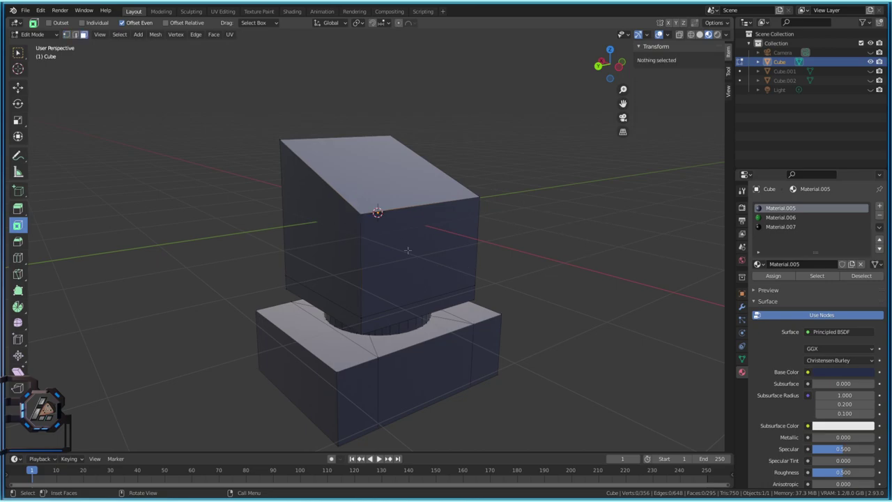
pyautogui.click(459, 266)
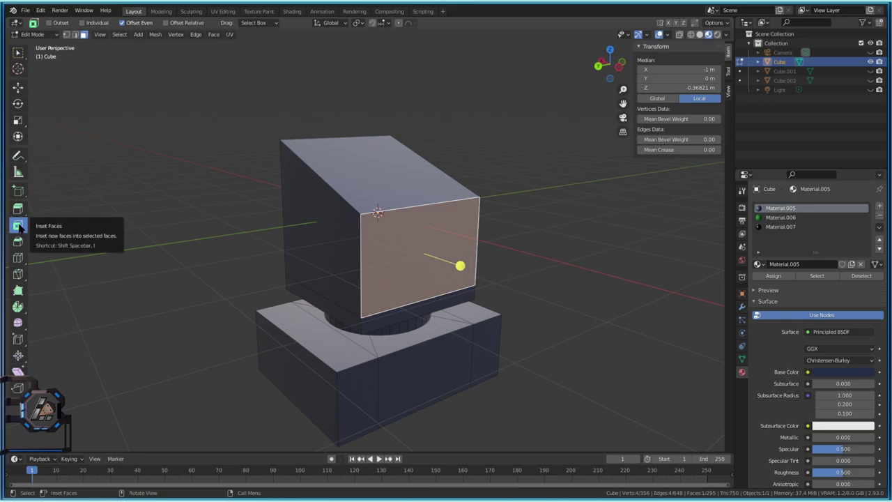
pyautogui.moveTo(460, 266); pyautogui.dragTo(445, 262)
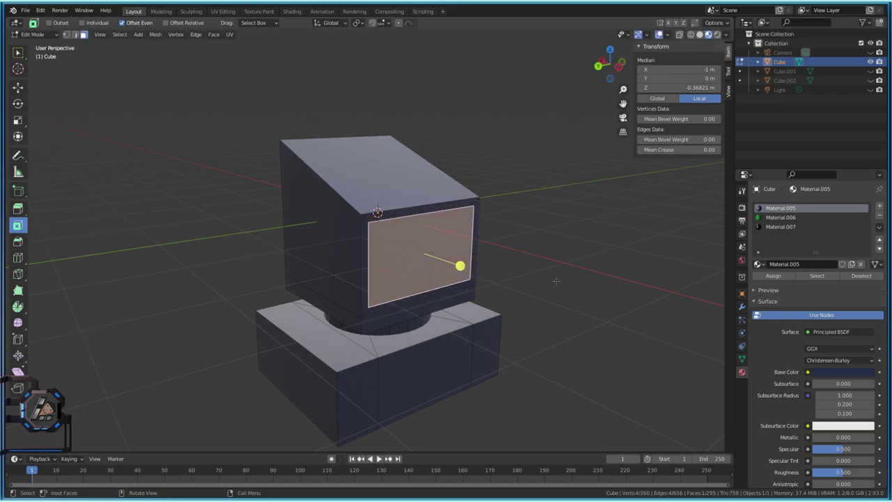
pyautogui.press('w')
pyautogui.press('e')
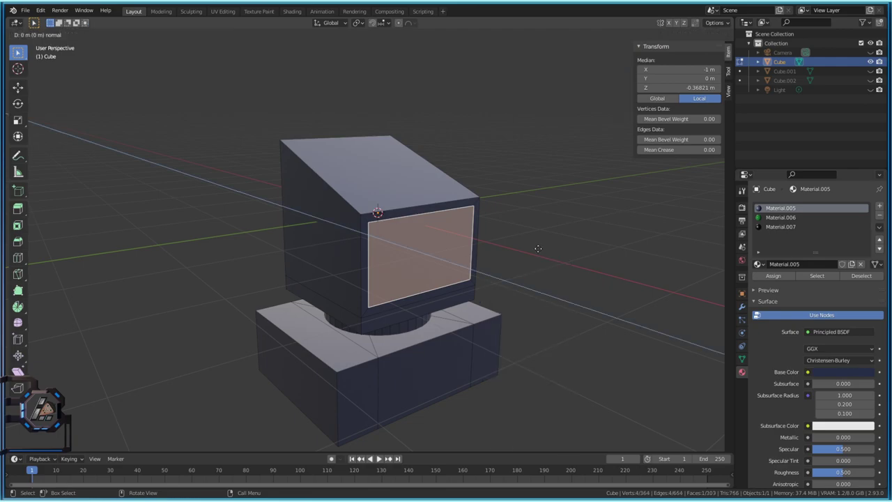
pyautogui.rightClick(557, 259)
pyautogui.hotkey('ctrl', 'z')
pyautogui.hotkey('ctrl', 'z')
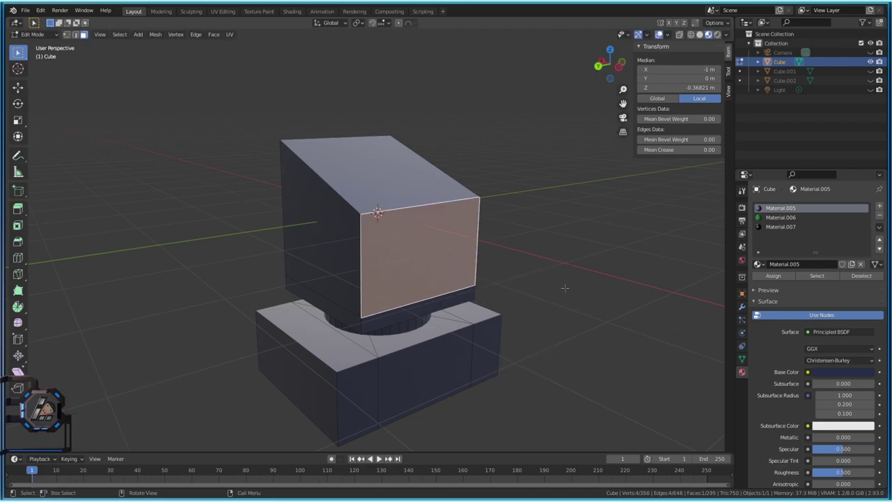
# Inset the housing's rear face by about 0.21 m and extrude the inner face outward by about 0.34 m.
pyautogui.click(17, 224)
pyautogui.moveTo(457, 263); pyautogui.dragTo(457, 262)
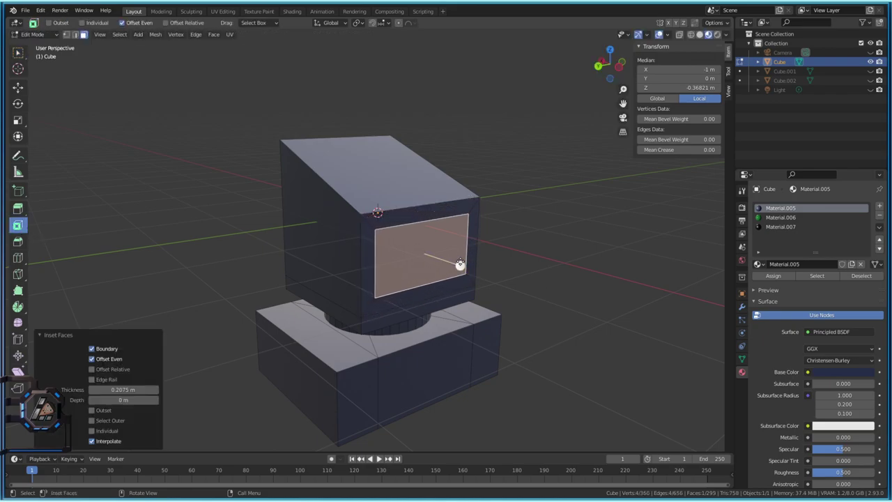
pyautogui.press('e')
pyautogui.click(488, 270)
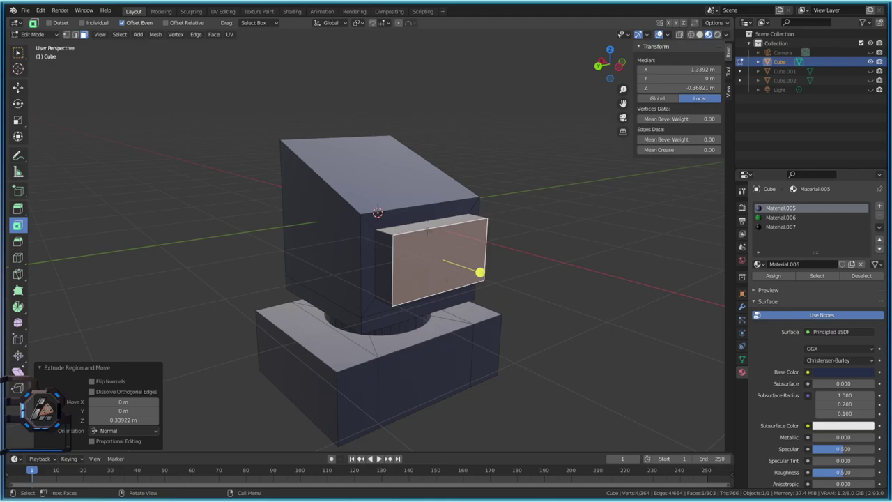
# Select the top outer edge of the rear extrusion and lower it about 0.43 m along Z to make a sloped bulge.
pyautogui.click(434, 233)
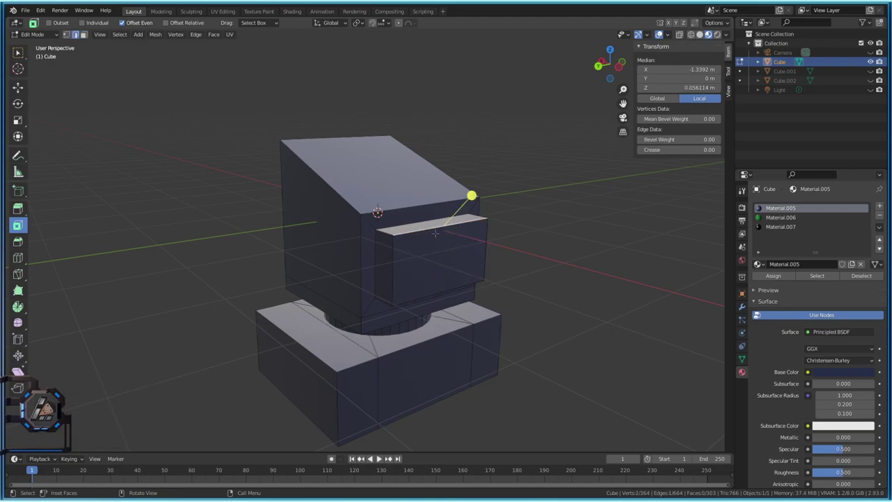
pyautogui.press('g')
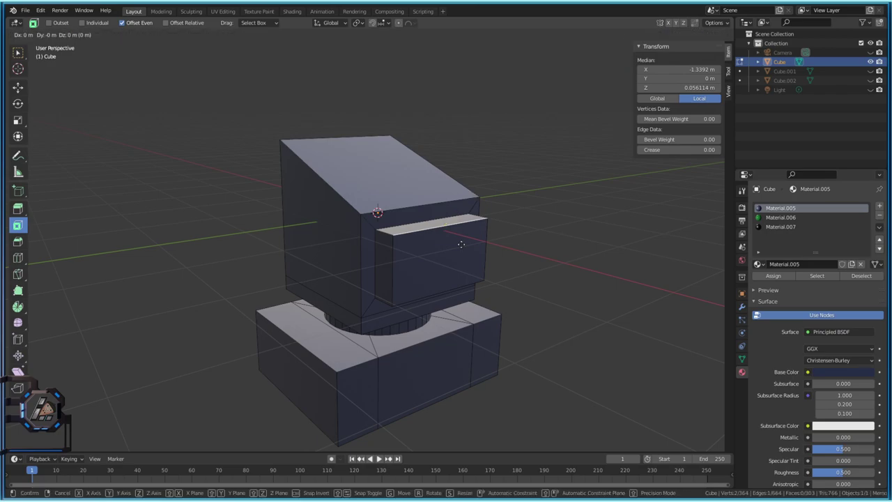
pyautogui.press('z')
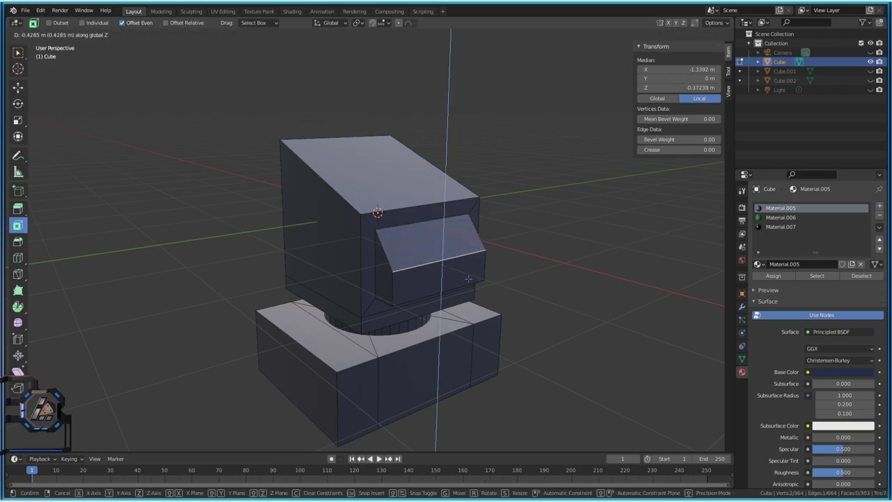
pyautogui.click(470, 278)
pyautogui.press('Tab')
pyautogui.moveTo(441, 287)
pyautogui.mouseDown(button='middle')
pyautogui.moveTo(484, 300)
pyautogui.moveTo(619, 281)
pyautogui.moveTo(563, 268)
pyautogui.mouseUp(button='middle')
pyautogui.press('Tab')
# Shade the full ring of side faces around the cylindrical neck smooth and check the result in Object Mode.
pyautogui.keyDown('shift'); pyautogui.moveTo(448, 304); pyautogui.dragTo(393, 257, button='middle'); pyautogui.keyUp('shift')
pyautogui.press('Tab')
pyautogui.press('Tab')
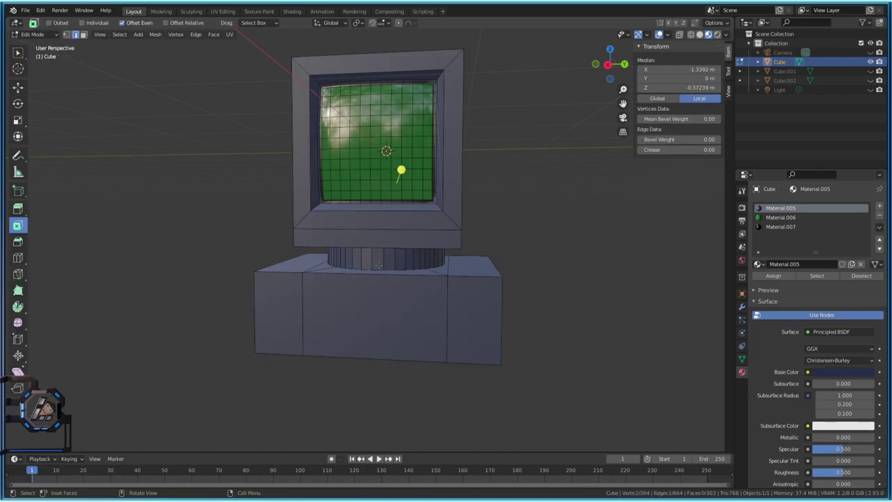
pyautogui.hotkey('alt', 'a')
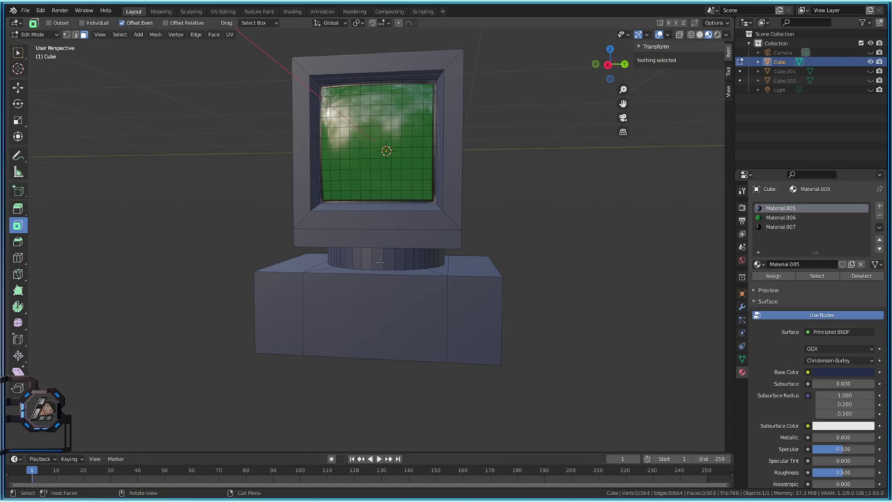
pyautogui.click(377, 262)
pyautogui.moveTo(397, 265); pyautogui.dragTo(385, 265, button='middle')
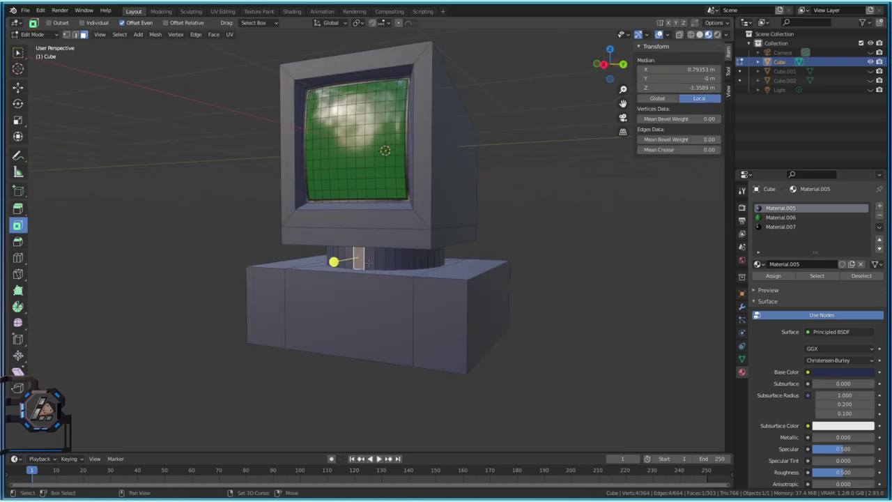
pyautogui.keyDown('shift'); pyautogui.click(368, 262); pyautogui.keyUp('shift')
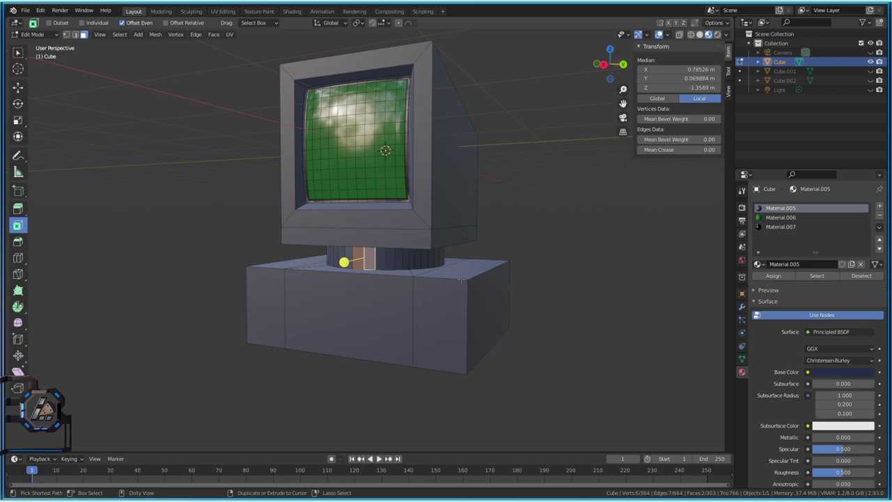
pyautogui.press('ctrl+shift+KP_Add')
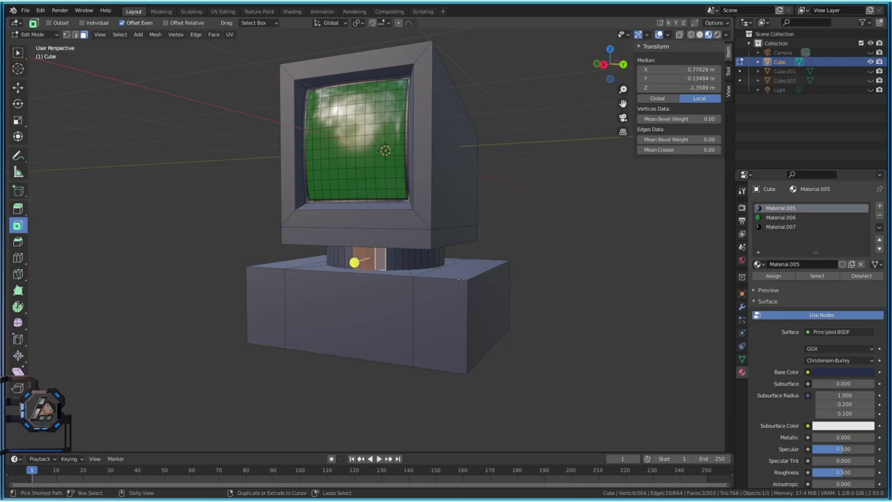
pyautogui.press('ctrl+shift+KP_Add')
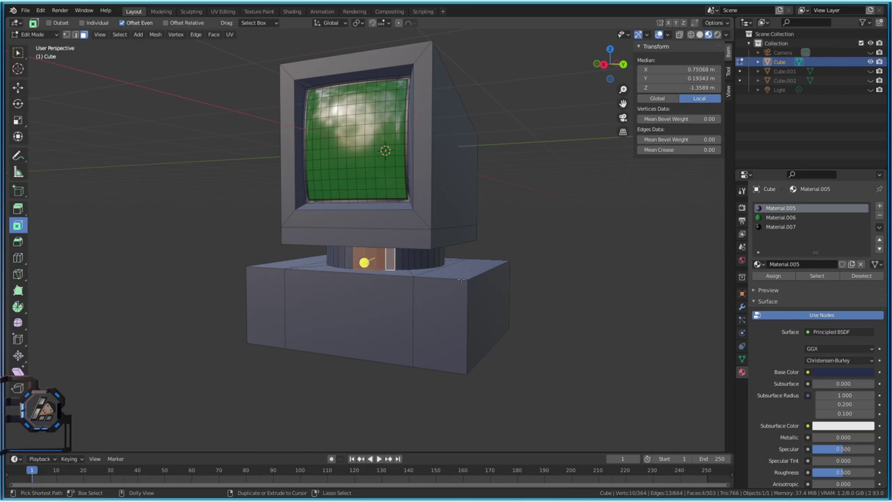
pyautogui.press('ctrl+shift+KP_Add')
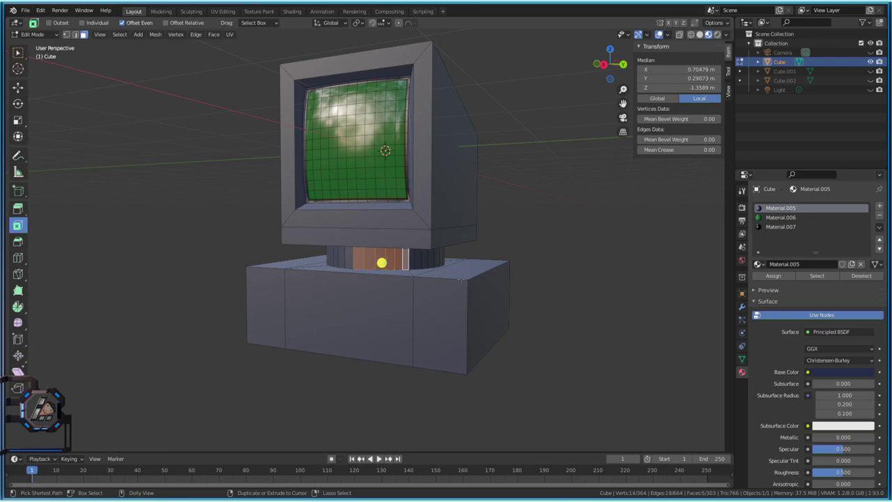
pyautogui.press('ctrl+shift+KP_Add')
pyautogui.press('ctrl+shift+KP_Add')
pyautogui.press('ctrl+shift+KP_Add')
pyautogui.press('ctrl+shift+KP_Add')
pyautogui.press('ctrl+shift+KP_Add')
pyautogui.press('ctrl+shift+KP_Add')
pyautogui.press('ctrl+shift+KP_Add')
pyautogui.press('ctrl+shift+KP_Add')
pyautogui.press('ctrl+shift+KP_Add')
pyautogui.press('ctrl+shift+KP_Add')
pyautogui.press('ctrl+shift+KP_Add')
pyautogui.press('ctrl+shift+KP_Add')
pyautogui.press('ctrl+shift+KP_Add')
pyautogui.press('ctrl+shift+KP_Add')
pyautogui.press('ctrl+shift+KP_Add')
pyautogui.press('ctrl+shift+KP_Add')
pyautogui.press('ctrl+shift+KP_Add')
pyautogui.press('ctrl+shift+KP_Add')
pyautogui.press('ctrl+shift+KP_Add')
pyautogui.press('ctrl+shift+KP_Add')
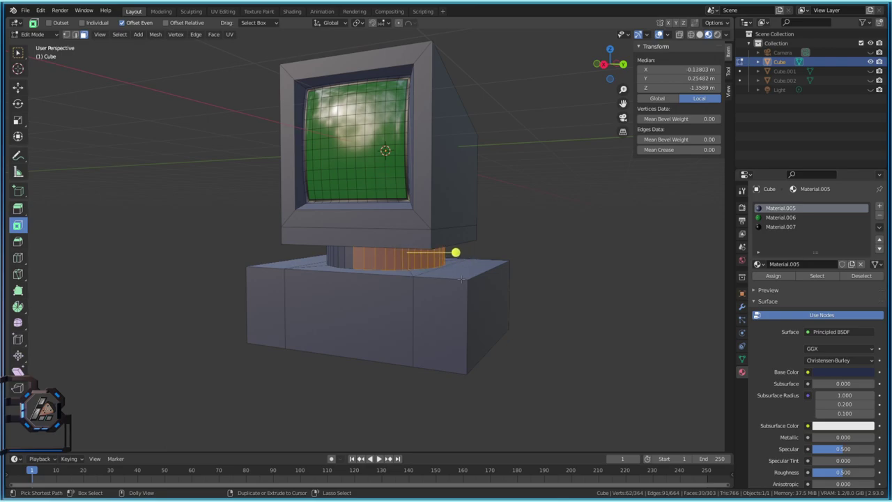
pyautogui.press('ctrl+shift+KP_Add')
pyautogui.press('ctrl+shift+KP_Add')
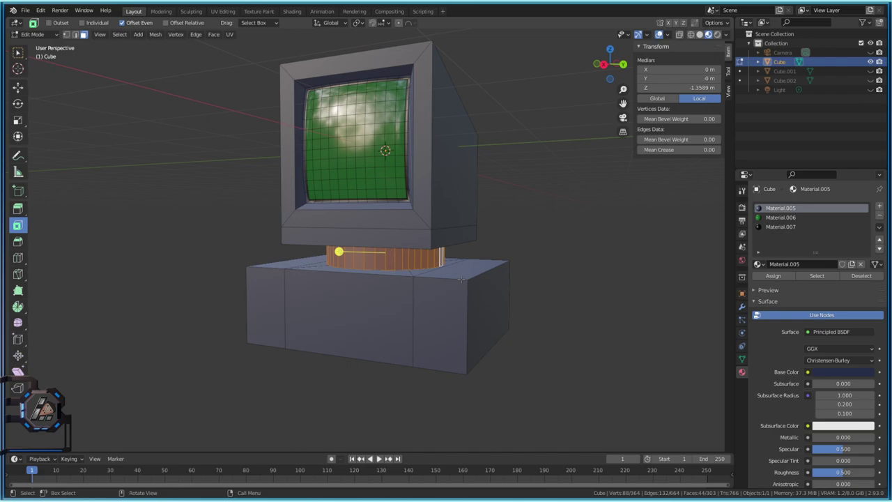
pyautogui.rightClick(393, 254)
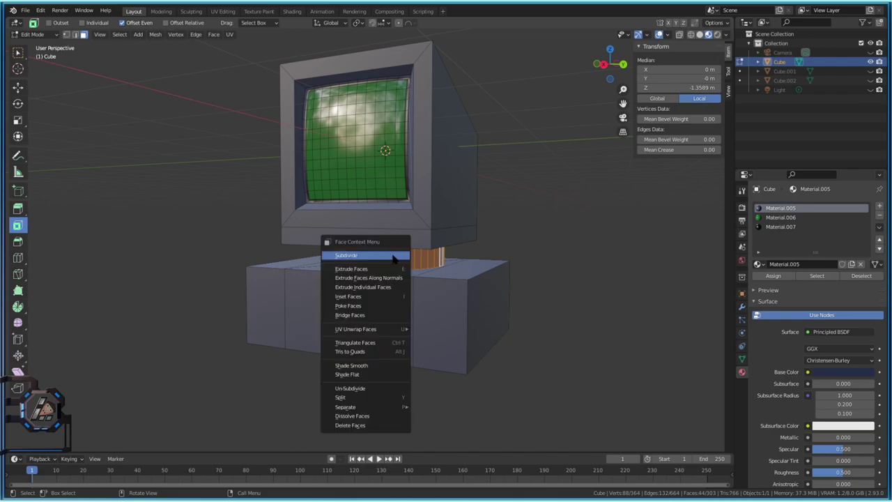
pyautogui.click(374, 361)
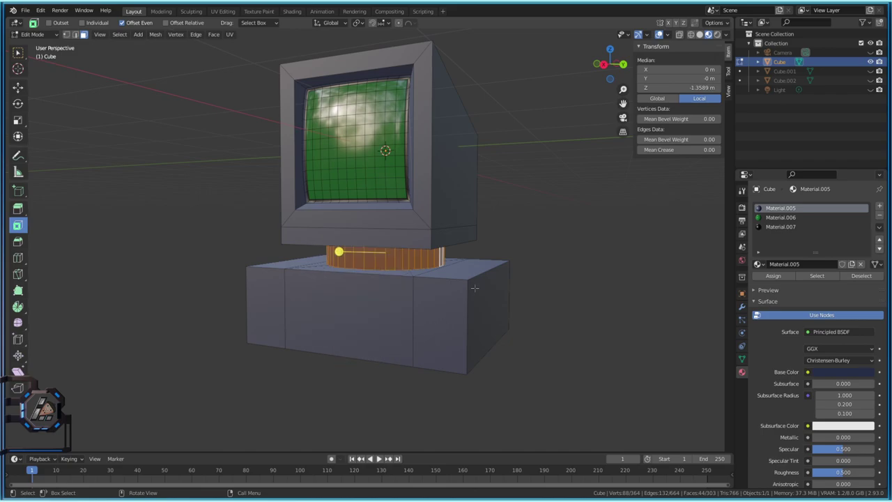
pyautogui.press('Tab')
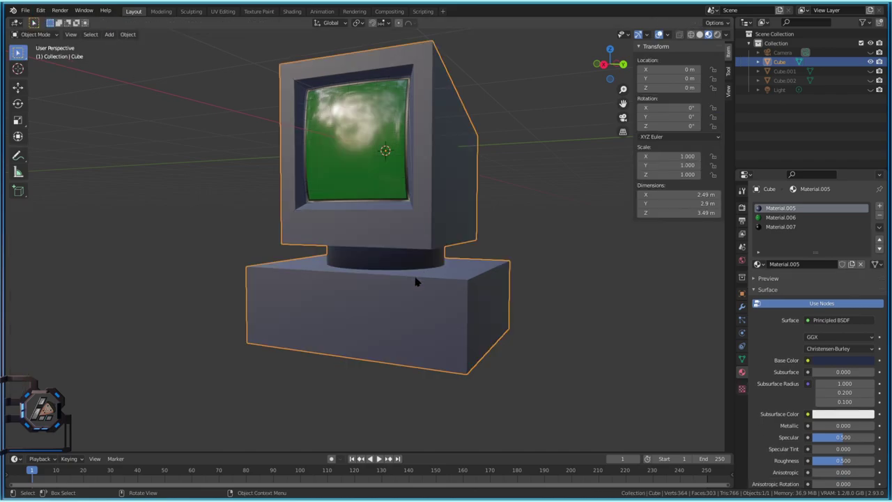
pyautogui.moveTo(530, 316); pyautogui.dragTo(497, 295, button='middle')
pyautogui.scroll(2, 444, 175)
pyautogui.moveTo(444, 174); pyautogui.dragTo(390, 209, button='middle')
pyautogui.press('Tab')
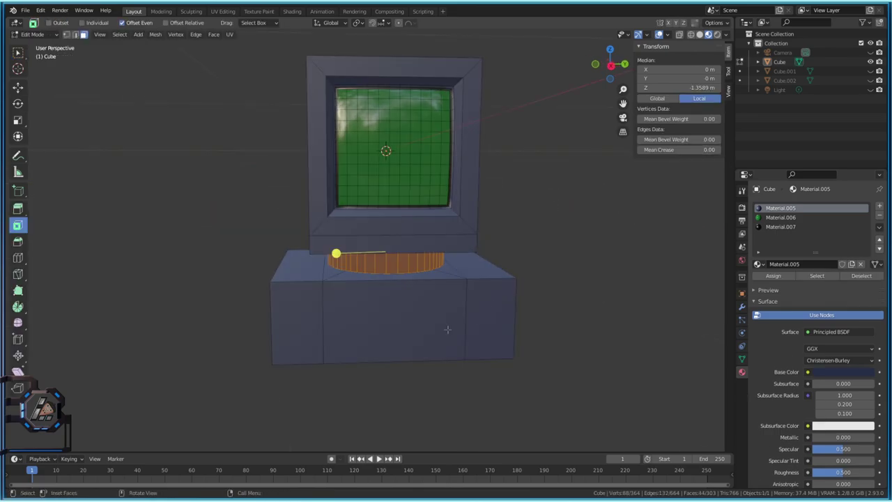
pyautogui.click(390, 320)
pyautogui.moveTo(585, 374); pyautogui.dragTo(542, 342, button='middle')
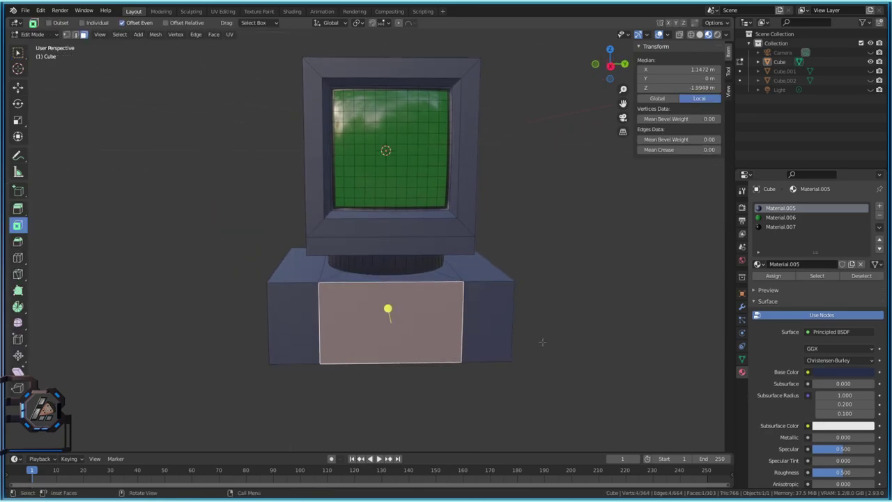
pyautogui.click(487, 332)
pyautogui.hotkey('ctrl', 'z')
pyautogui.moveTo(299, 316); pyautogui.dragTo(487, 244, button='middle')
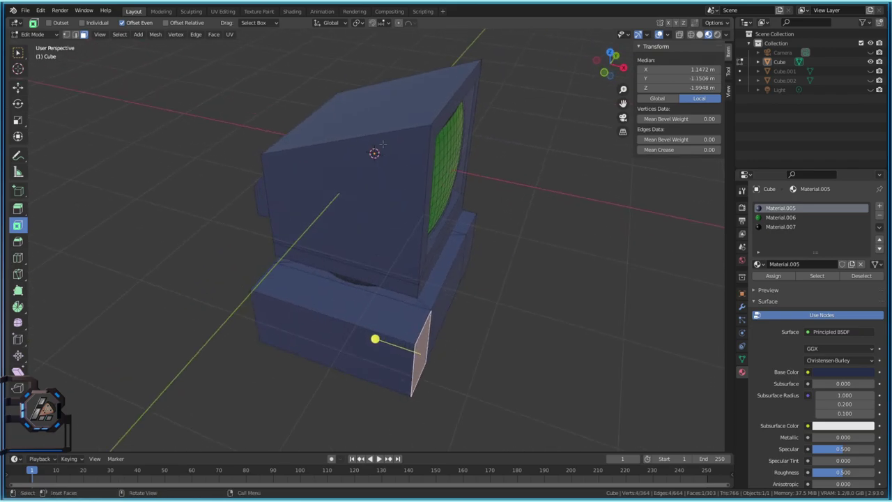
pyautogui.press('2')
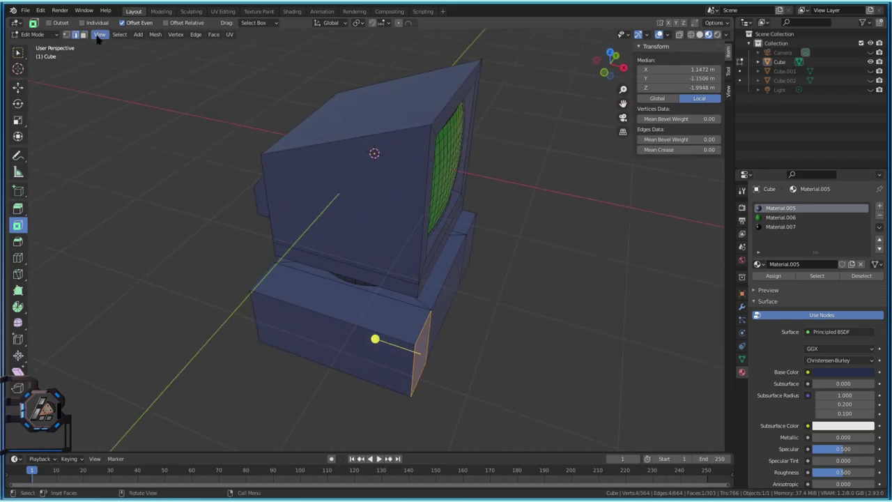
pyautogui.keyDown('shift'); pyautogui.click(341, 138); pyautogui.keyUp('shift')
pyautogui.moveTo(342, 138); pyautogui.dragTo(513, 173, button='middle')
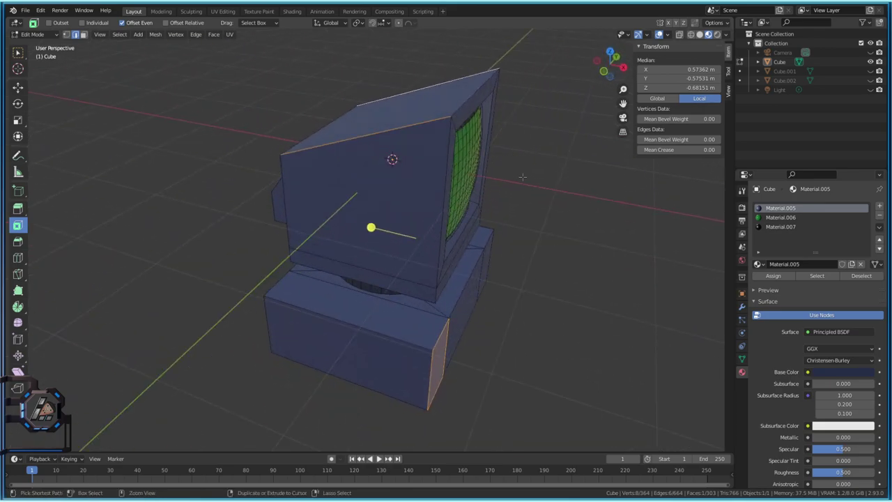
pyautogui.hotkey('ctrl', 'b')
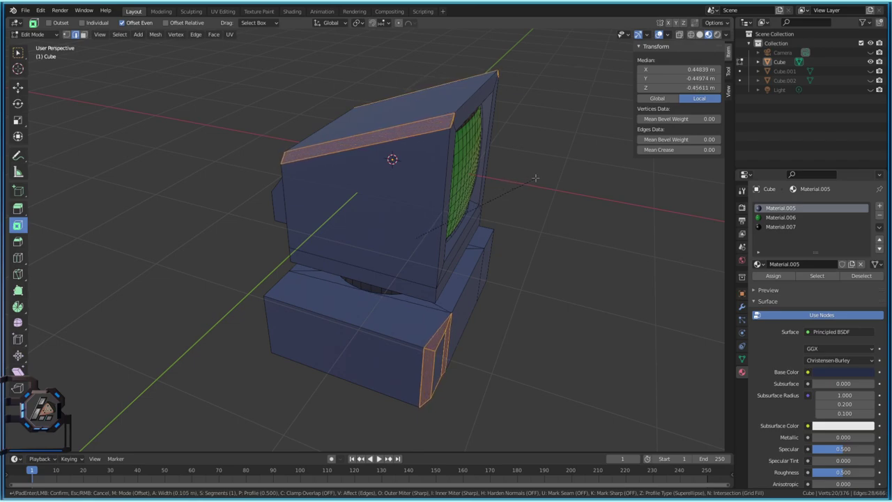
pyautogui.rightClick(538, 219)
pyautogui.moveTo(538, 219); pyautogui.dragTo(394, 433, button='middle')
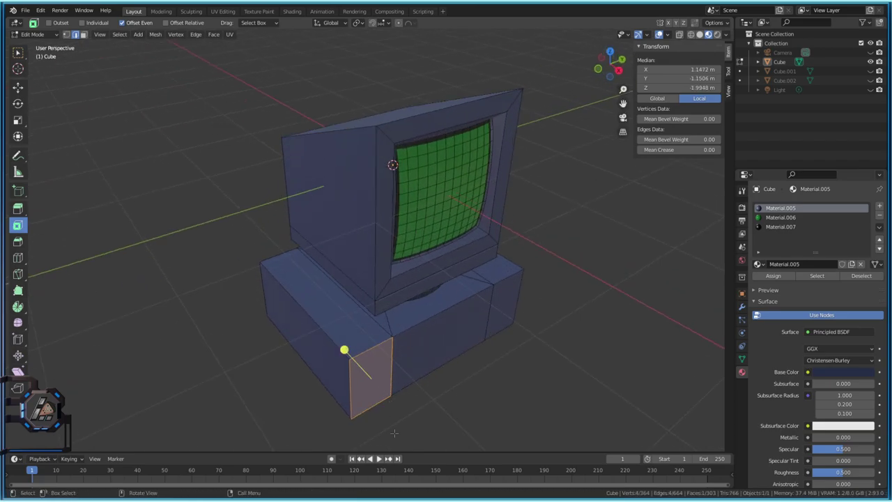
# Select only the two sloped side edges along the top of the monitor housing.
pyautogui.click(389, 376)
pyautogui.click(336, 131)
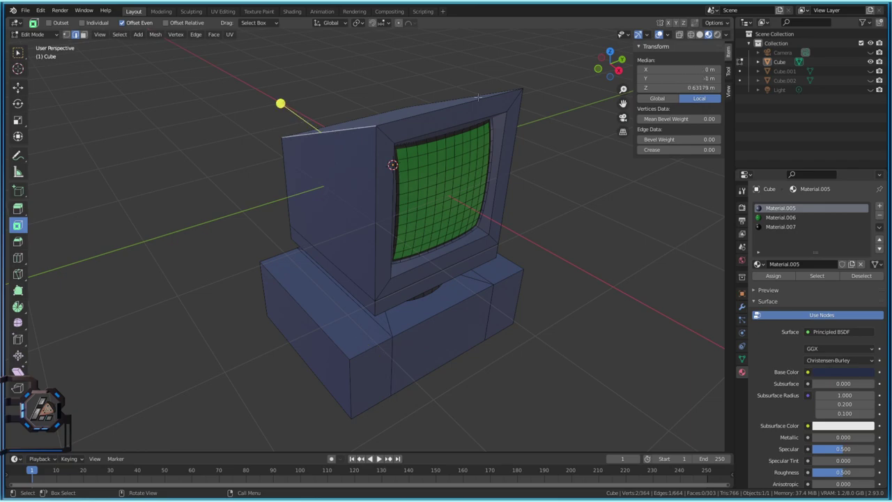
pyautogui.keyDown('shift'); pyautogui.click(481, 96); pyautogui.keyUp('shift')
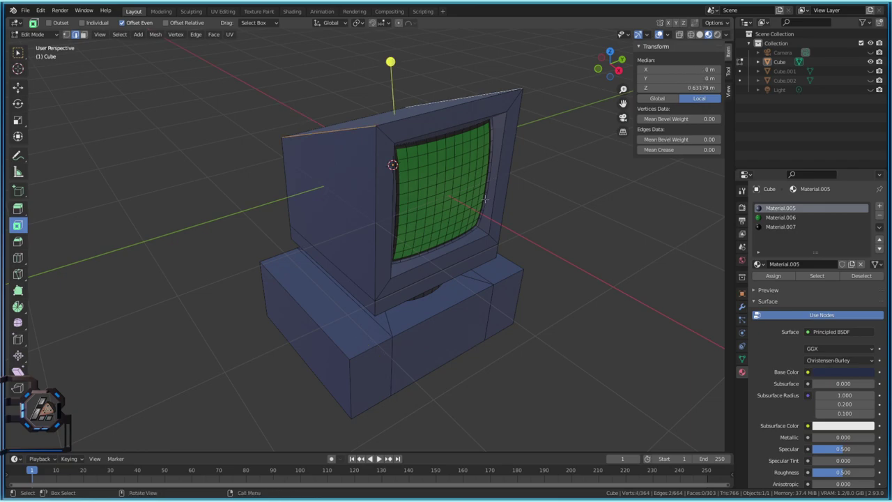
# Try a single-segment bevel of about 0.13 m on the housing's two top side edges, inspect it and undo it.
pyautogui.hotkey('ctrl', 'b')
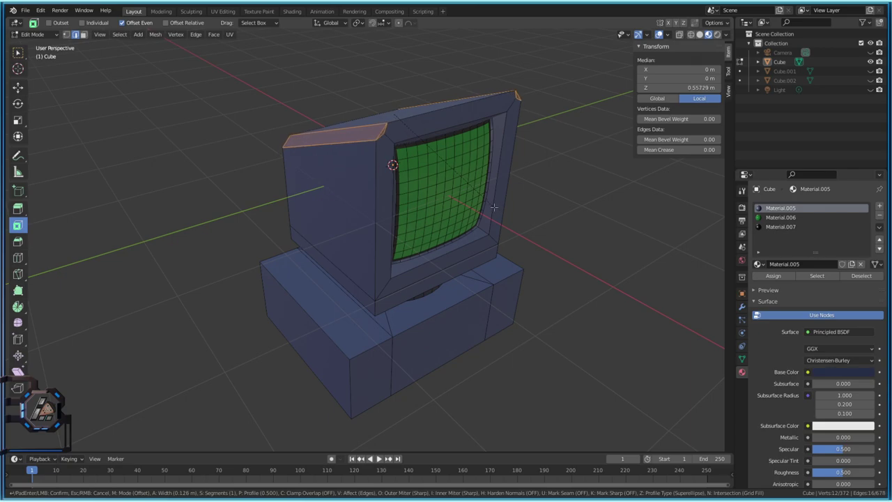
pyautogui.click(496, 205)
pyautogui.moveTo(496, 205); pyautogui.dragTo(426, 181, button='middle')
pyautogui.press('Tab')
pyautogui.press('Tab')
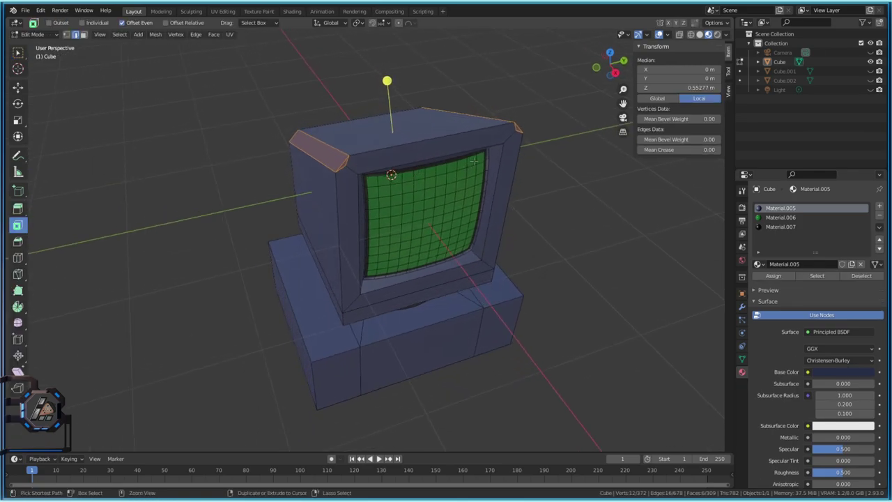
pyautogui.press('Tab')
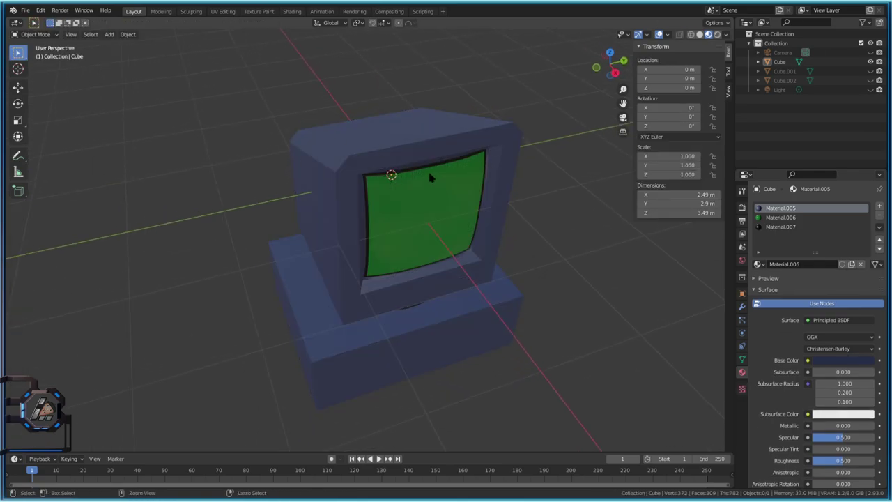
pyautogui.press('Tab')
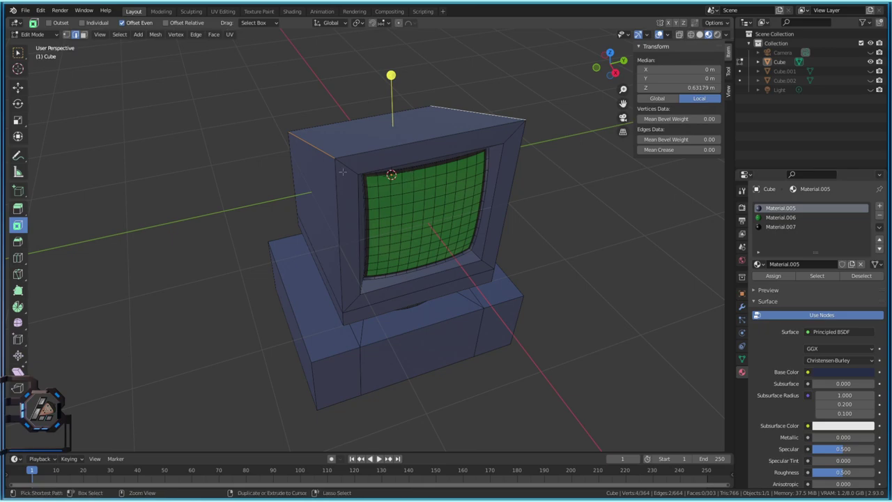
# Try a wider bevel of about 0.33 m on the same two housing edges and undo it.
pyautogui.hotkey('ctrl', 'b')
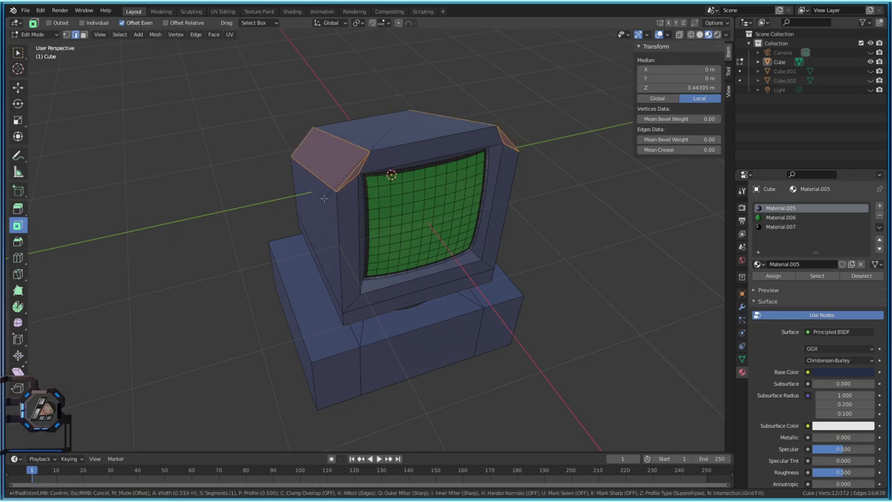
pyautogui.click(322, 223)
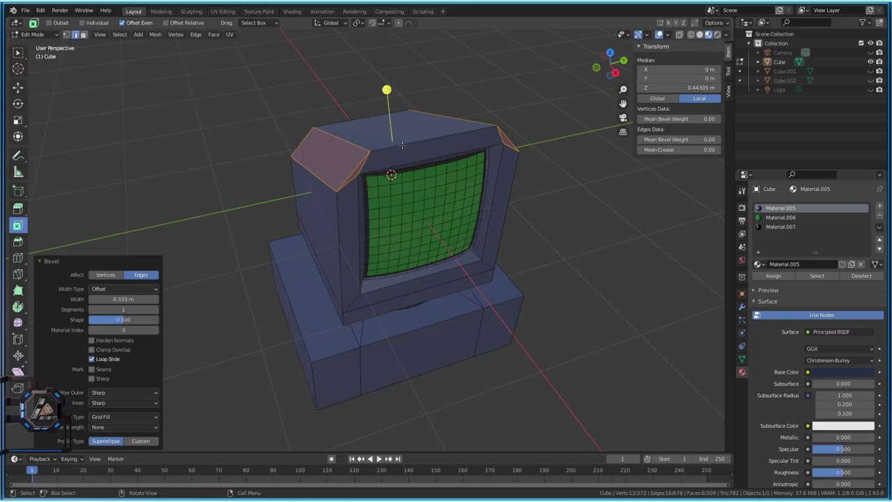
pyautogui.hotkey('ctrl', 'z')
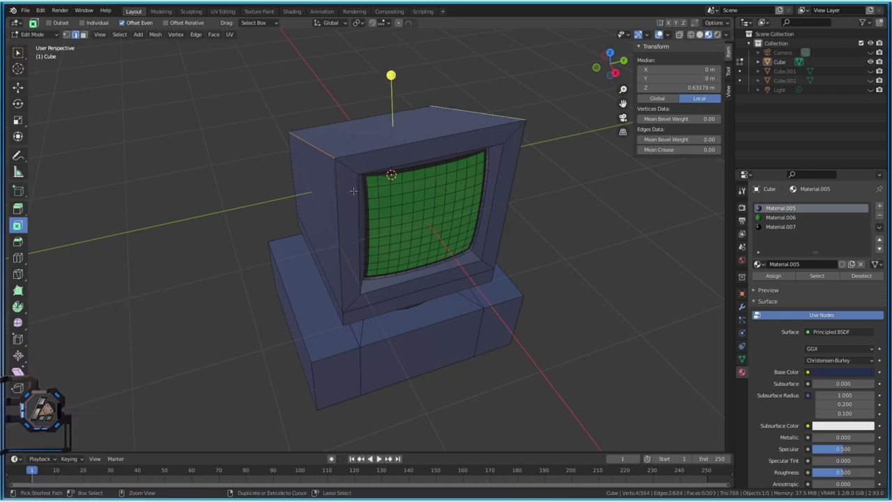
# Bevel the housing's two top side edges by about 0.28 m and set the bevel to 3 segments.
pyautogui.hotkey('ctrl', 'b')
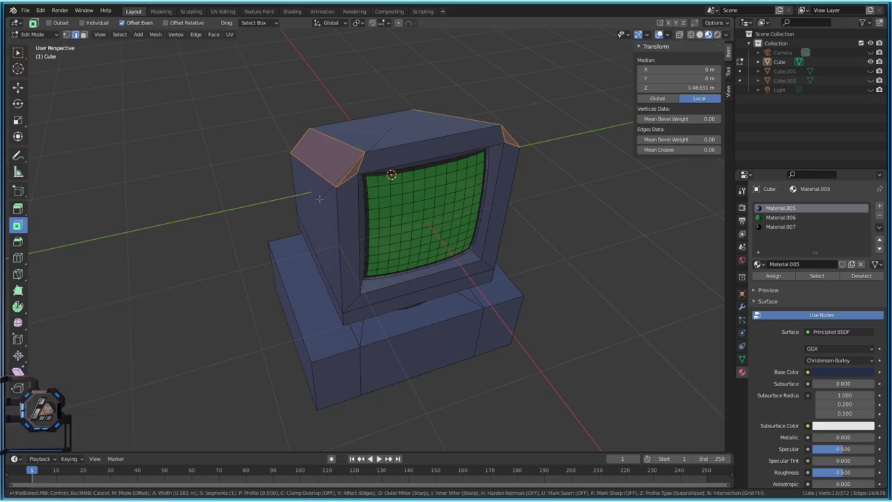
pyautogui.click(319, 199)
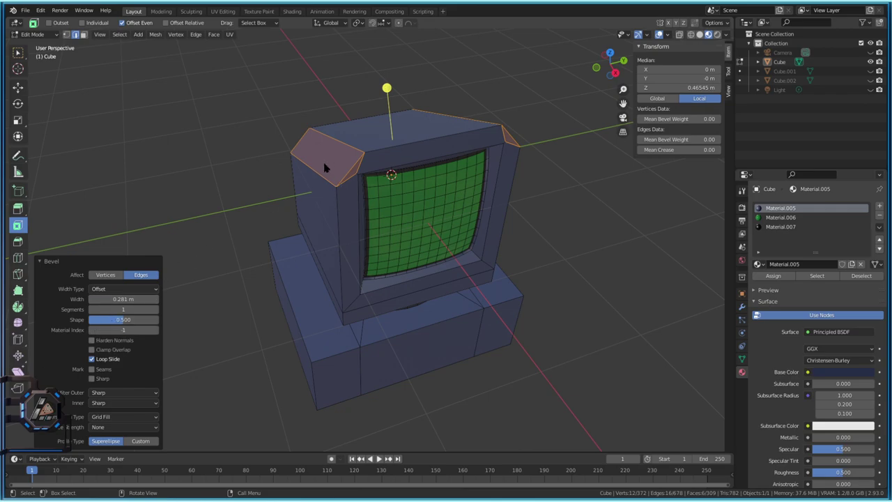
pyautogui.click(155, 309)
pyautogui.click(155, 310)
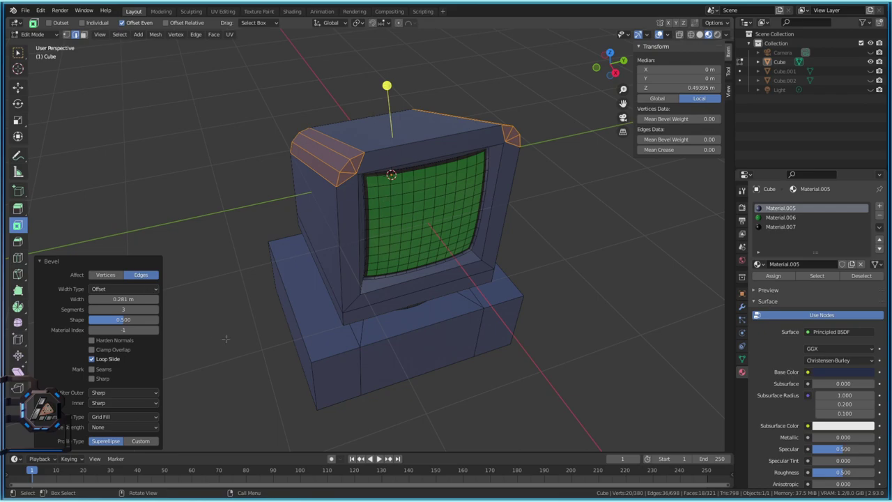
# Undo the wide rounded bevel and bevel the two top side edges again by about 0.10 m with 3 segments.
pyautogui.click(206, 140)
pyautogui.press('ctrl')
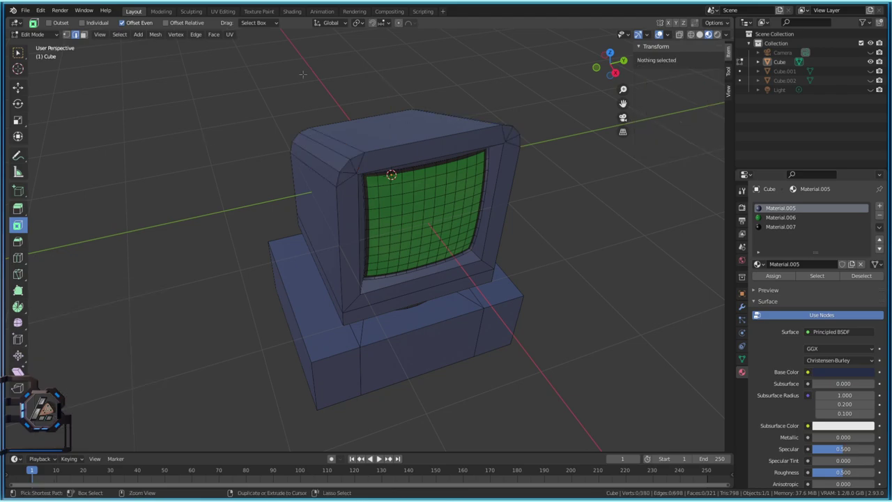
pyautogui.hotkey('ctrl', 'z')
pyautogui.hotkey('ctrl', 'z')
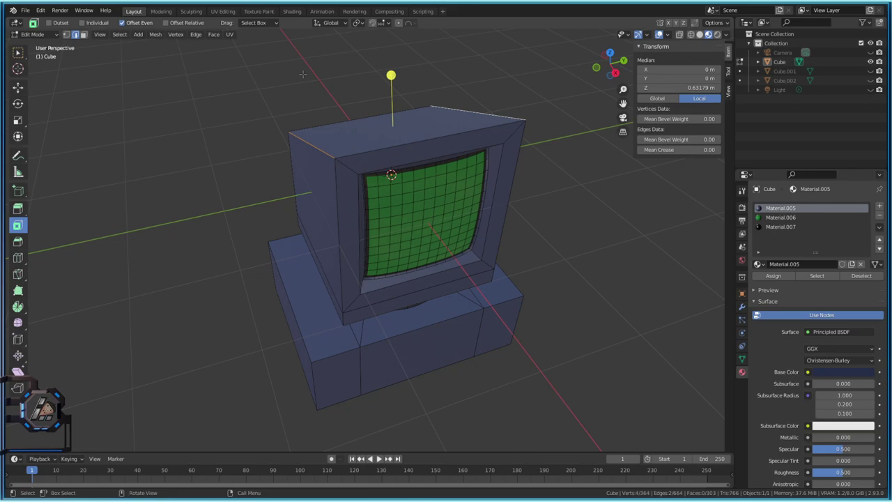
pyautogui.hotkey('ctrl', 'b')
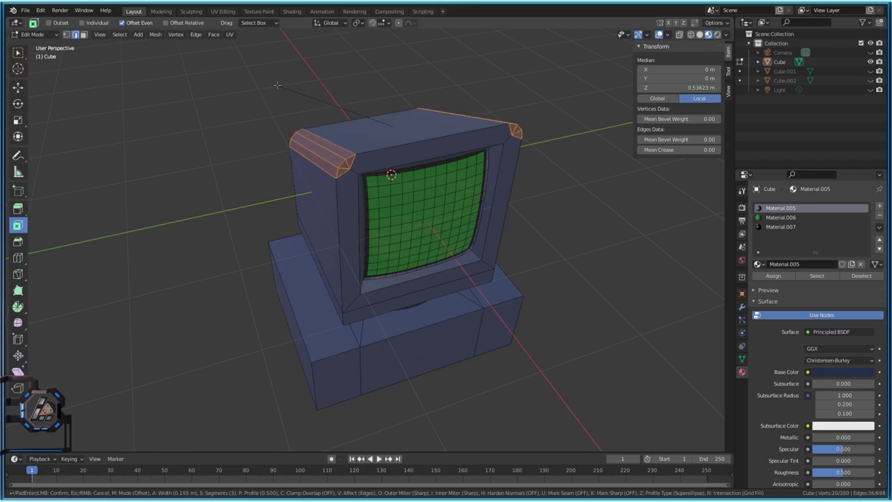
pyautogui.click(286, 85)
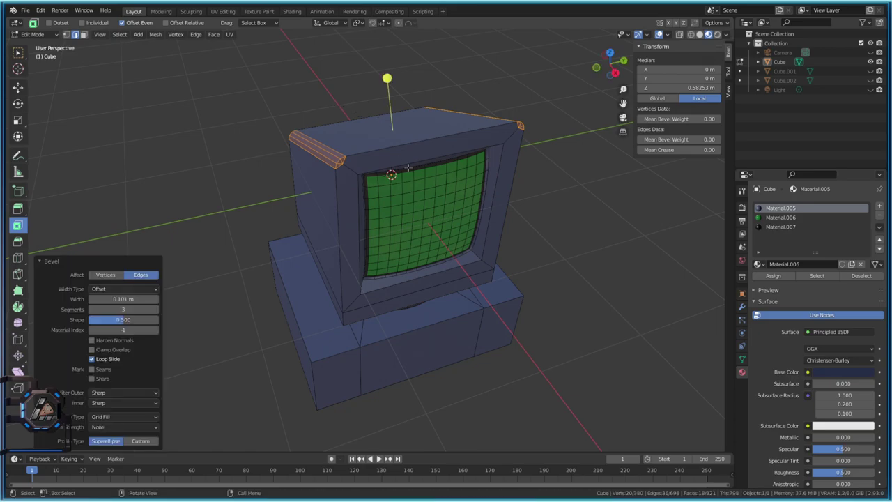
# Inspect the rounded top side edges of the housing from the front and side, both in and out of mesh editing.
pyautogui.moveTo(279, 174); pyautogui.dragTo(230, 181, button='middle')
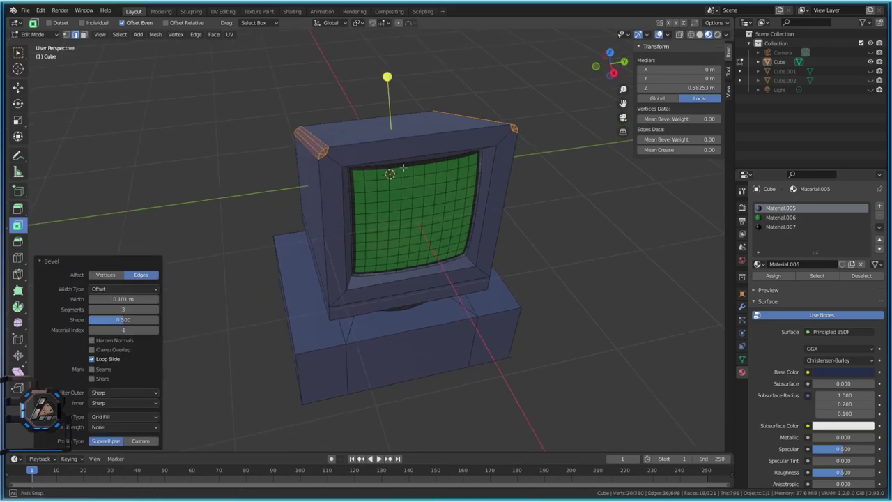
pyautogui.rightClick(116, 311)
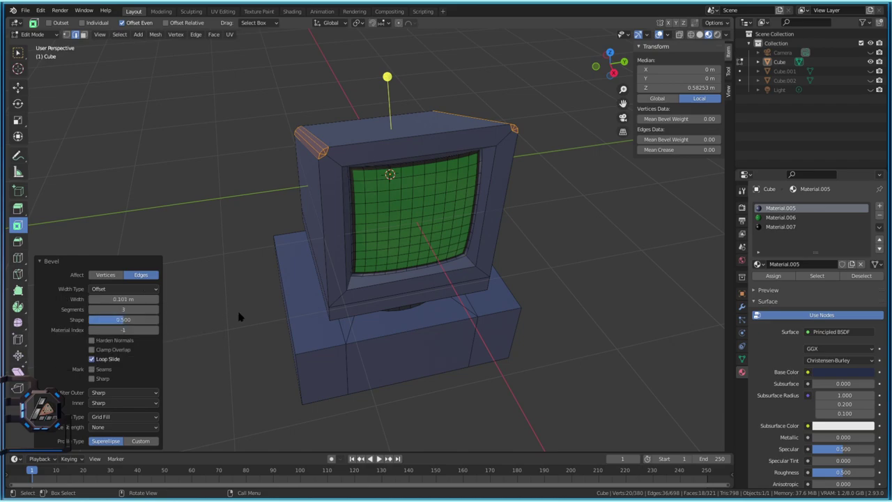
pyautogui.click(262, 151)
pyautogui.moveTo(265, 174); pyautogui.dragTo(401, 122, button='middle')
pyautogui.press('Tab')
pyautogui.press('Tab')
pyautogui.press('Tab')
pyautogui.scroll(3, 441, 127)
pyautogui.press('Tab')
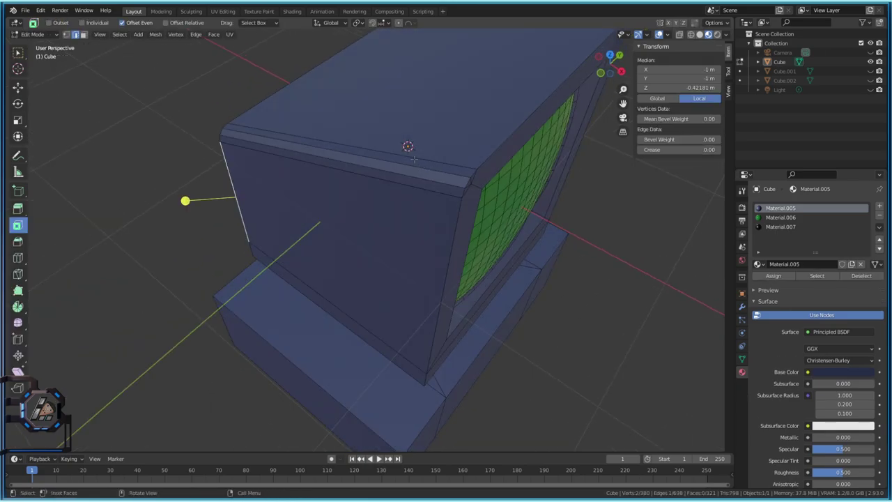
# Select all bevel faces along the housing's two top side edges and shade them smooth.
pyautogui.click(120, 35)
pyautogui.click(129, 54)
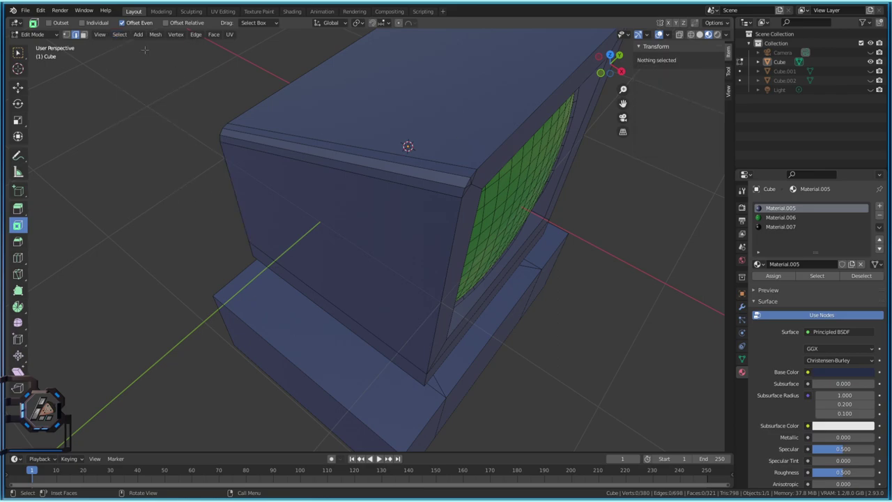
pyautogui.click(84, 34)
pyautogui.click(391, 155)
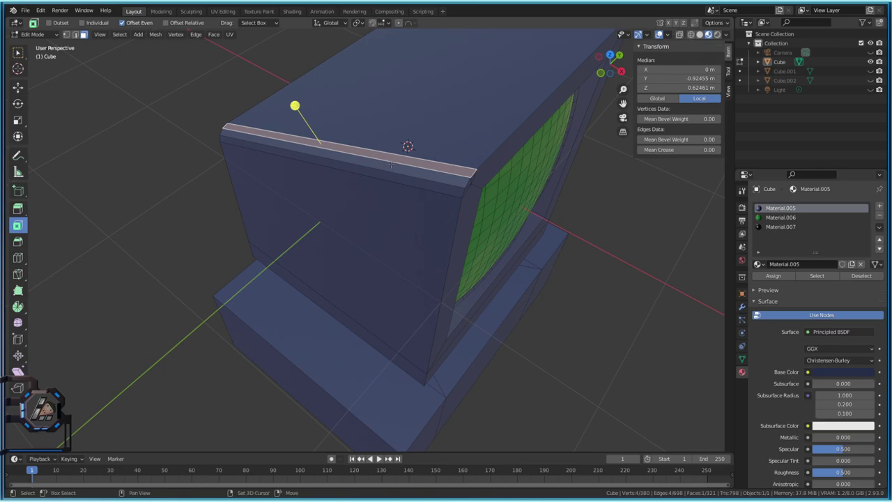
pyautogui.keyDown('shift'); pyautogui.click(400, 179); pyautogui.keyUp('shift')
pyautogui.keyDown('shift'); pyautogui.click(399, 180); pyautogui.keyUp('shift')
pyautogui.moveTo(399, 179); pyautogui.dragTo(279, 143, button='middle')
pyautogui.keyDown('alt'); pyautogui.keyDown('shift'); pyautogui.click(255, 146); pyautogui.keyUp('shift'); pyautogui.keyUp('alt')
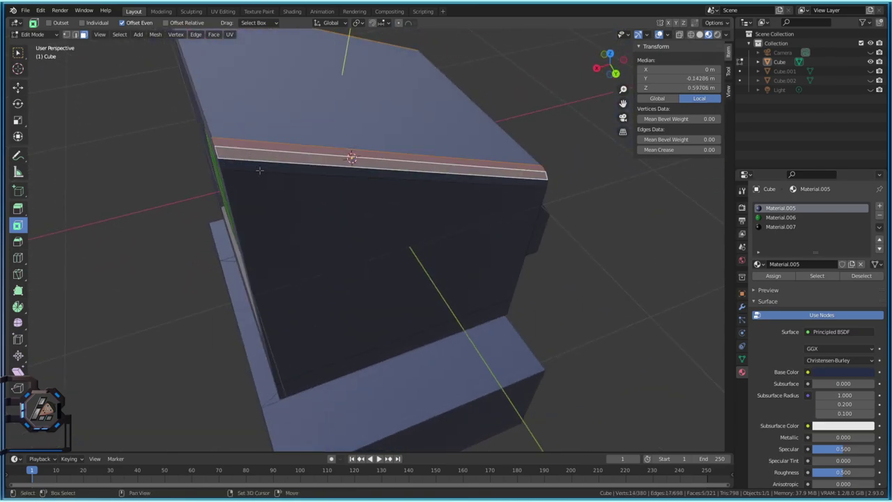
pyautogui.scroll(-6, 260, 172)
pyautogui.moveTo(260, 172); pyautogui.dragTo(396, 162, button='middle')
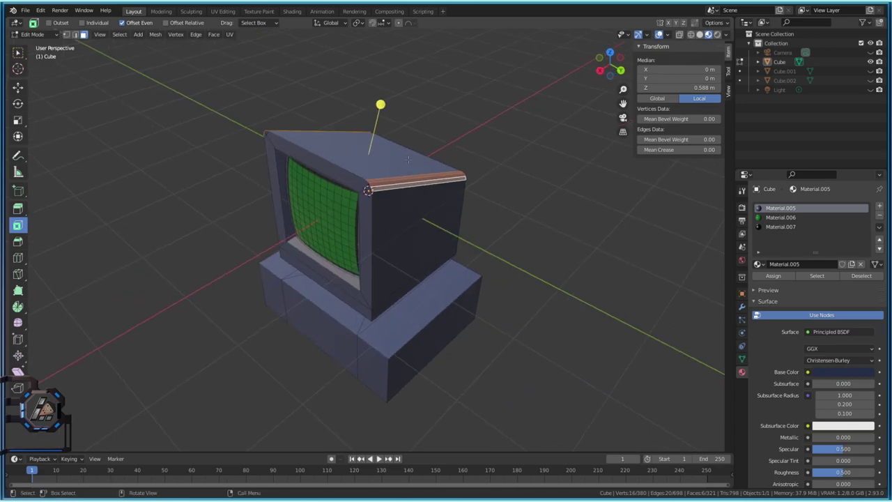
pyautogui.rightClick(408, 160)
pyautogui.moveTo(438, 199); pyautogui.dragTo(462, 290, button='middle')
pyautogui.press('Tab')
pyautogui.press('Tab')
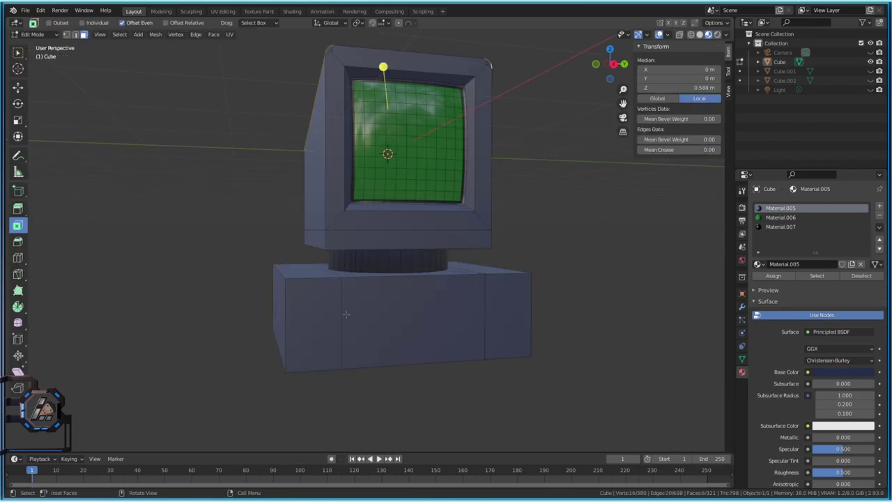
# Try to subdivide the base's front centre face with 2 cuts.
pyautogui.click(390, 317)
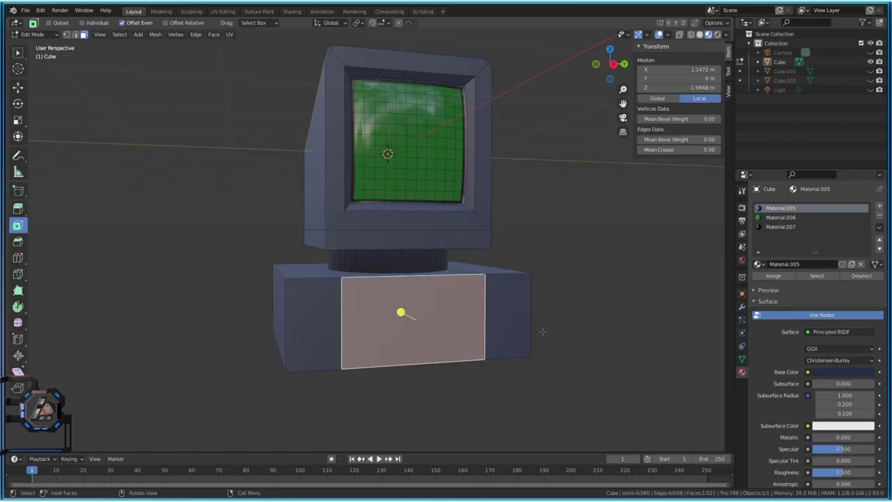
pyautogui.moveTo(491, 352); pyautogui.dragTo(432, 338, button='middle')
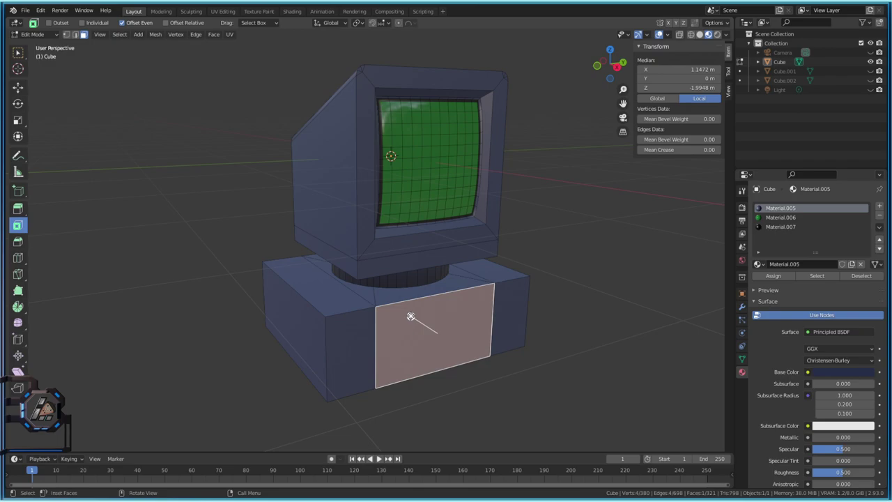
pyautogui.rightClick(434, 346)
pyautogui.click(394, 222)
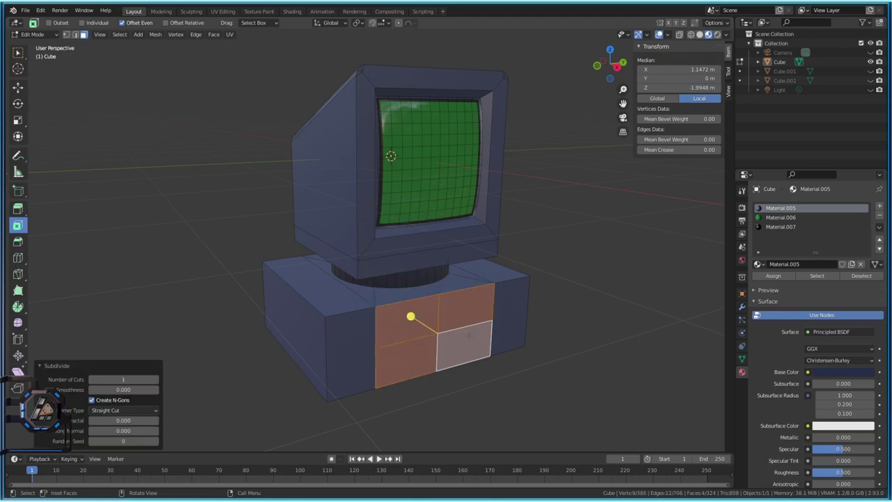
pyautogui.click(155, 379)
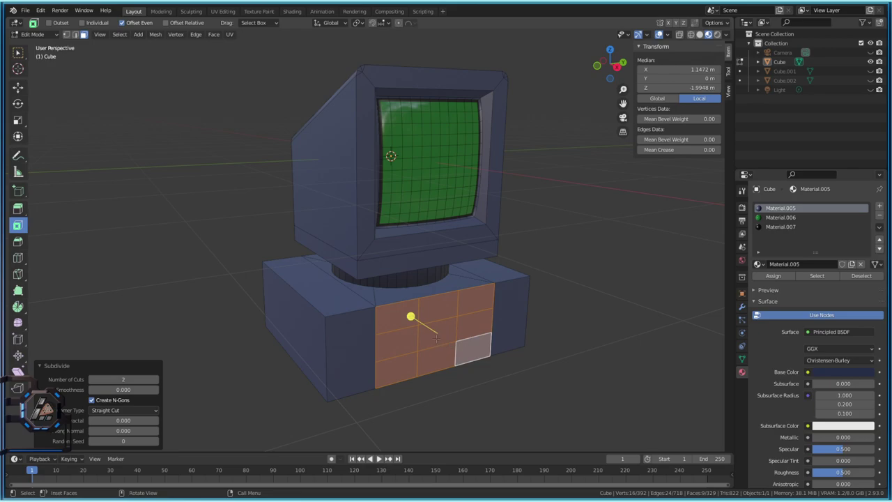
# Undo the subdivision and inset the base's front centre face by about 0.17 m.
pyautogui.moveTo(436, 338)
pyautogui.mouseDown()
pyautogui.moveTo(418, 322)
pyautogui.moveTo(436, 332)
pyautogui.mouseUp()
pyautogui.press('ctrl')
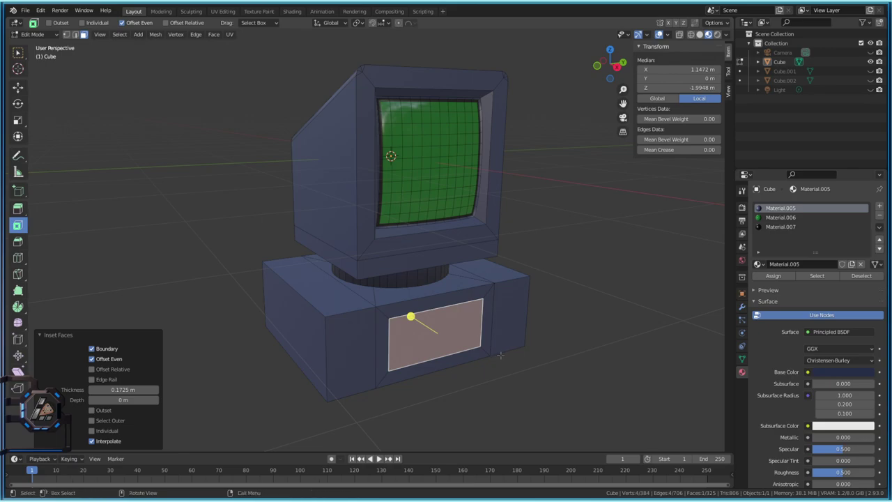
pyautogui.press('i')
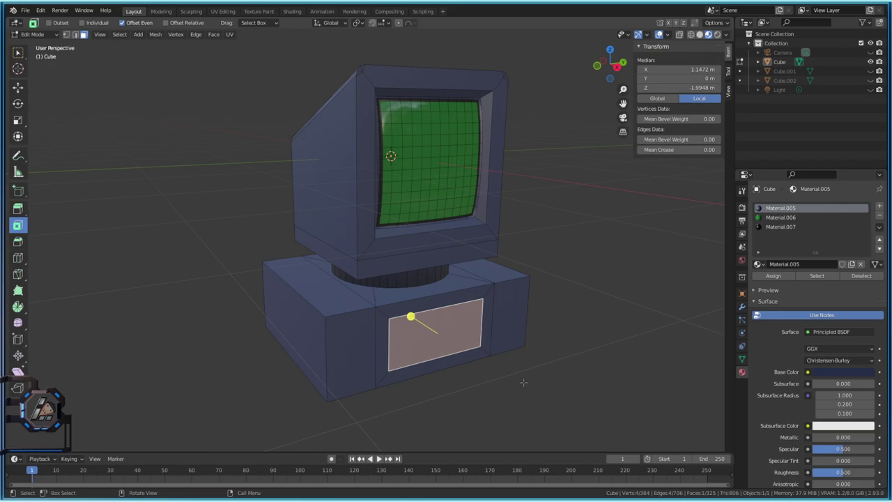
pyautogui.press('Escape')
pyautogui.press('e')
pyautogui.press('Escape')
pyautogui.press('i')
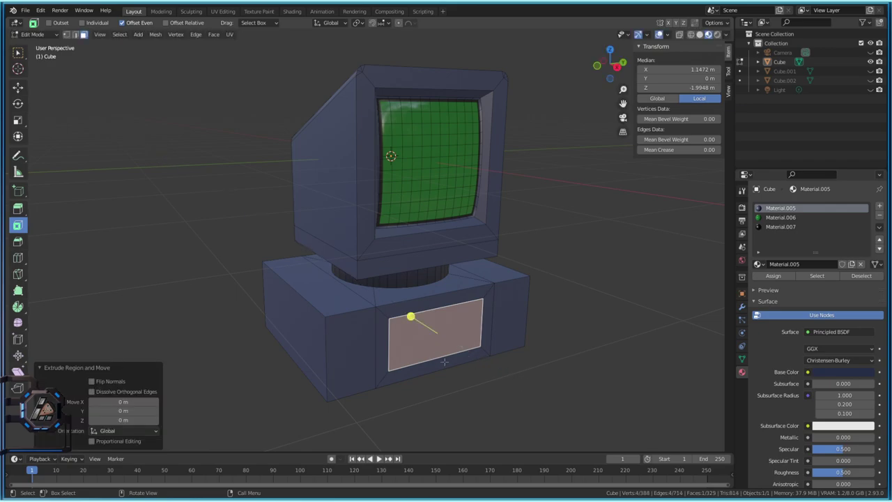
pyautogui.press('Escape')
# Extrude the inset front face about 0.135 m into the base to form a recess.
pyautogui.press('e')
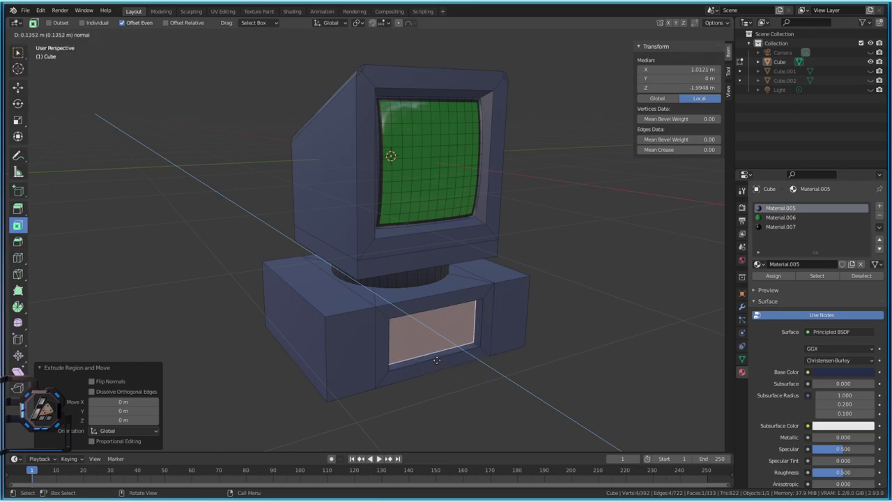
pyautogui.click(436, 359)
pyautogui.press('KP_1')
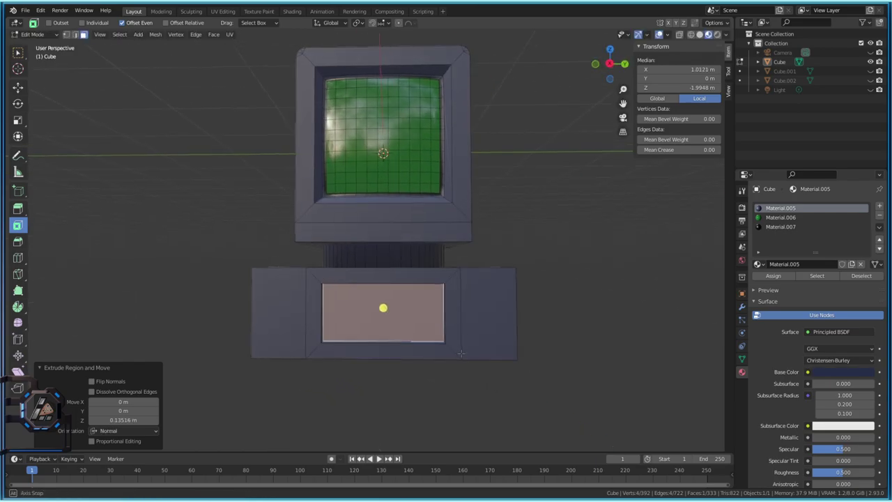
pyautogui.press('Tab')
pyautogui.press('Tab')
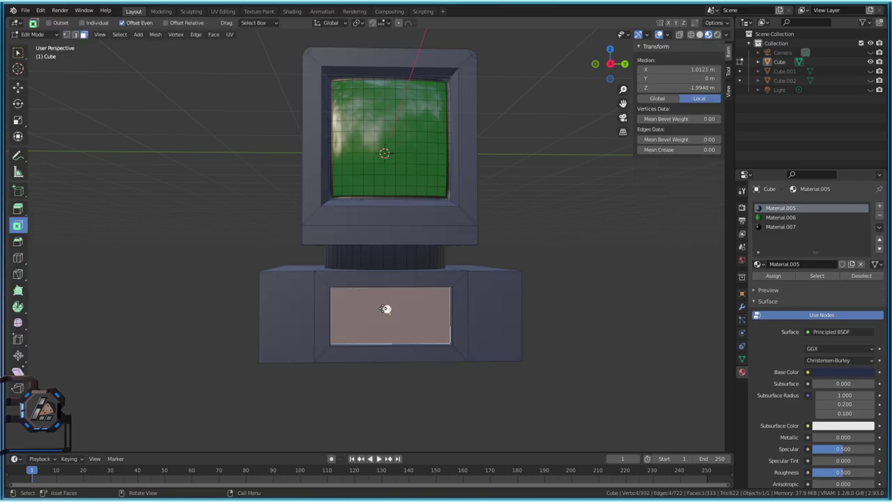
# Inset the recess's back face and set the inset thickness to about 0.29 m to form a thin horizontal strip.
pyautogui.moveTo(384, 309); pyautogui.dragTo(392, 314, button='middle')
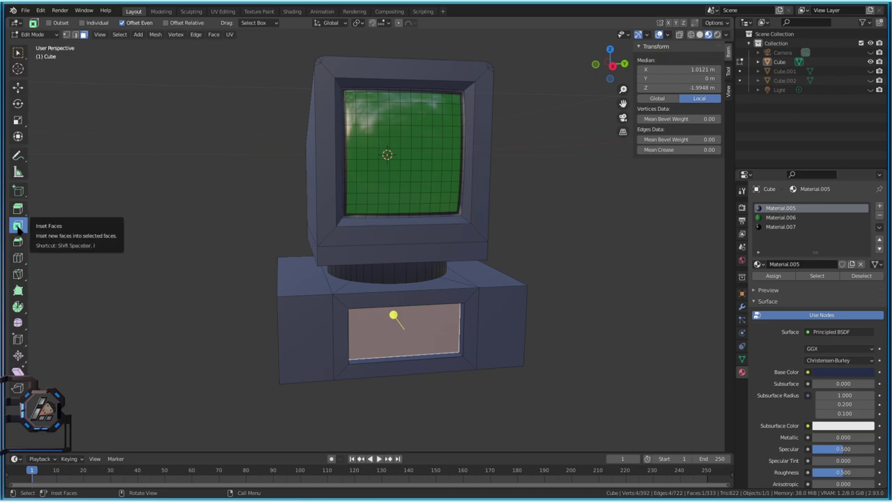
pyautogui.moveTo(393, 313); pyautogui.dragTo(393, 317)
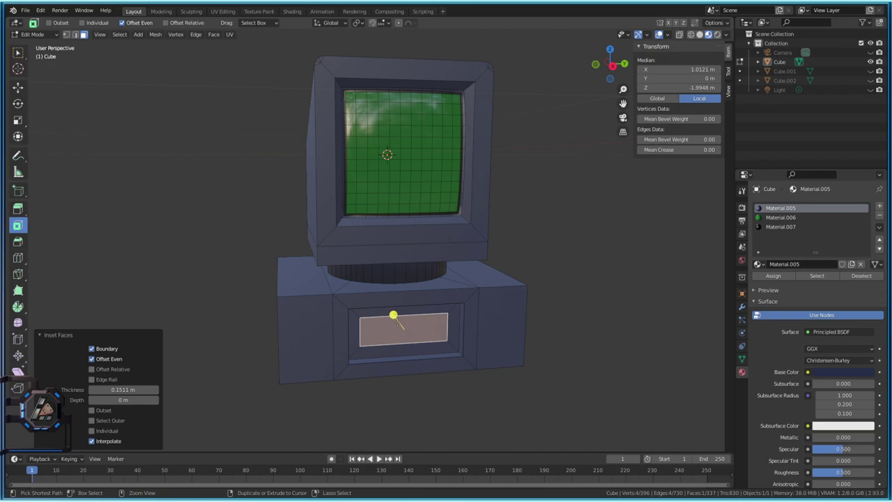
pyautogui.hotkey('ctrl', 'z')
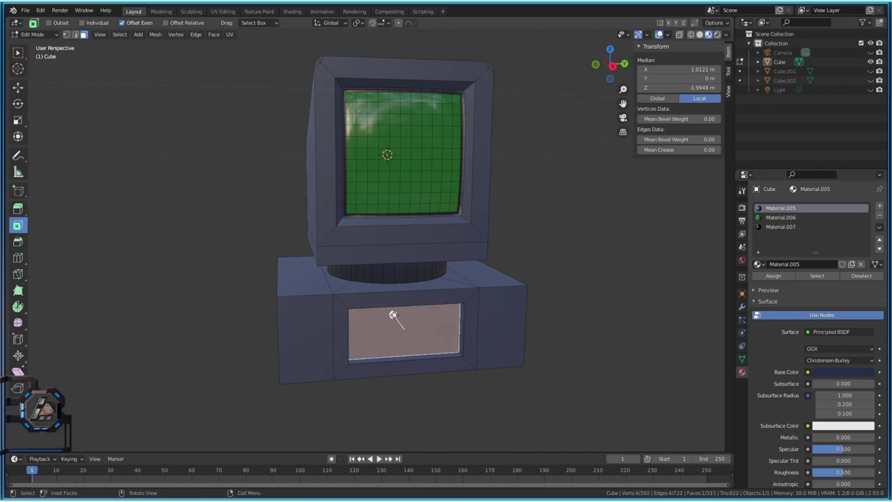
pyautogui.moveTo(393, 315); pyautogui.dragTo(402, 326)
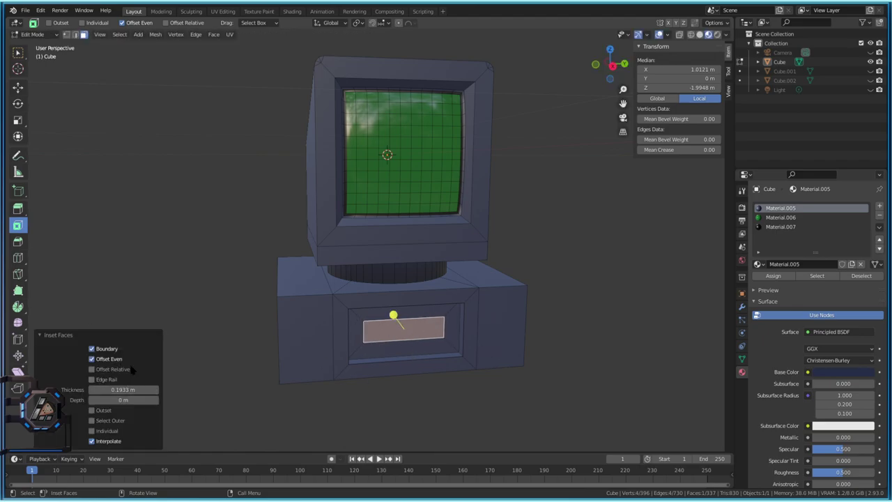
pyautogui.moveTo(128, 389); pyautogui.dragTo(162, 388)
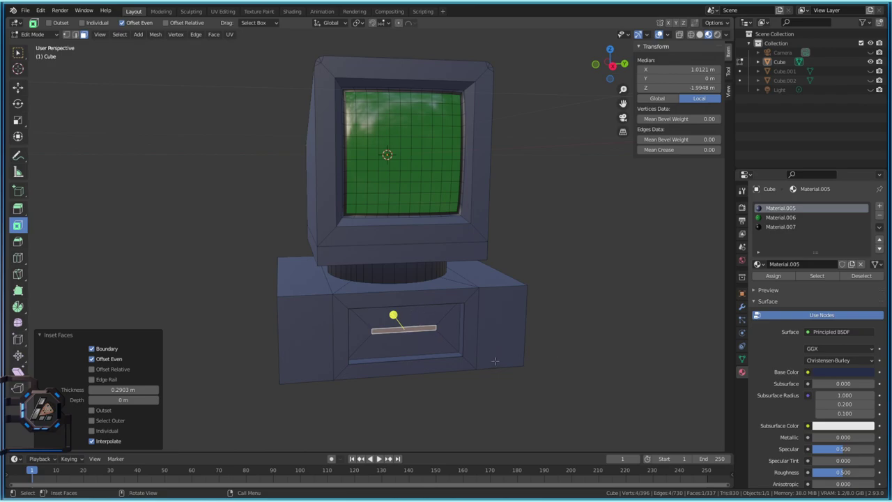
# Assign the black Material.007 to the thin strip face in the base's recess.
pyautogui.moveTo(432, 373); pyautogui.dragTo(533, 379, button='middle')
pyautogui.scroll(4, 536, 380)
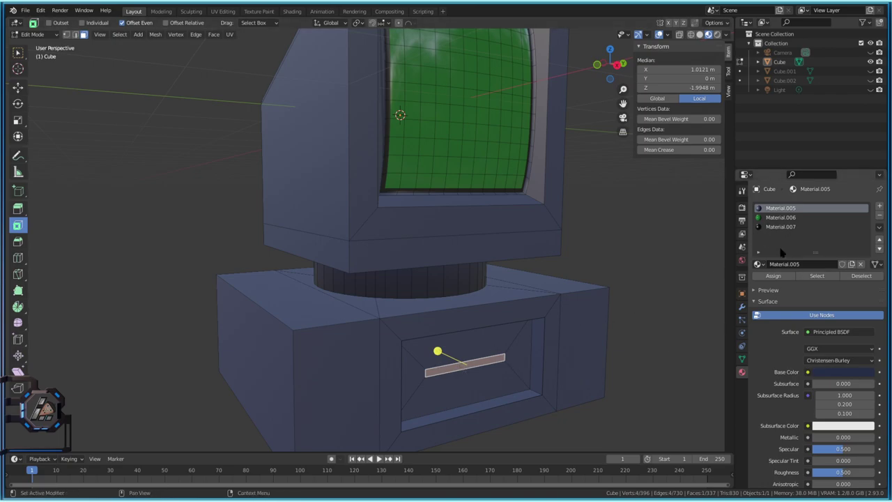
pyautogui.click(779, 226)
pyautogui.click(773, 275)
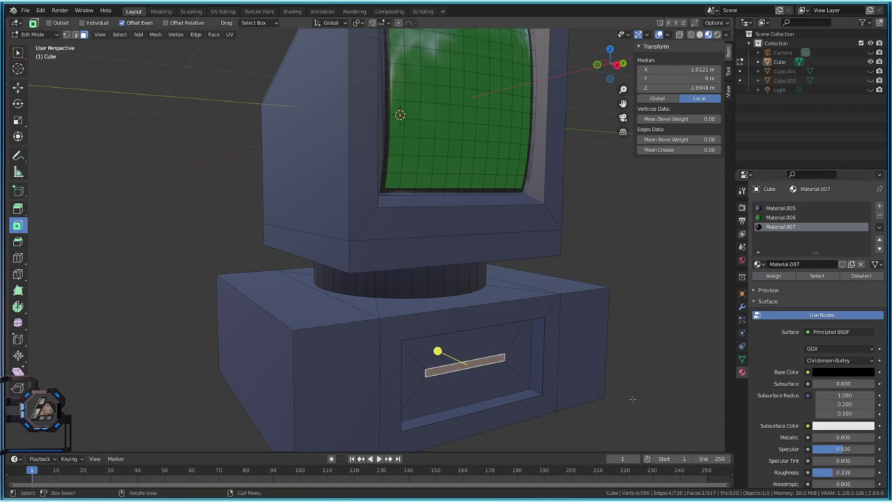
pyautogui.press('Tab')
pyautogui.press('Tab')
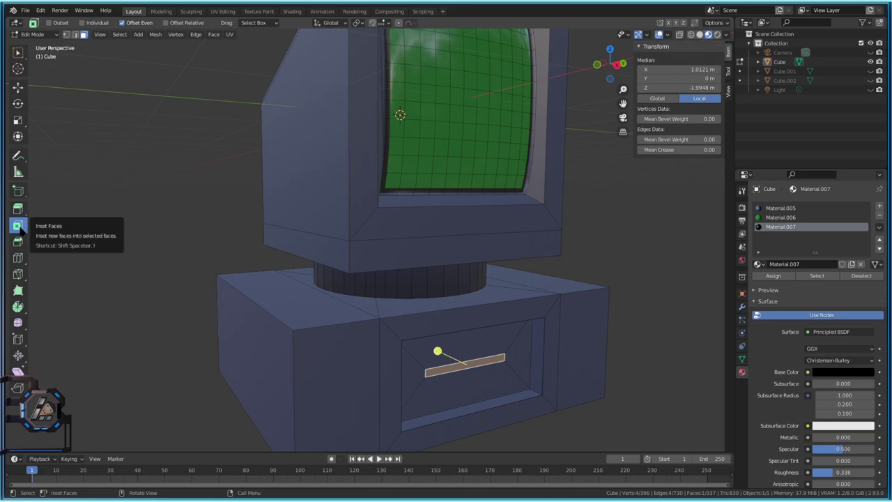
# Try insetting the thin strip face by about 0.018 m and undo it.
pyautogui.moveTo(437, 350); pyautogui.dragTo(441, 351)
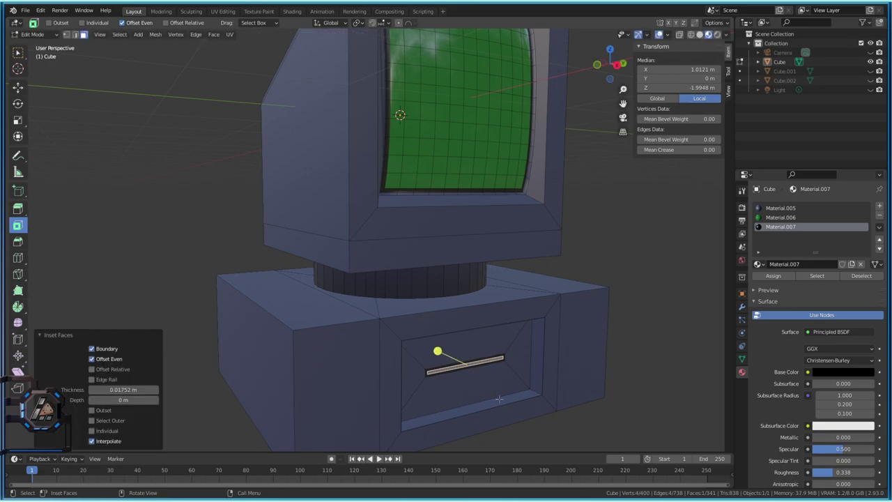
pyautogui.press('ctrl')
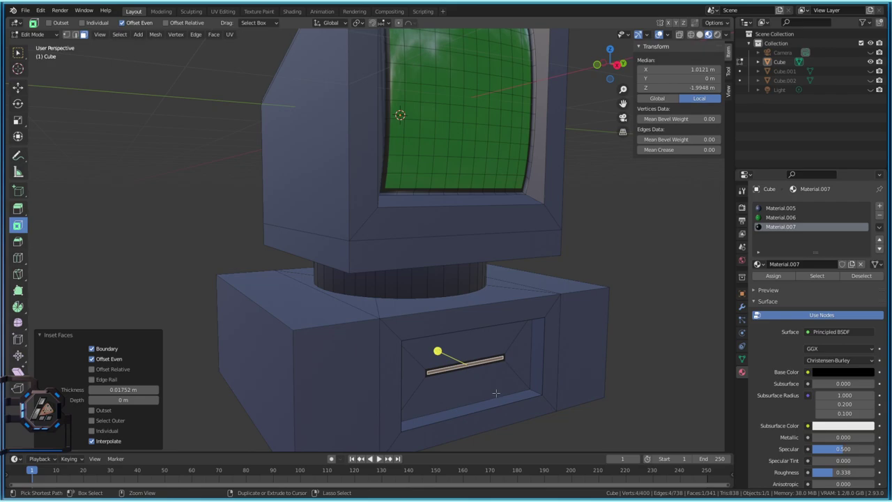
pyautogui.hotkey('ctrl', 'z')
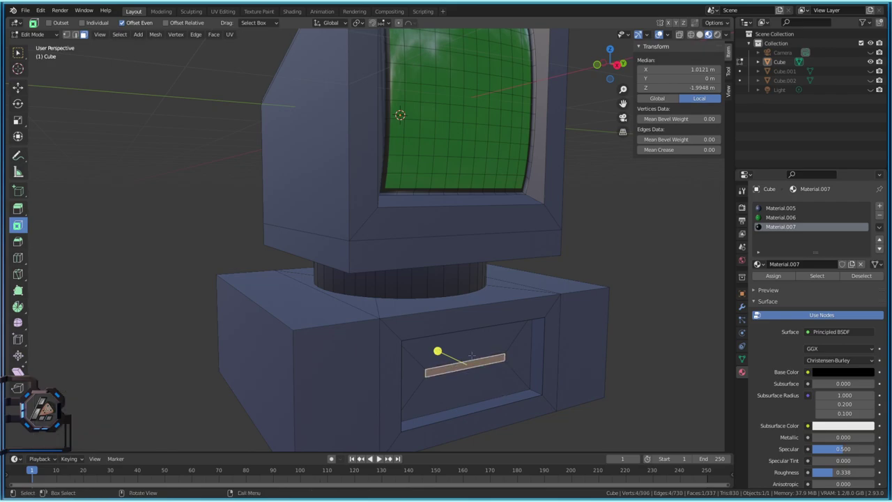
# Extrude the strip face about 0.10 m outward from the recess as a protruding bar.
pyautogui.press('e')
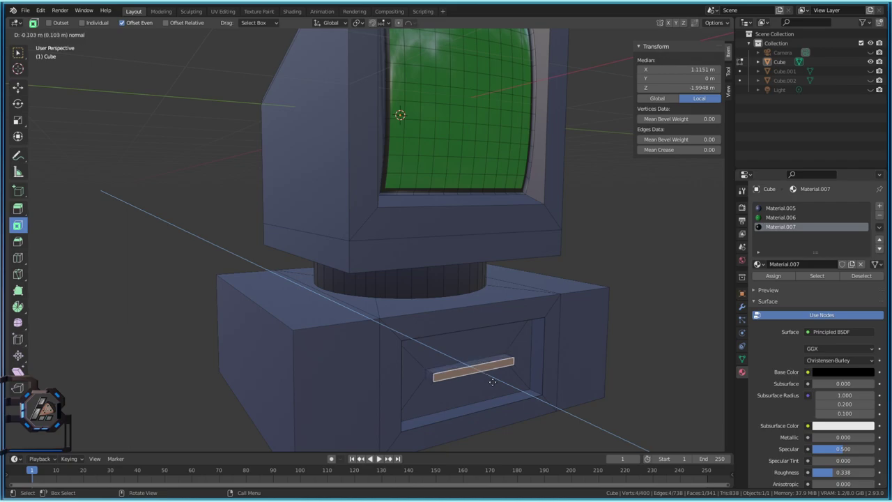
pyautogui.click(491, 381)
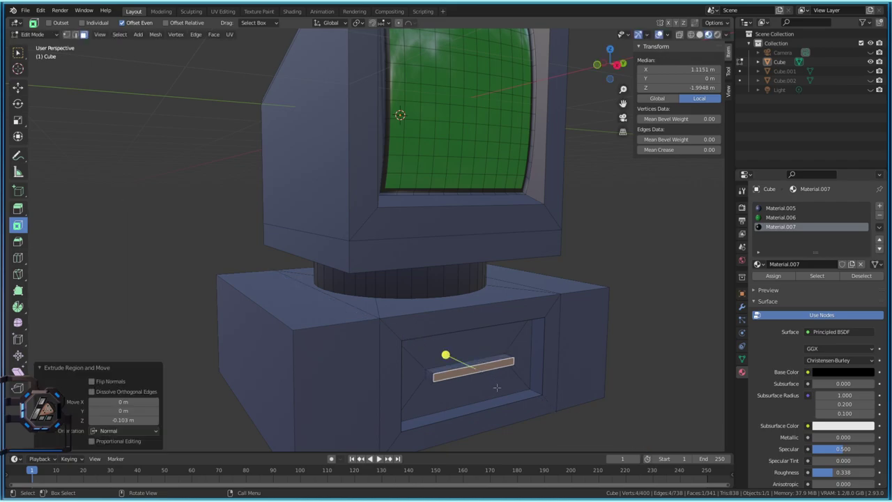
pyautogui.scroll(5, 494, 384)
pyautogui.scroll(-3, 531, 380)
pyautogui.moveTo(531, 380); pyautogui.dragTo(485, 356, button='middle')
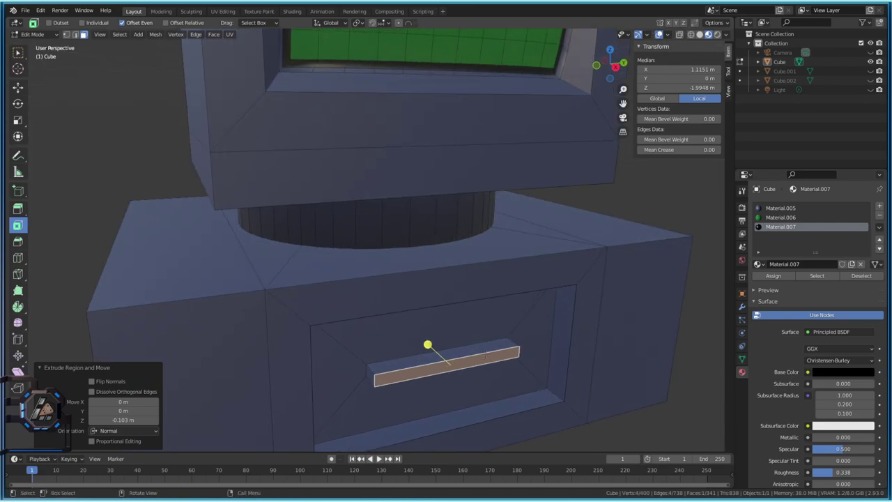
pyautogui.hotkey('ctrl', 'z')
pyautogui.hotkey('ctrl', 'shift', 'z')
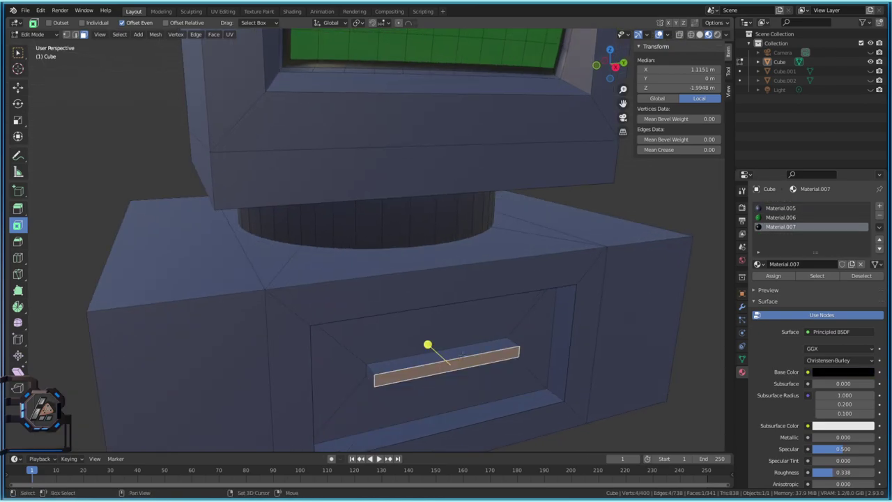
pyautogui.keyDown('shift'); pyautogui.click(470, 351); pyautogui.keyUp('shift')
pyautogui.moveTo(470, 351); pyautogui.dragTo(293, 432, button='middle')
pyautogui.keyDown('shift'); pyautogui.click(262, 331); pyautogui.keyUp('shift')
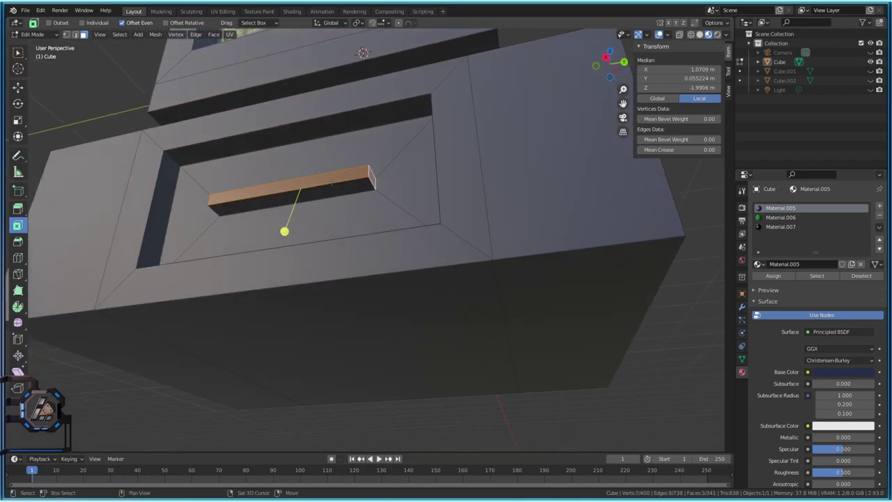
pyautogui.click(324, 195)
pyautogui.click(329, 179)
pyautogui.moveTo(328, 179); pyautogui.dragTo(362, 111, button='middle')
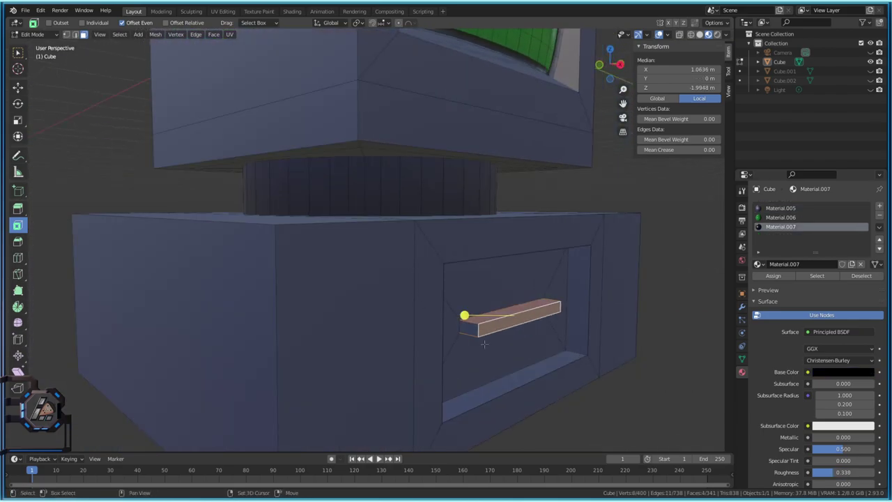
pyautogui.keyDown('shift'); pyautogui.click(452, 326); pyautogui.keyUp('shift')
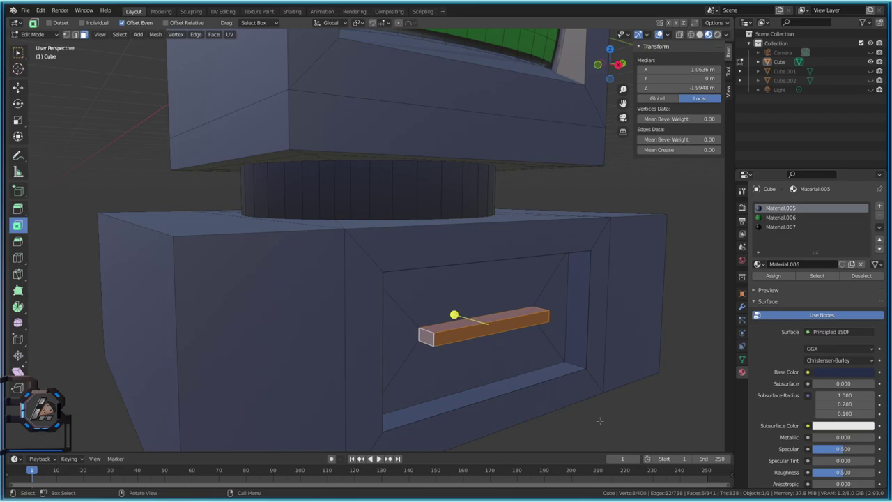
pyautogui.hotkey('alt', 'a')
# Grow the selection from the protruding bar's front face to its side faces and assign the black Material.007 to them.
pyautogui.click(513, 332)
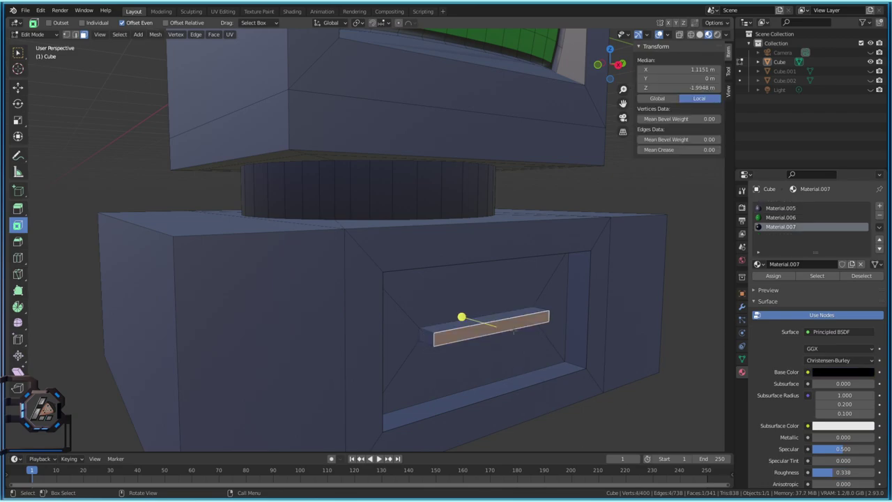
pyautogui.press('ctrl')
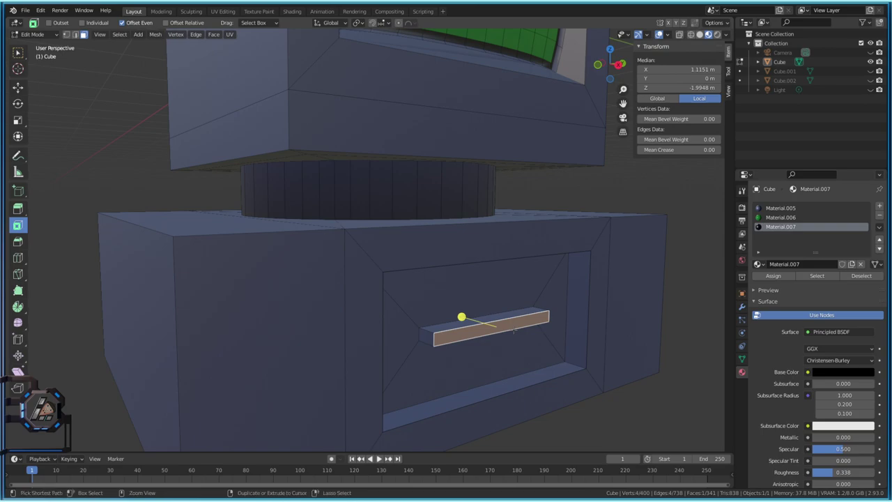
pyautogui.keyDown('ctrl'); pyautogui.click(513, 330); pyautogui.keyUp('ctrl')
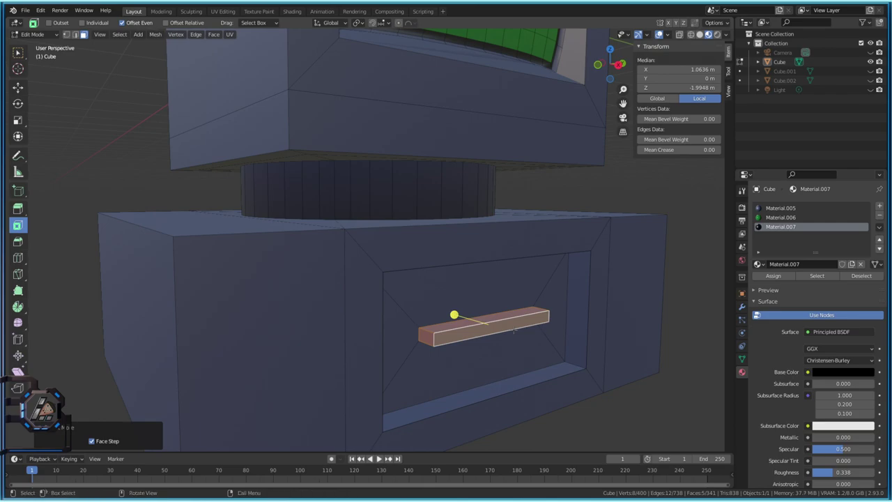
pyautogui.moveTo(582, 325); pyautogui.dragTo(580, 382, button='middle')
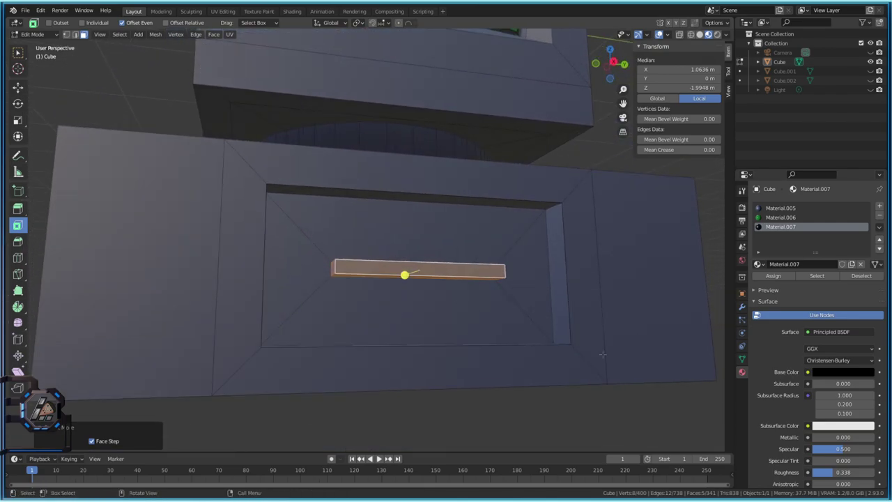
pyautogui.click(770, 276)
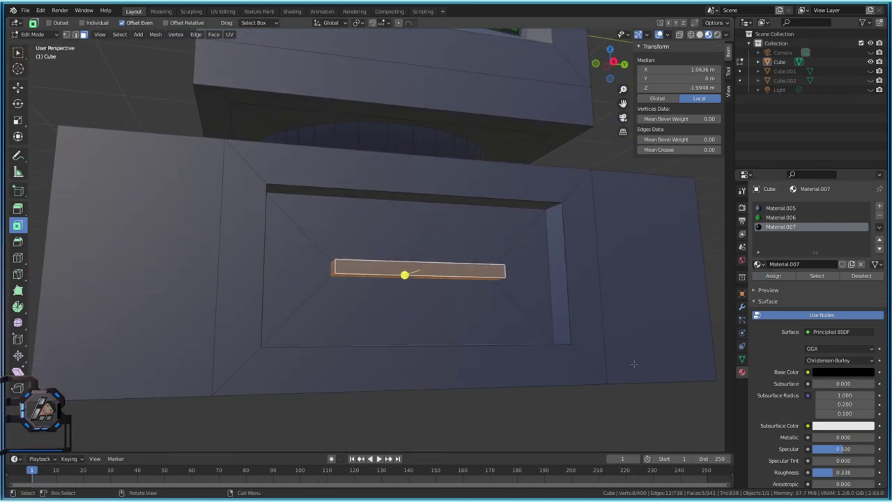
pyautogui.moveTo(534, 332); pyautogui.dragTo(516, 327, button='middle')
pyautogui.press('Tab')
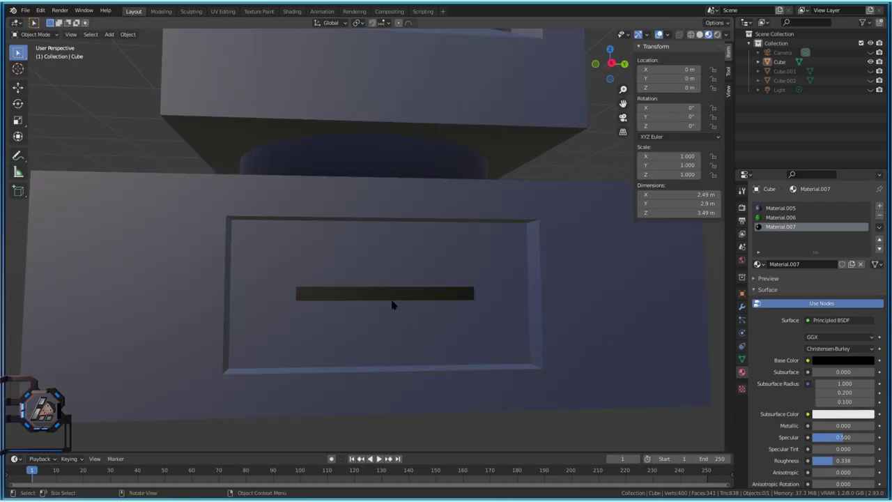
pyautogui.press('Tab')
pyautogui.moveTo(391, 305); pyautogui.dragTo(450, 308, button='middle')
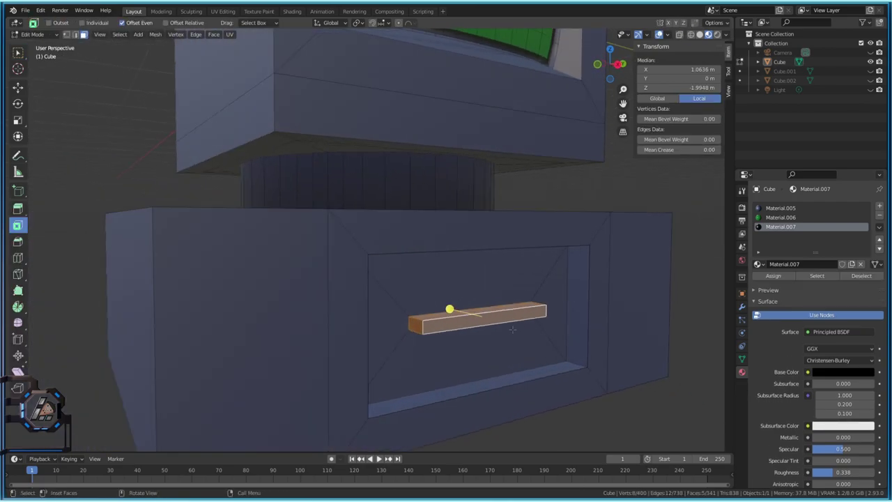
# Inset the protruding bar's front face by about 0.014 m.
pyautogui.click(456, 311)
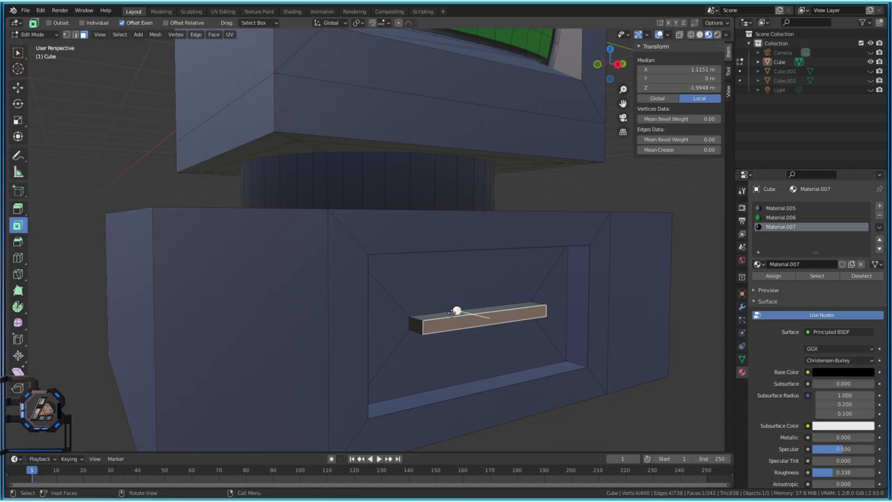
pyautogui.moveTo(455, 308); pyautogui.dragTo(455, 308)
pyautogui.press('b')
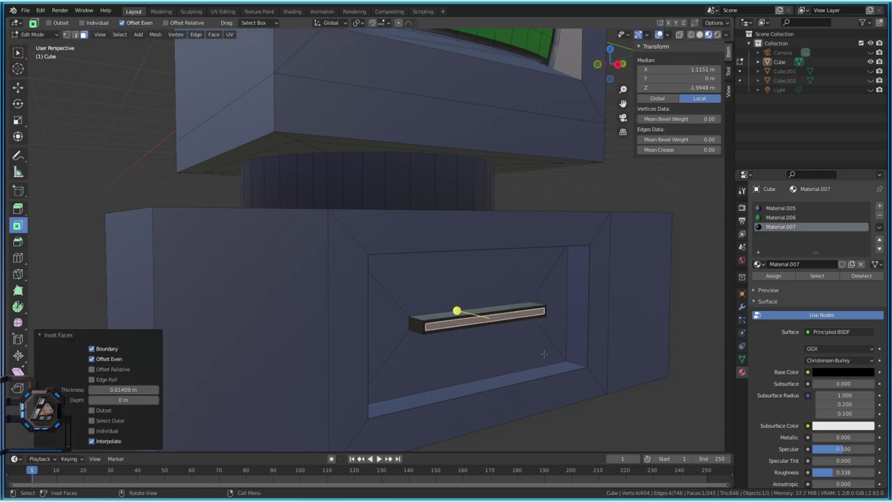
# Extrude the inset face about 0.08 m inward to form a hollow drive slot in the bar.
pyautogui.press('e')
pyautogui.moveTo(542, 353); pyautogui.dragTo(530, 351)
pyautogui.click(531, 351)
pyautogui.scroll(-8, 530, 350)
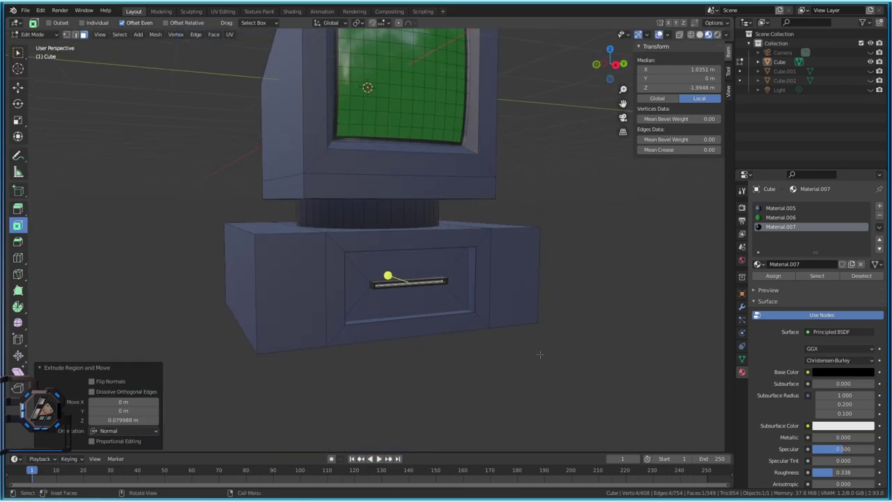
pyautogui.press('Tab')
pyautogui.moveTo(529, 351); pyautogui.dragTo(411, 334, button='middle')
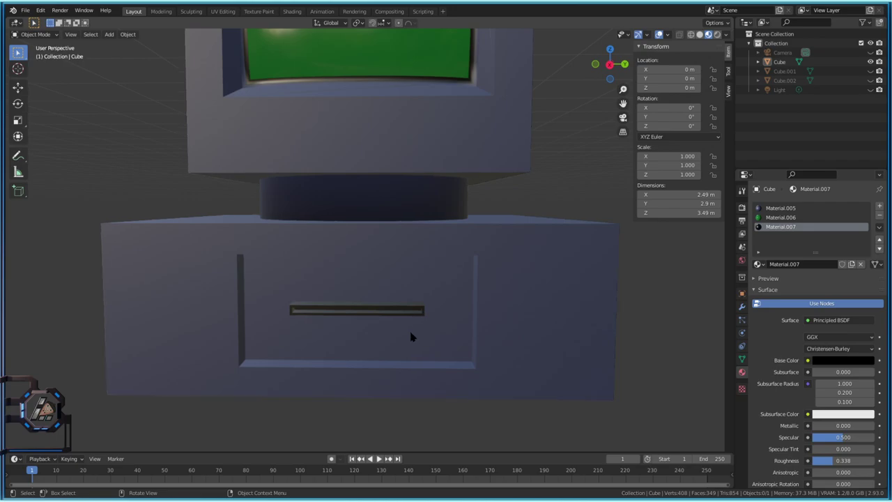
# Subdivide the base's front face to the right of the recessed panel with 4 cuts.
pyautogui.press('Tab')
pyautogui.click(359, 271)
pyautogui.moveTo(399, 285); pyautogui.dragTo(427, 290, button='middle')
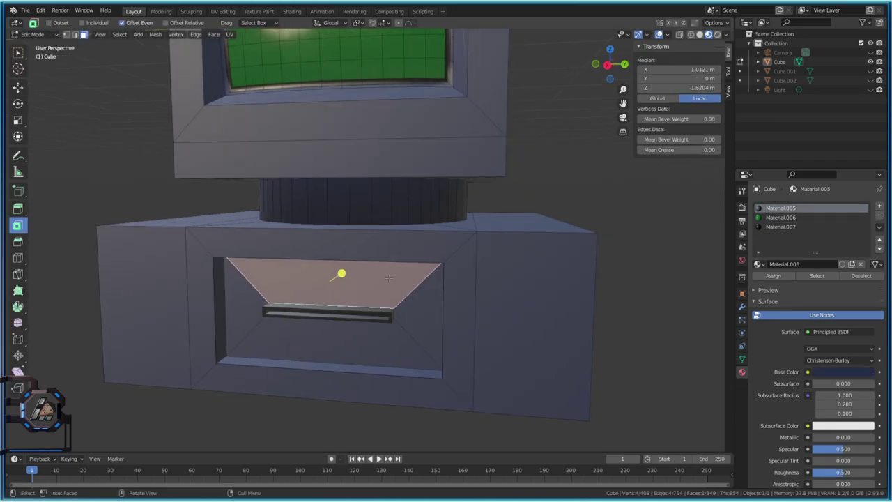
pyautogui.click(537, 331)
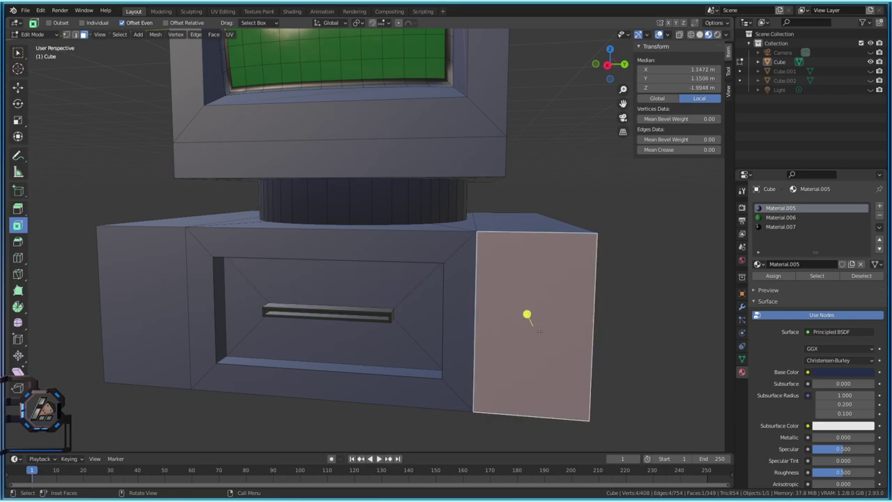
pyautogui.rightClick(533, 282)
pyautogui.click(532, 281)
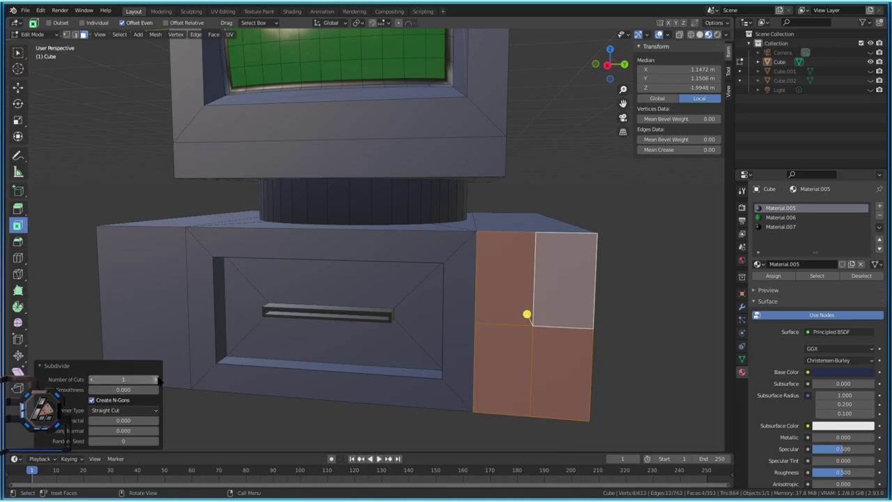
pyautogui.click(156, 379)
pyautogui.click(156, 379)
pyautogui.click(156, 379)
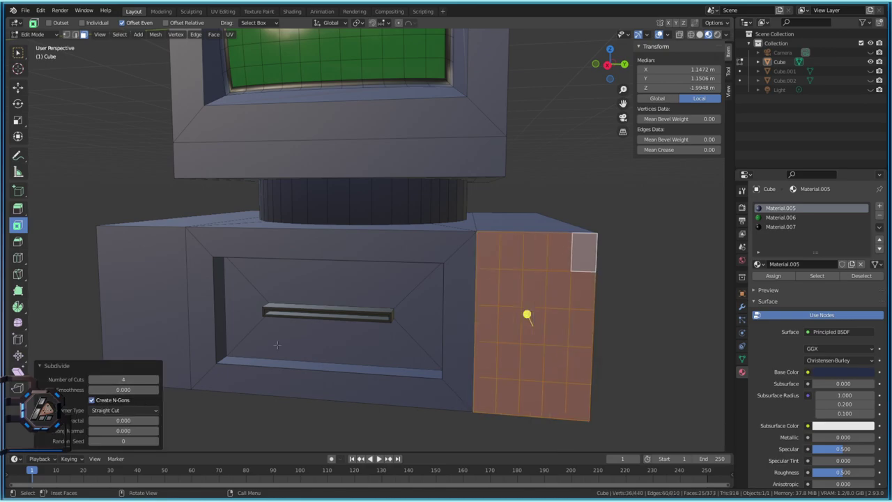
# Extrude four separate cells of the subdivided face, two in an upper row and two in a lower row, about 0.10 m outward as buttons.
pyautogui.click(507, 281)
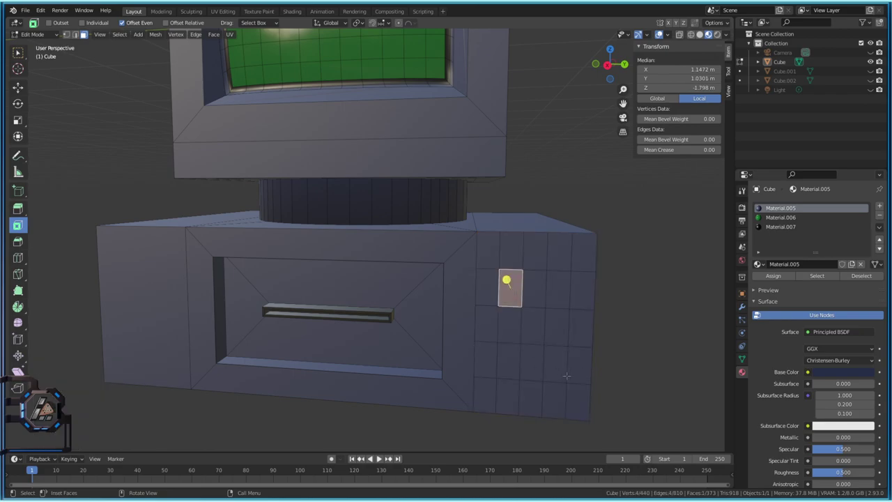
pyautogui.keyDown('shift'); pyautogui.click(557, 290); pyautogui.keyUp('shift')
pyautogui.keyDown('shift'); pyautogui.click(531, 361); pyautogui.keyUp('shift')
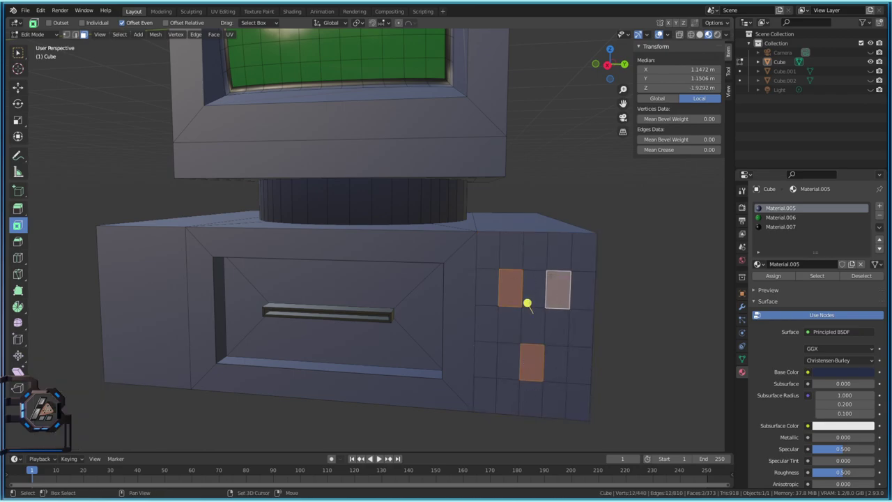
pyautogui.keyDown('shift'); pyautogui.click(493, 369); pyautogui.keyUp('shift')
pyautogui.moveTo(493, 369); pyautogui.dragTo(572, 368, button='middle')
pyautogui.press('e')
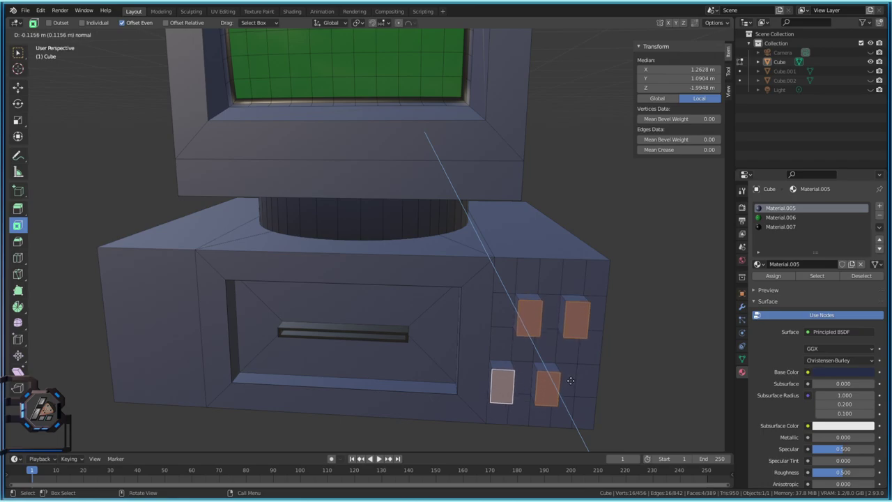
pyautogui.click(570, 379)
pyautogui.moveTo(532, 334); pyautogui.dragTo(546, 314, button='middle')
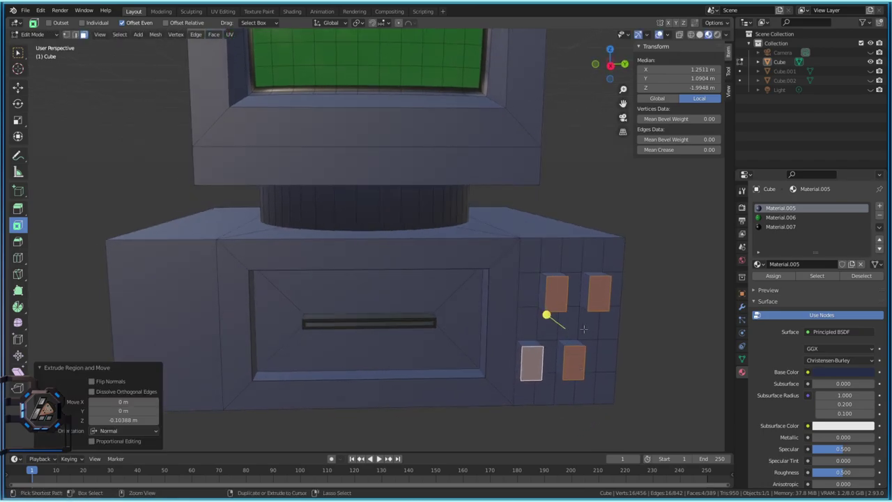
# Try bevelling the front edges of the four buttons by about 0.023 m with 2 segments and undo it.
pyautogui.hotkey('ctrl', 'b')
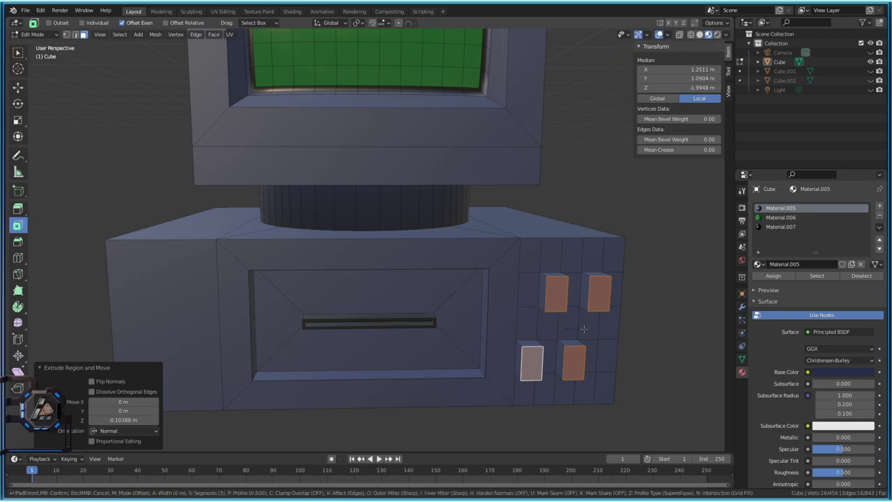
pyautogui.moveTo(557, 304)
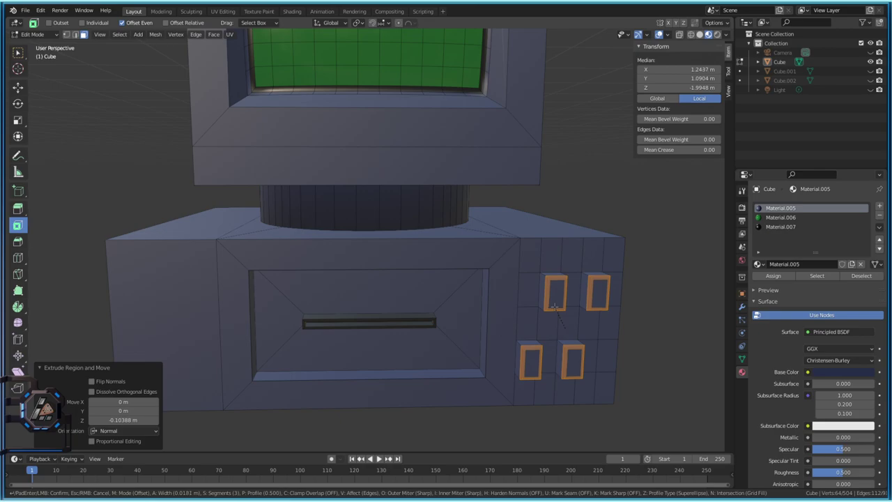
pyautogui.click(545, 315)
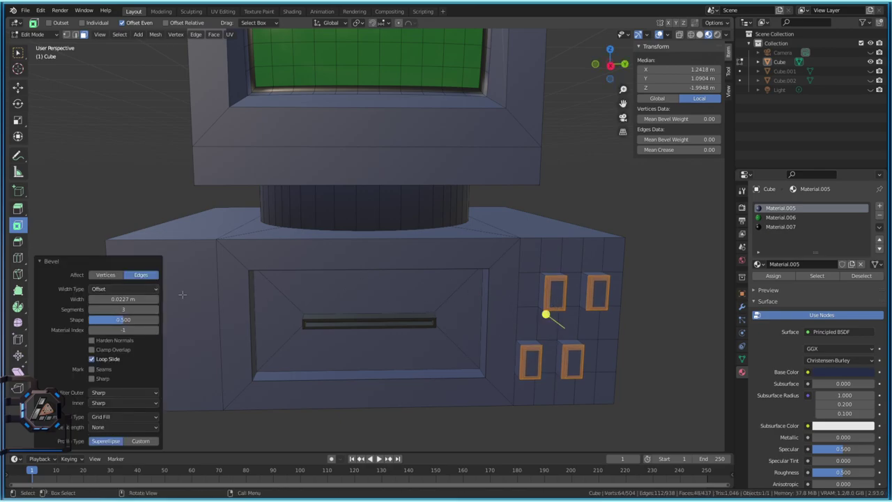
pyautogui.click(92, 310)
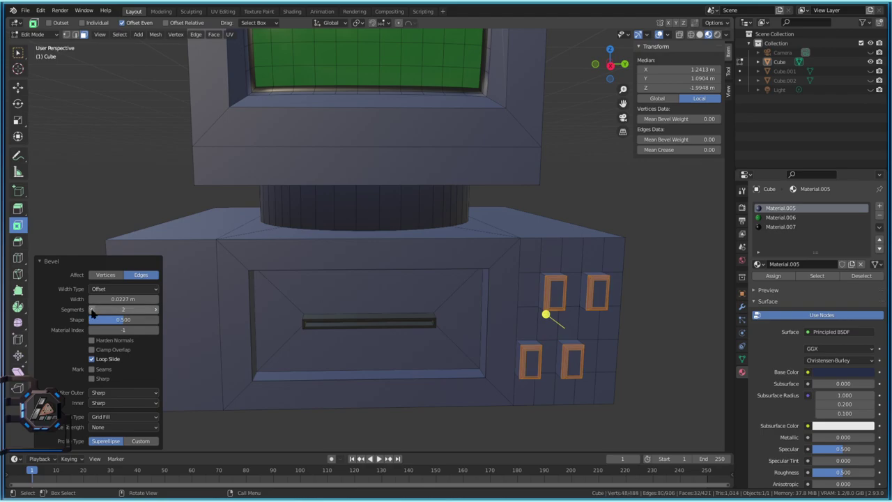
pyautogui.click(92, 310)
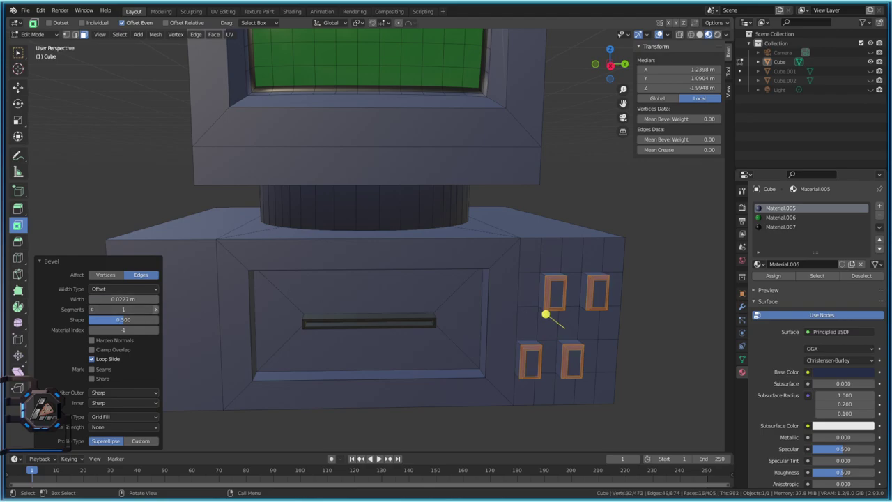
pyautogui.click(155, 309)
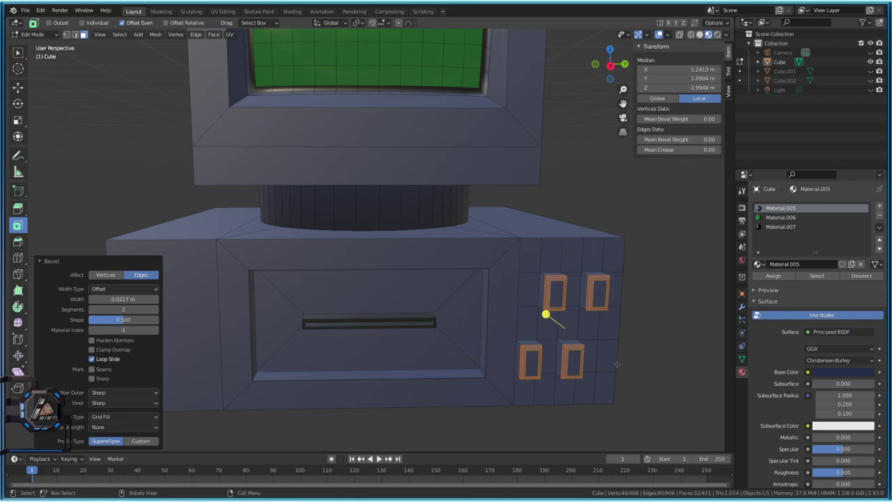
pyautogui.click(616, 363)
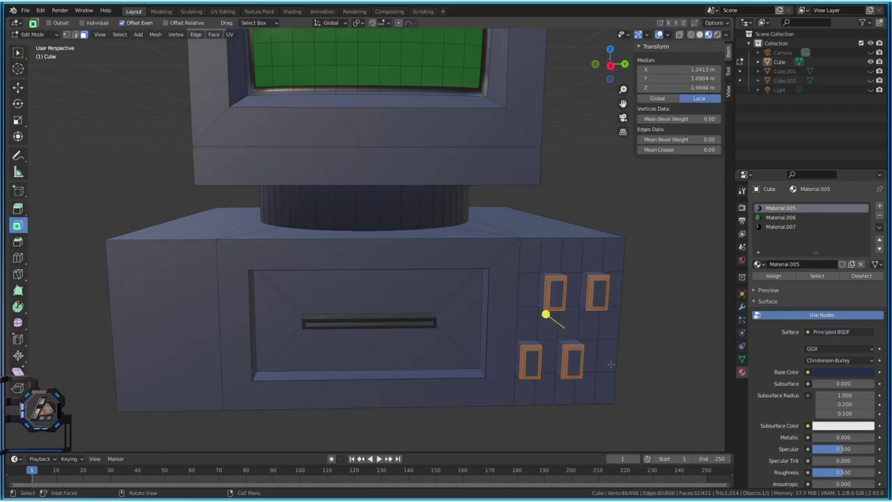
pyautogui.press('Tab')
pyautogui.press('Tab')
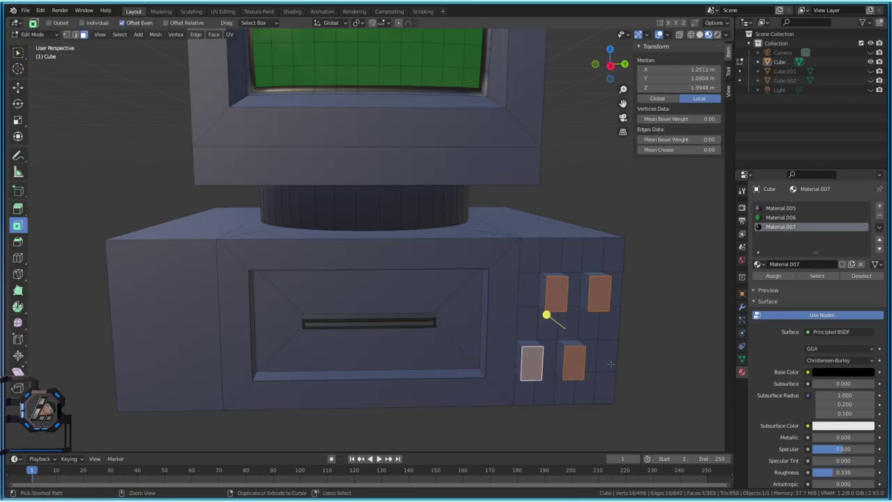
# Bevel the front edges of the four buttons by about 0.012 m with 2 segments.
pyautogui.moveTo(568, 336); pyautogui.dragTo(554, 335)
pyautogui.click(558, 337)
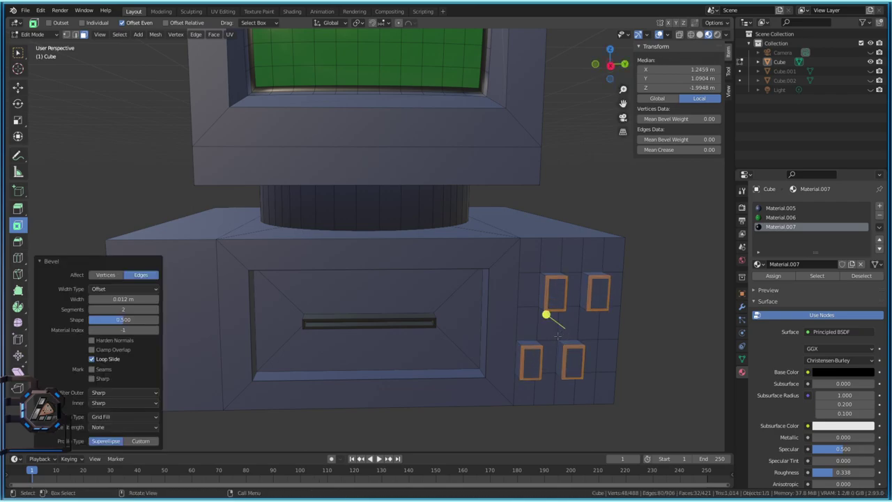
pyautogui.moveTo(622, 334); pyautogui.dragTo(591, 332, button='middle')
pyautogui.press('Tab')
pyautogui.press('Tab')
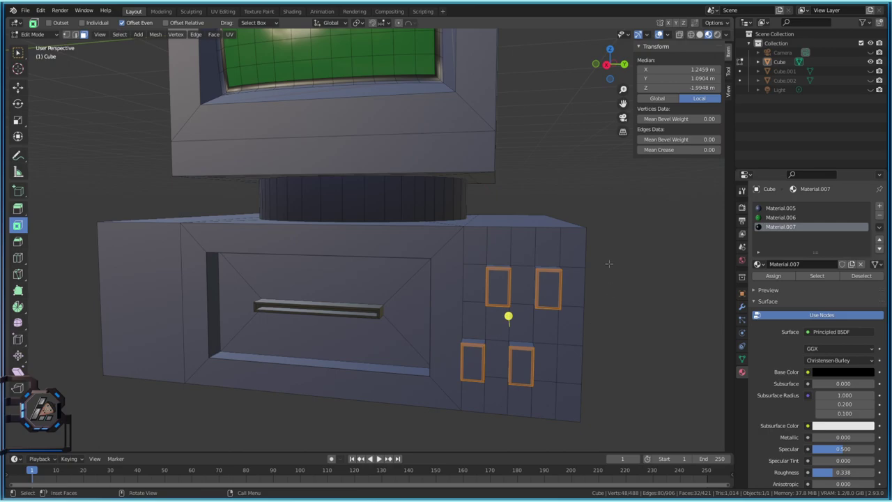
# Assign the black Material.007 to the bevelled rims of the four buttons.
pyautogui.click(775, 276)
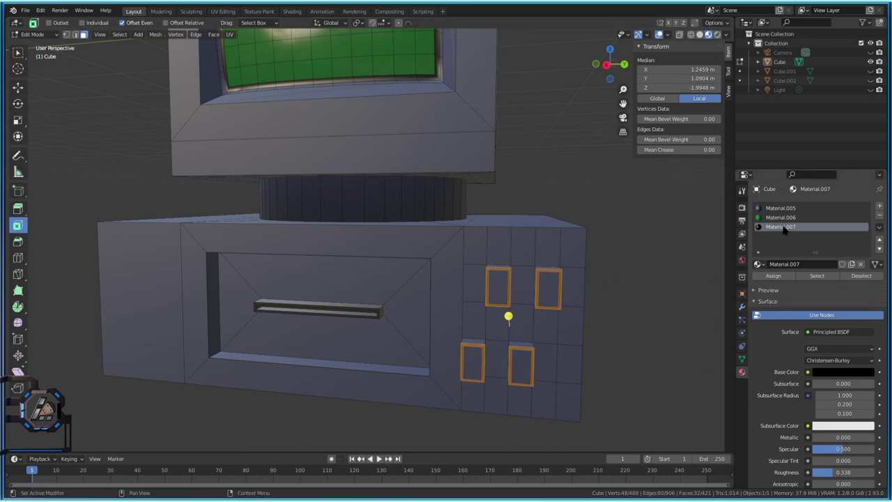
pyautogui.click(774, 276)
pyautogui.press('Tab')
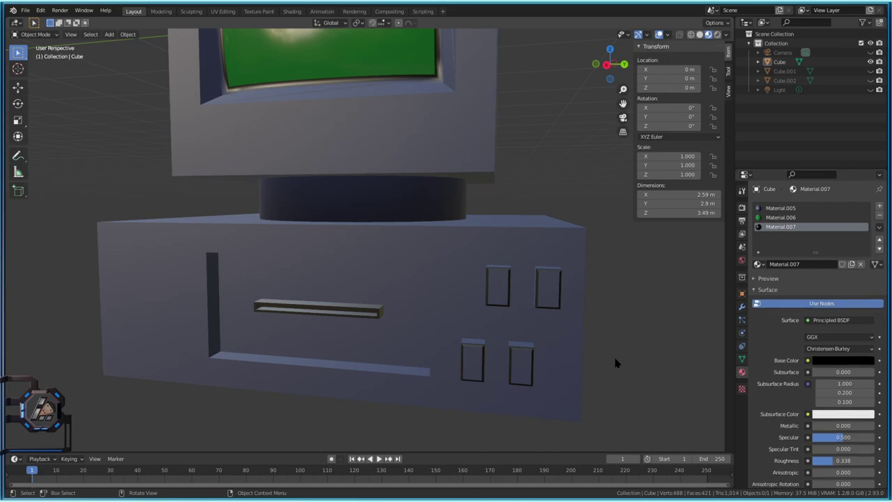
pyautogui.moveTo(613, 354); pyautogui.dragTo(598, 330, button='middle')
# Select the front faces of the four buttons and assign a newly created material to them.
pyautogui.press('Tab')
pyautogui.click(568, 264)
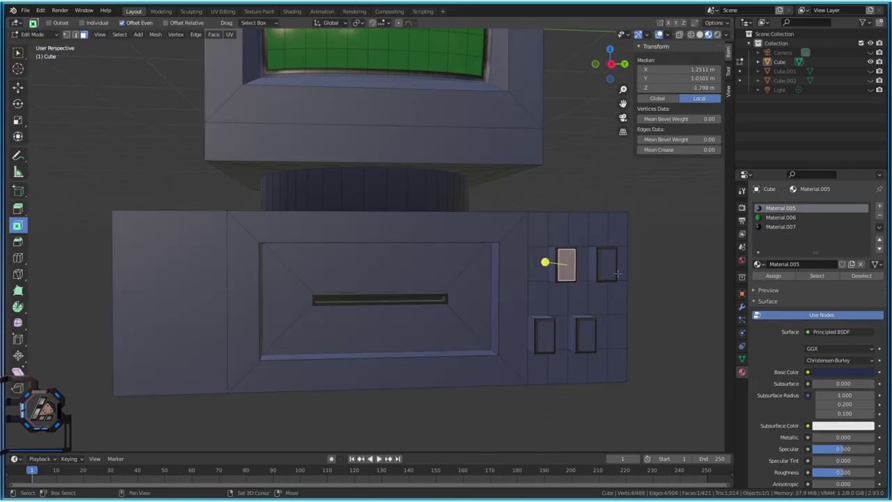
pyautogui.keyDown('shift'); pyautogui.click(606, 265); pyautogui.keyUp('shift')
pyautogui.keyDown('shift'); pyautogui.click(587, 337); pyautogui.keyUp('shift')
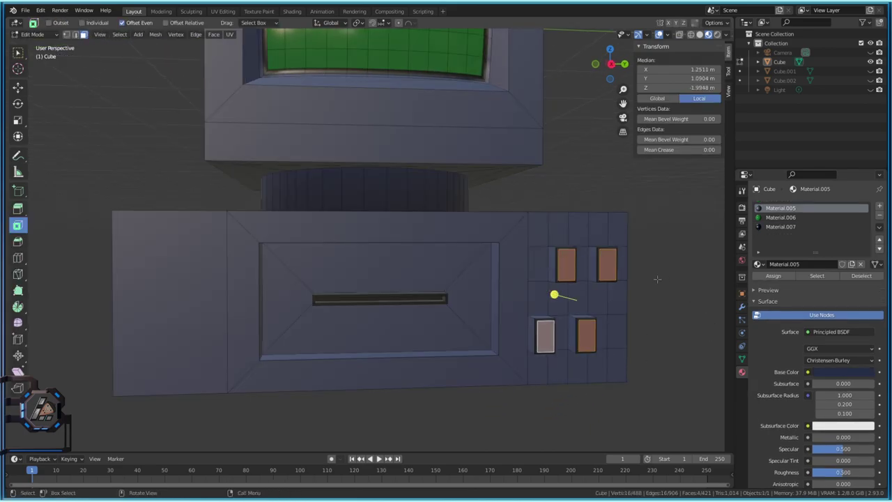
pyautogui.click(880, 206)
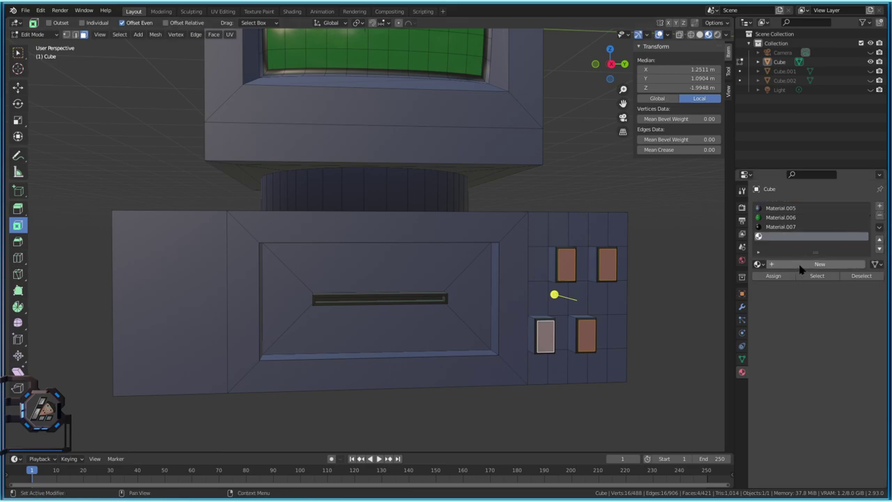
pyautogui.click(798, 264)
pyautogui.click(773, 275)
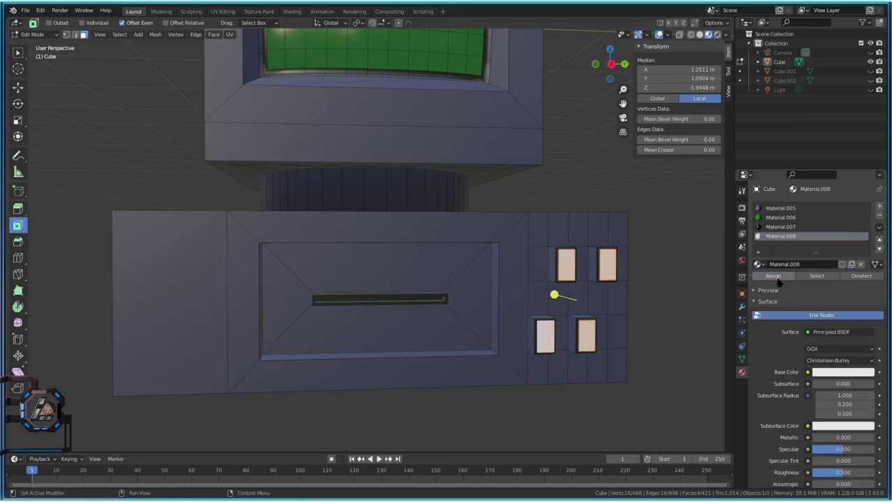
# Darken the base colour of the button-face material to an HSV value of 0.050.
pyautogui.click(843, 371)
pyautogui.moveTo(867, 274); pyautogui.dragTo(867, 299)
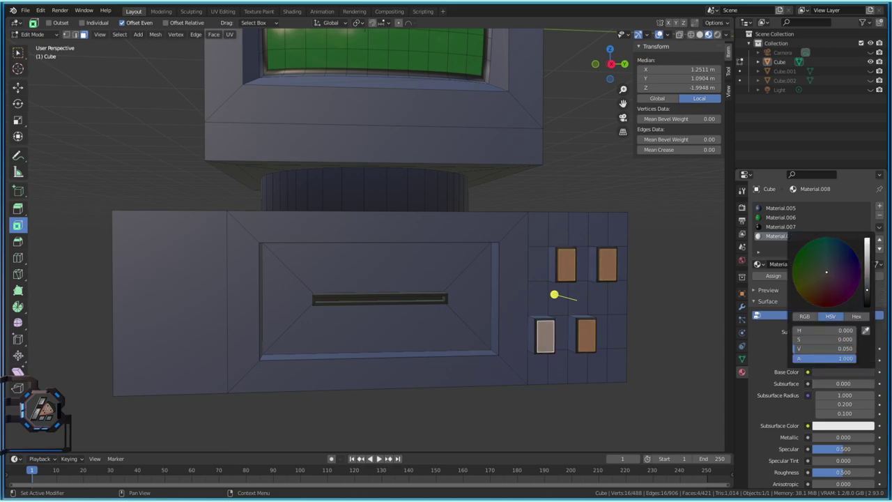
pyautogui.press('Tab')
pyautogui.scroll(-4, 554, 327)
pyautogui.moveTo(554, 326)
pyautogui.mouseDown(button='middle')
pyautogui.moveTo(494, 348)
pyautogui.moveTo(523, 346)
pyautogui.moveTo(557, 314)
pyautogui.mouseUp(button='middle')
pyautogui.scroll(4, 557, 314)
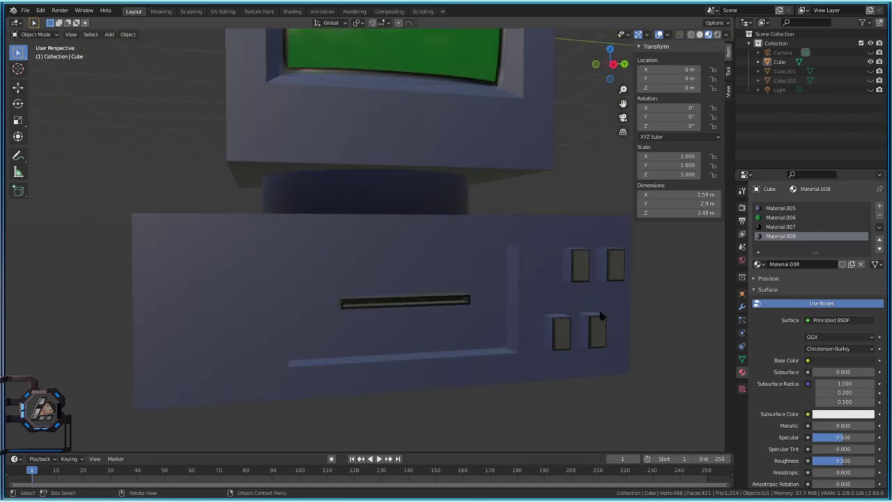
# Select the front faces of all four buttons and grow the selection to include their rims and side walls.
pyautogui.press('Tab')
pyautogui.moveTo(507, 234); pyautogui.dragTo(439, 287, button='middle')
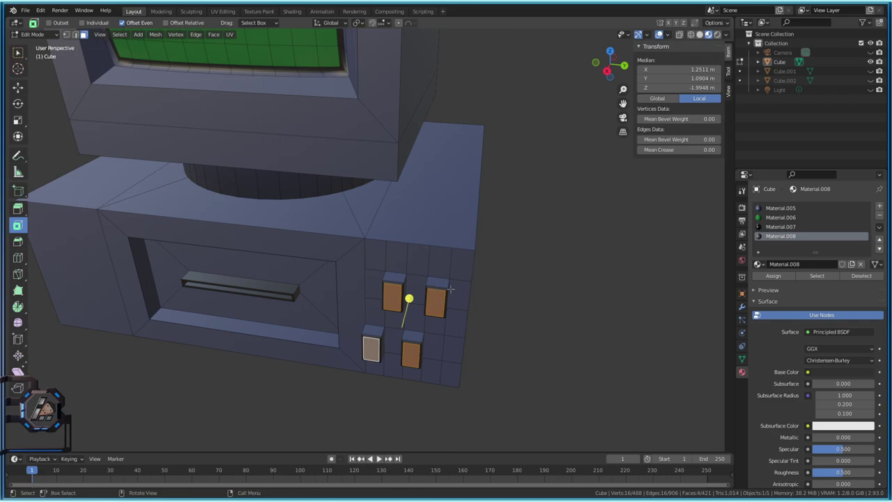
pyautogui.moveTo(451, 289); pyautogui.dragTo(452, 274, button='middle')
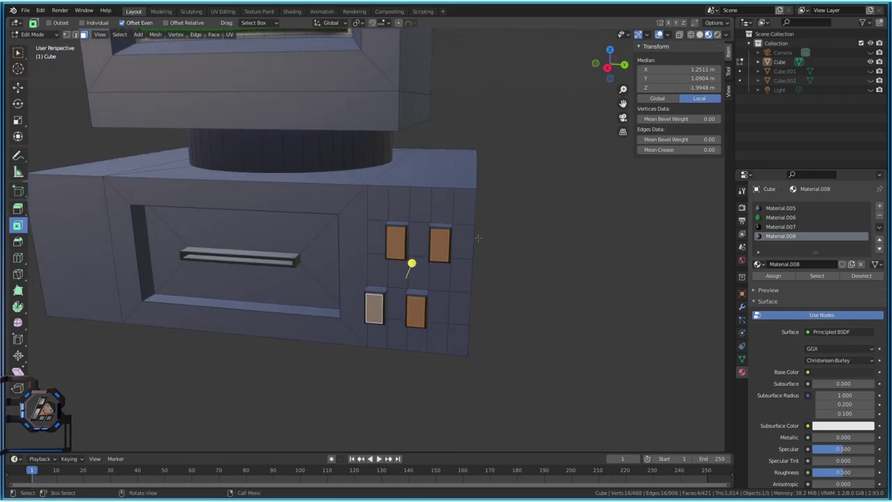
pyautogui.hotkey('alt', 'a')
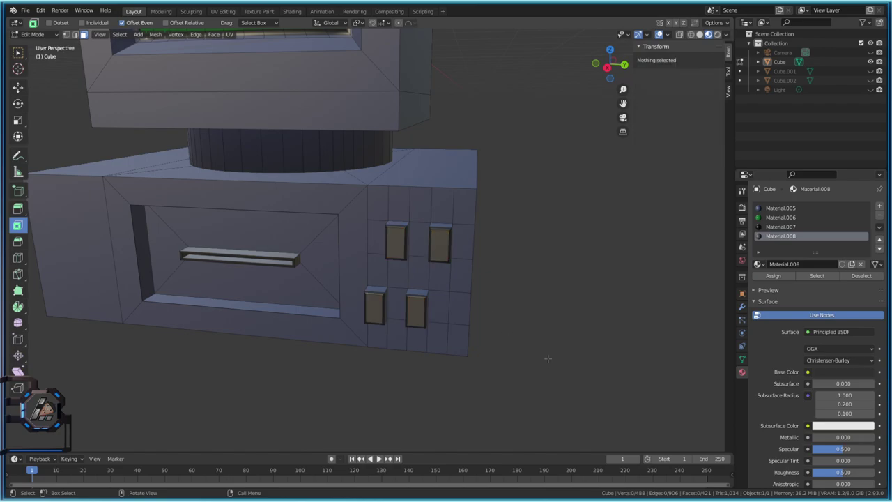
pyautogui.scroll(3, 521, 312)
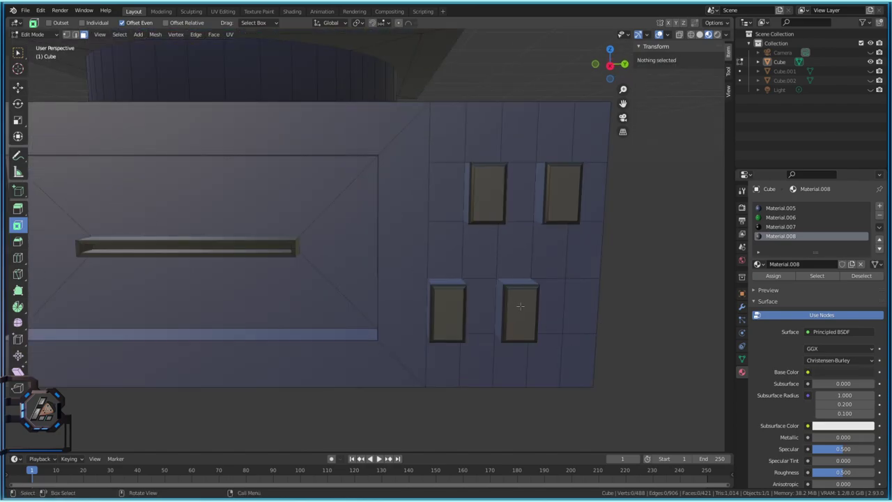
pyautogui.click(519, 307)
pyautogui.click(645, 353)
pyautogui.moveTo(645, 353); pyautogui.dragTo(614, 281, button='middle')
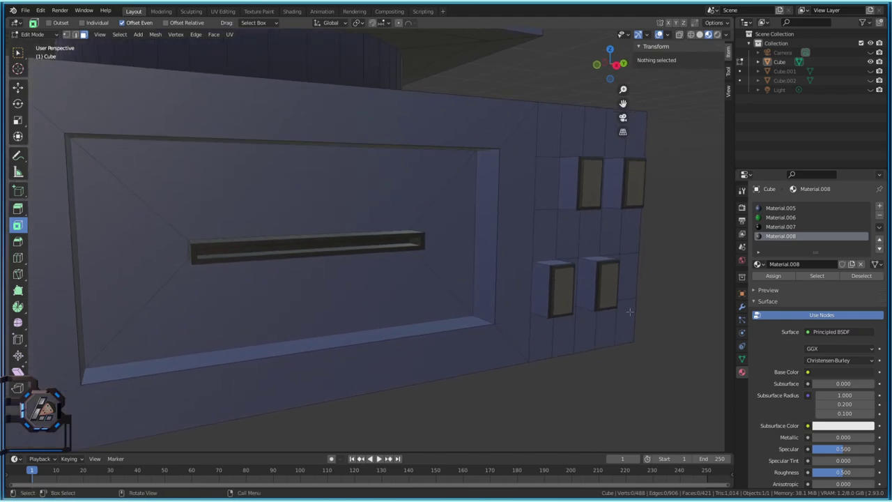
pyautogui.keyDown('shift'); pyautogui.click(608, 280); pyautogui.keyUp('shift')
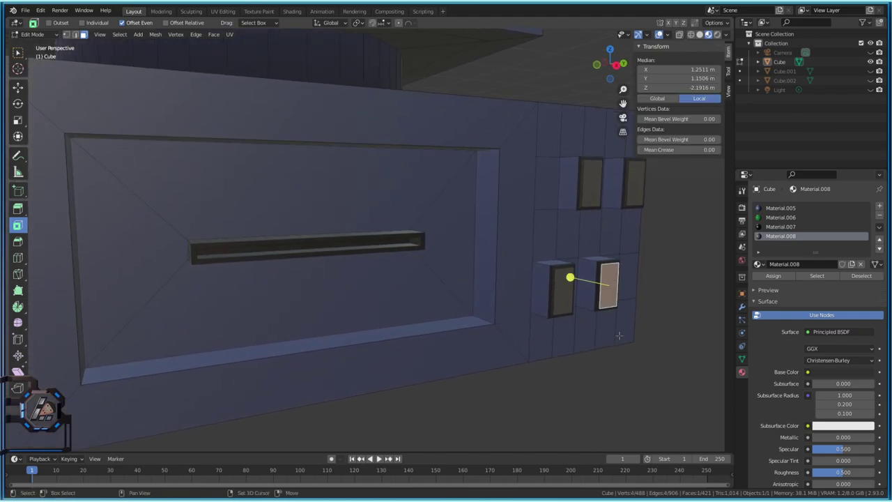
pyautogui.keyDown('shift'); pyautogui.click(565, 294); pyautogui.keyUp('shift')
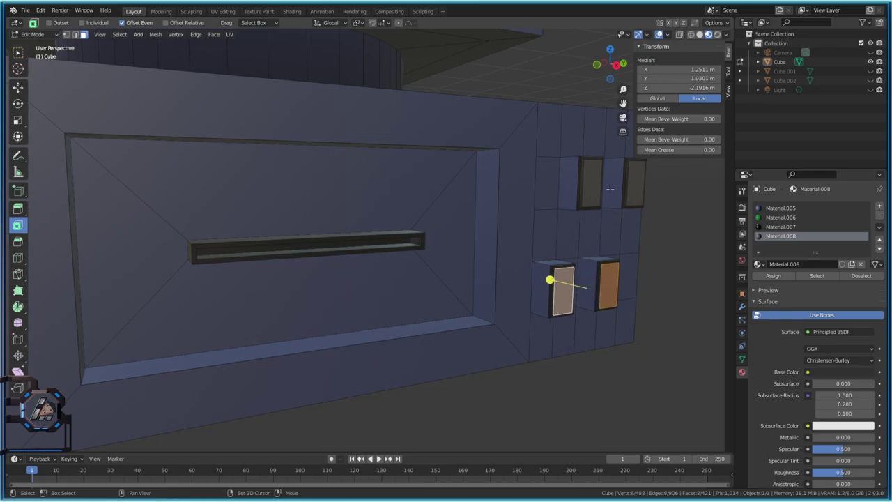
pyautogui.keyDown('shift'); pyautogui.click(592, 182); pyautogui.keyUp('shift')
pyautogui.keyDown('shift'); pyautogui.click(638, 179); pyautogui.keyUp('shift')
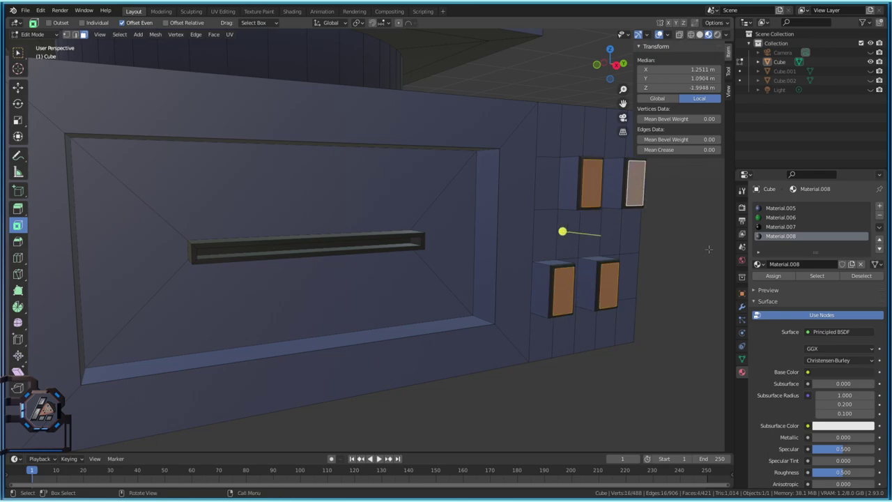
pyautogui.press('ctrl')
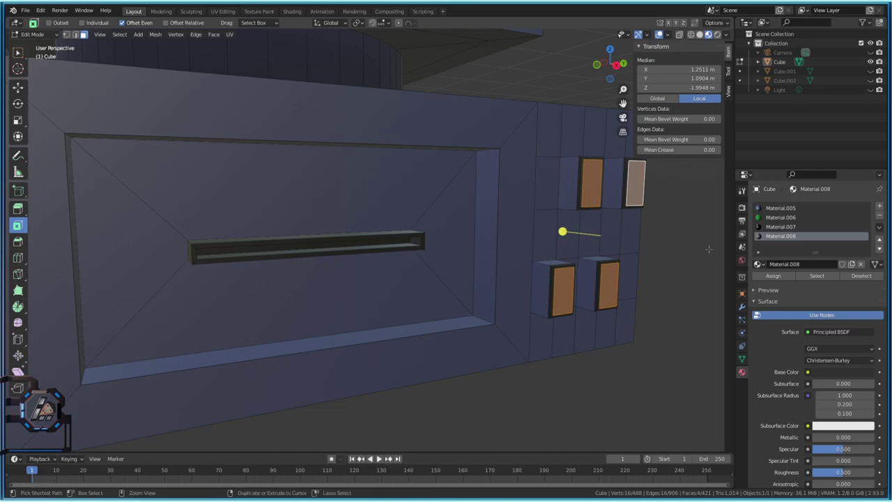
pyautogui.keyDown('ctrl'); pyautogui.click(707, 248); pyautogui.keyUp('ctrl')
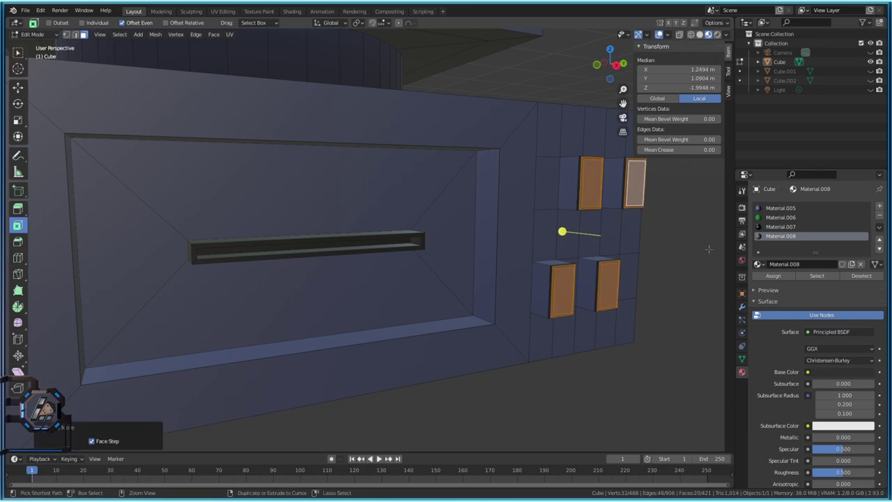
pyautogui.press('ctrl+KP_Add')
pyautogui.press('ctrl+KP_Add')
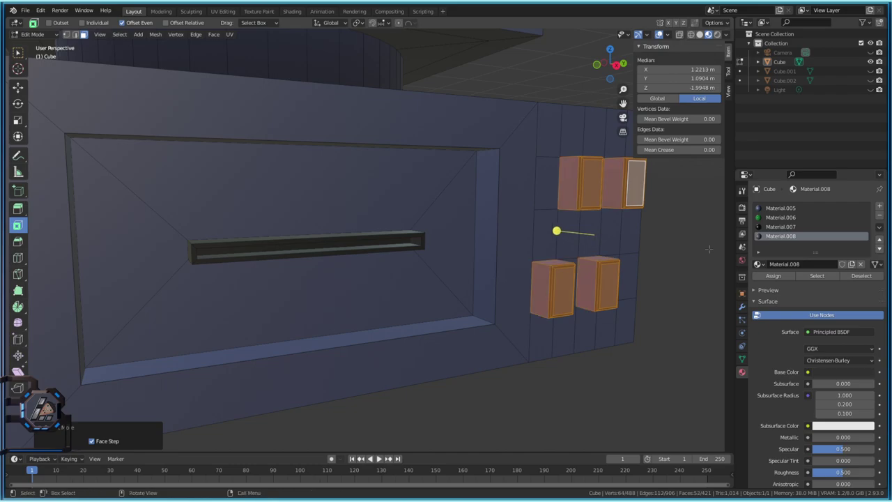
pyautogui.moveTo(708, 249); pyautogui.dragTo(610, 256, button='middle')
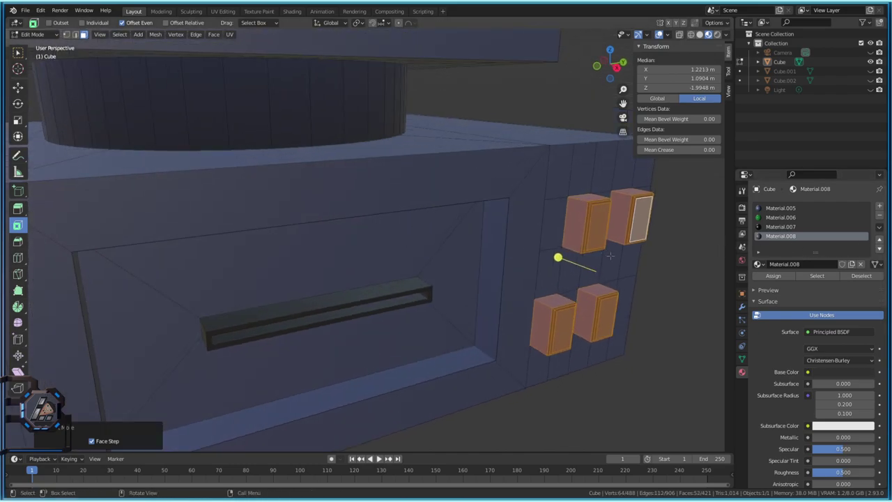
# Try extruding the four buttons about 0.10 m inward and scaling them to 0.898 together, and undo both.
pyautogui.press('e')
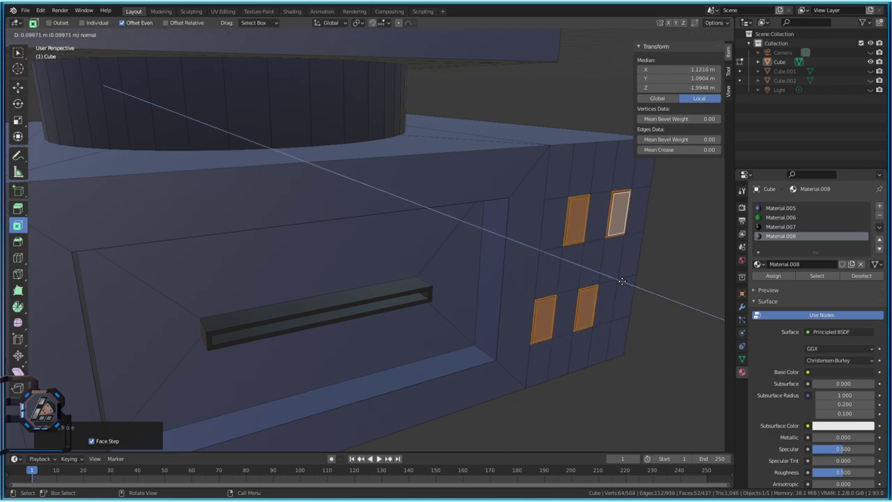
pyautogui.click(622, 281)
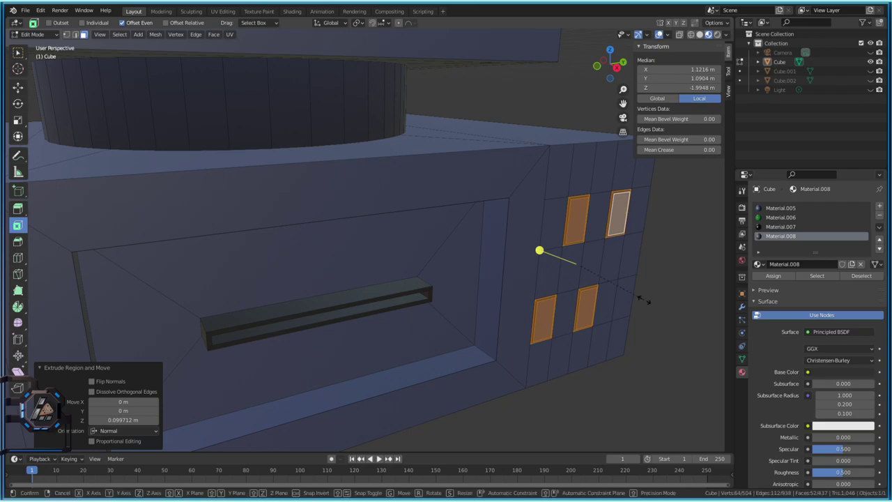
pyautogui.press('s')
pyautogui.click(634, 296)
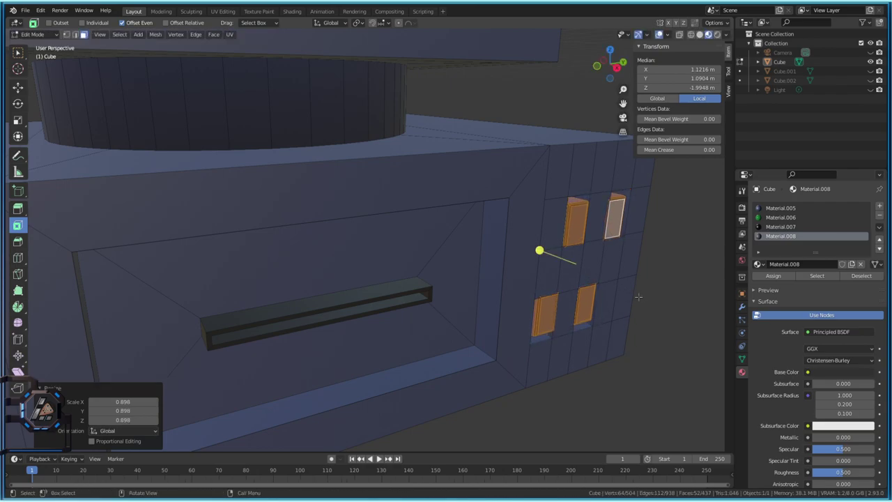
pyautogui.moveTo(574, 269); pyautogui.dragTo(598, 274, button='middle')
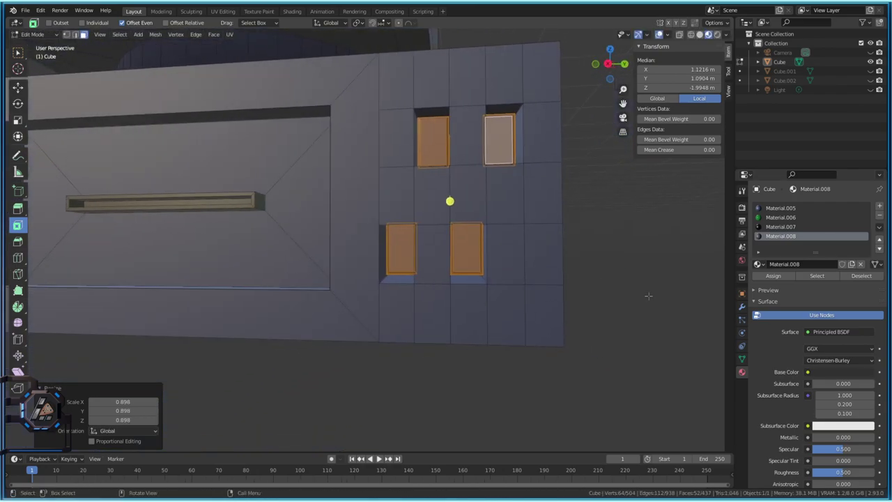
pyautogui.hotkey('ctrl', 'z')
pyautogui.hotkey('ctrl', 'z')
# Try extruding the four buttons about 0.079 m inward with the shared pivot and undo it.
pyautogui.moveTo(648, 295); pyautogui.dragTo(667, 340, button='middle')
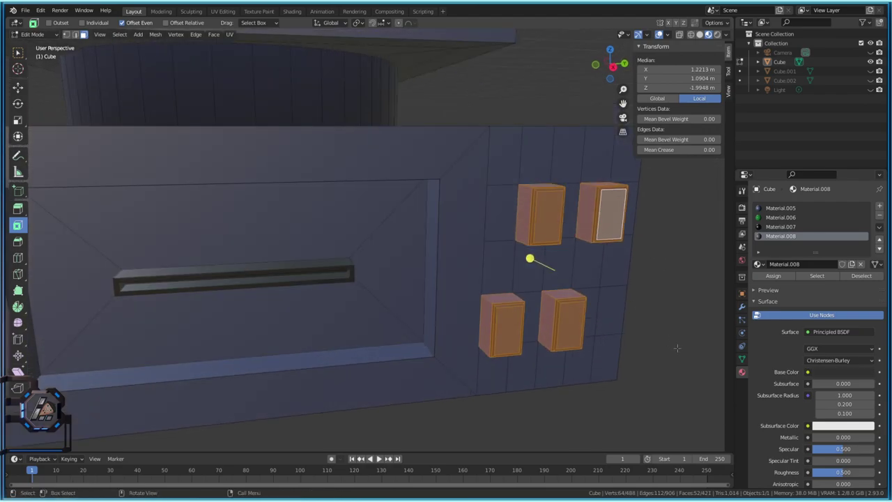
pyautogui.press('e')
pyautogui.click(640, 342)
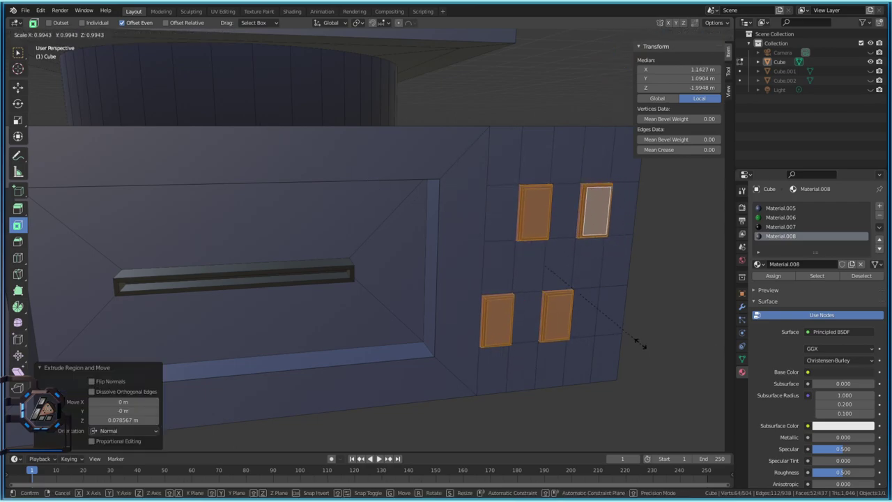
pyautogui.hotkey('ctrl', 'z')
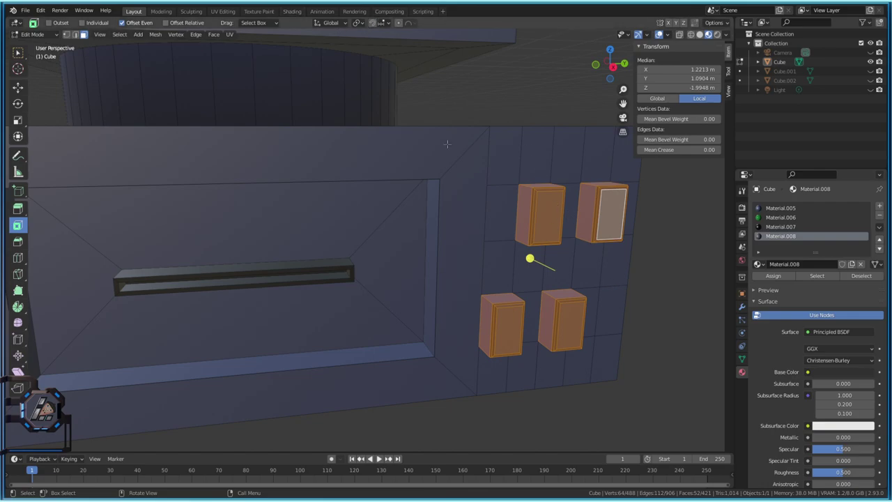
# Set the transform pivot point to Individual Origins and test scaling the four buttons without keeping the change.
pyautogui.click(337, 26)
pyautogui.click(358, 23)
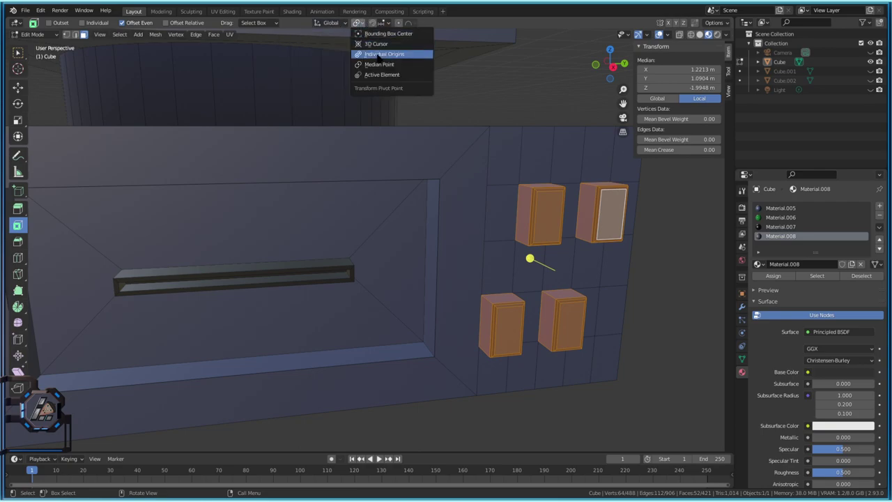
pyautogui.click(404, 56)
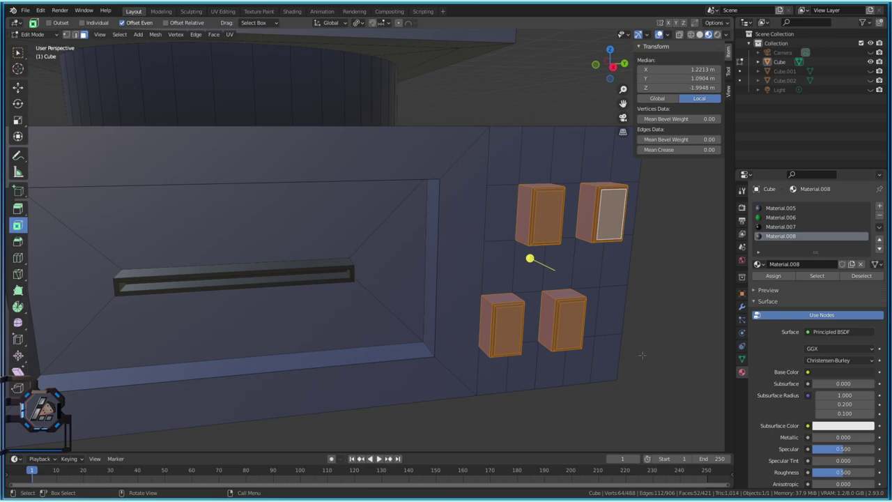
pyautogui.press('s')
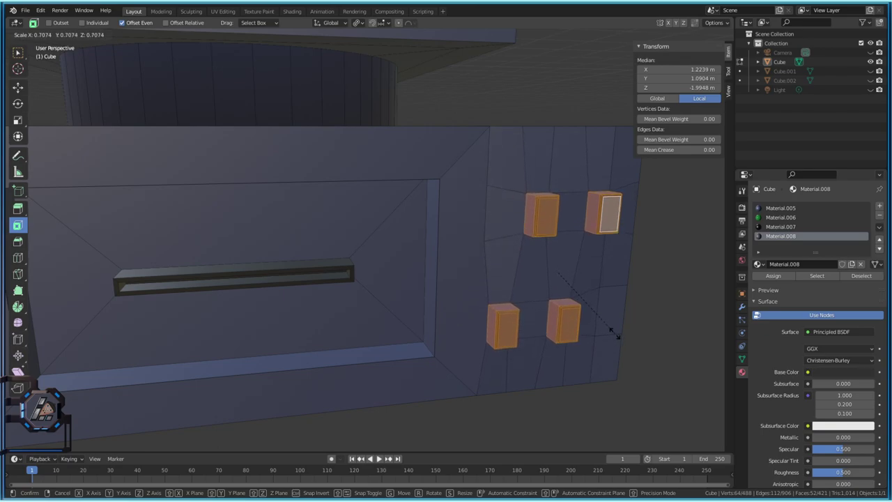
pyautogui.press('Escape')
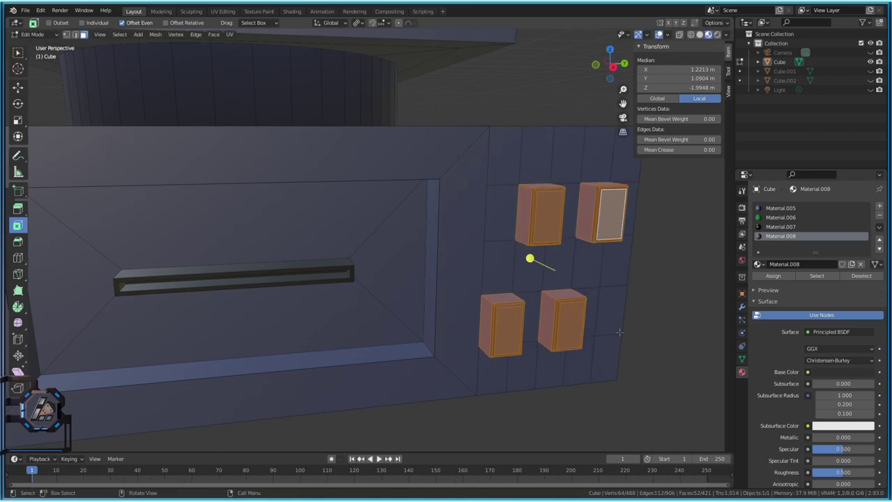
# Extrude the four buttons in place and scale each around its own centre to about 0.88.
pyautogui.press('e')
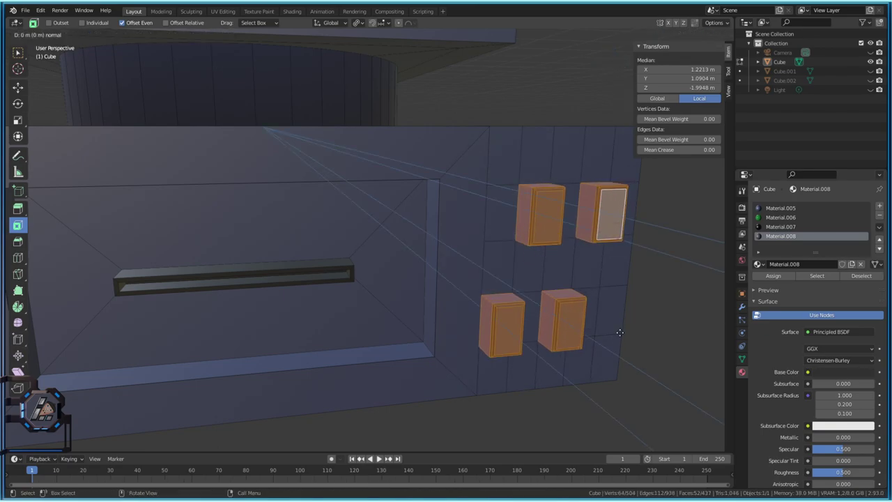
pyautogui.press('s')
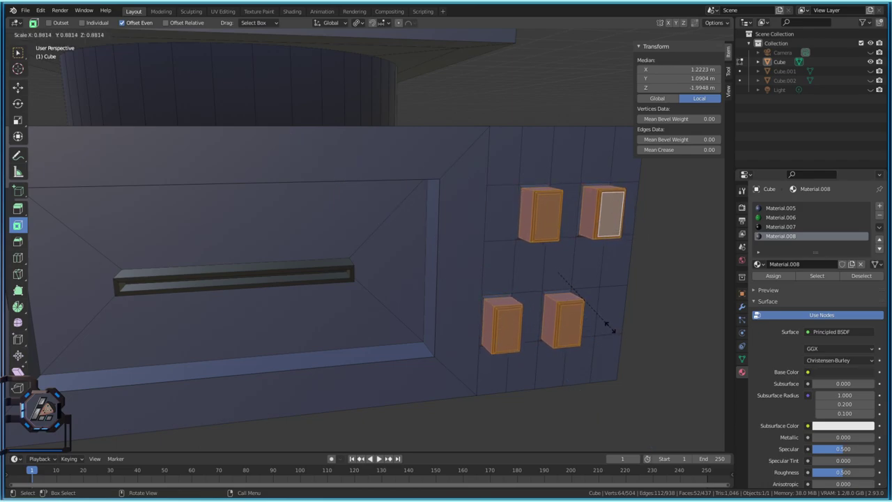
pyautogui.click(609, 327)
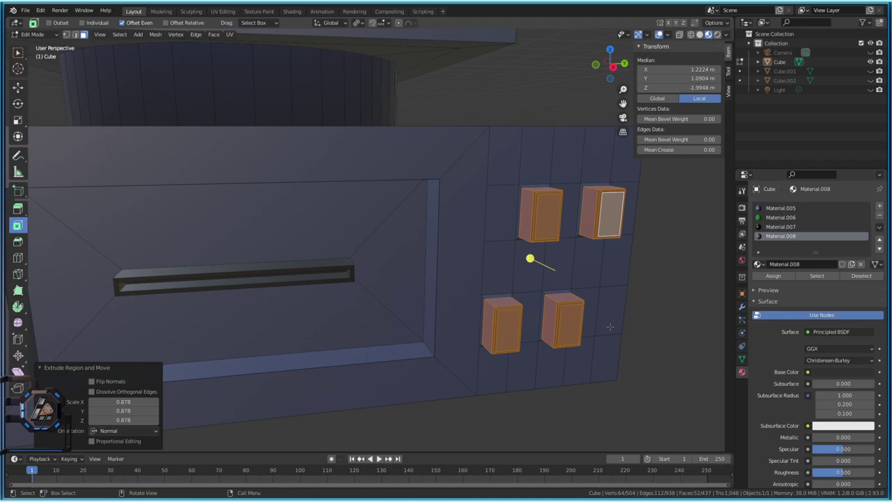
pyautogui.press('e')
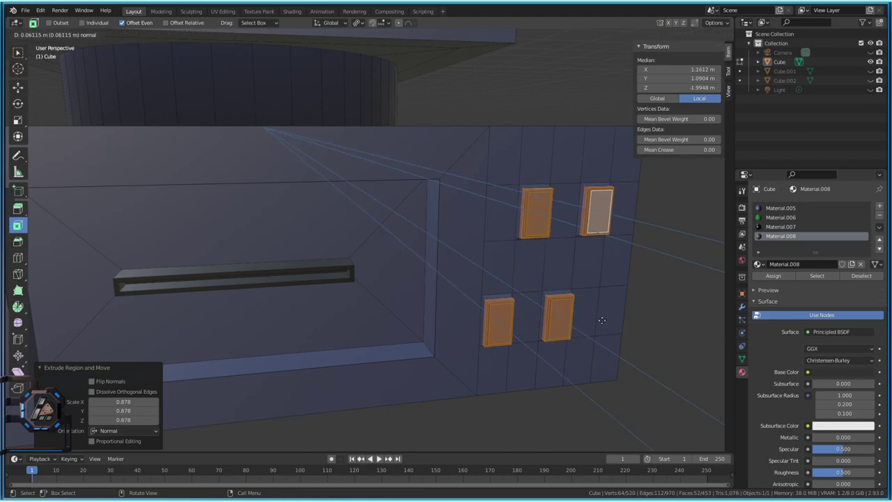
pyautogui.rightClick(600, 320)
pyautogui.hotkey('ctrl', 'z')
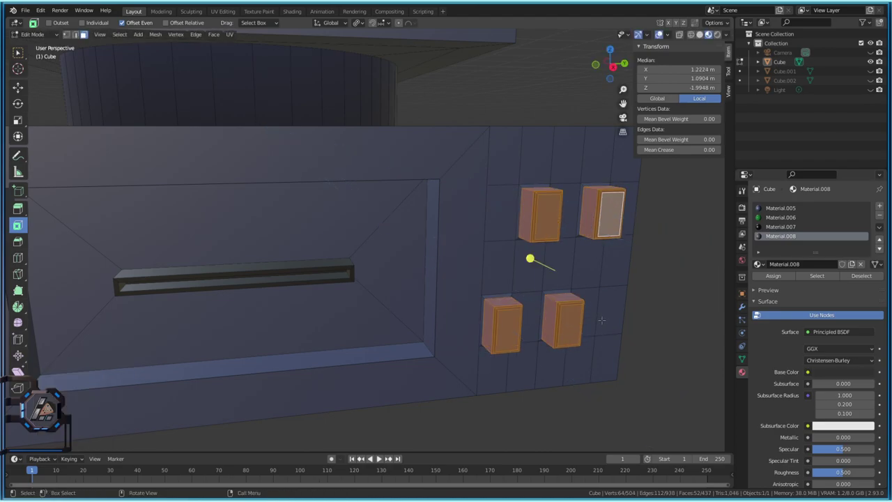
# Move the four scaled buttons about 0.083 m inward along the X axis so they protrude less.
pyautogui.press('g')
pyautogui.press('x')
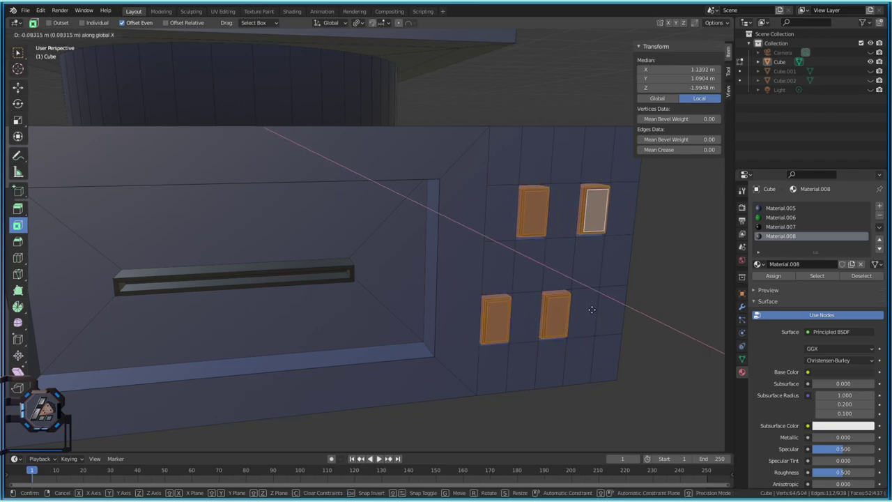
pyautogui.click(592, 309)
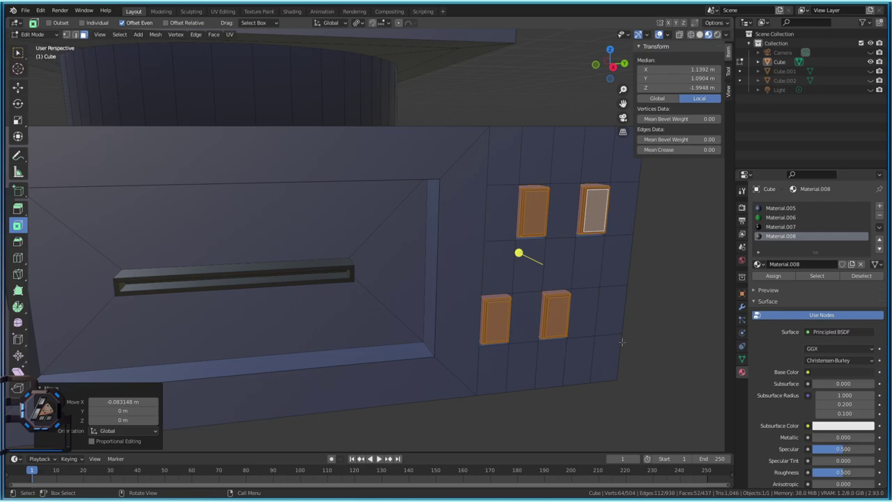
pyautogui.press('Tab')
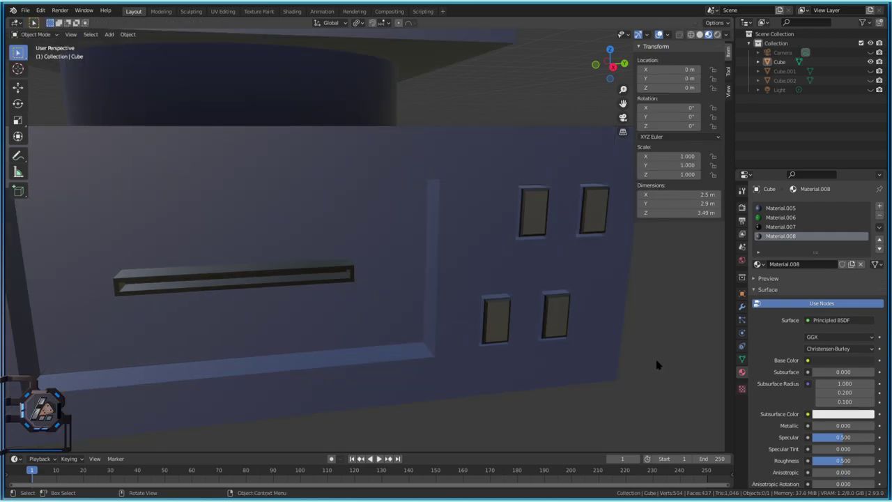
pyautogui.moveTo(570, 249); pyautogui.dragTo(579, 262, button='middle')
pyautogui.scroll(-4, 577, 316)
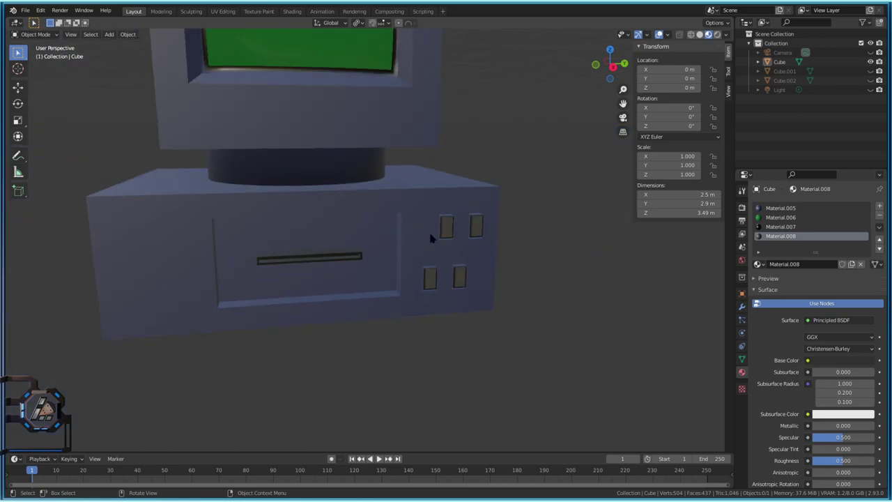
pyautogui.moveTo(432, 235); pyautogui.dragTo(362, 106, button='middle')
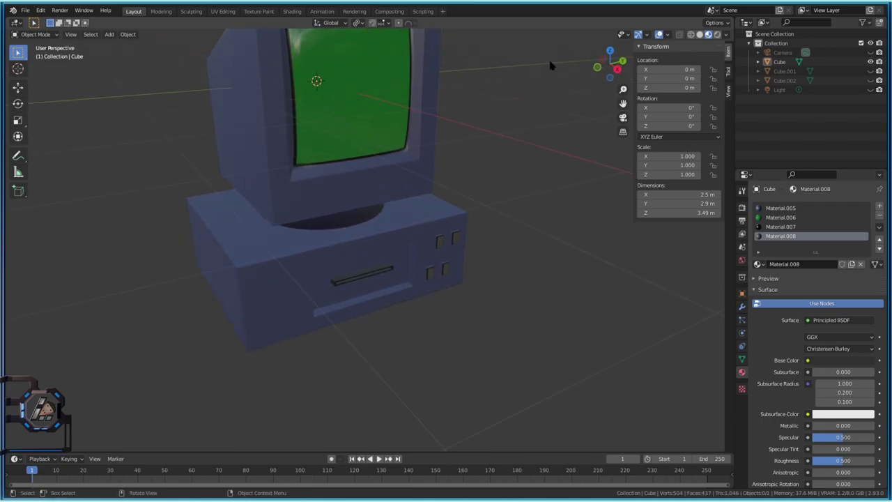
# Set the transform pivot point to Bounding Box Center.
pyautogui.click(359, 23)
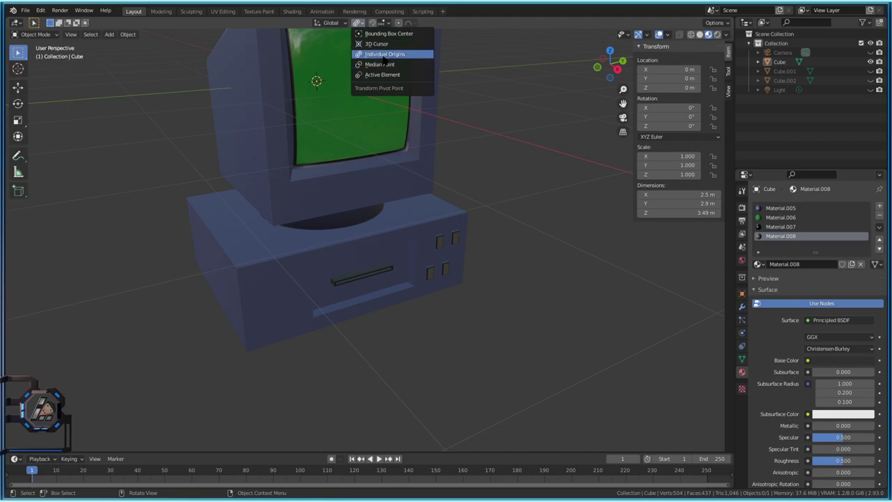
pyautogui.click(383, 34)
pyautogui.moveTo(520, 211); pyautogui.dragTo(407, 174, button='middle')
pyautogui.click(358, 23)
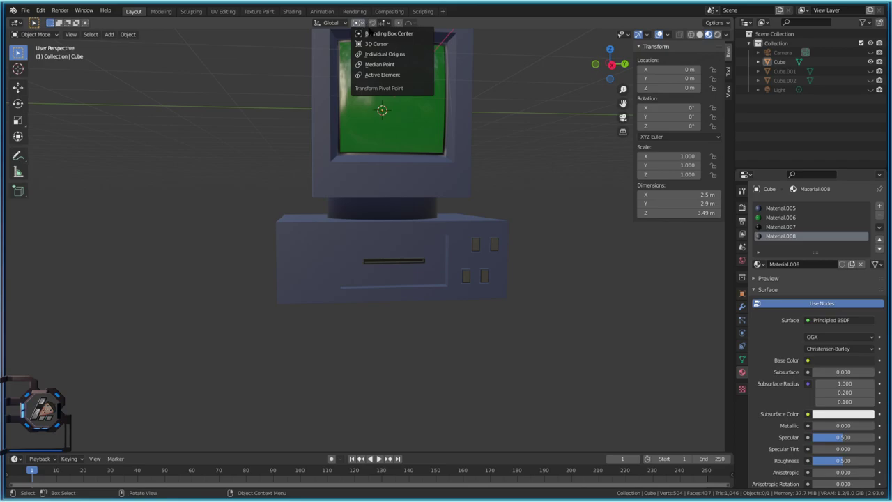
pyautogui.click(380, 64)
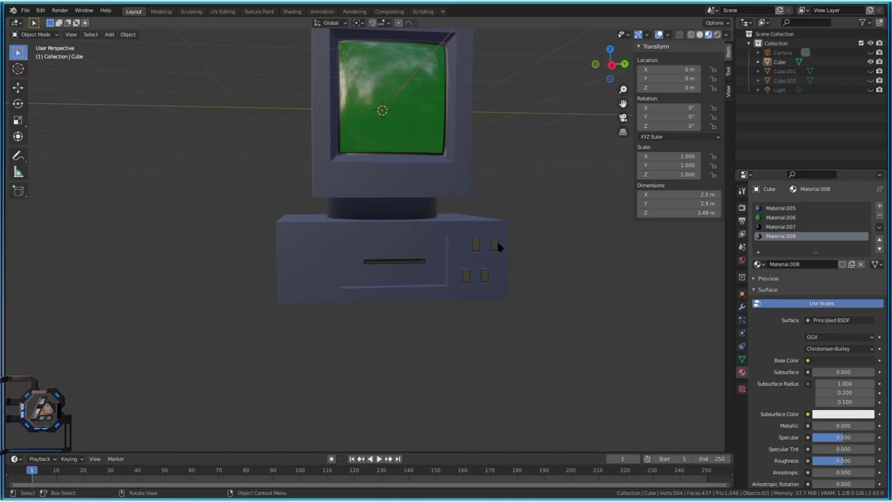
pyautogui.click(357, 23)
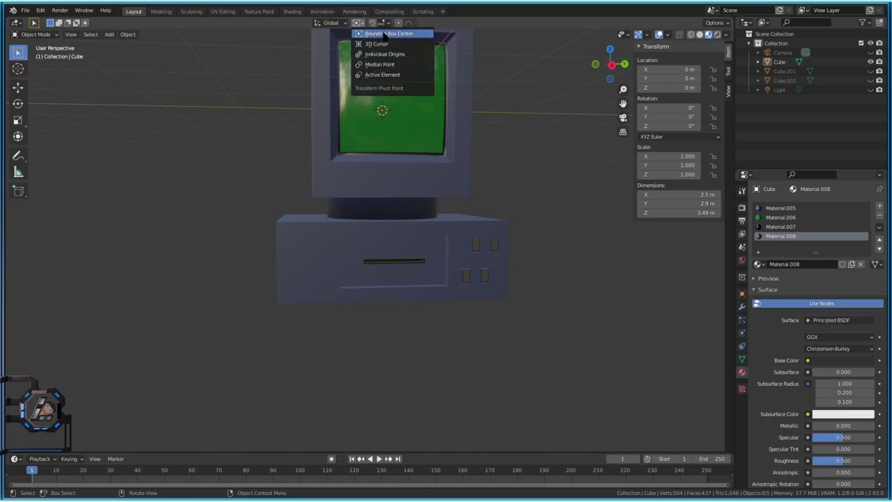
pyautogui.click(317, 23)
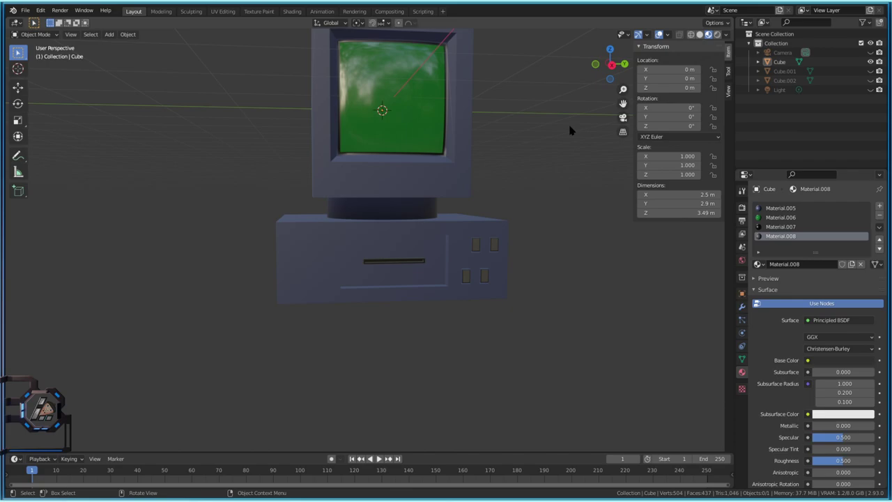
# Extrude the blank front face of the base, on the opposite side from the buttons, in place and scale it to about 0.787.
pyautogui.moveTo(478, 239); pyautogui.dragTo(575, 296, button='middle')
pyautogui.scroll(3, 532, 264)
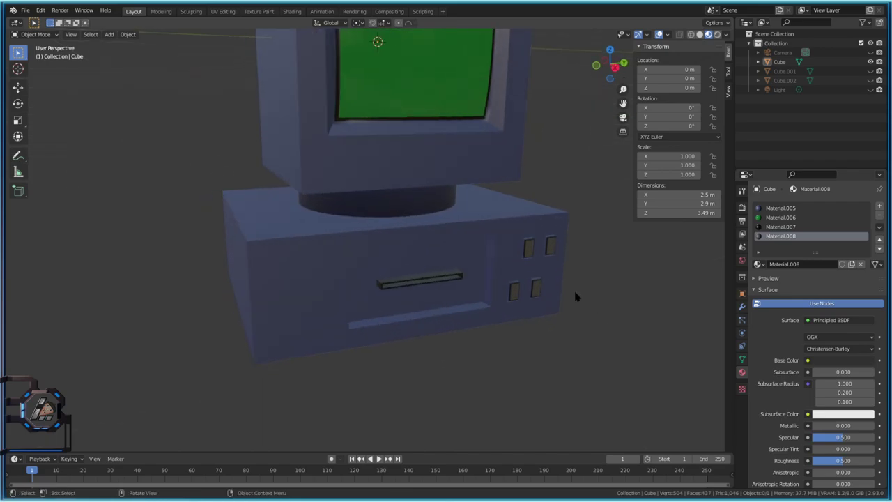
pyautogui.press('Tab')
pyautogui.click(280, 284)
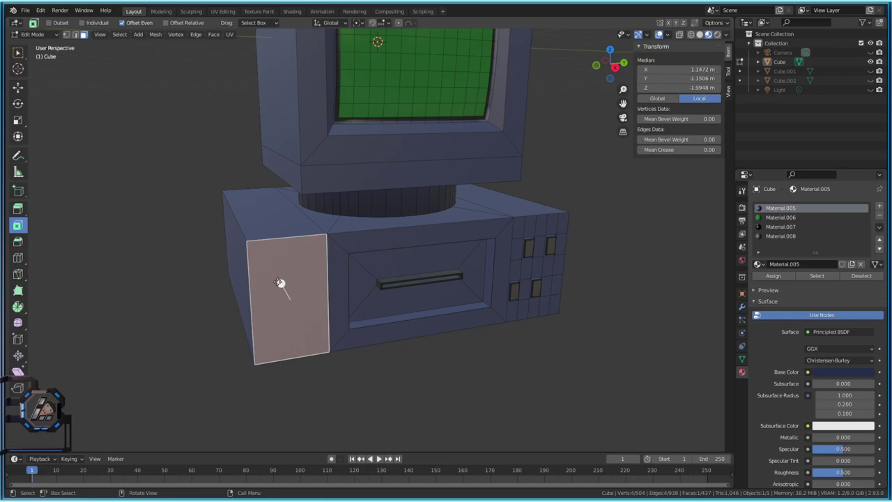
pyautogui.moveTo(280, 284); pyautogui.dragTo(285, 294)
pyautogui.press('Escape')
pyautogui.click(18, 53)
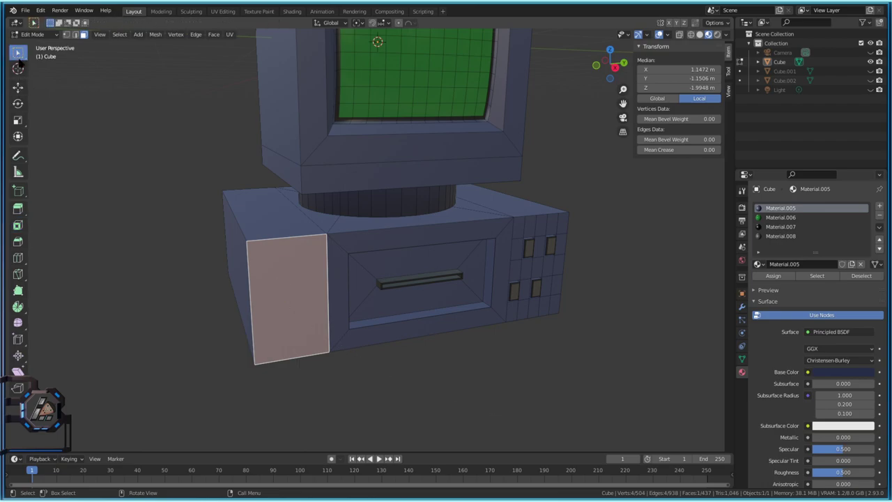
pyautogui.press('g')
pyautogui.press('z')
pyautogui.press('z')
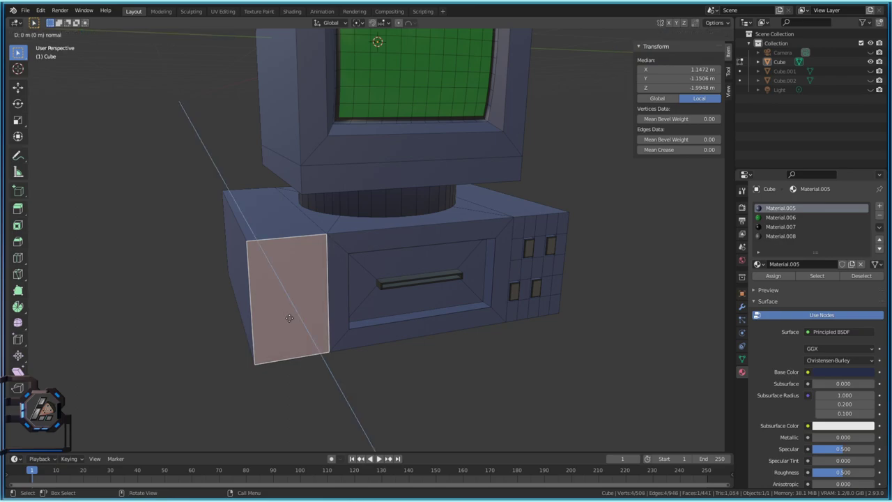
pyautogui.press('s')
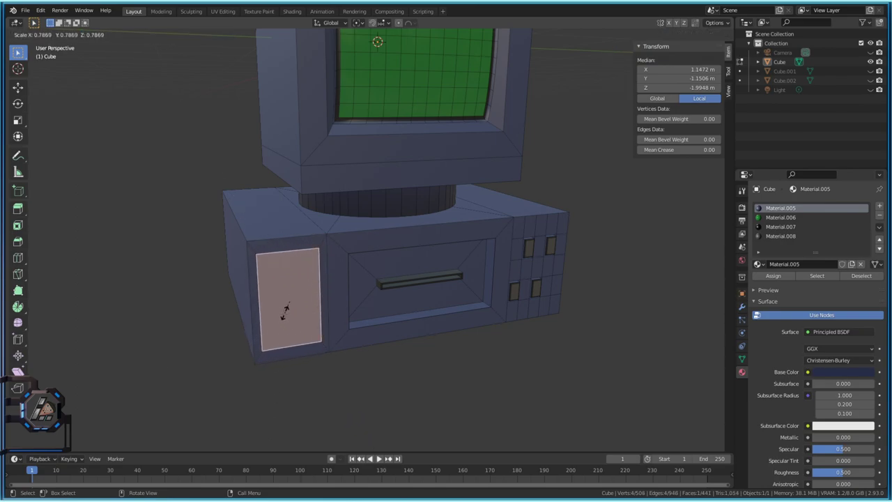
pyautogui.click(285, 311)
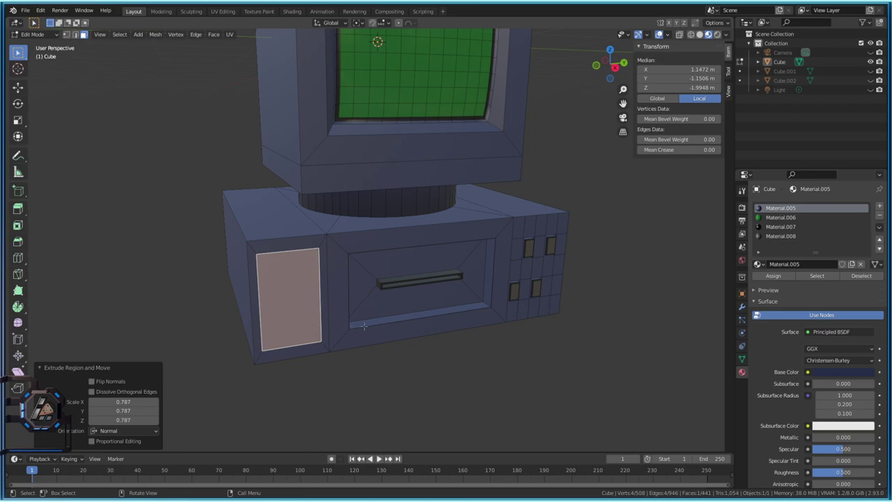
# Extrude the scaled front face about 0.225 m outward along the X axis to form a protruding block.
pyautogui.press('e')
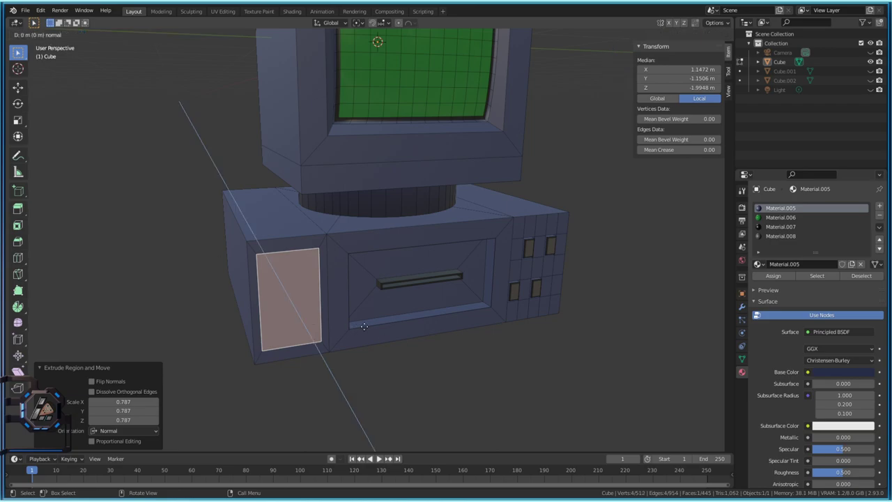
pyautogui.press('x')
pyautogui.click(360, 329)
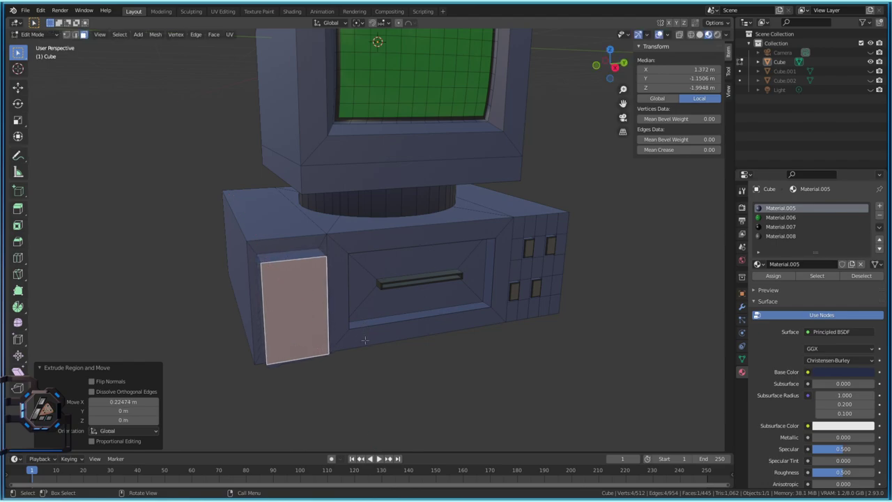
pyautogui.moveTo(359, 330); pyautogui.dragTo(331, 332, button='middle')
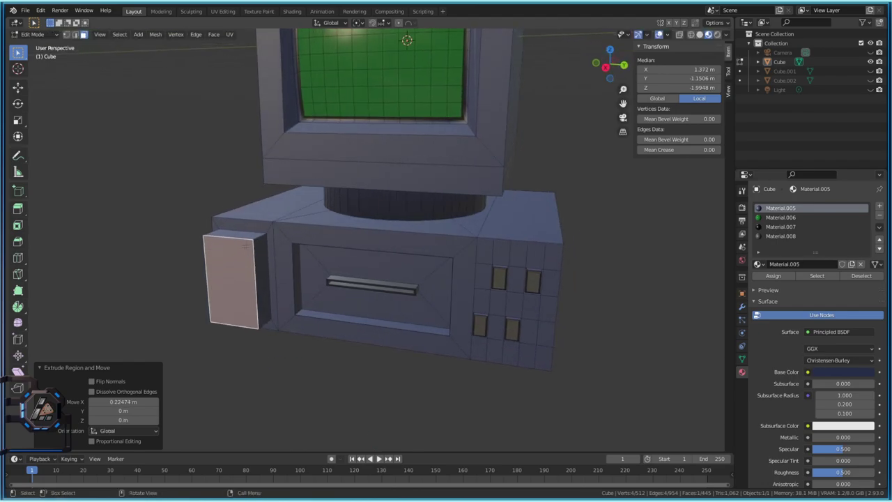
# Select all exposed faces of the protruding block and assign them a new material with an orange base color.
pyautogui.keyDown('shift'); pyautogui.click(259, 281); pyautogui.keyUp('shift')
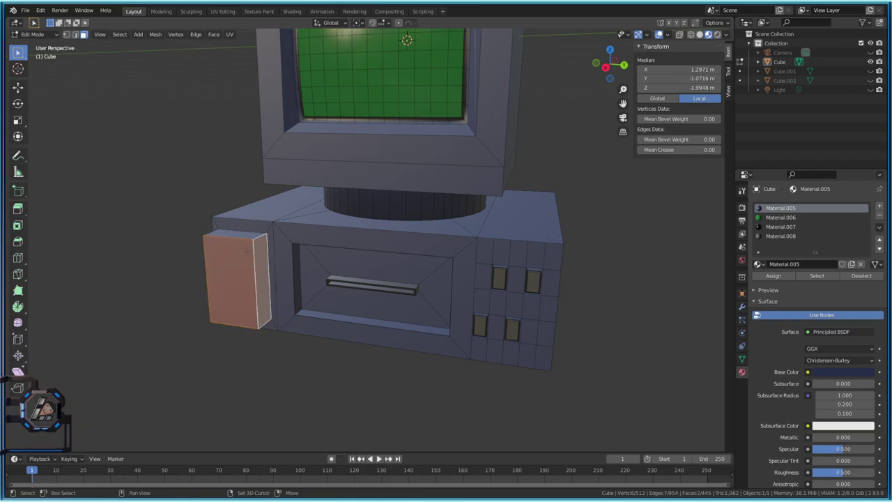
pyautogui.moveTo(260, 281); pyautogui.dragTo(487, 240, button='middle')
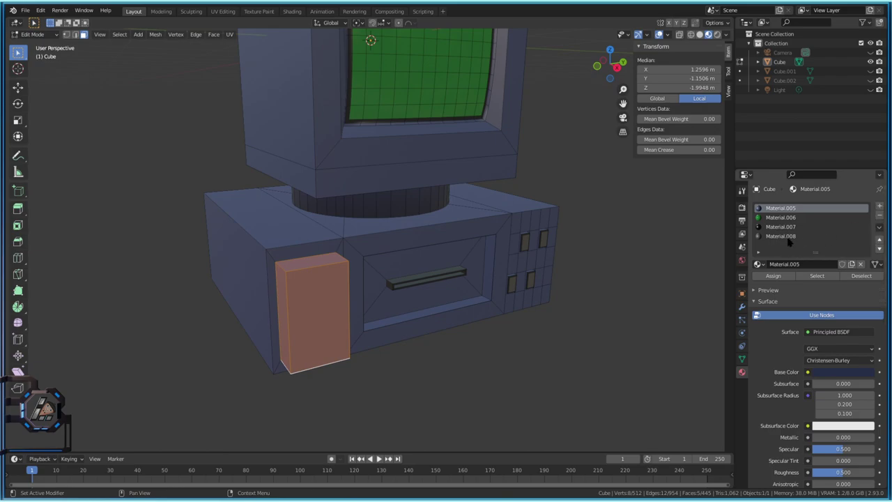
pyautogui.click(879, 206)
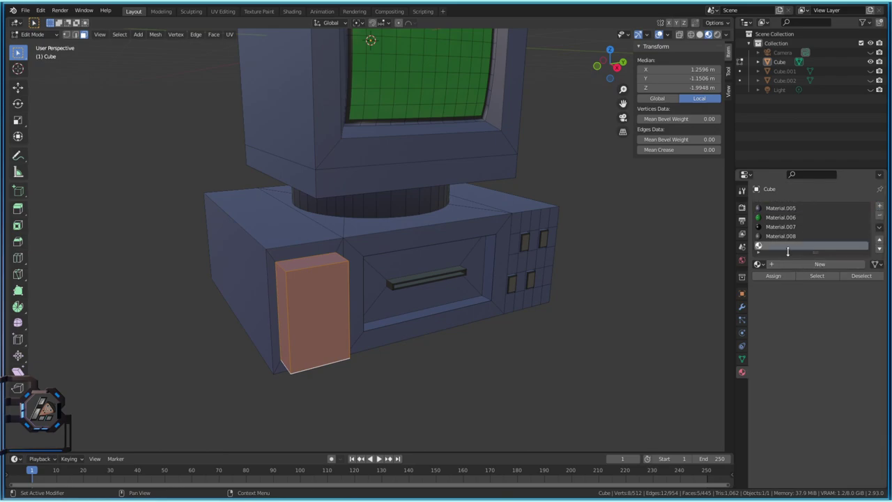
pyautogui.click(800, 269)
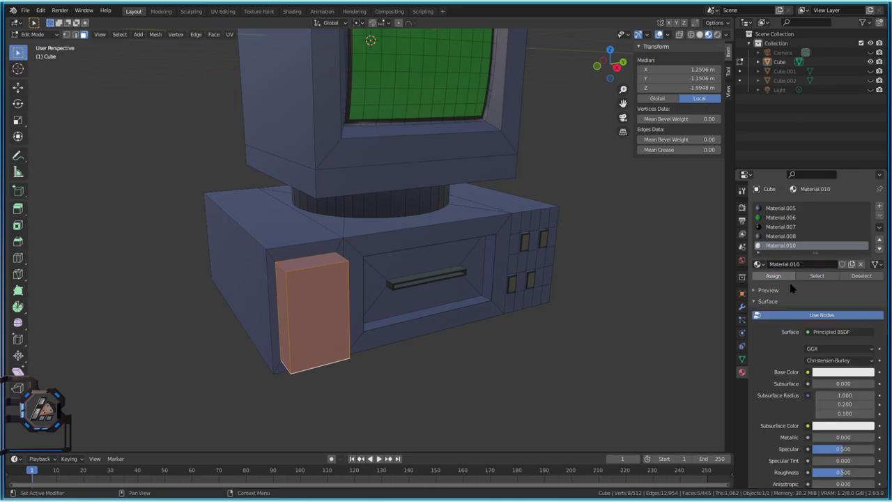
pyautogui.click(840, 372)
pyautogui.moveTo(836, 287); pyautogui.dragTo(816, 295)
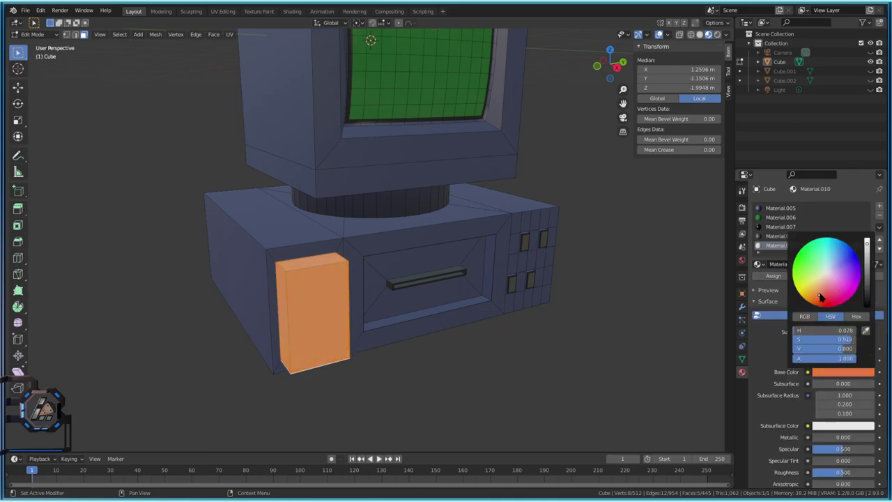
# Move the orange block's front face slightly inward to reduce the block's depth.
pyautogui.press('Tab')
pyautogui.scroll(-3, 412, 351)
pyautogui.moveTo(437, 383); pyautogui.dragTo(422, 302, button='middle')
pyautogui.scroll(3, 461, 340)
pyautogui.press('Tab')
pyautogui.press('g')
pyautogui.press('y')
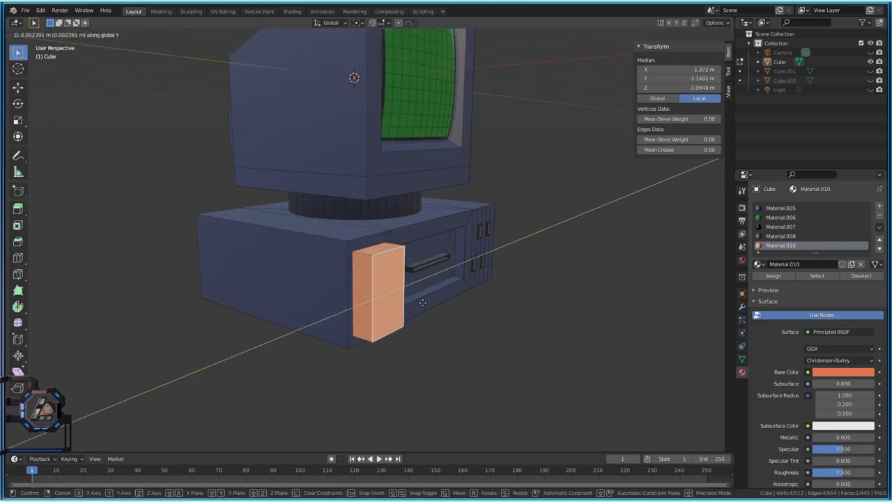
pyautogui.click(410, 307)
# Select the four recessed panel faces surrounding the drive slot and assign Material.008 to them.
pyautogui.press('Tab')
pyautogui.moveTo(410, 306); pyautogui.dragTo(434, 304, button='middle')
pyautogui.press('Tab')
pyautogui.press('3')
pyautogui.click(386, 275)
pyautogui.press('e')
pyautogui.click(443, 267)
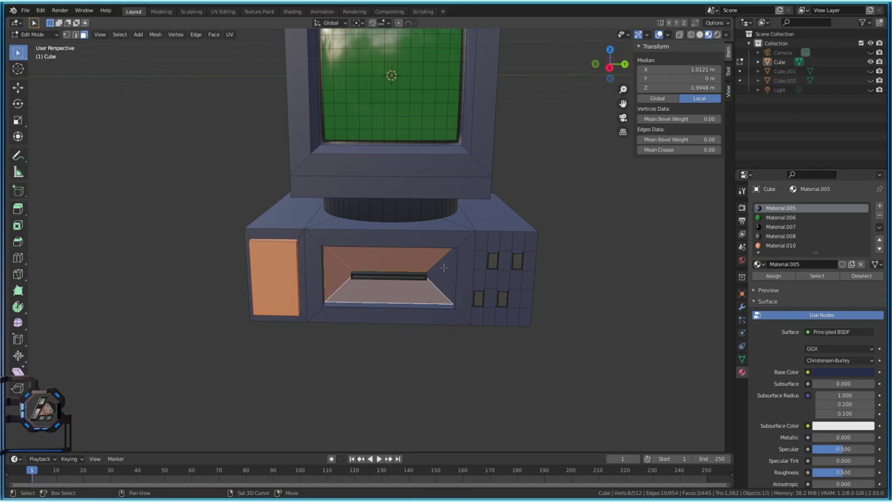
pyautogui.click(780, 235)
pyautogui.click(774, 275)
pyautogui.press('Tab')
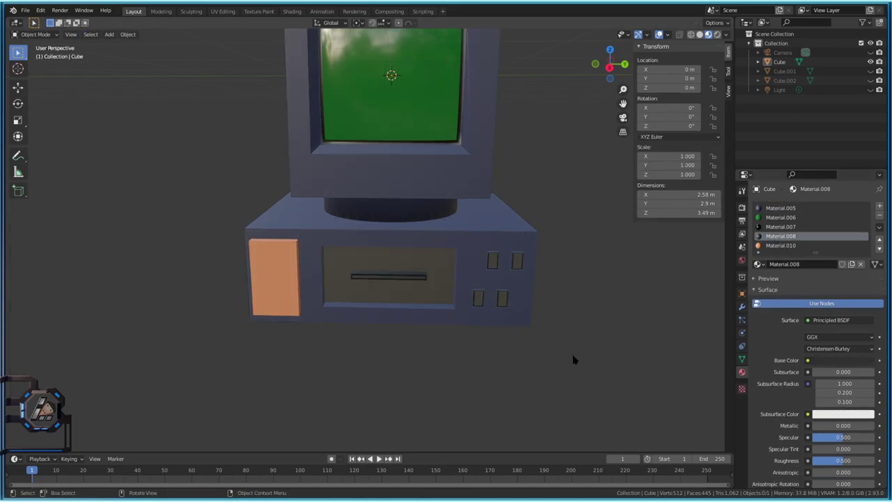
# Select the computer and change the base color of its body material, Material.005, to dark brown.
pyautogui.moveTo(573, 359); pyautogui.dragTo(418, 189, button='middle')
pyautogui.scroll(-3, 555, 349)
pyautogui.scroll(2, 418, 189)
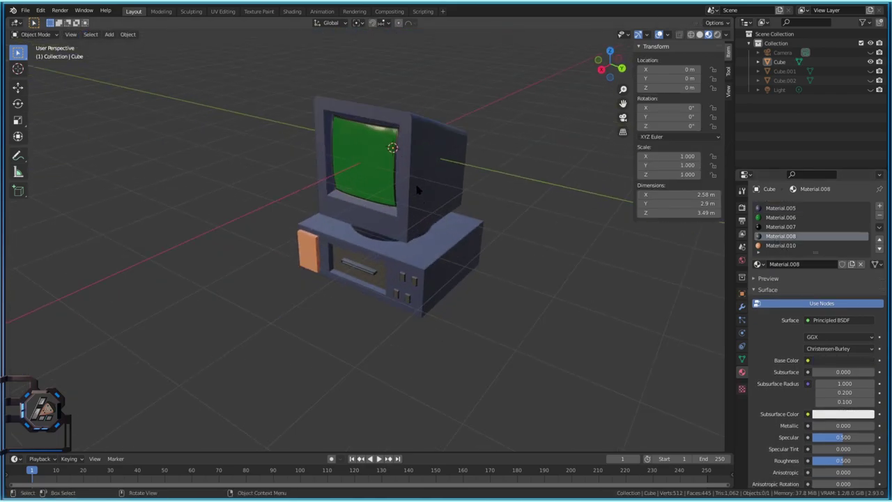
pyautogui.click(418, 190)
pyautogui.click(780, 207)
pyautogui.click(840, 360)
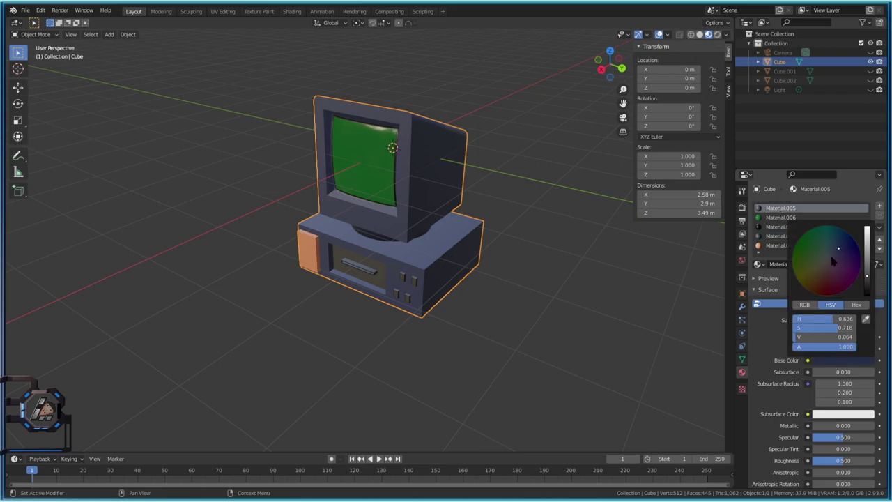
pyautogui.moveTo(832, 260); pyautogui.dragTo(822, 269)
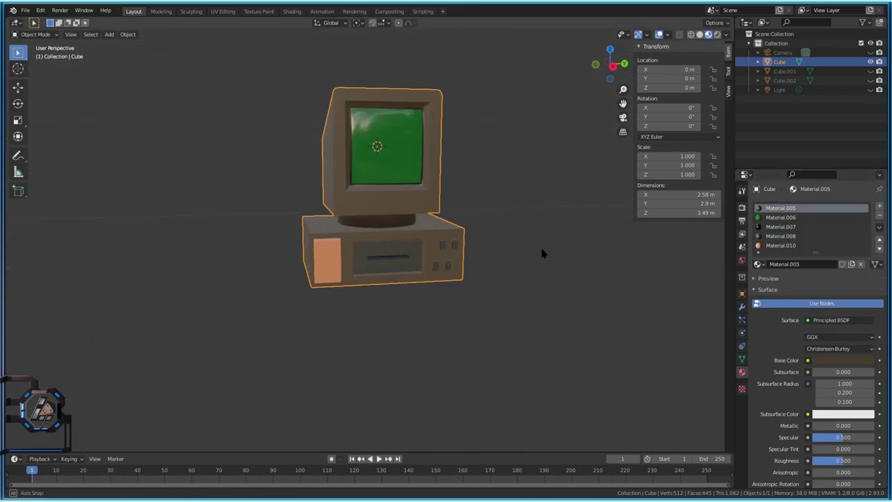
# Lighten Material.005's base color to a golden tan with hue about 0.078, saturation about 0.802 and value 0.311.
pyautogui.moveTo(542, 252); pyautogui.dragTo(502, 213, button='middle')
pyautogui.scroll(2, 502, 213)
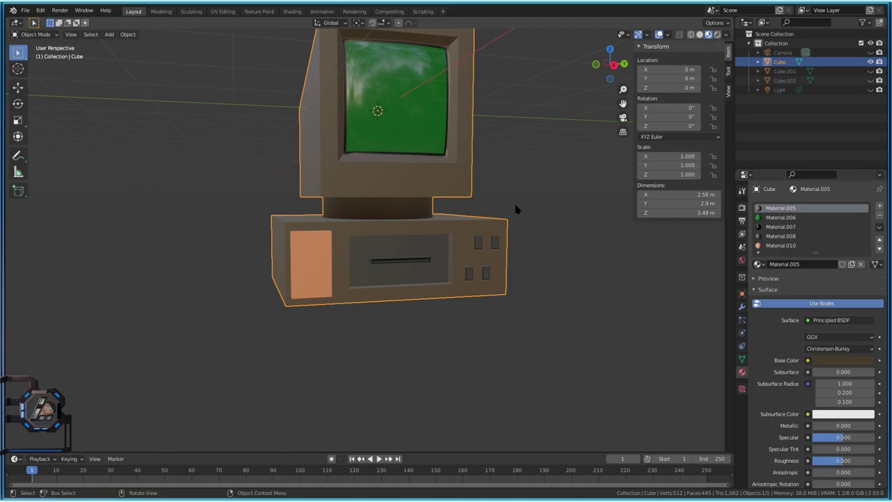
pyautogui.scroll(1, 389, 235)
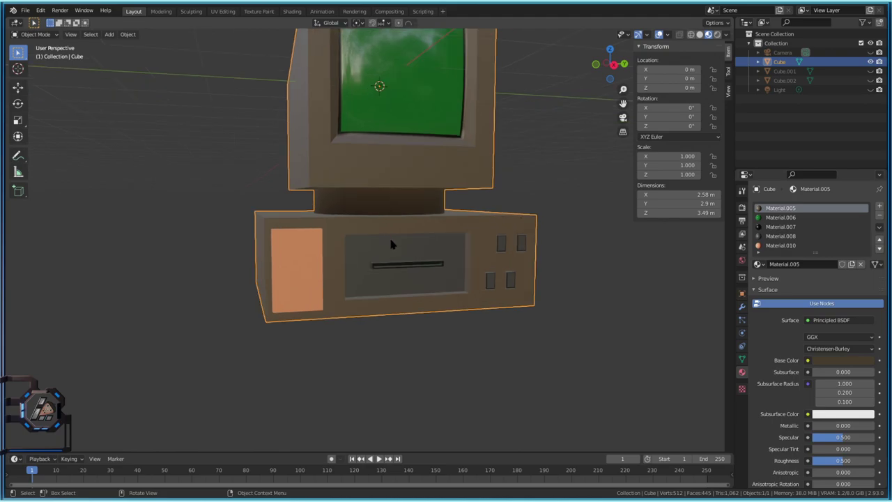
pyautogui.click(842, 361)
pyautogui.moveTo(867, 277); pyautogui.dragTo(866, 253)
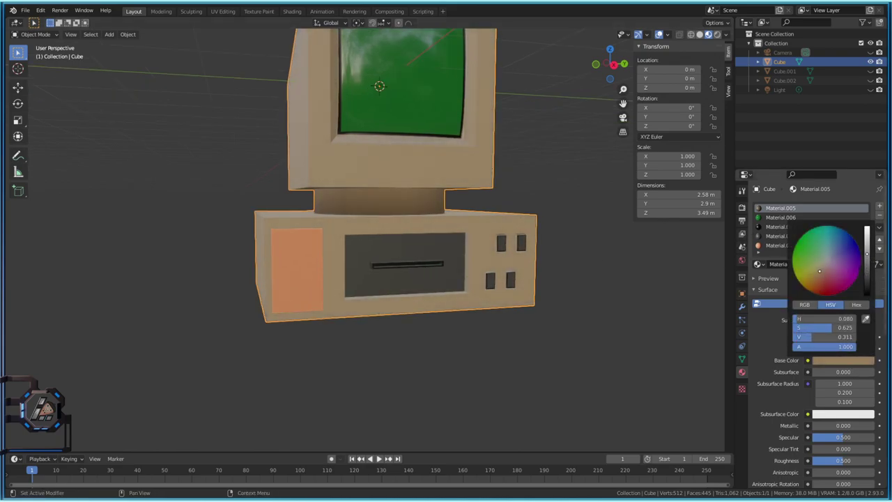
pyautogui.moveTo(819, 270); pyautogui.dragTo(813, 276)
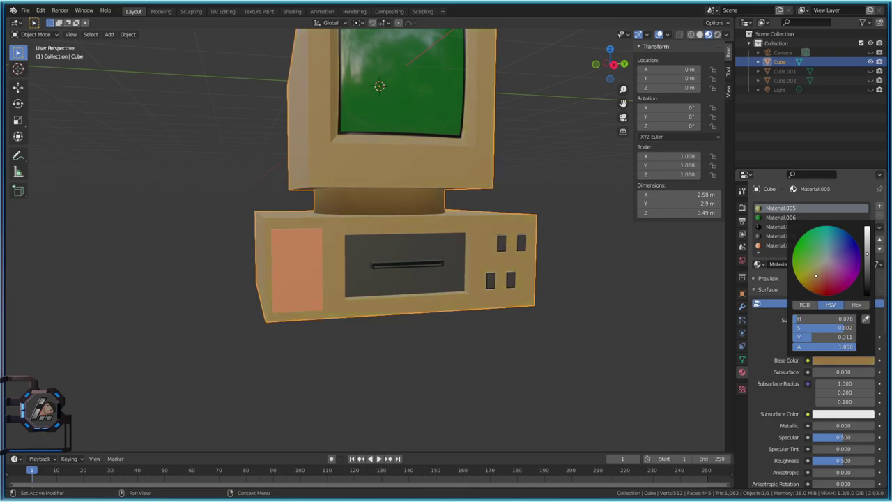
# Inspect the computer's front in edit mode, checking the bezel face and the narrow strip face along the monitor's lower edge.
pyautogui.press('Tab')
pyautogui.moveTo(446, 183); pyautogui.dragTo(421, 174, button='middle')
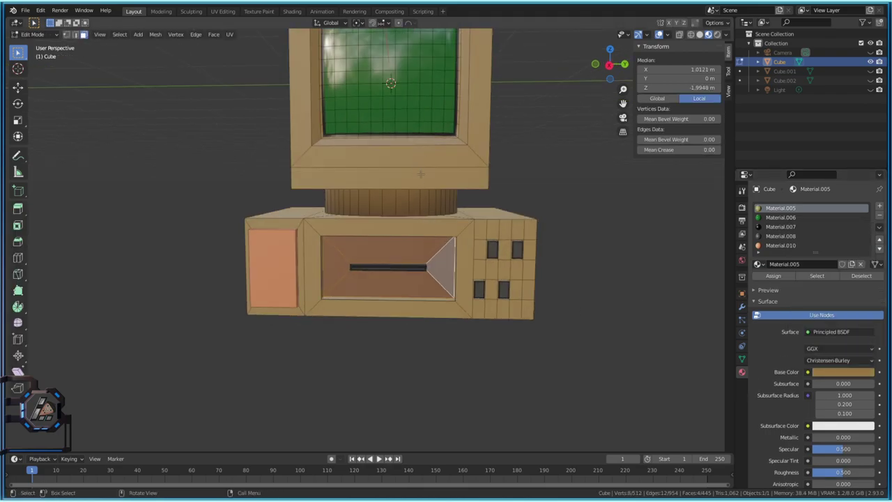
pyautogui.click(421, 174)
pyautogui.scroll(3, 385, 163)
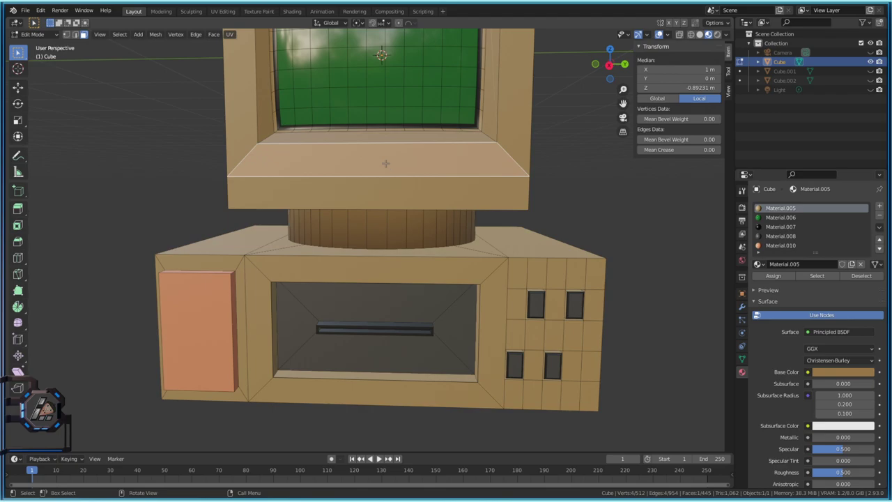
pyautogui.click(322, 189)
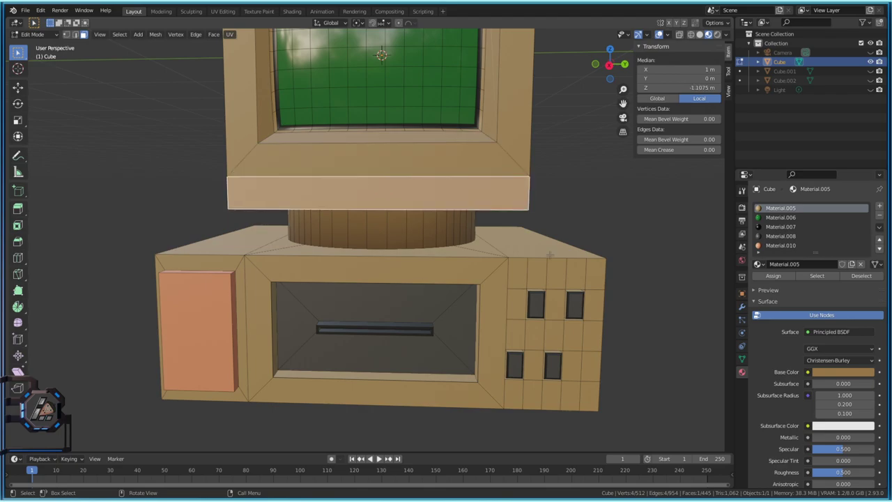
pyautogui.scroll(-3, 563, 96)
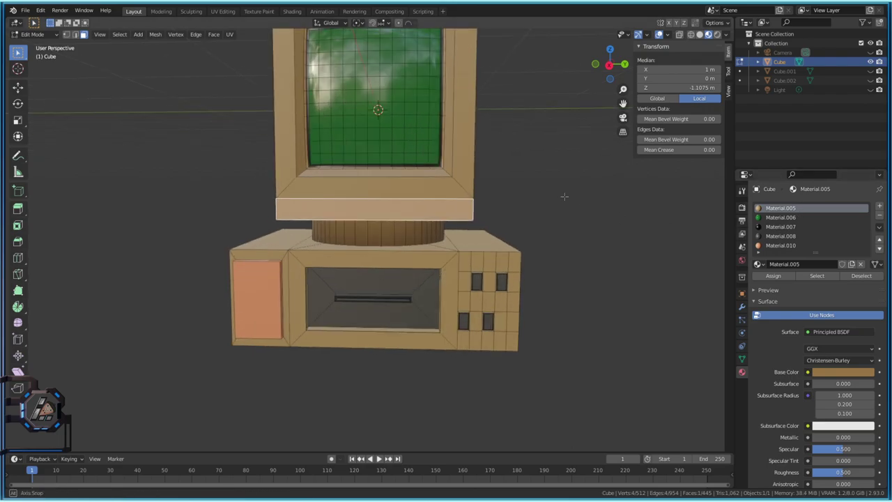
pyautogui.scroll(1, 562, 189)
pyautogui.press('Tab')
# Darken Material.005's base color to brown with hue about 0.079, saturation about 0.783 and value 0.128.
pyautogui.moveTo(559, 197); pyautogui.dragTo(446, 149, button='middle')
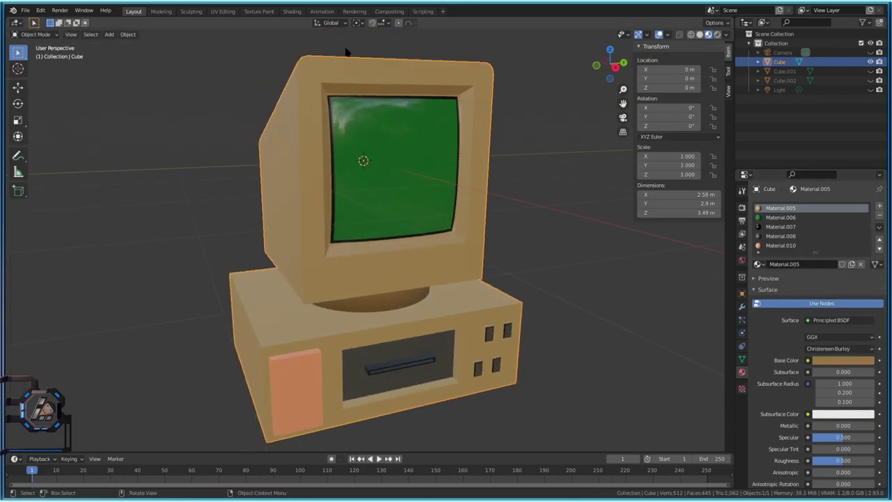
pyautogui.moveTo(547, 204); pyautogui.dragTo(378, 253, button='middle')
pyautogui.click(837, 360)
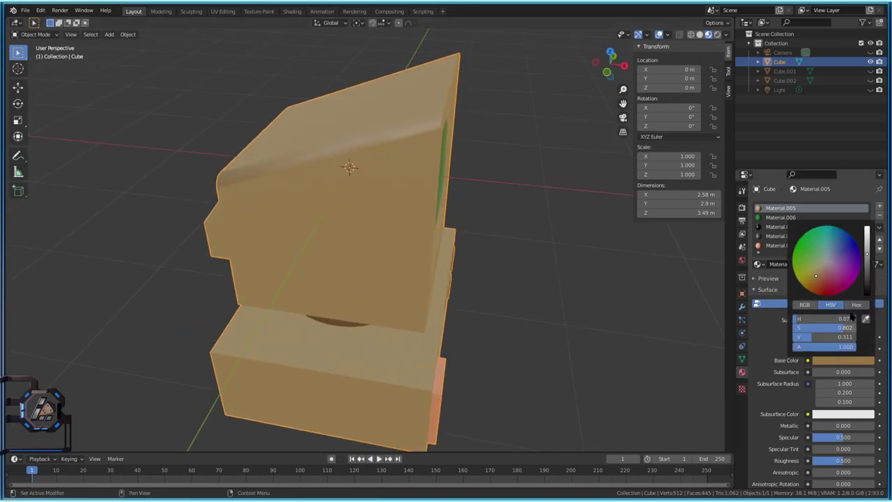
pyautogui.moveTo(868, 255); pyautogui.dragTo(868, 269)
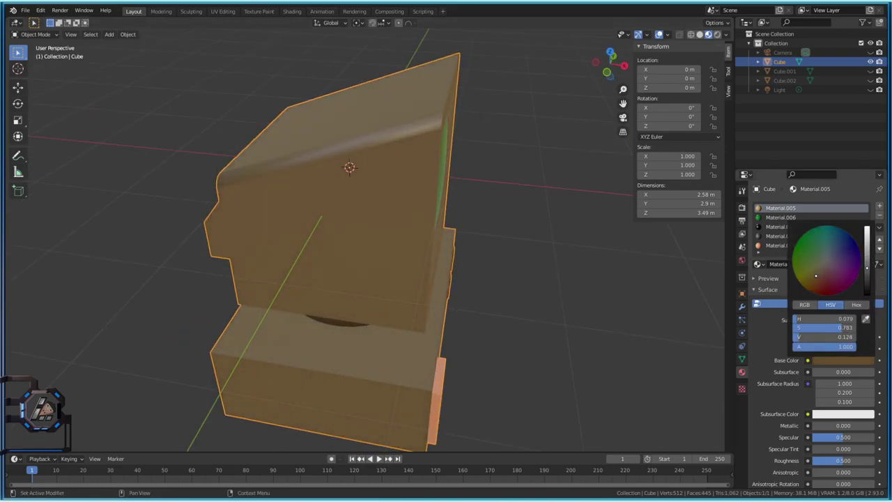
# Return to mesh editing and select the narrow strip face along the monitor's lower front edge.
pyautogui.moveTo(474, 230); pyautogui.dragTo(490, 307, button='middle')
pyautogui.press('Tab')
pyautogui.scroll(2, 404, 230)
pyautogui.click(410, 255)
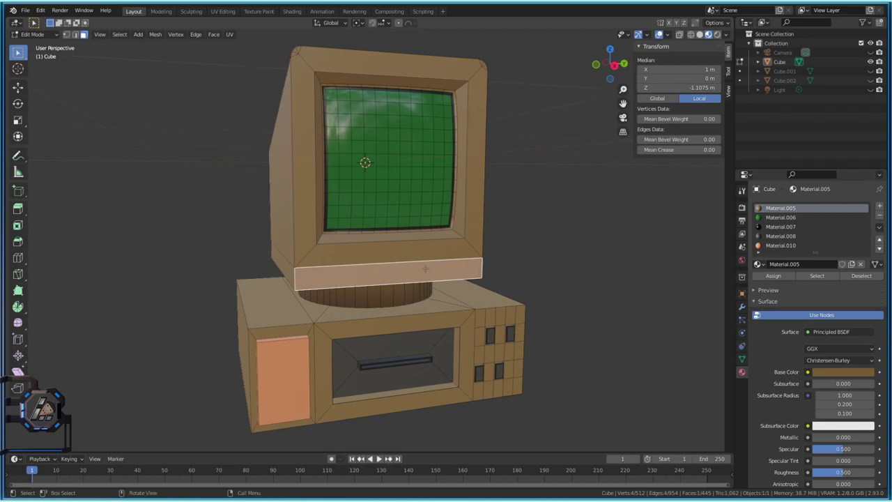
# Try to extrude the strip face in place and scale it to about 0.595, and undo it.
pyautogui.press('e')
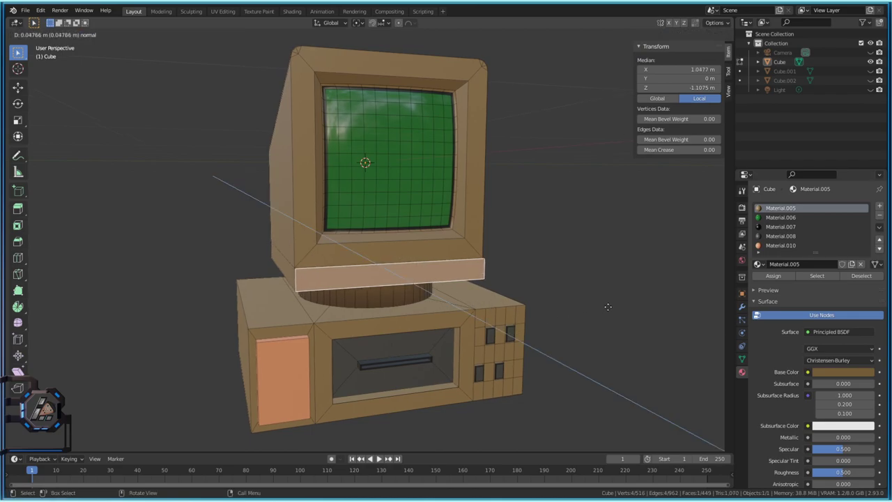
pyautogui.rightClick(603, 307)
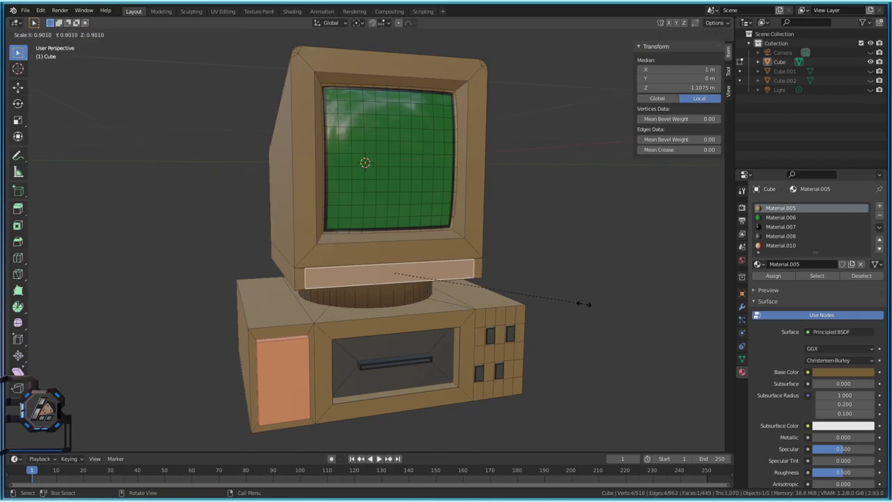
pyautogui.press('s')
pyautogui.click(518, 301)
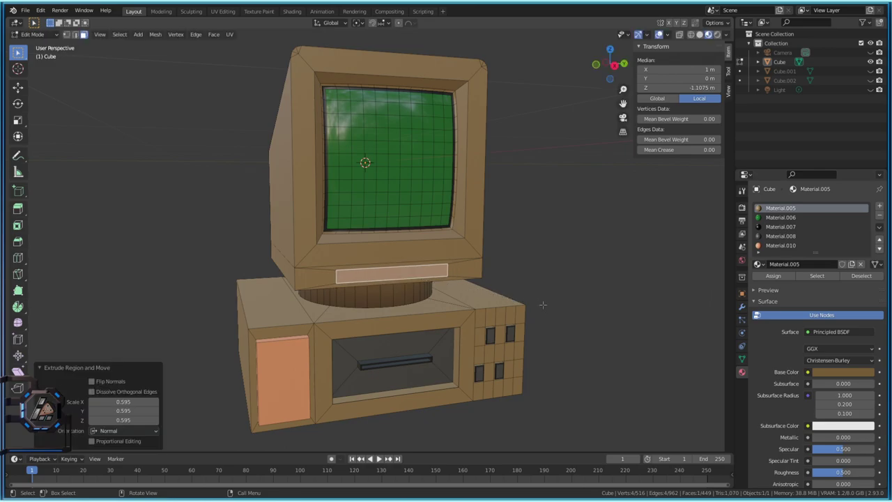
pyautogui.hotkey('ctrl', 'z')
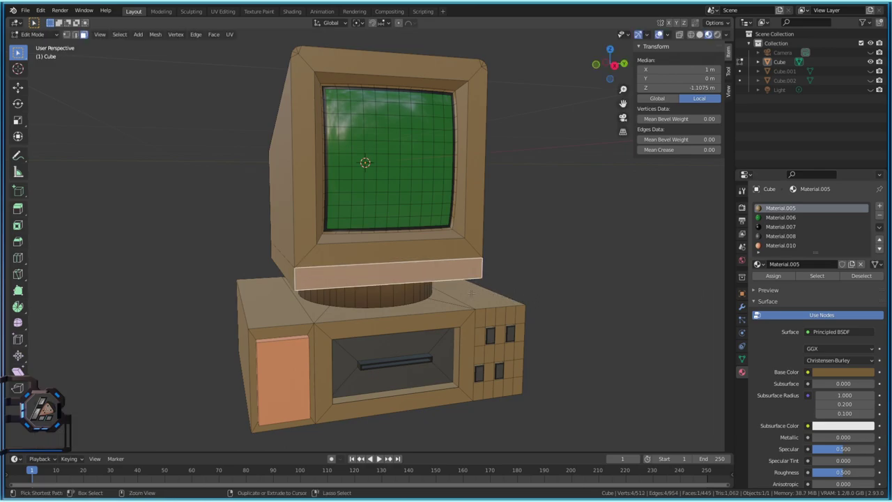
# Inset the monitor's lower strip face with a thickness of about 0.025 m.
pyautogui.click(18, 226)
pyautogui.scroll(3, 452, 347)
pyautogui.moveTo(426, 303); pyautogui.dragTo(384, 288)
pyautogui.moveTo(321, 315); pyautogui.dragTo(557, 206, button='middle')
pyautogui.moveTo(577, 270); pyautogui.dragTo(440, 297, button='middle')
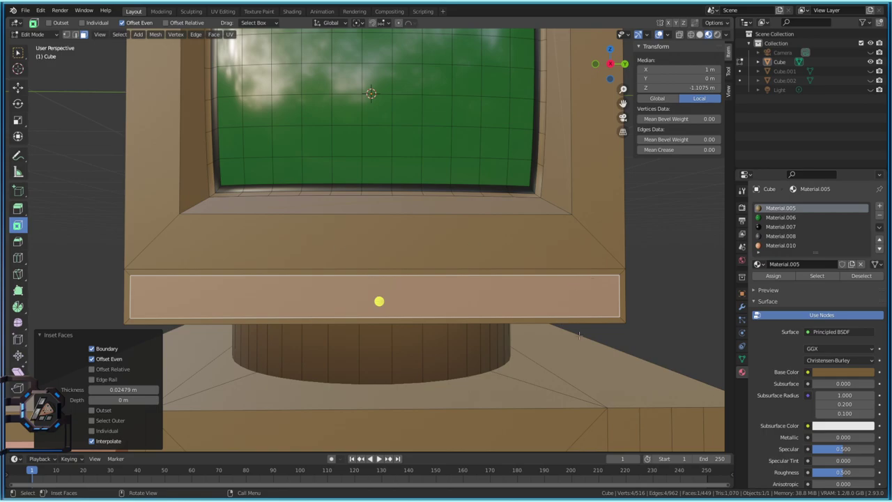
# Try to extrude the inset strip face in place and scale it to about 0.868, and undo it.
pyautogui.press('e')
pyautogui.press('s')
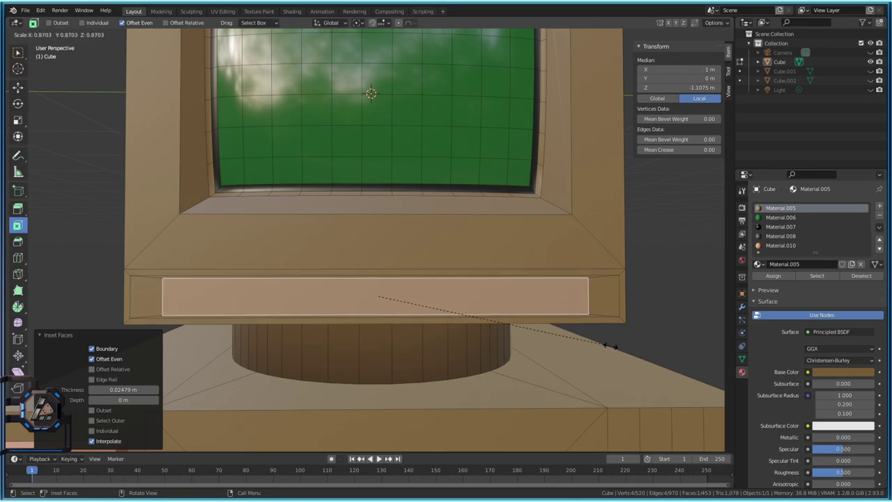
pyautogui.click(610, 344)
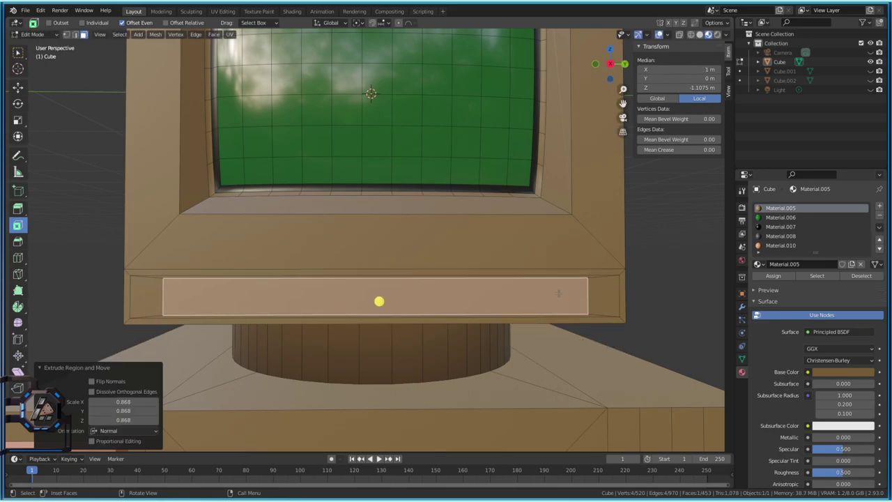
pyautogui.hotkey('ctrl', 'z')
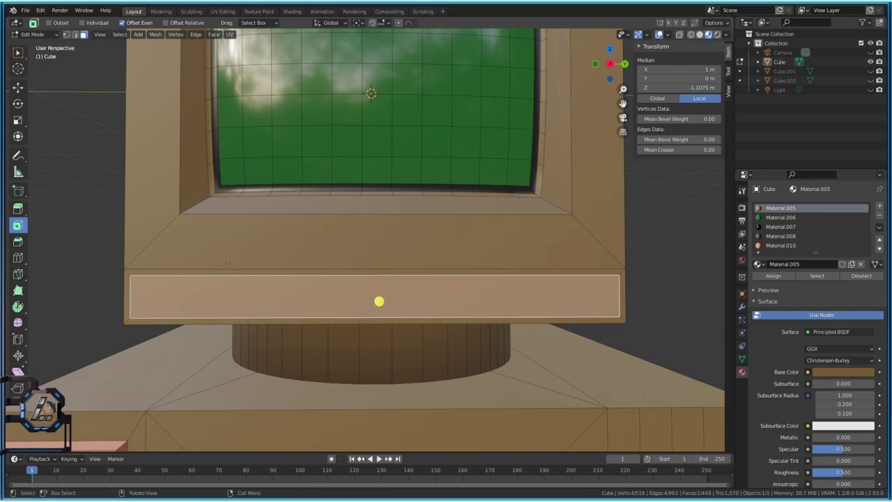
# Extrude the inset strip face about 0.04 m inward along X to form a shallow recess.
pyautogui.moveTo(278, 293); pyautogui.dragTo(524, 299, button='middle')
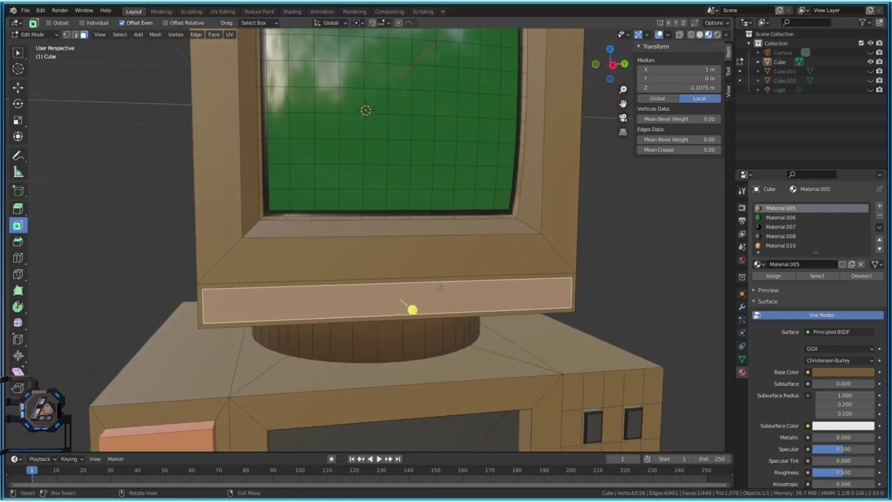
pyautogui.press('e')
pyautogui.press('x')
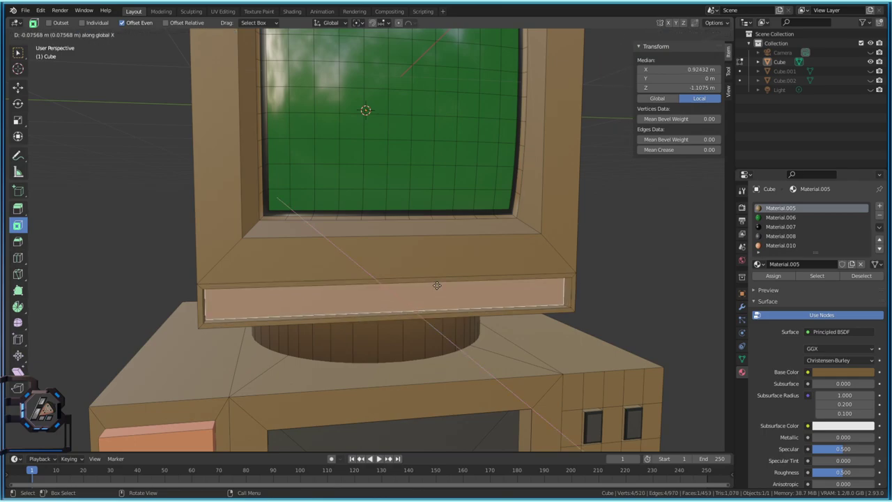
pyautogui.click(408, 309)
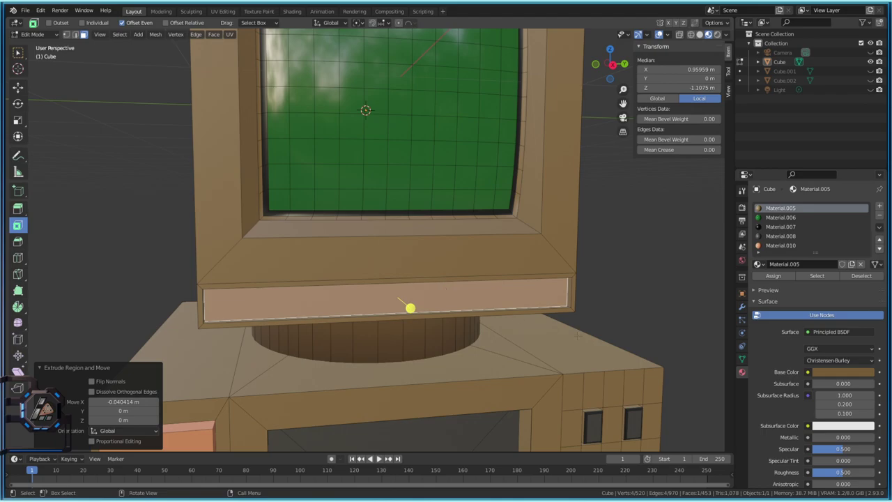
pyautogui.moveTo(408, 309); pyautogui.dragTo(445, 299, button='middle')
pyautogui.scroll(1, 454, 301)
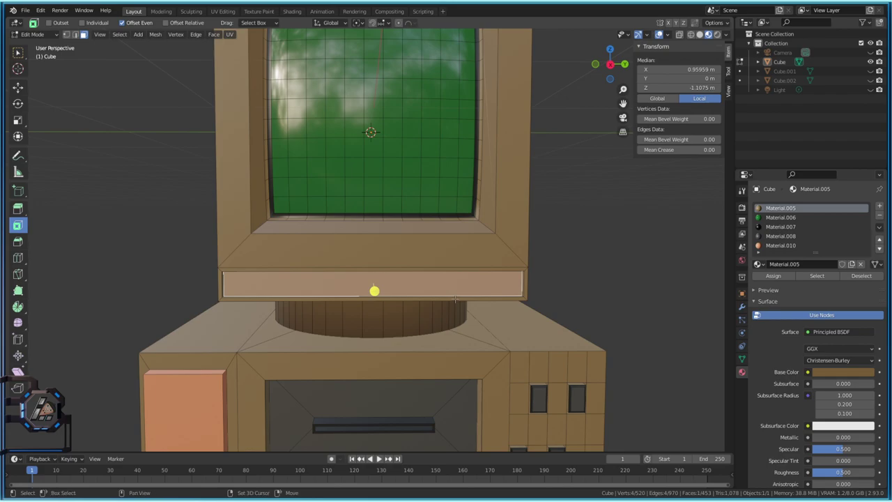
pyautogui.hotkey('shift', 'a')
pyautogui.press('Escape')
pyautogui.click(556, 241)
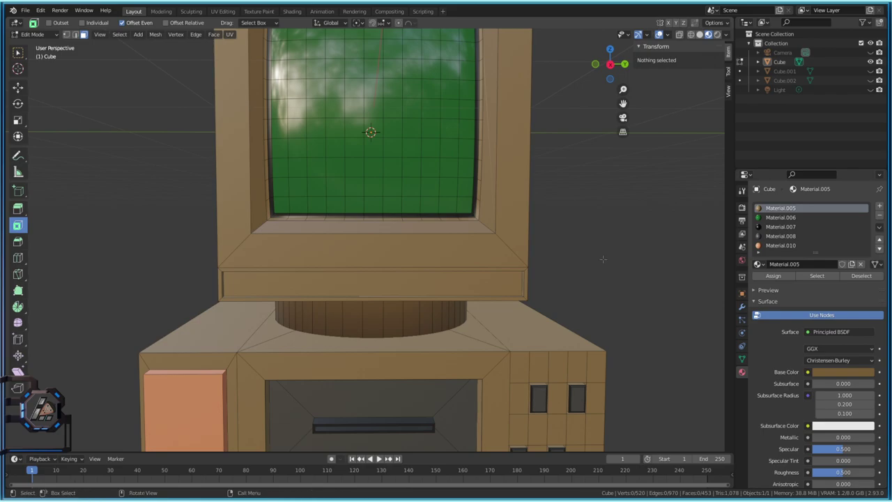
pyautogui.hotkey('shift', 'a')
pyautogui.press('Escape')
pyautogui.scroll(-2, 303, 226)
pyautogui.moveTo(303, 226)
pyautogui.mouseDown(button='middle')
pyautogui.moveTo(348, 230)
pyautogui.moveTo(303, 227)
pyautogui.mouseUp(button='middle')
pyautogui.scroll(2, 304, 226)
pyautogui.scroll(-2, 657, 318)
pyautogui.moveTo(657, 319); pyautogui.dragTo(548, 313, button='middle')
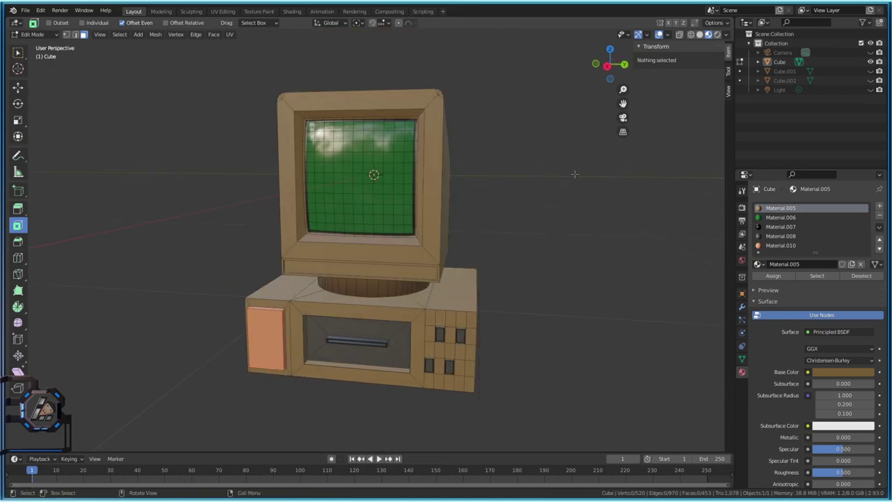
# Switch to object mode and add a text object at the world origin.
pyautogui.press('Tab')
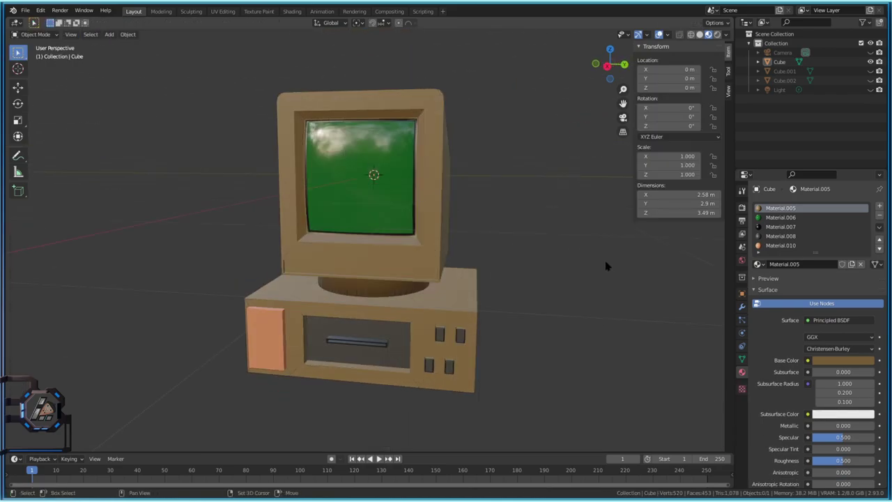
pyautogui.hotkey('shift', 'a')
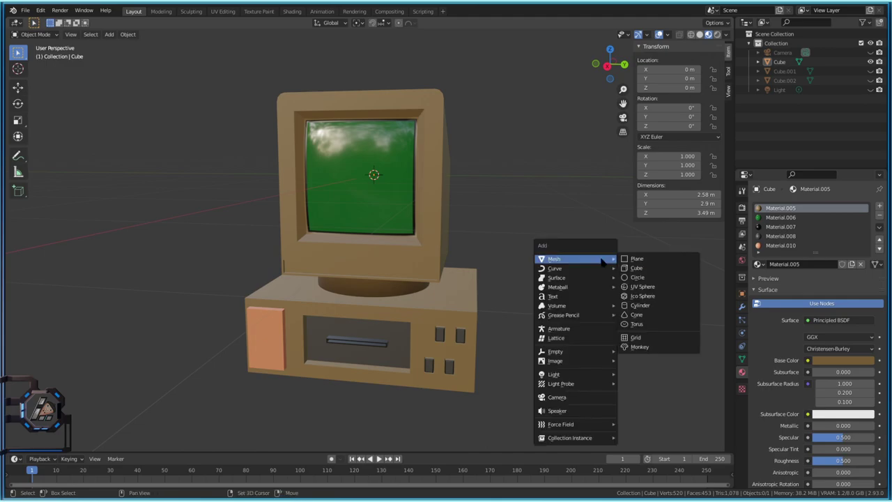
pyautogui.click(570, 300)
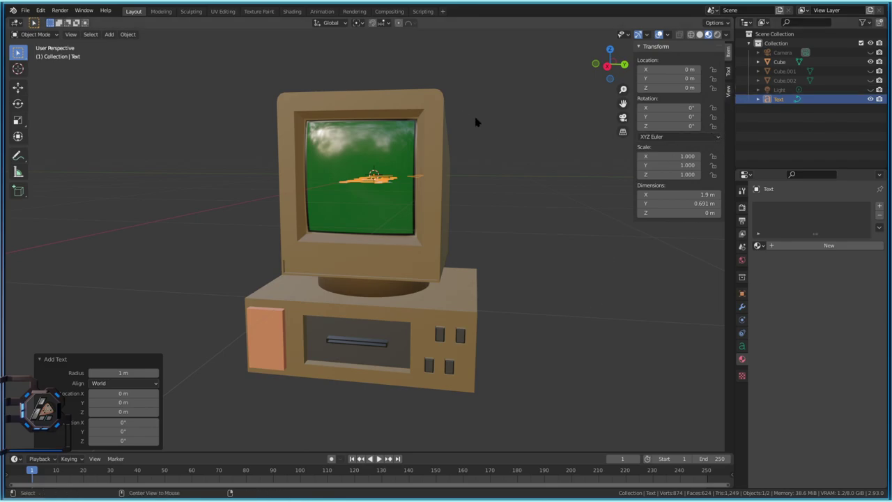
pyautogui.hotkey('alt', 'g')
pyautogui.click(526, 203)
pyautogui.click(365, 183)
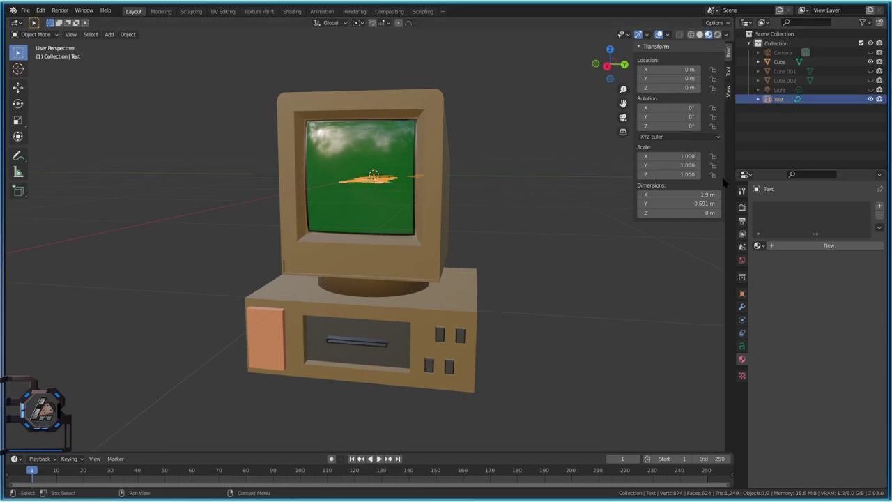
# Try rotating the text about its X and Y axes, and reset both angles to 0°.
pyautogui.moveTo(681, 108); pyautogui.dragTo(704, 116)
pyautogui.doubleClick(680, 111)
pyautogui.write('0')
pyautogui.press('Return')
pyautogui.doubleClick(703, 117)
pyautogui.write('0')
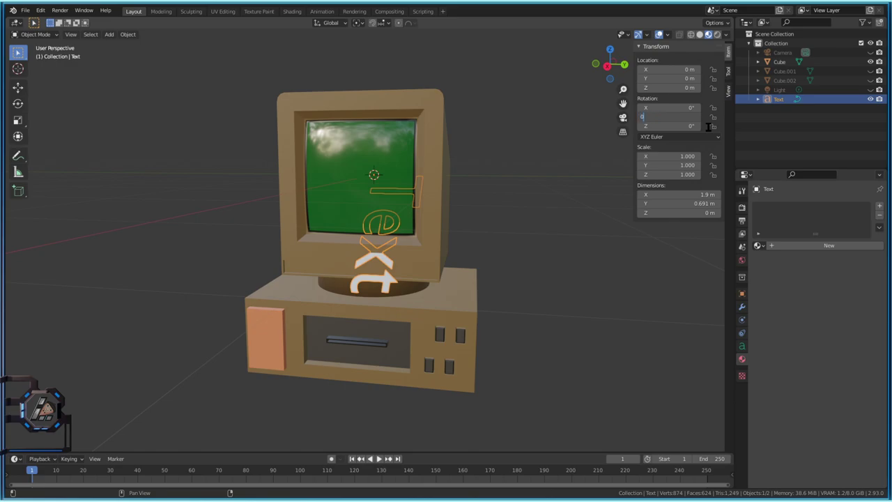
pyautogui.press('Return')
# Set the text's Z rotation to 90°.
pyautogui.moveTo(690, 125); pyautogui.dragTo(721, 125)
pyautogui.doubleClick(700, 126)
pyautogui.write('90')
pyautogui.press('Return')
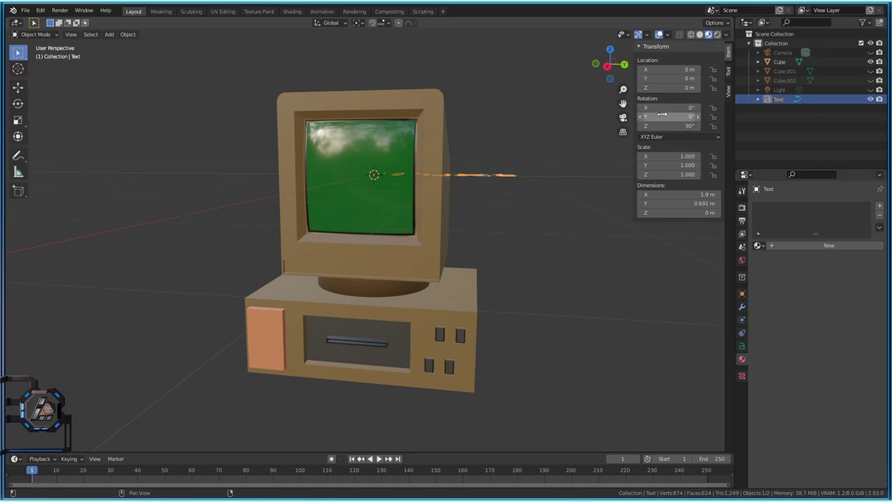
# Set the text's X rotation to 90° and keep its Y rotation at 0° so it stands upright.
pyautogui.moveTo(665, 116); pyautogui.dragTo(698, 108)
pyautogui.click(682, 113)
pyautogui.write('0')
pyautogui.press('Return')
pyautogui.click(666, 108)
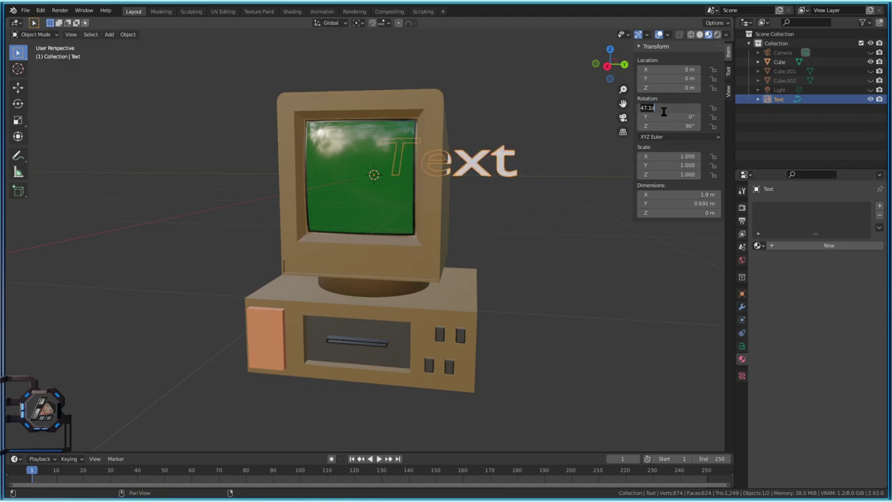
pyautogui.write('90')
pyautogui.press('Return')
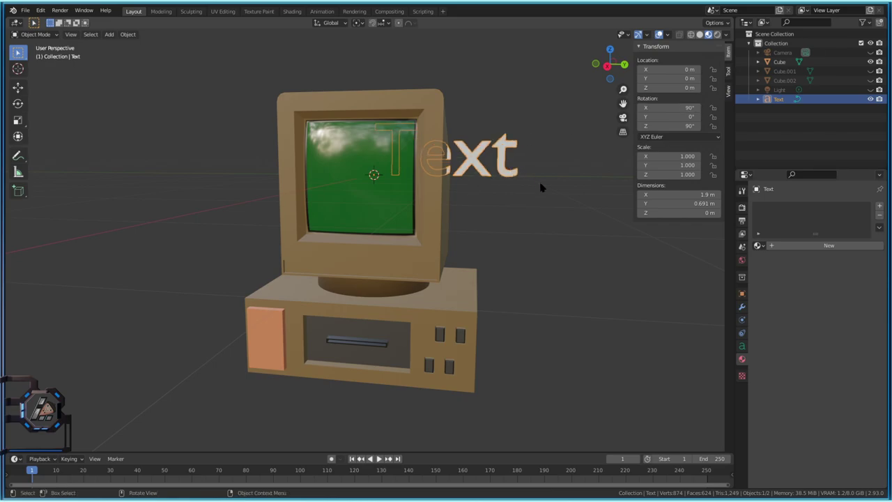
# Move the text about 2 m forward along X and lower it in front of the computer to about Z -1.05 m.
pyautogui.press('g')
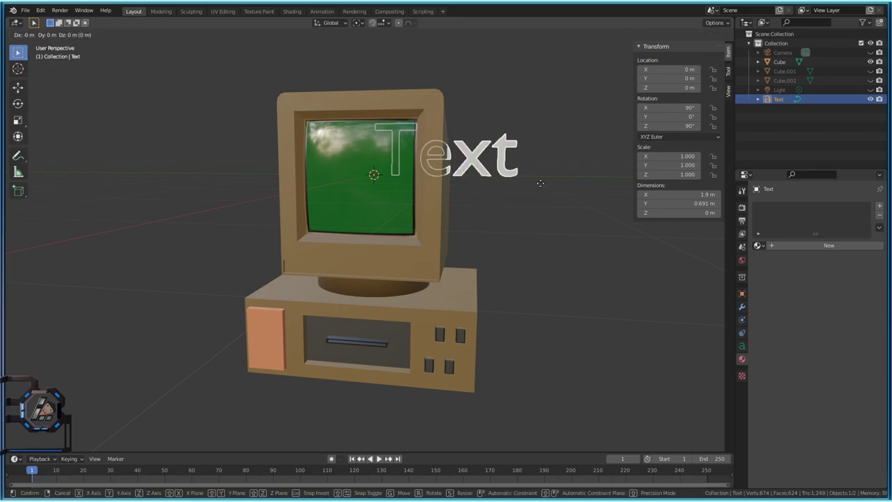
pyautogui.press('x')
pyautogui.click(517, 224)
pyautogui.press('g')
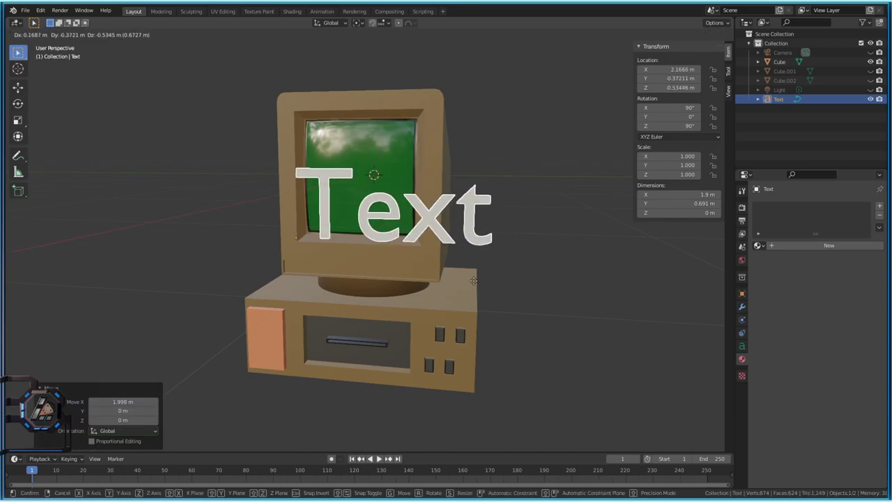
pyautogui.click(443, 334)
# Scale the text down to about 0.205 and shift it about 0.688 m along Y to the monitor's center.
pyautogui.press('s')
pyautogui.click(321, 299)
pyautogui.press('g')
pyautogui.press('y')
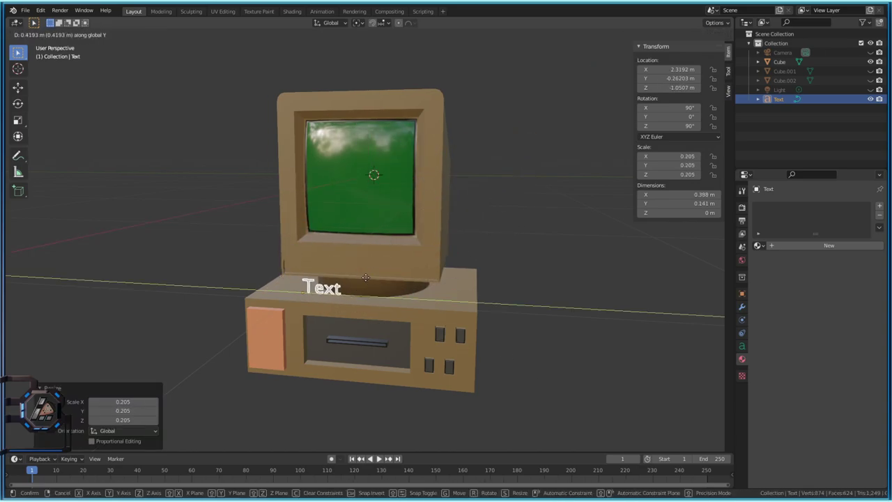
pyautogui.click(385, 257)
# Move the text back along X to about 1.39 m, just in front of the monitor's lower bezel.
pyautogui.scroll(8, 385, 256)
pyautogui.scroll(-6, 481, 264)
pyautogui.moveTo(481, 265); pyautogui.dragTo(435, 269, button='middle')
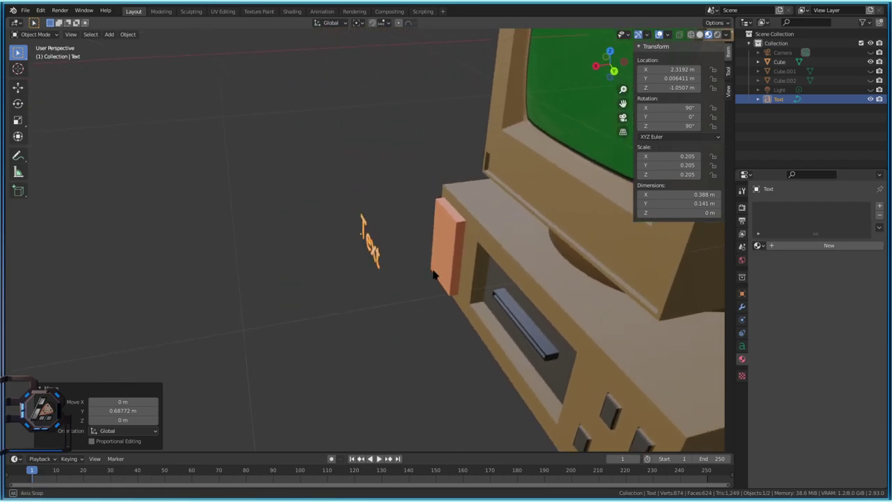
pyautogui.press('g')
pyautogui.press('x')
pyautogui.click(606, 217)
pyautogui.moveTo(606, 217); pyautogui.dragTo(528, 207, button='middle')
pyautogui.press('g')
pyautogui.press('x')
pyautogui.click(433, 227)
pyautogui.press('g')
pyautogui.press('x')
pyautogui.click(518, 228)
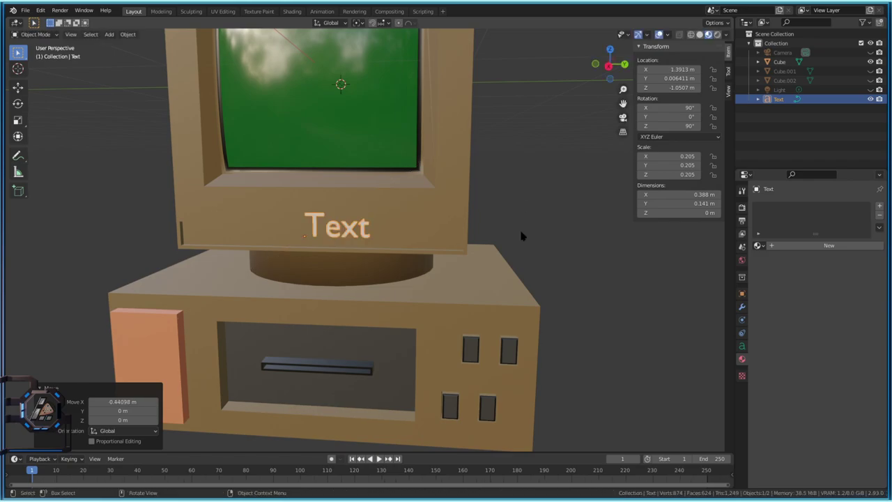
# Examine from several angles how far the text stands in front of the monitor's lower bezel.
pyautogui.scroll(4, 527, 231)
pyautogui.scroll(-2, 529, 234)
pyautogui.moveTo(529, 234); pyautogui.dragTo(575, 243, button='middle')
pyautogui.scroll(-4, 575, 242)
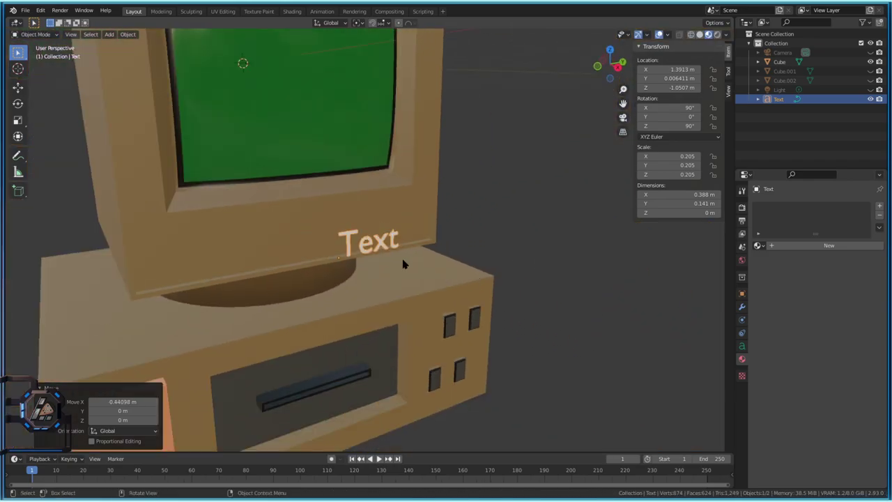
pyautogui.moveTo(404, 259); pyautogui.dragTo(448, 283, button='middle')
pyautogui.scroll(3, 448, 283)
pyautogui.press('g')
pyautogui.press('x')
pyautogui.rightClick(447, 280)
pyautogui.scroll(-8, 447, 280)
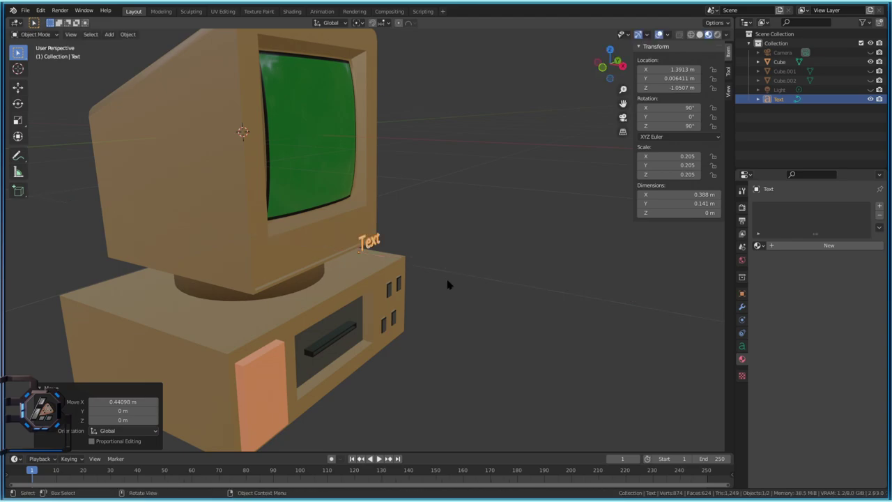
pyautogui.moveTo(399, 264)
pyautogui.mouseDown(button='middle')
pyautogui.moveTo(425, 260)
pyautogui.moveTo(417, 262)
pyautogui.mouseUp(button='middle')
pyautogui.click(376, 241)
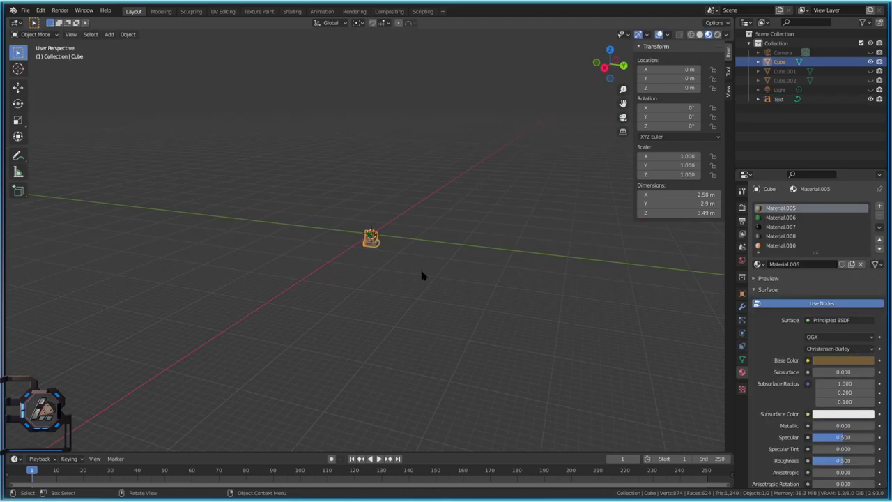
pyautogui.press('KP_Decimal')
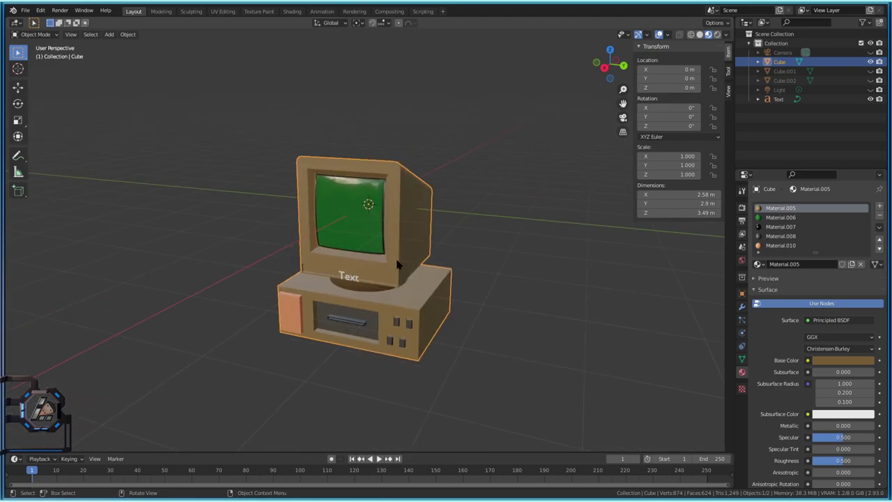
pyautogui.moveTo(359, 265); pyautogui.dragTo(444, 227, button='middle')
pyautogui.moveTo(409, 298); pyautogui.dragTo(432, 279, button='middle')
pyautogui.scroll(3, 440, 281)
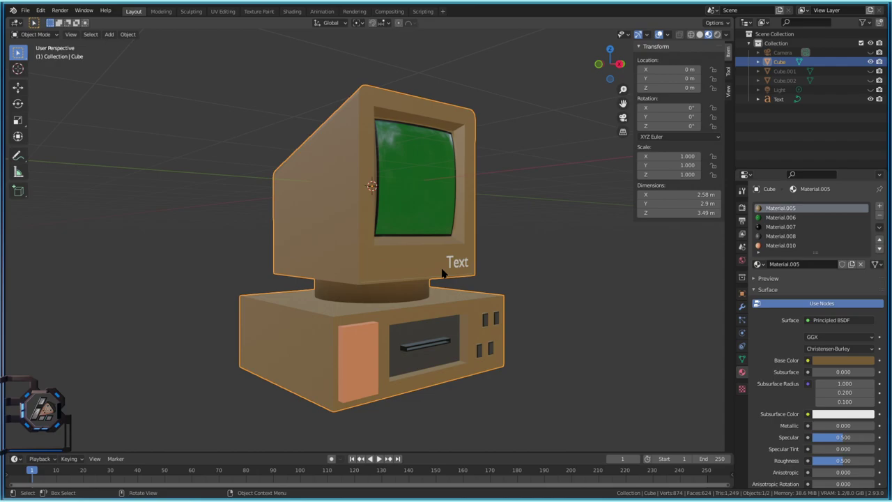
# Move the text back along X to about 1.033 m, closer to the monitor's front.
pyautogui.moveTo(424, 287); pyautogui.dragTo(491, 265, button='middle')
pyautogui.click(492, 269)
pyautogui.press('x')
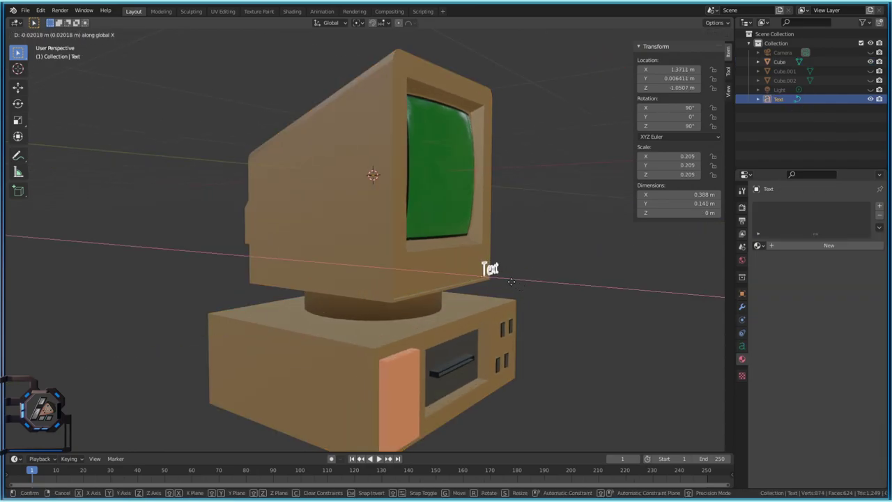
pyautogui.click(496, 282)
pyautogui.press('KP_Decimal')
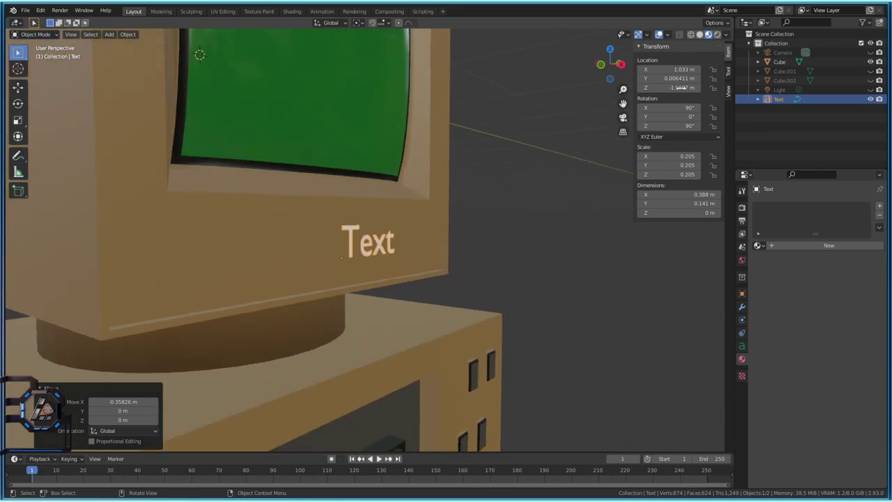
# Check the text on the monitor in rendered shading and return to material preview.
pyautogui.click(716, 34)
pyautogui.click(376, 257)
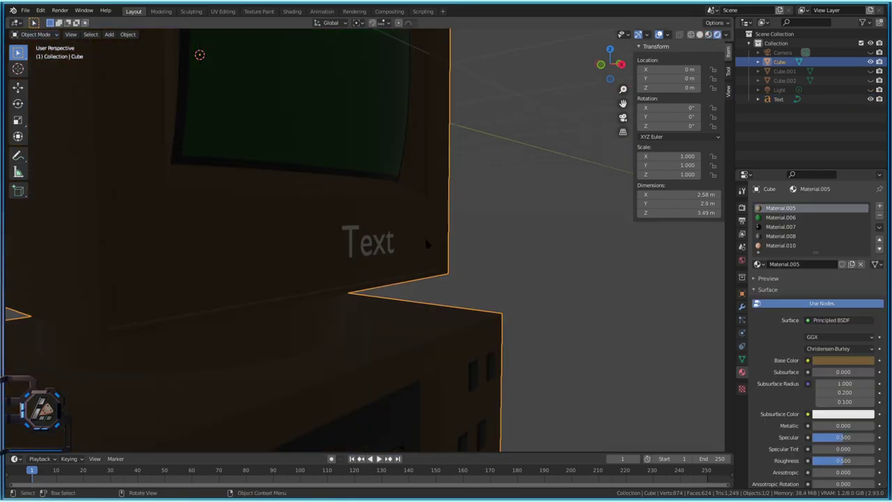
pyautogui.scroll(-3, 408, 248)
pyautogui.click(371, 244)
pyautogui.click(708, 34)
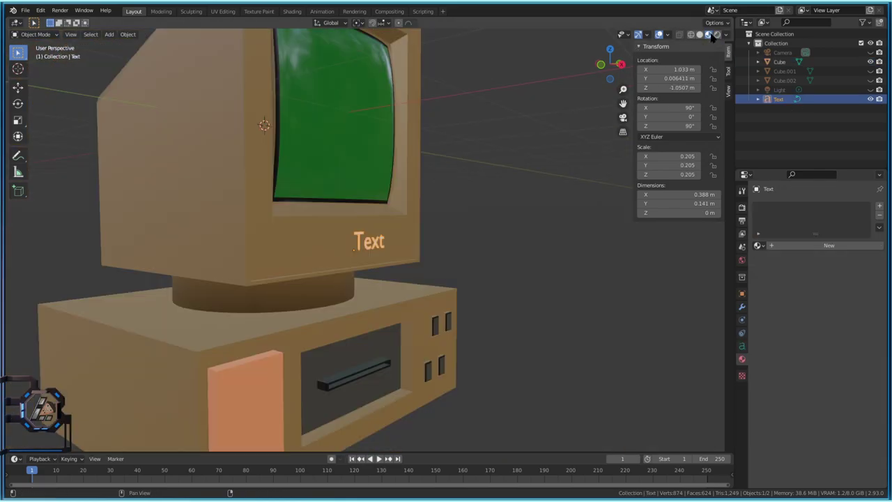
# In solid shading, move the text back along X to about 0.837 m and lower it to about Z -1.176 m.
pyautogui.moveTo(529, 160)
pyautogui.mouseDown(button='middle')
pyautogui.moveTo(480, 195)
pyautogui.moveTo(683, 51)
pyautogui.mouseUp(button='middle')
pyautogui.click(699, 34)
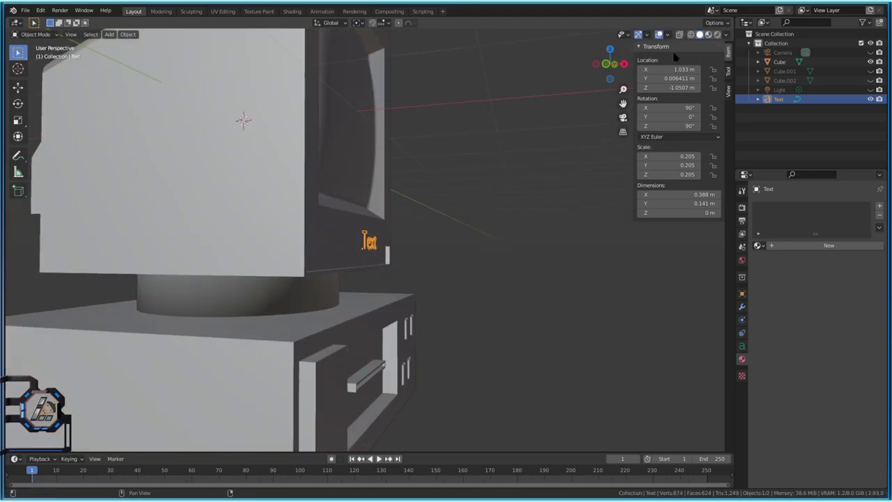
pyautogui.click(370, 245)
pyautogui.press('g')
pyautogui.rightClick(372, 241)
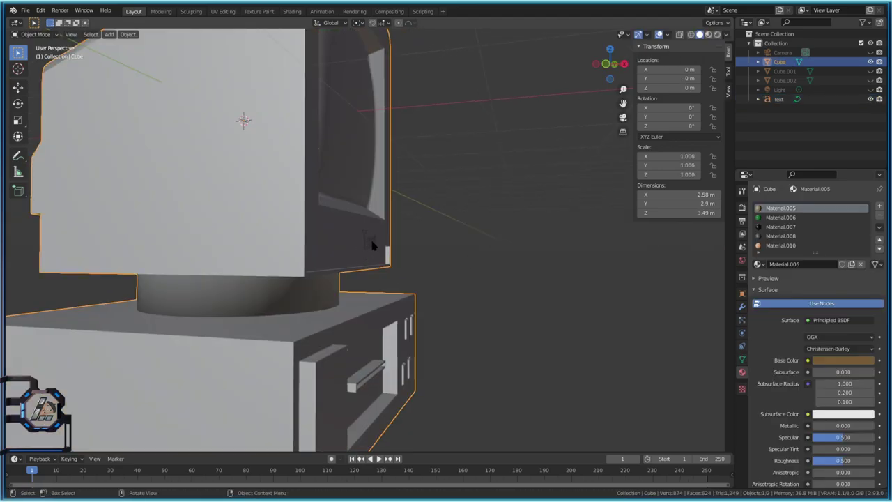
pyautogui.click(371, 243)
pyautogui.press('g')
pyautogui.press('x')
pyautogui.rightClick(349, 252)
pyautogui.press('g')
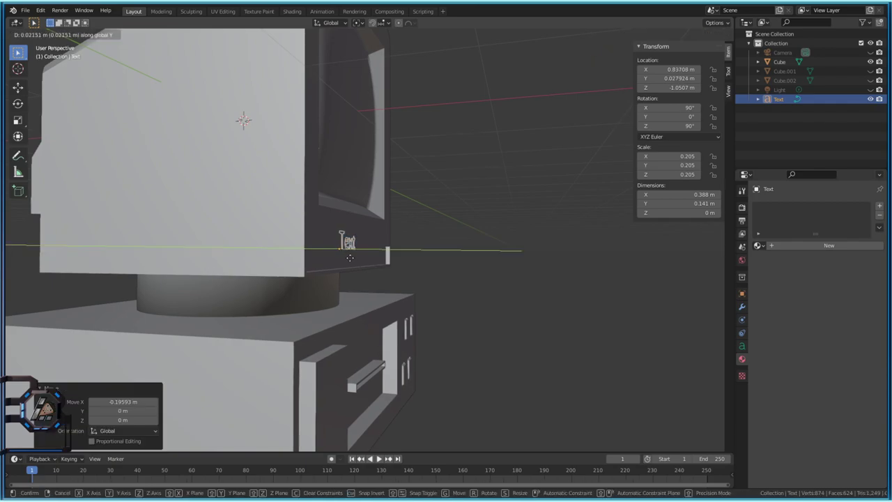
pyautogui.press('z')
pyautogui.click(356, 272)
# Bring the text forward along X to about 0.98 m, just in front of the recessed strip, and restore material preview shading.
pyautogui.press('g')
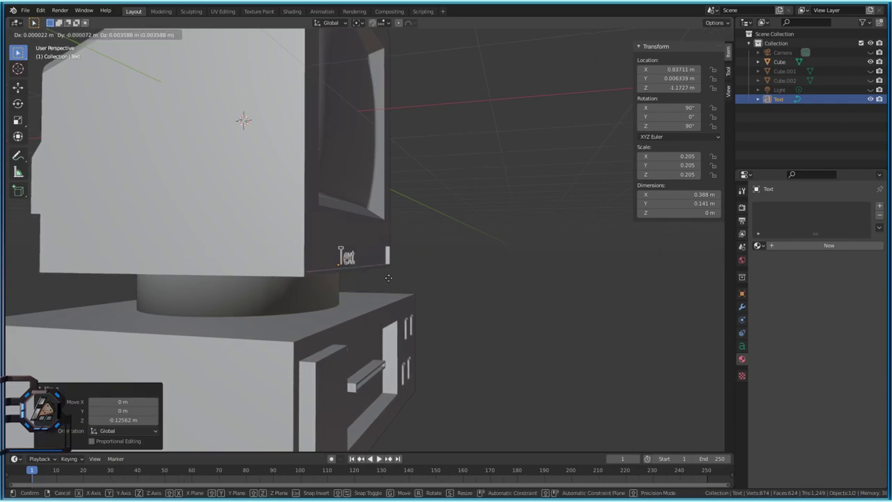
pyautogui.press('x')
pyautogui.click(421, 268)
pyautogui.moveTo(421, 267); pyautogui.dragTo(390, 272, button='middle')
pyautogui.press('g')
pyautogui.press('x')
pyautogui.click(356, 269)
pyautogui.click(708, 34)
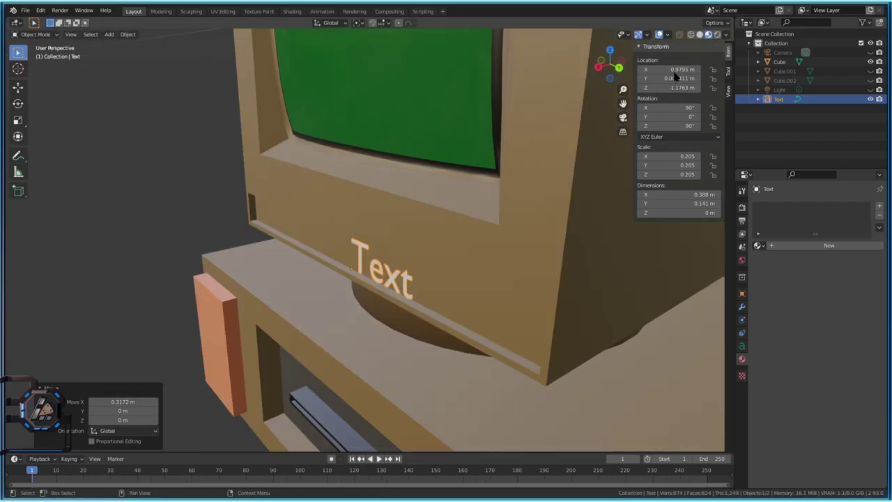
# Assign the dark grey Material.008 to the computer's recessed strip face under the screen.
pyautogui.moveTo(432, 243); pyautogui.dragTo(483, 246, button='middle')
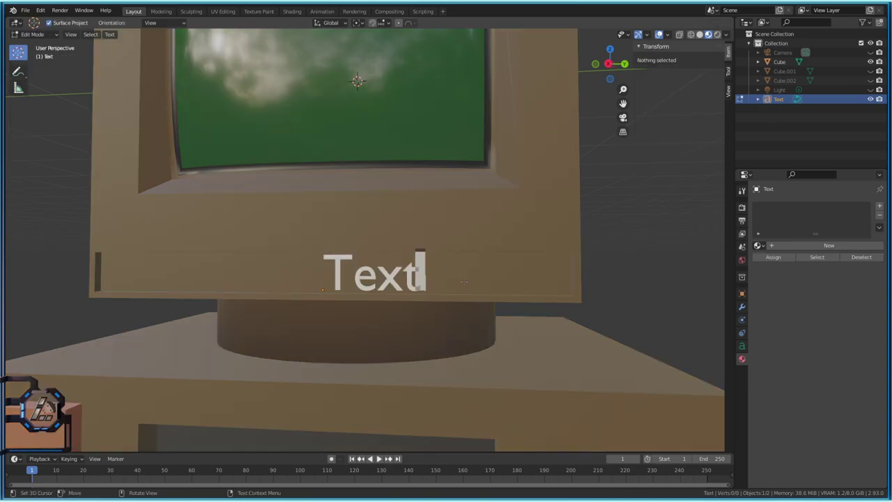
pyautogui.click(487, 288)
pyautogui.scroll(-5, 546, 216)
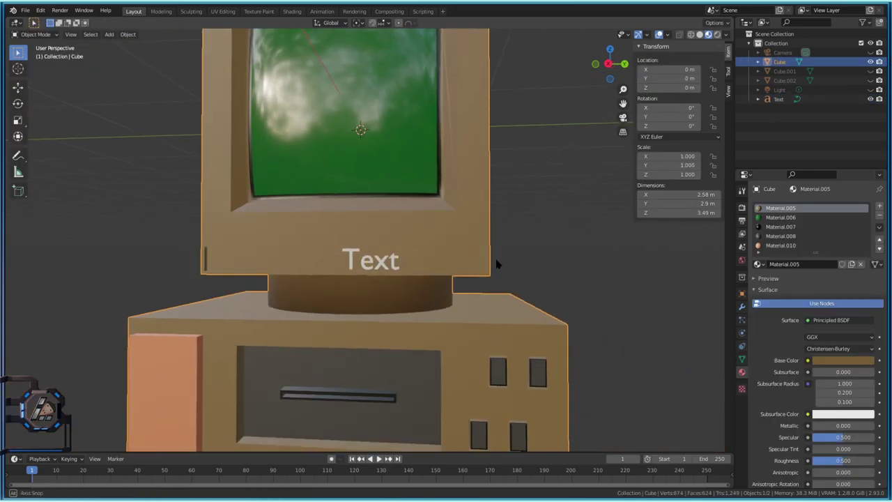
pyautogui.press('Tab')
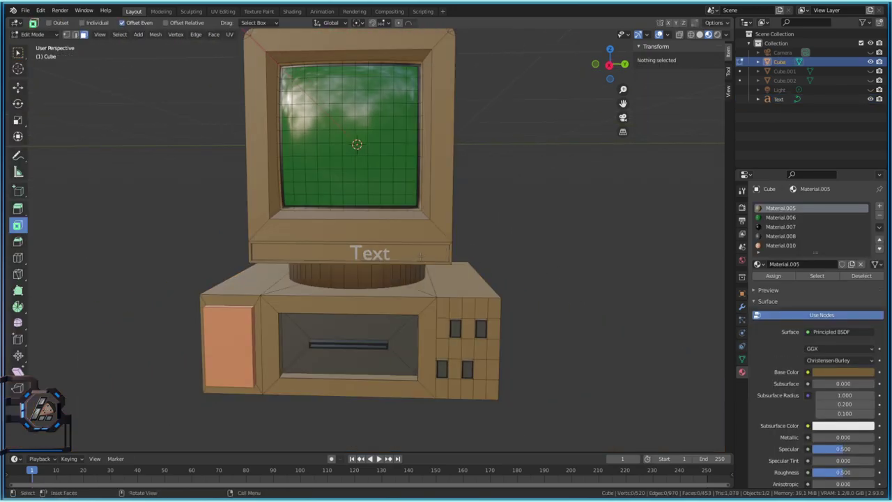
pyautogui.click(271, 255)
pyautogui.click(780, 235)
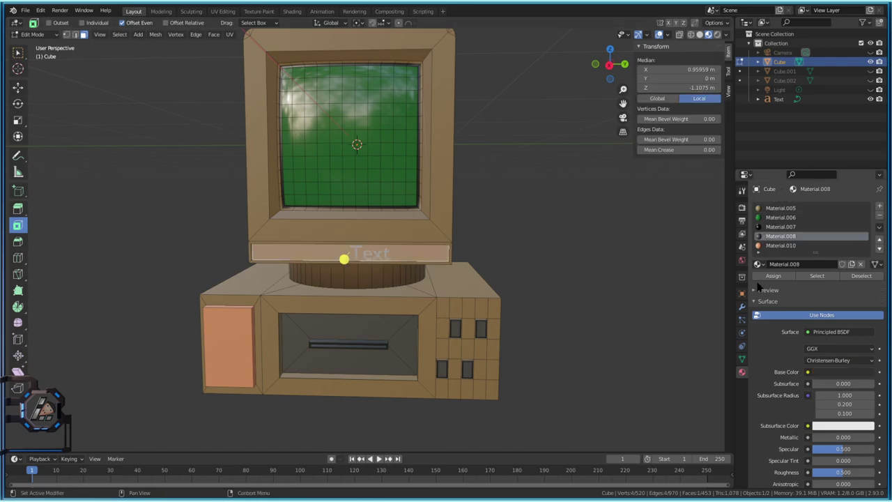
pyautogui.click(772, 276)
pyautogui.press('Tab')
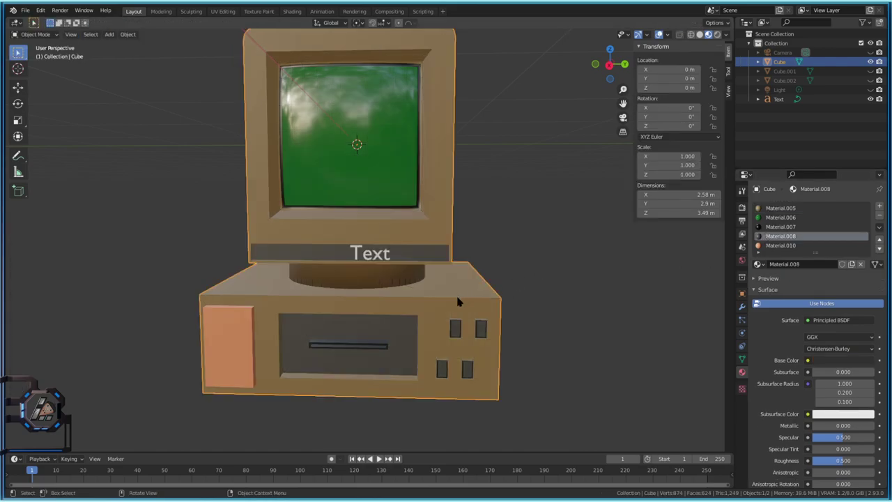
# Scale the text down to about 0.133 so it fits within the dark strip.
pyautogui.scroll(3, 456, 294)
pyautogui.click(401, 274)
pyautogui.press('s')
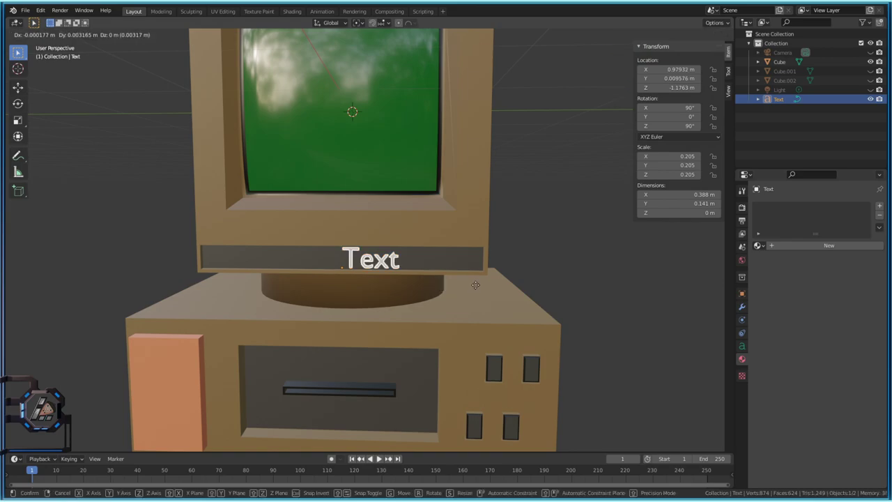
pyautogui.click(439, 280)
pyautogui.moveTo(450, 285); pyautogui.dragTo(488, 292, button='middle')
# Shift the text along Y to about -0.096 m, near the middle of the dark strip.
pyautogui.press('g')
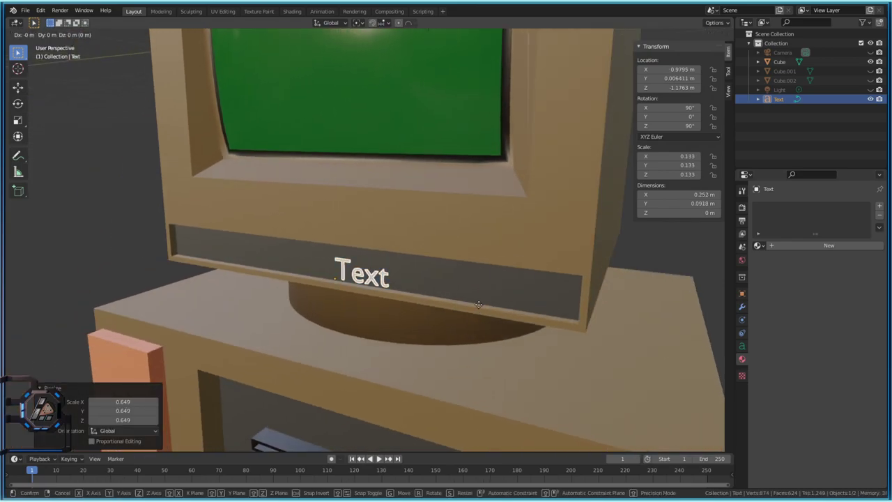
pyautogui.press('x')
pyautogui.press('z')
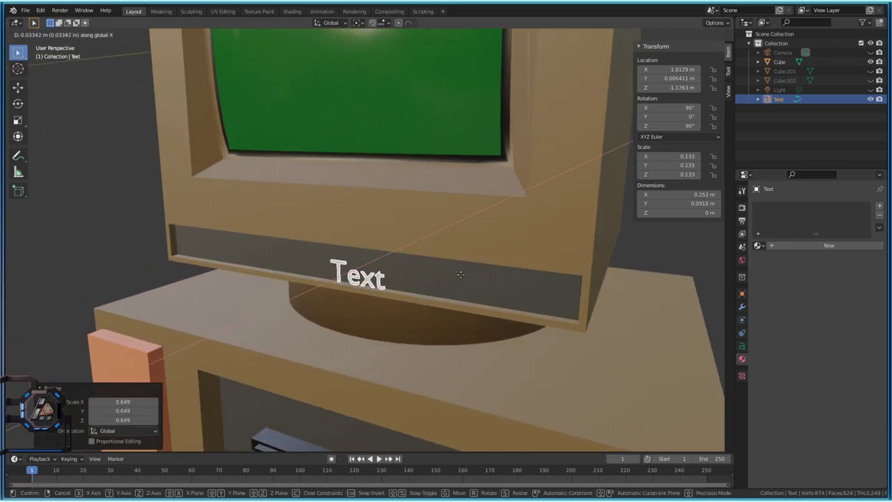
pyautogui.press('y')
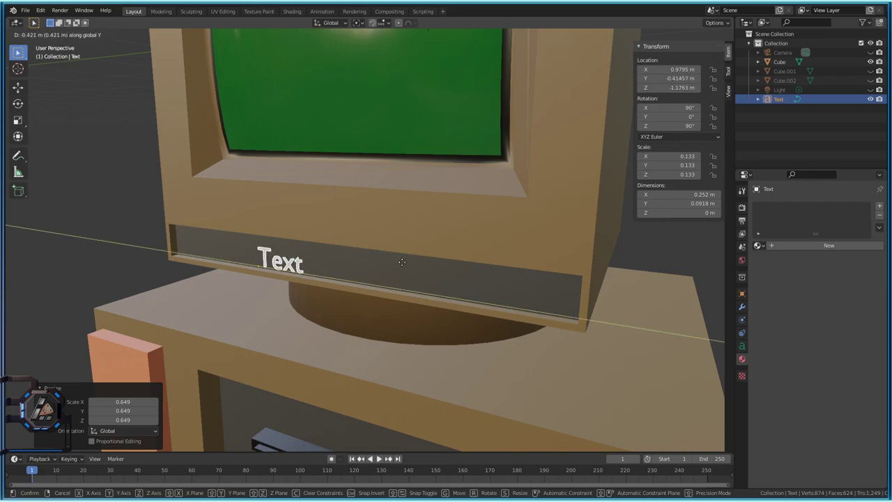
pyautogui.click(453, 266)
# Push the text back along X to about 0.964 m so it sits against the strip.
pyautogui.moveTo(458, 265); pyautogui.dragTo(436, 302, button='middle')
pyautogui.press('g')
pyautogui.press('x')
pyautogui.click(416, 261)
pyautogui.click(436, 302)
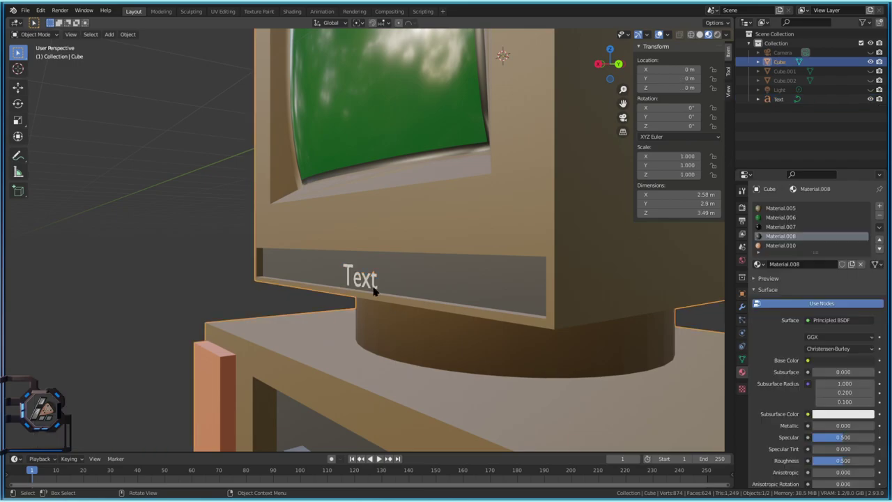
# Add a Solidify modifier to the text, using Complex mode with a thickness of 0.12 m.
pyautogui.click(371, 287)
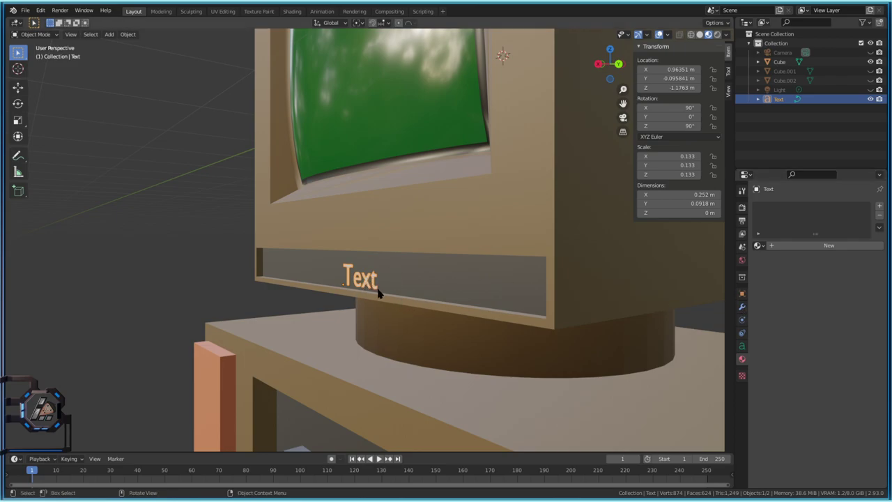
pyautogui.click(742, 306)
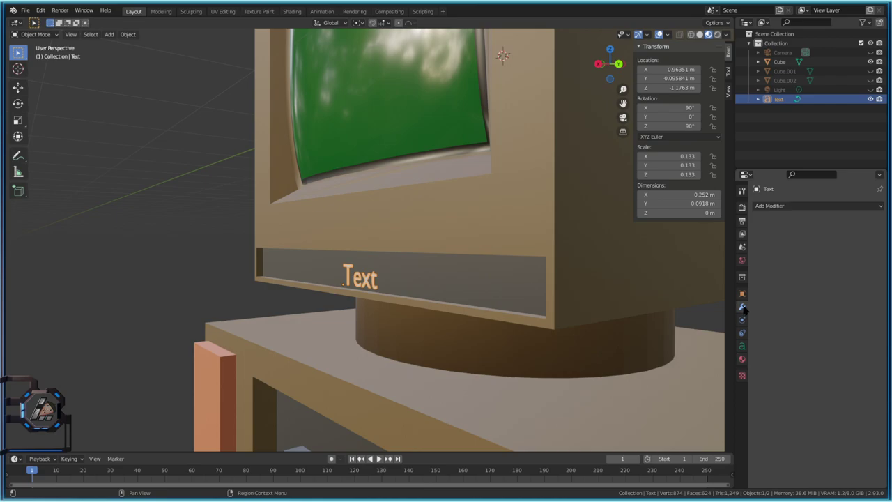
pyautogui.click(770, 205)
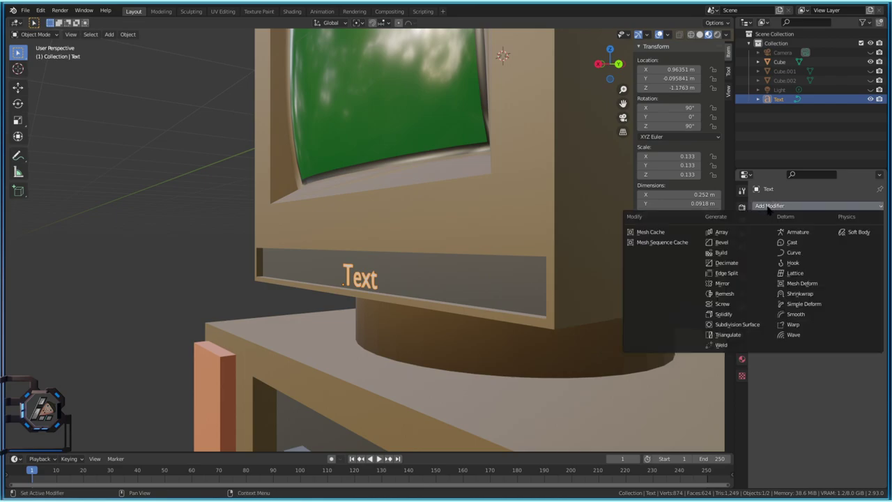
pyautogui.click(725, 313)
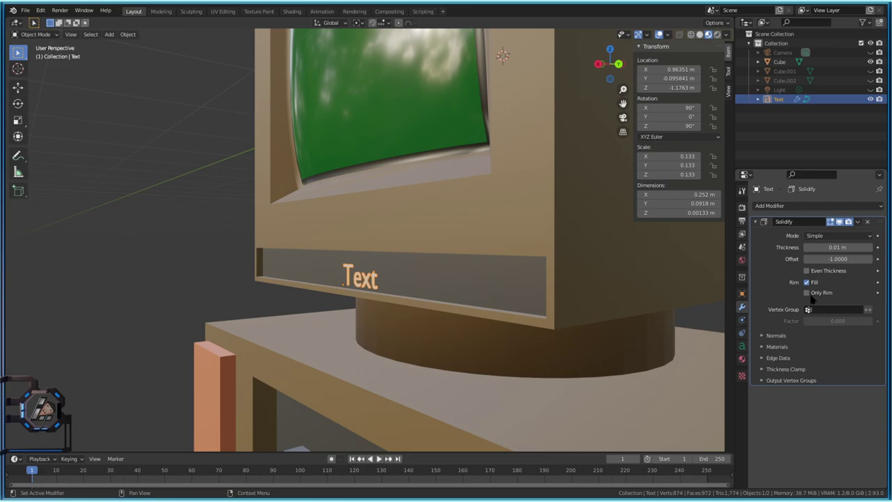
pyautogui.click(835, 239)
pyautogui.click(824, 262)
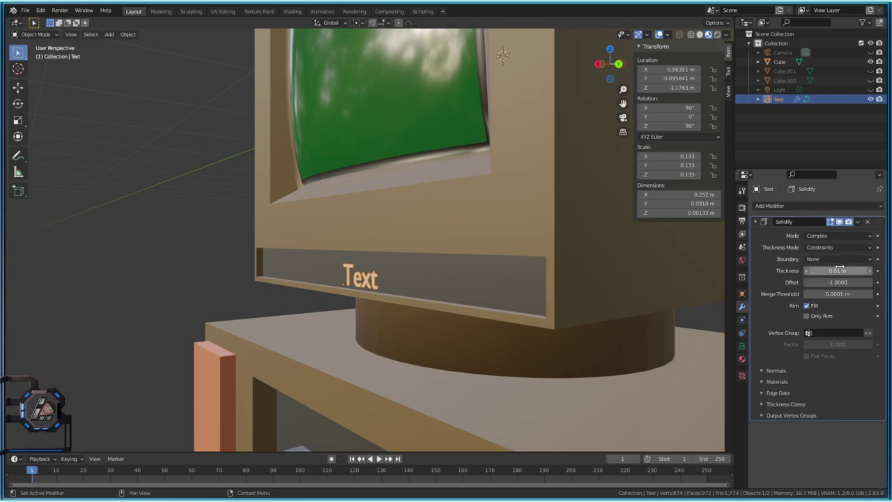
pyautogui.moveTo(839, 267); pyautogui.dragTo(870, 267)
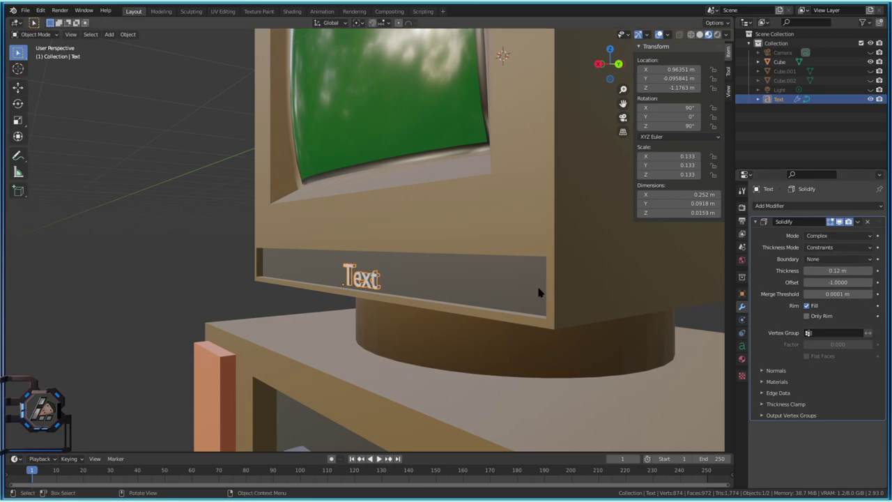
# Select the computer and check the whole model with its label from the front.
pyautogui.click(435, 333)
pyautogui.moveTo(412, 312); pyautogui.dragTo(380, 252, button='middle')
pyautogui.scroll(-5, 497, 315)
pyautogui.scroll(3, 410, 285)
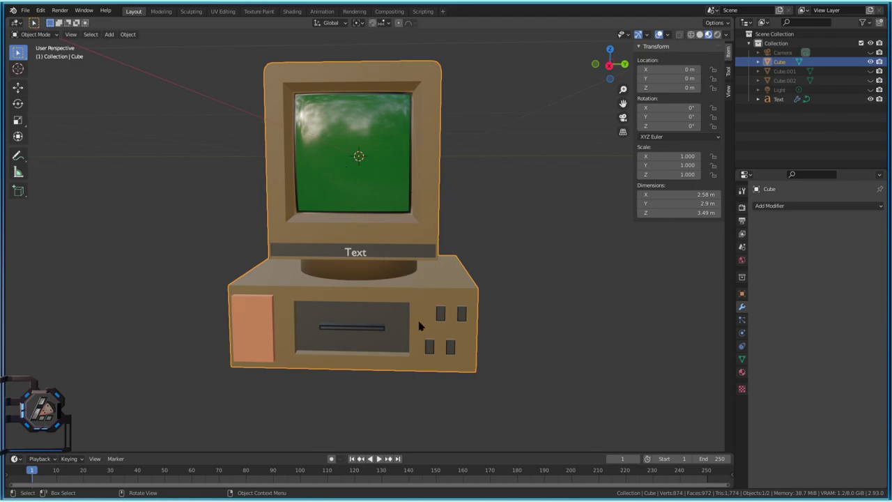
pyautogui.moveTo(420, 326); pyautogui.dragTo(446, 315, button='middle')
pyautogui.scroll(-2, 446, 315)
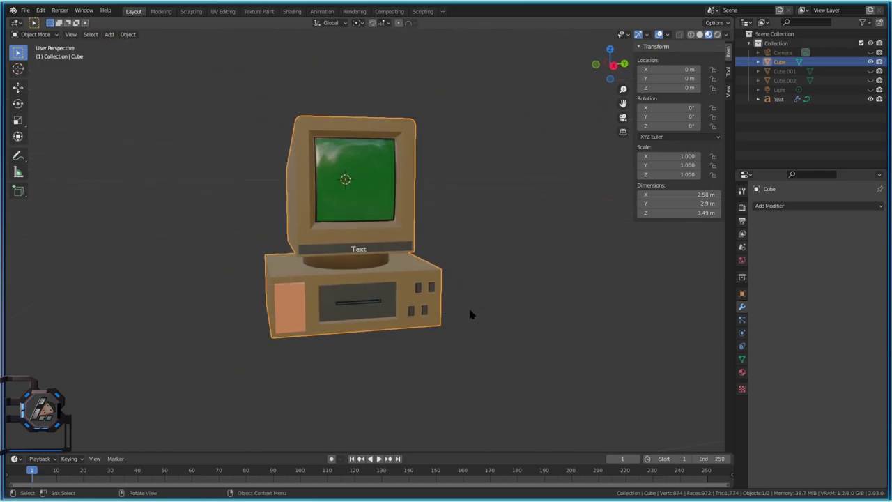